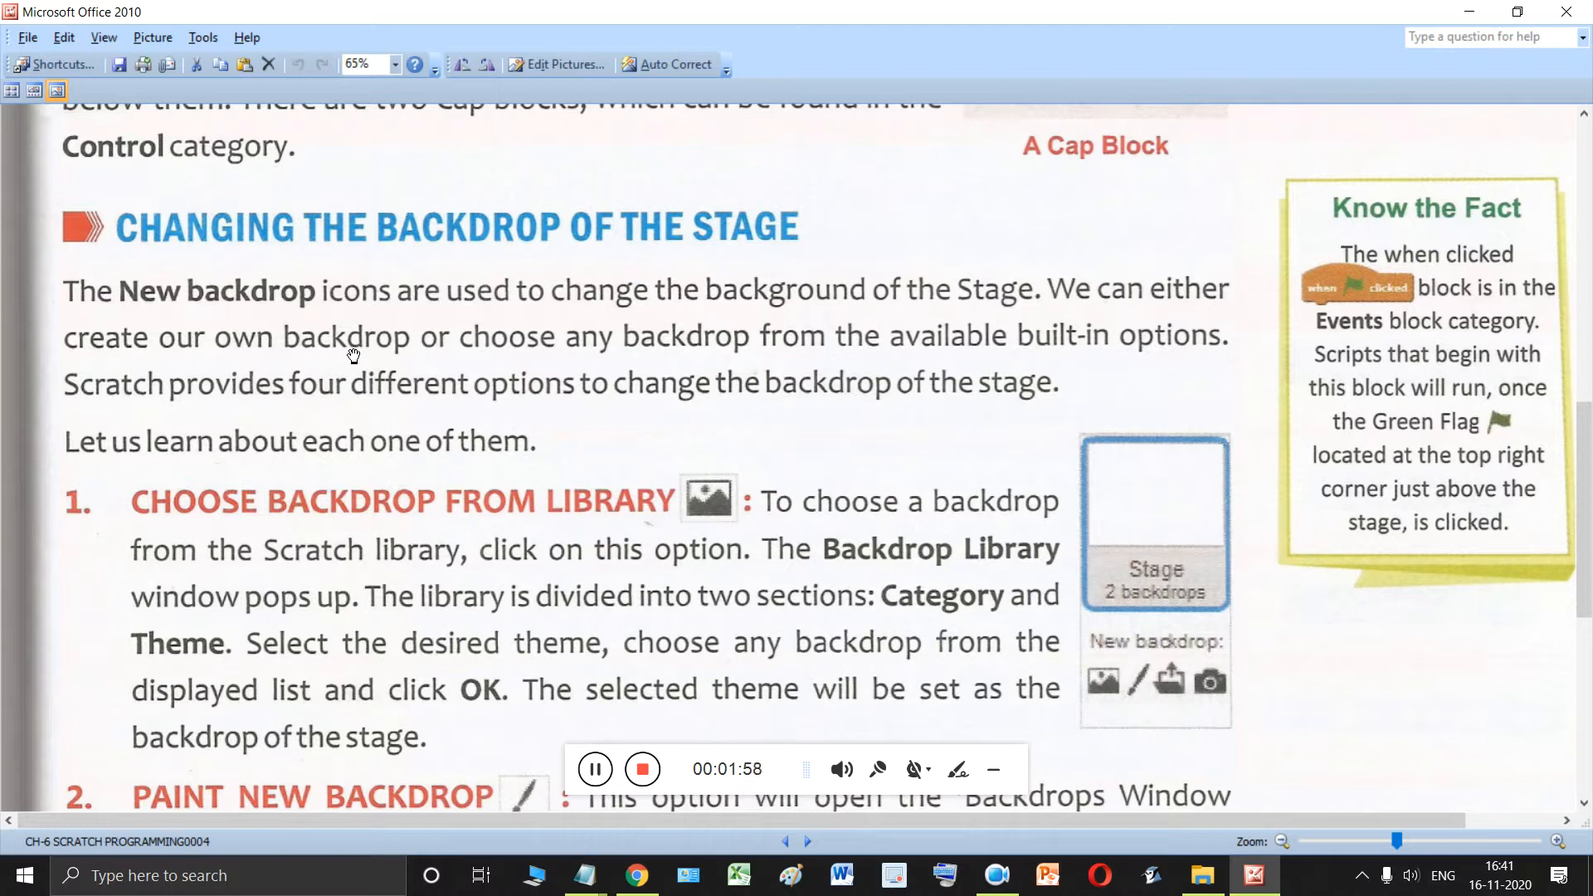
Read the textbook section on changing the stage backdrop, covering the library, paint, upload and camera options.
scroll(353, 357, "down", 1)
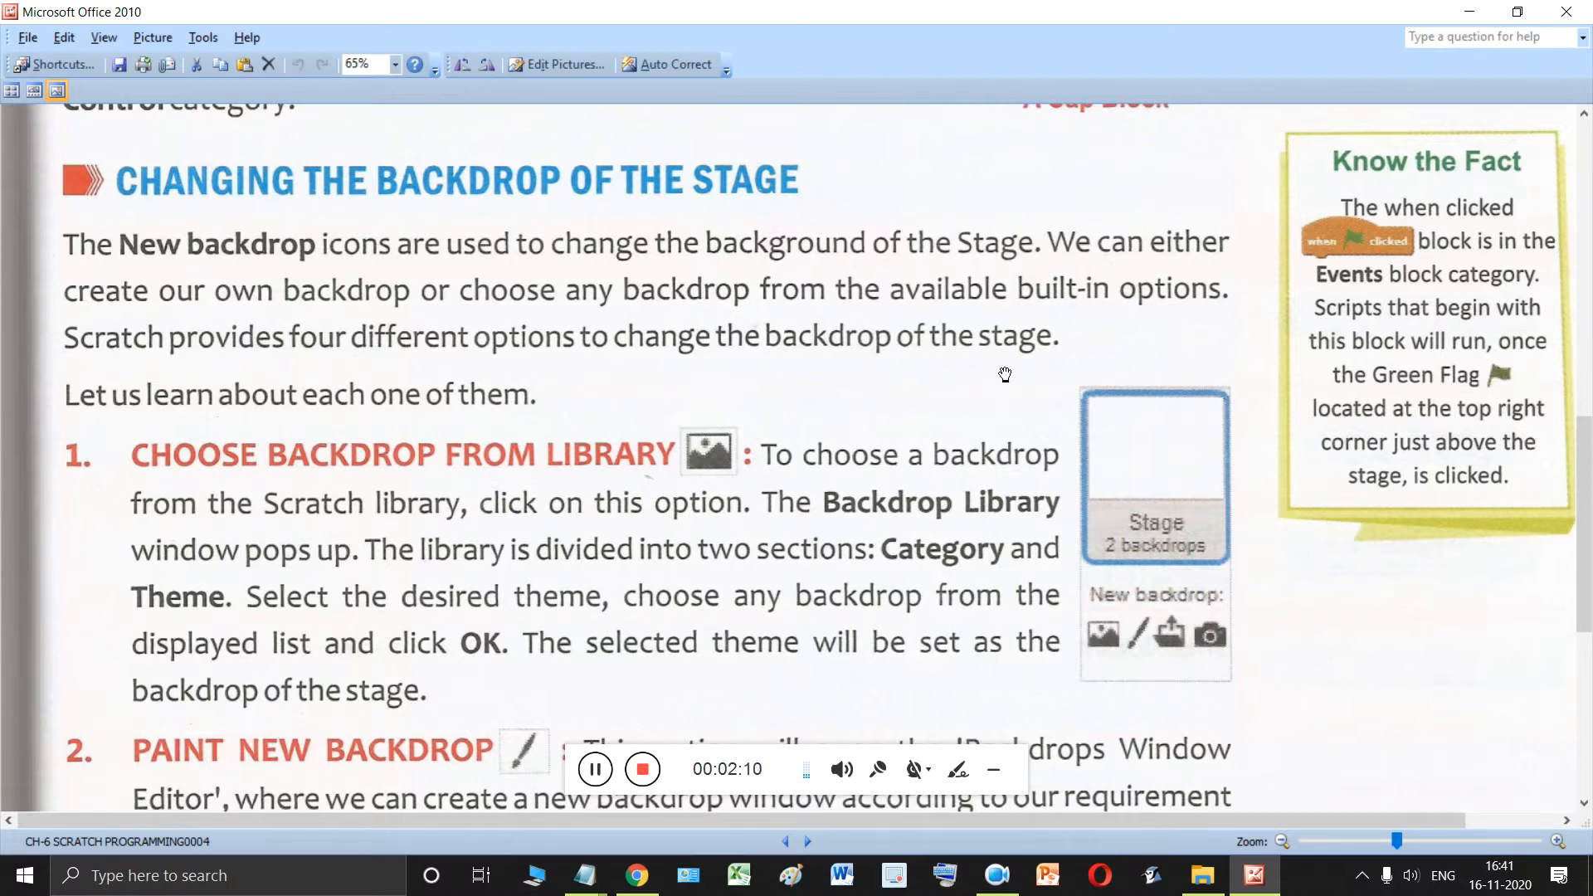
scroll(949, 345, "down", 2)
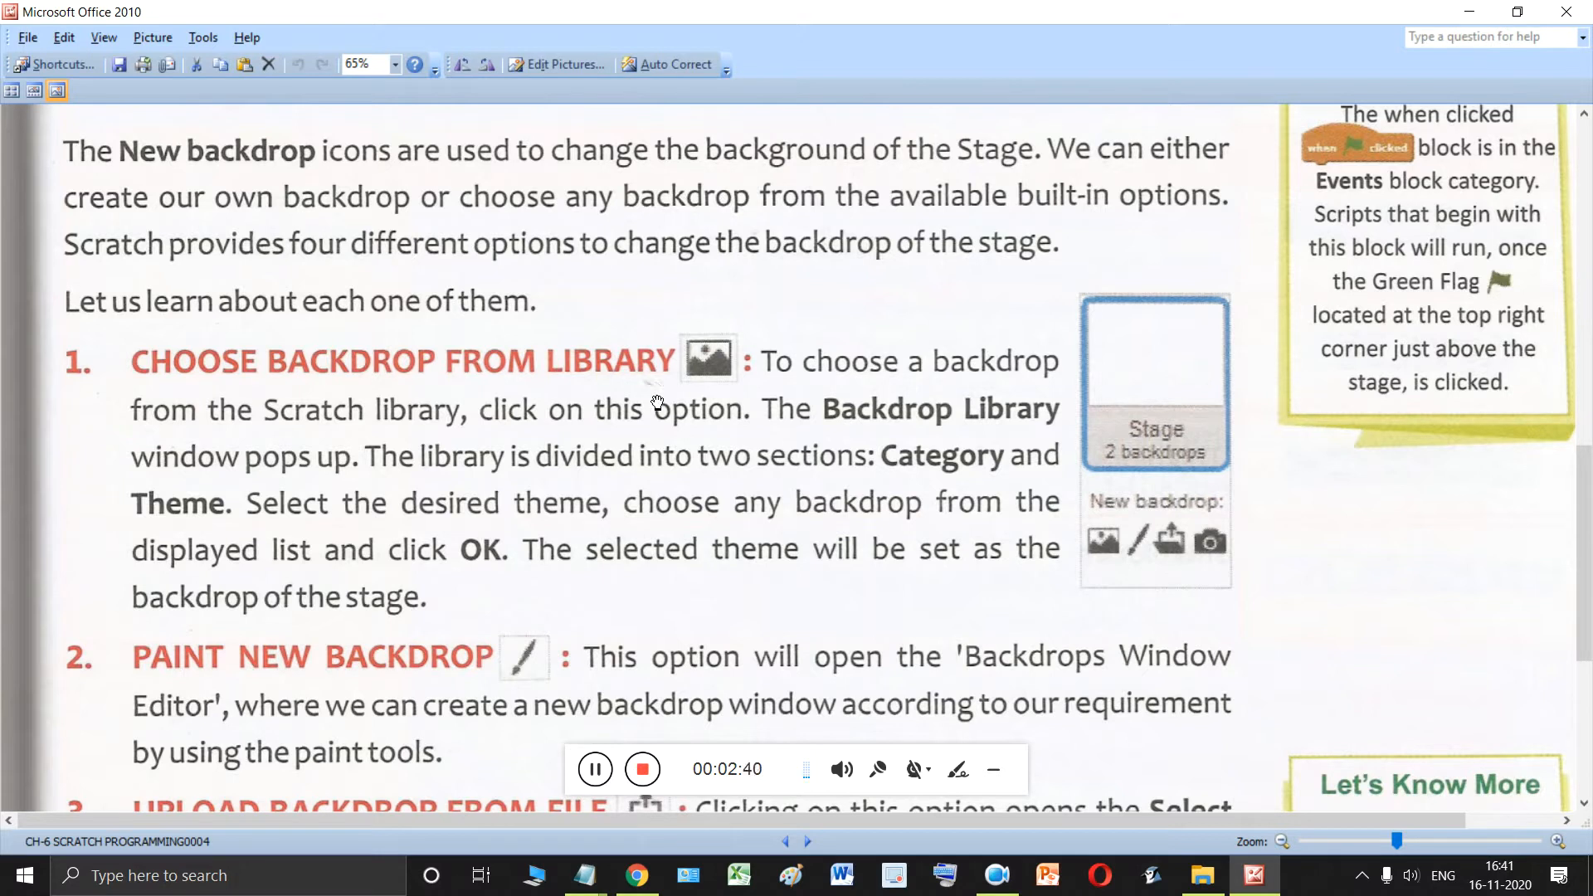
scroll(658, 402, "down", 1)
scroll(658, 401, "down", 4)
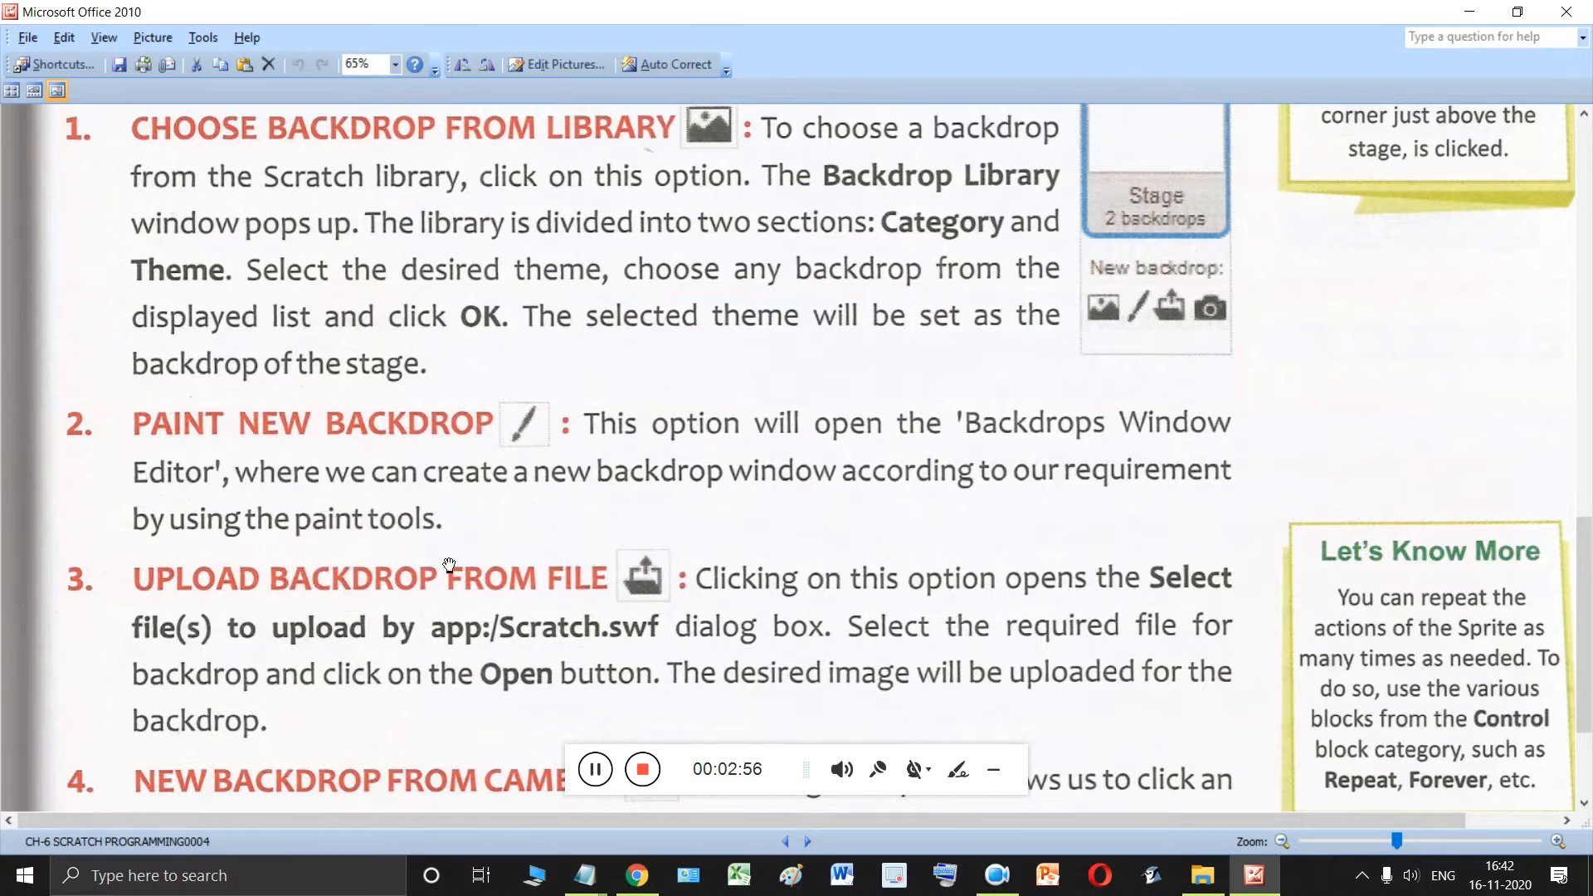
scroll(371, 603, "down", 1)
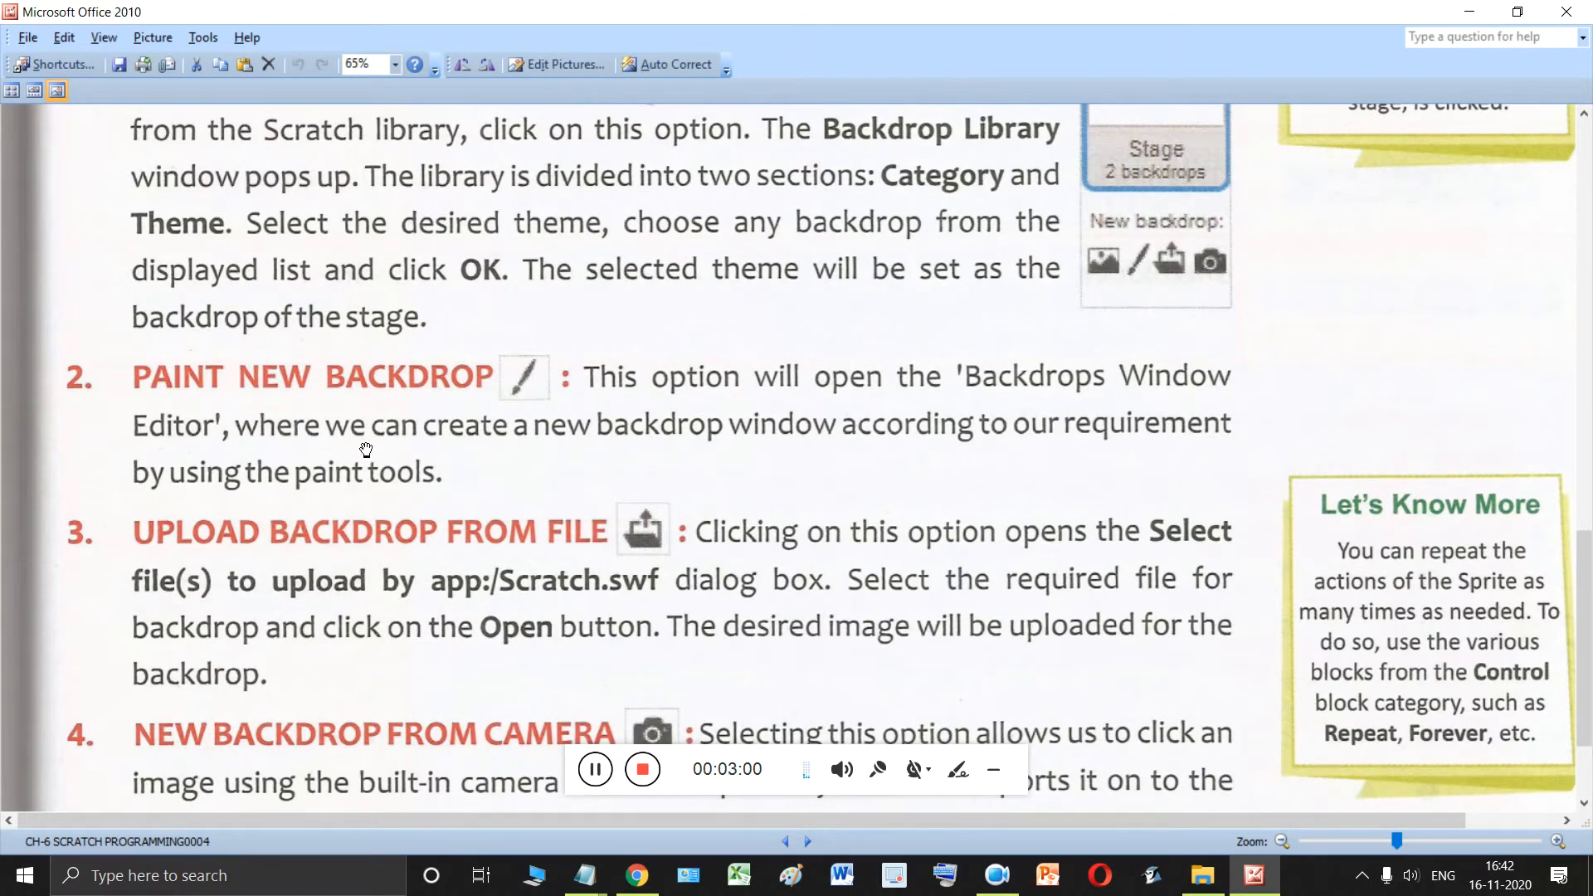
scroll(366, 452, "down", 1)
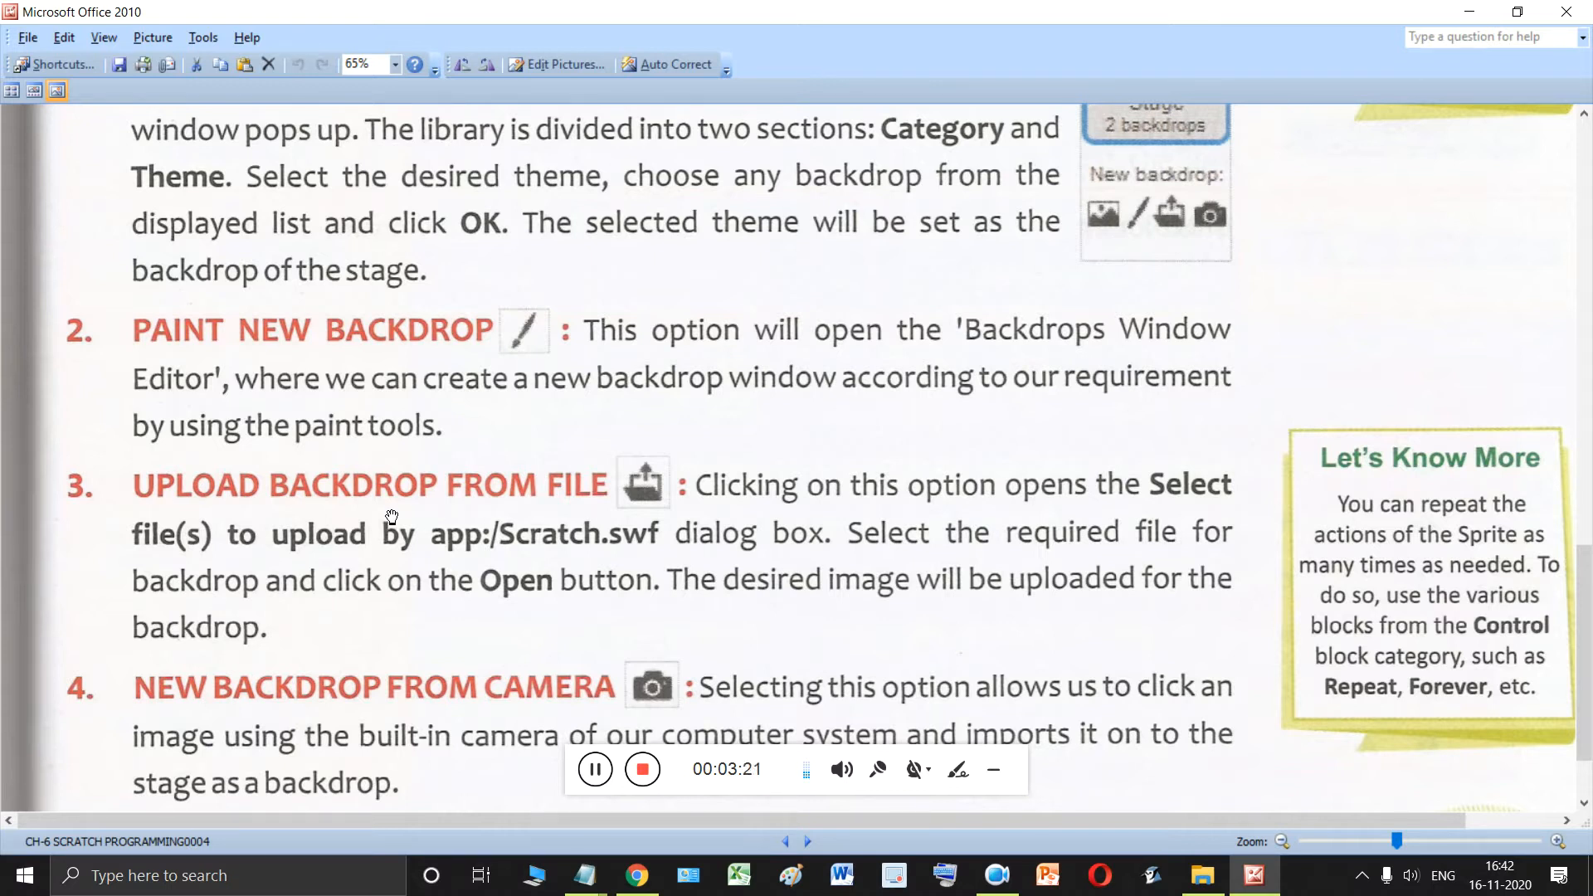
scroll(391, 519, "up", 2)
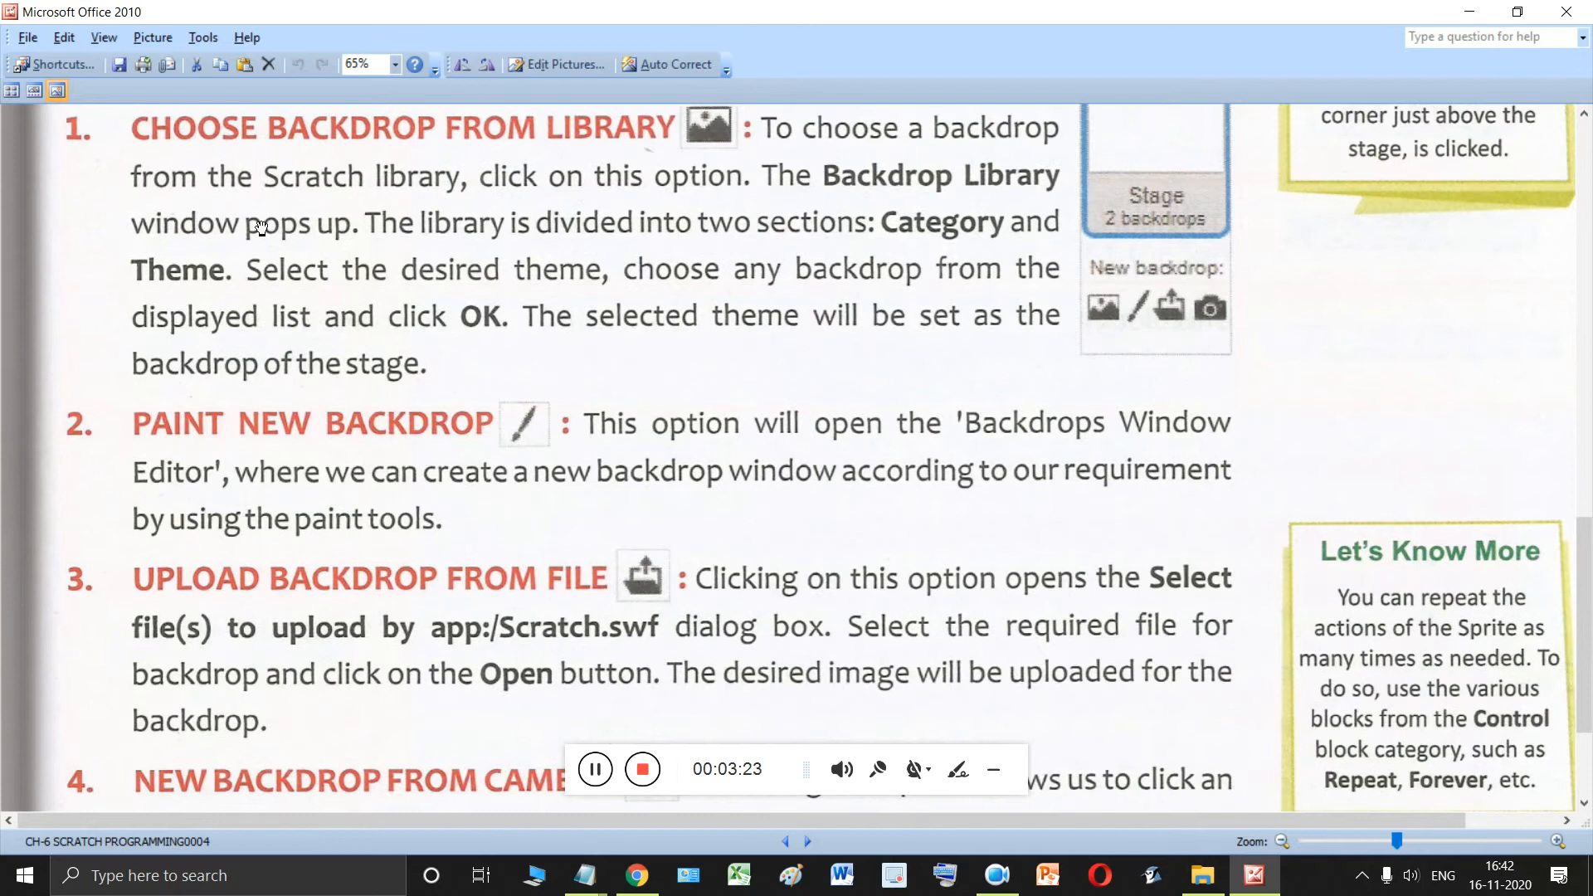
scroll(294, 625, "down", 1)
scroll(500, 560, "down", 3)
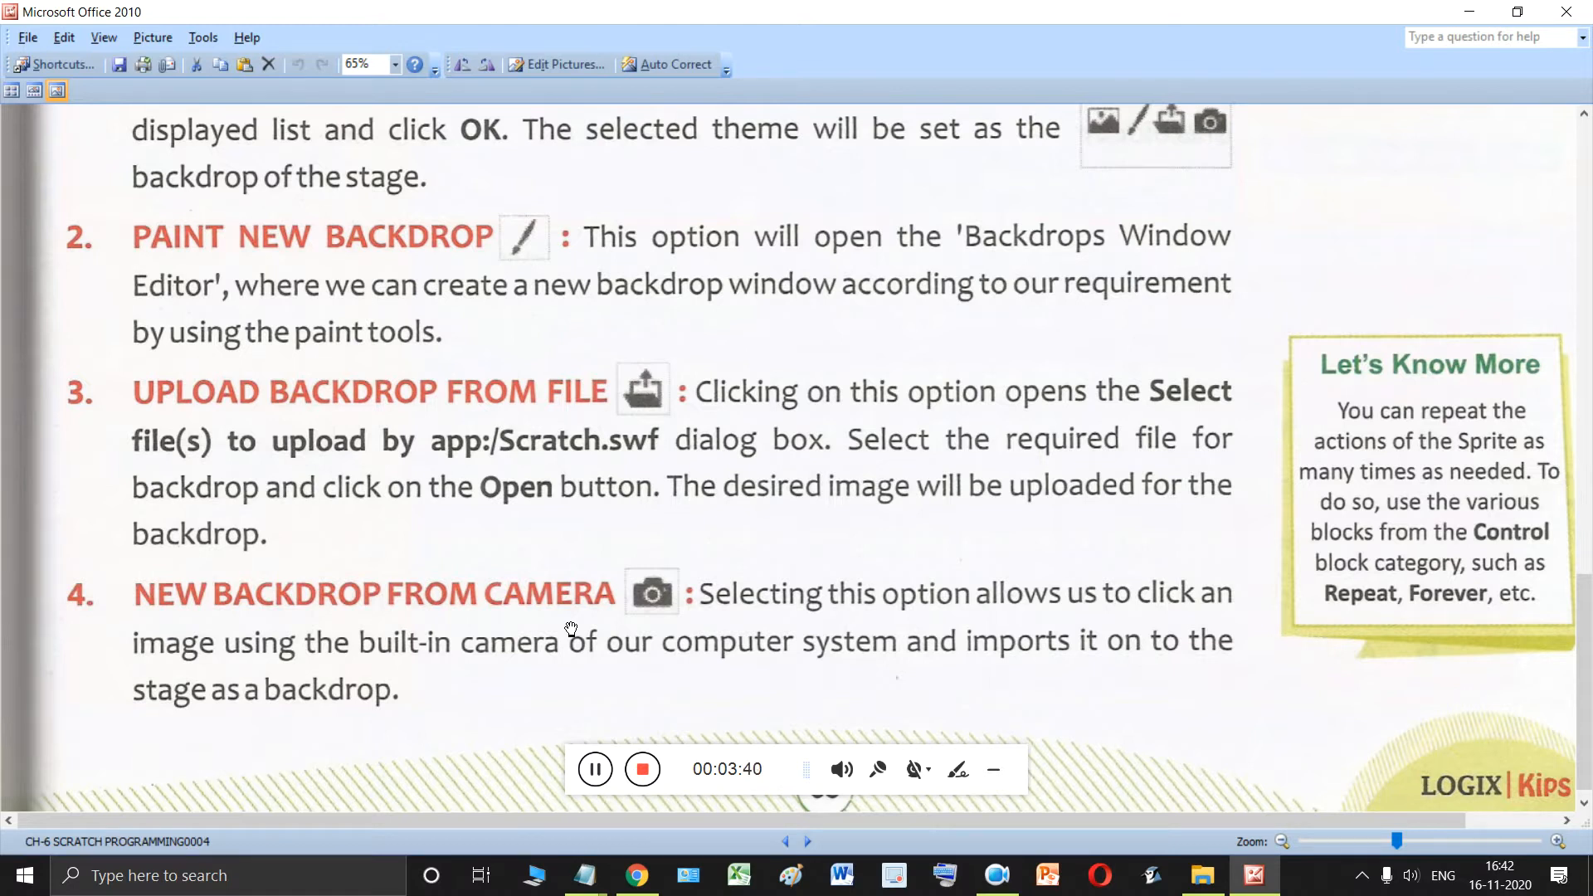
scroll(571, 628, "up", 5)
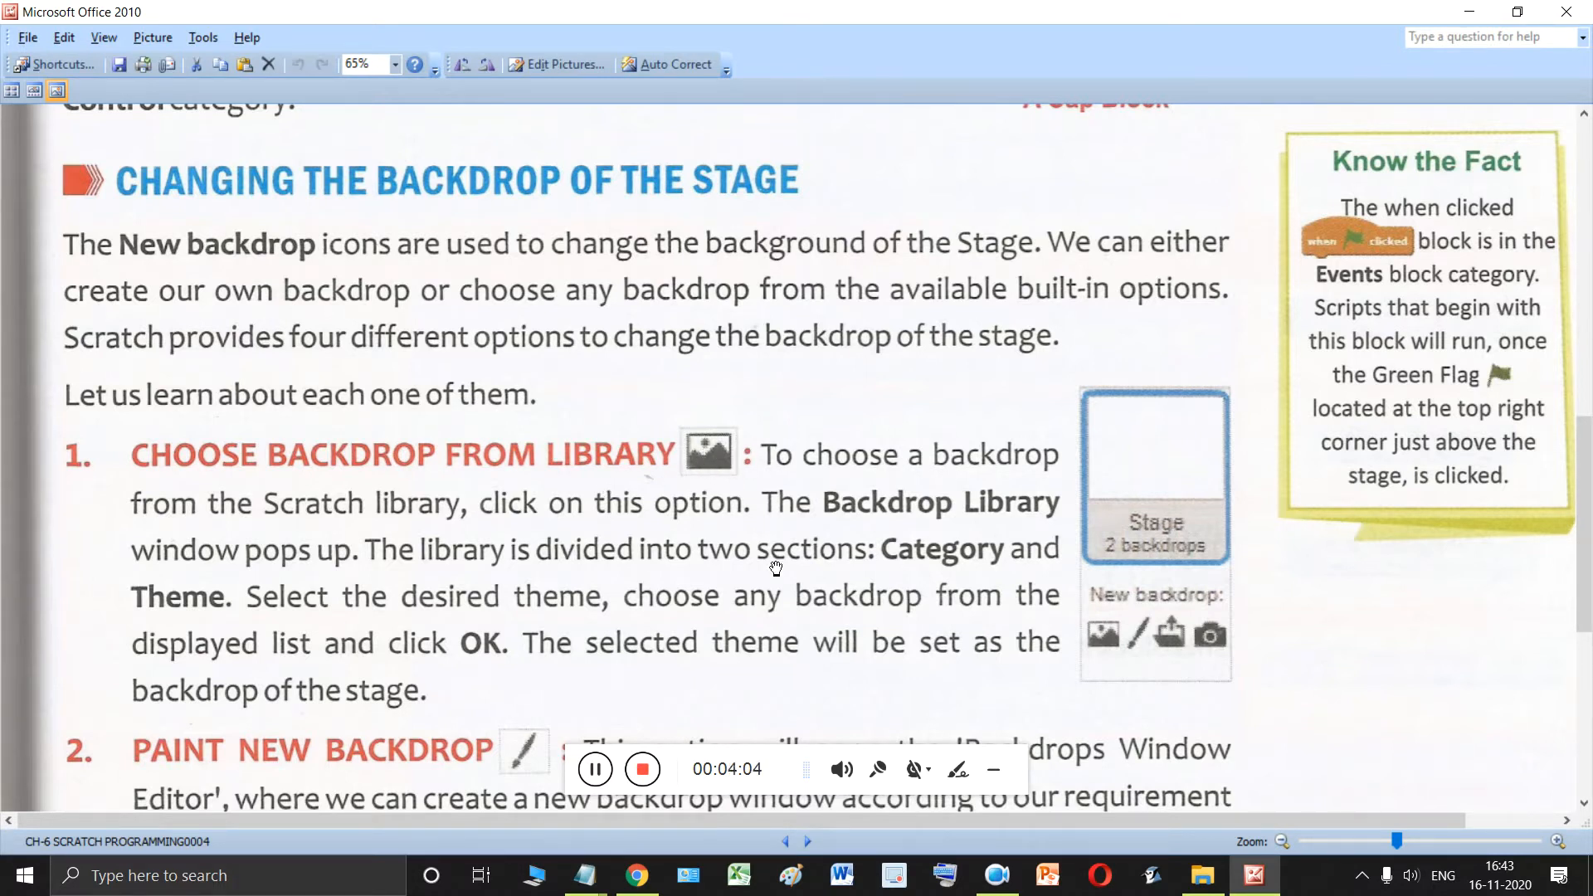
Show the desktop, launch Scratch 2 and maximize its window.
left_click(1589, 876)
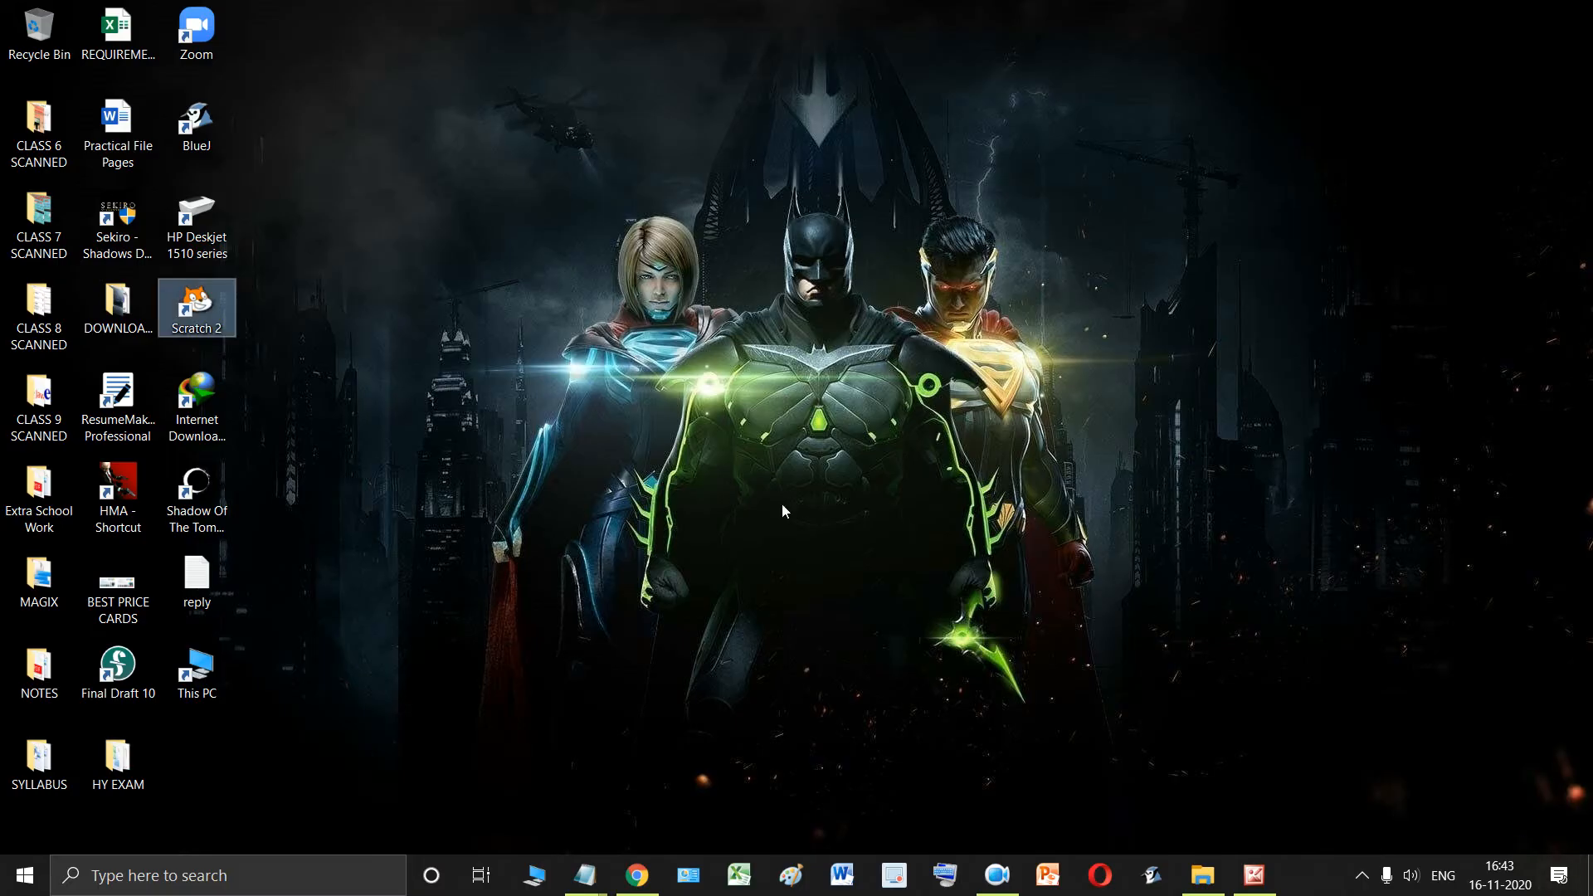
left_click(781, 503)
double_click(205, 326)
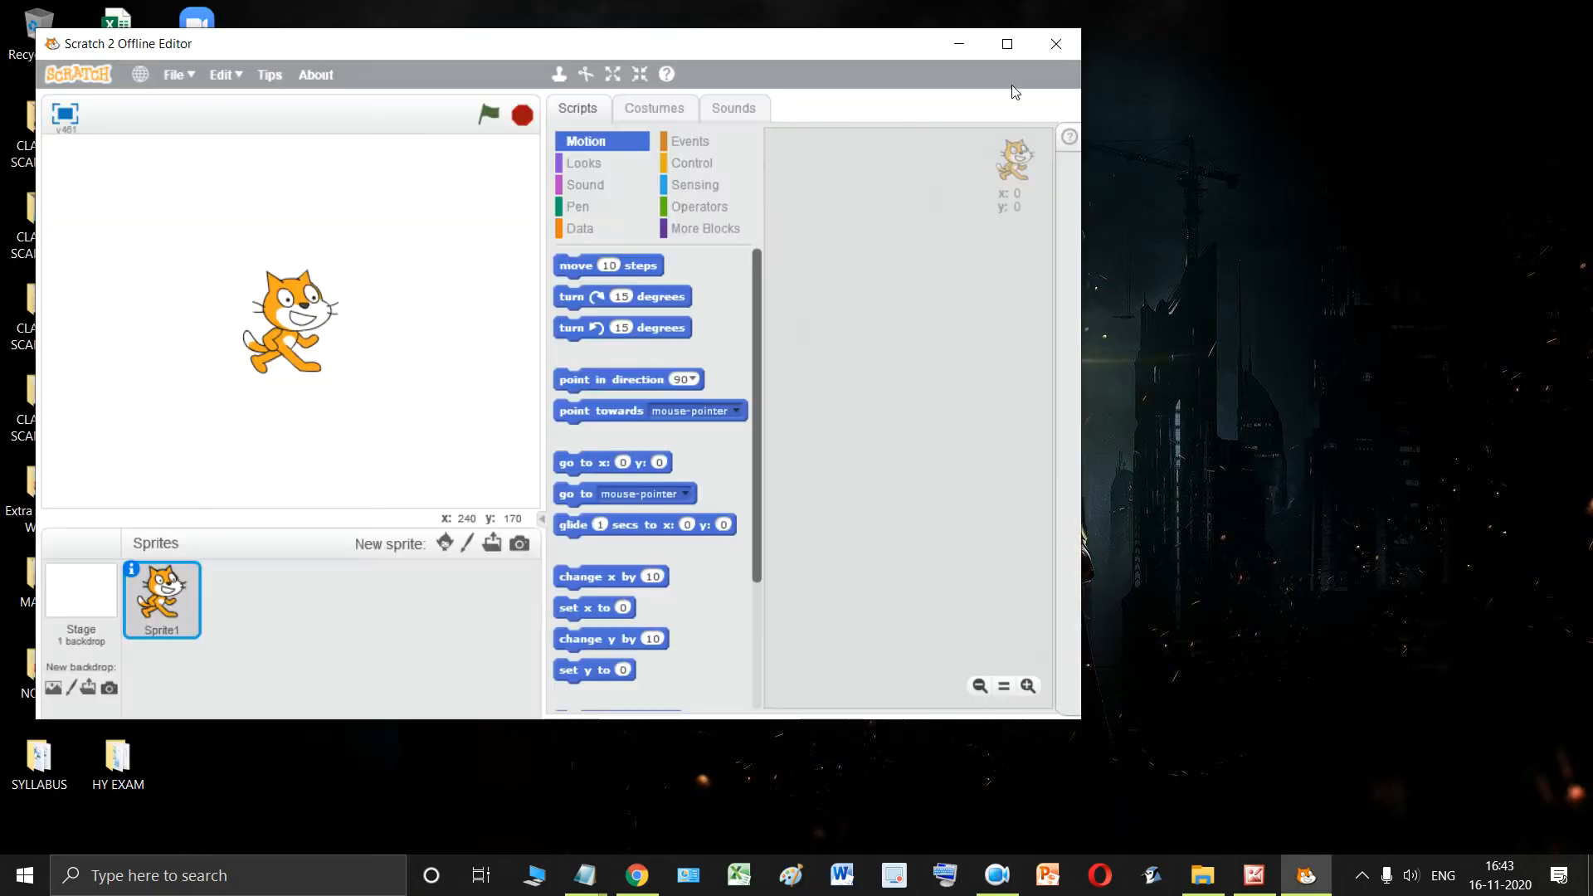
left_click(1005, 44)
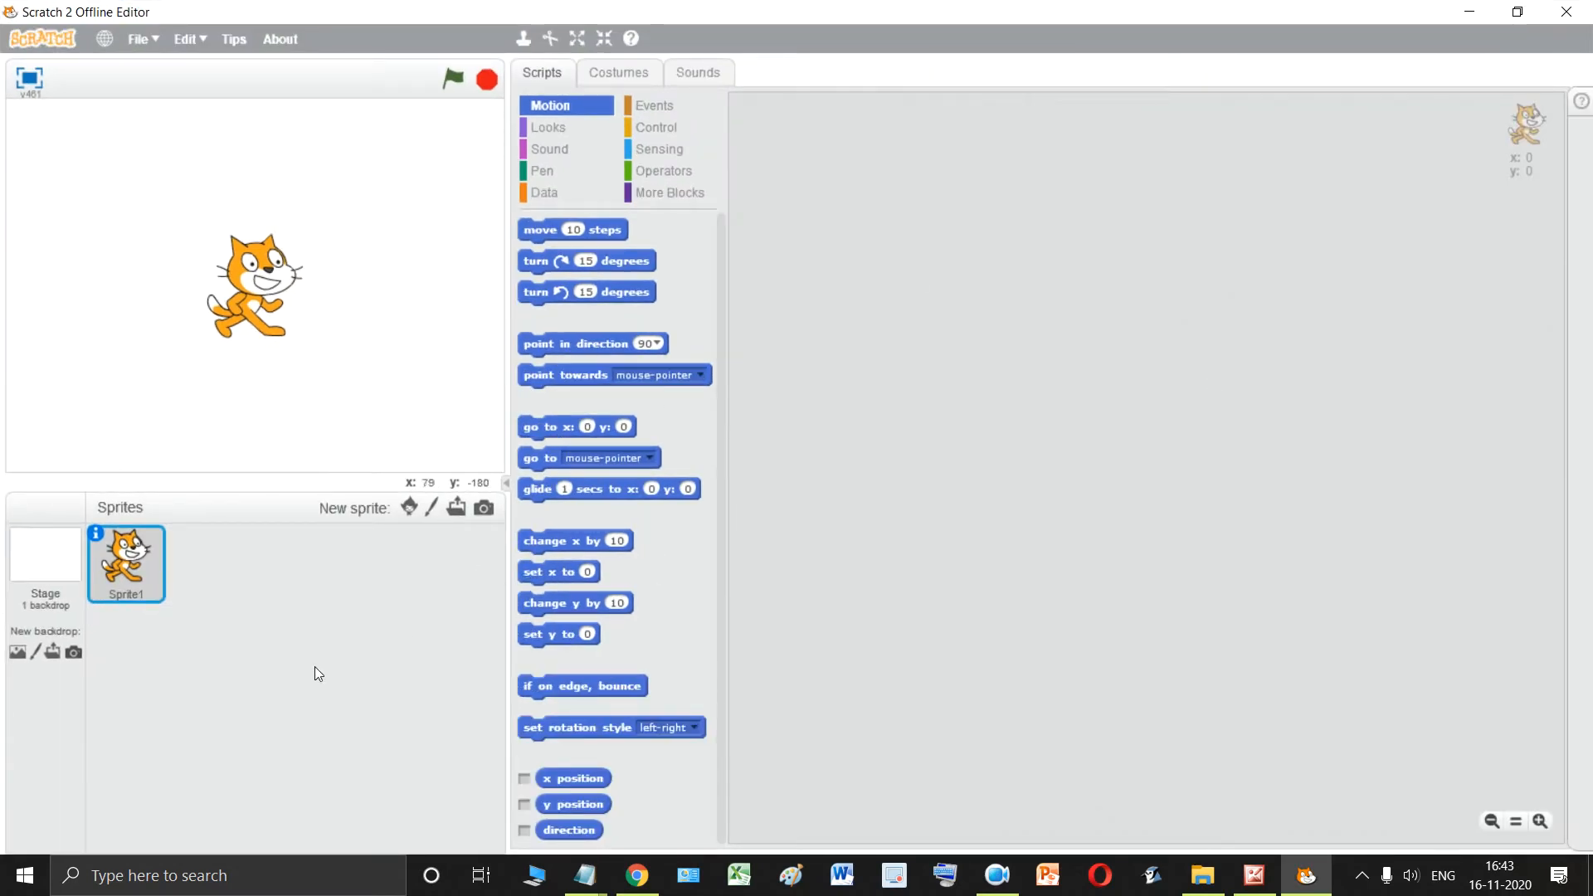
Compare the textbook's Choose Backdrop From Library instructions with the matching new-backdrop option in Scratch.
left_click(1268, 882)
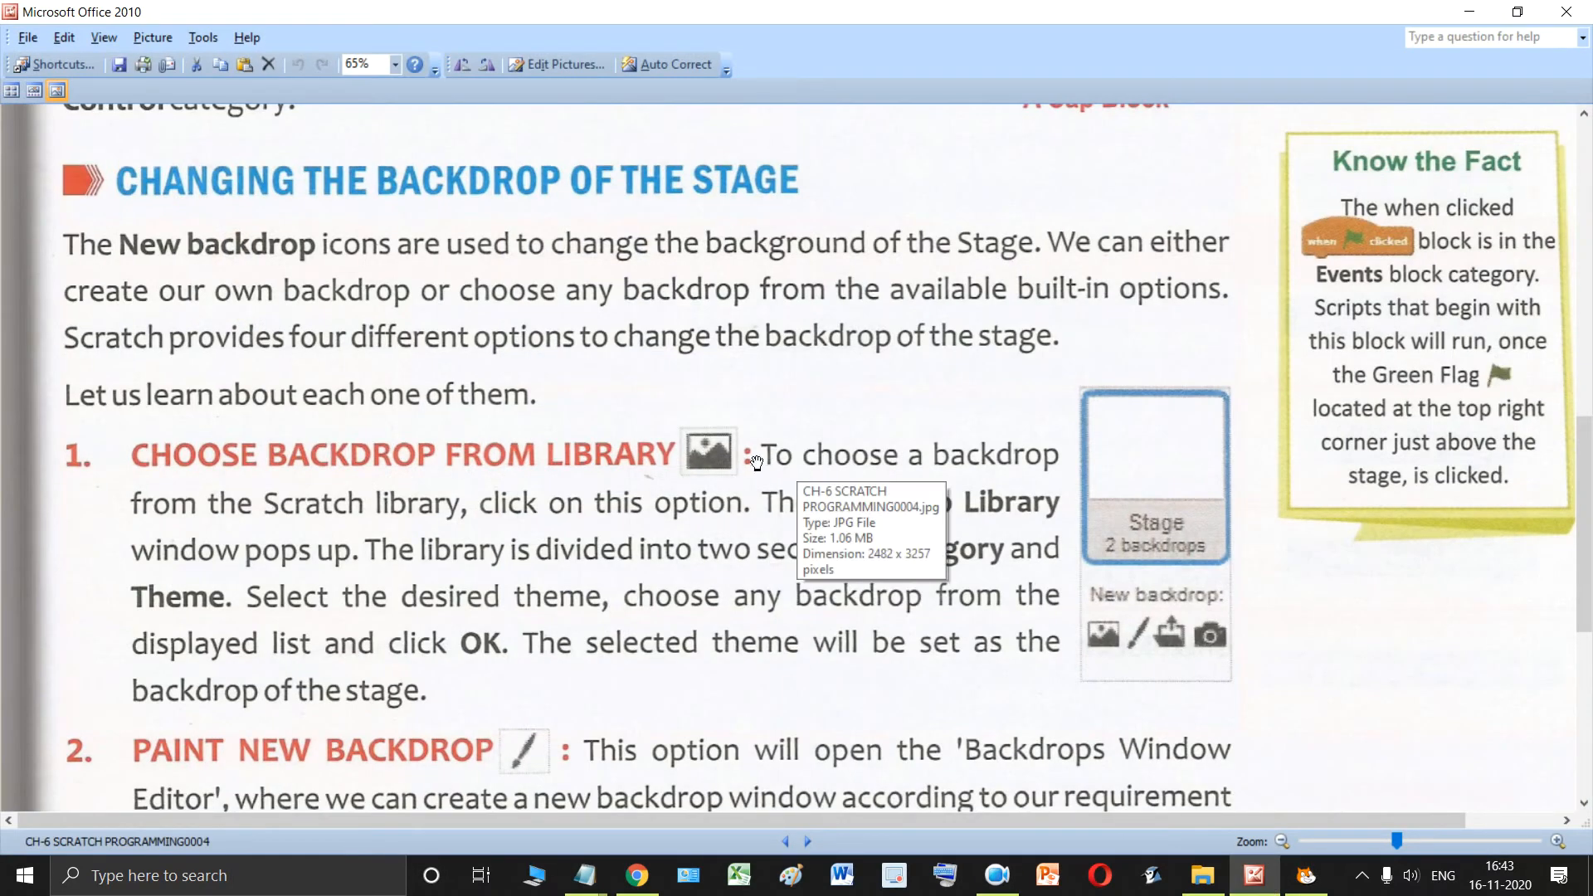
left_click(1306, 875)
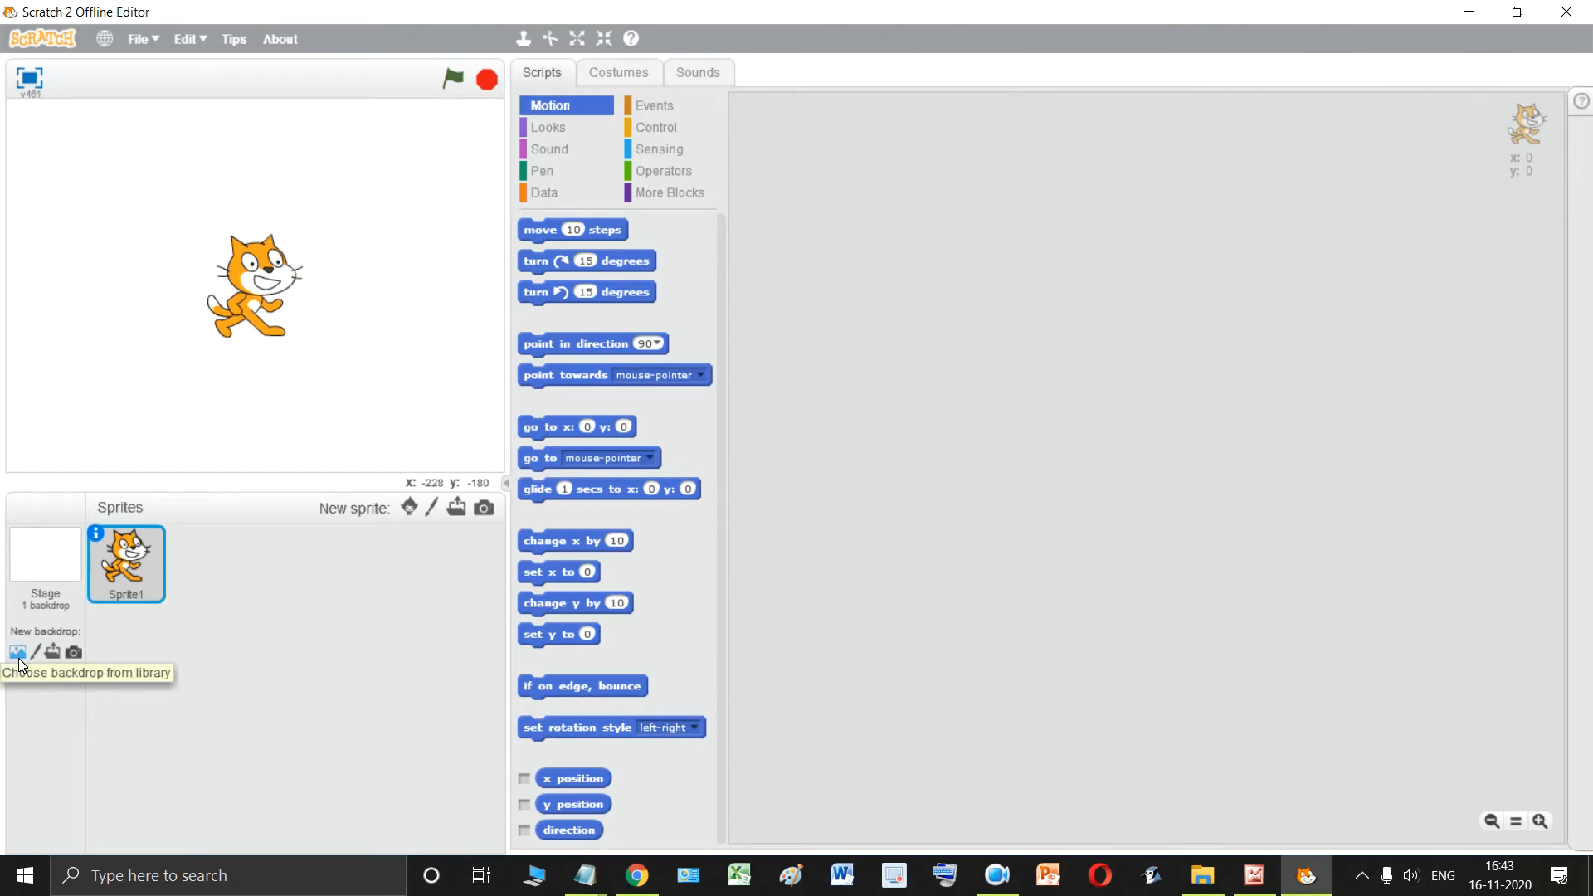
left_click(1255, 876)
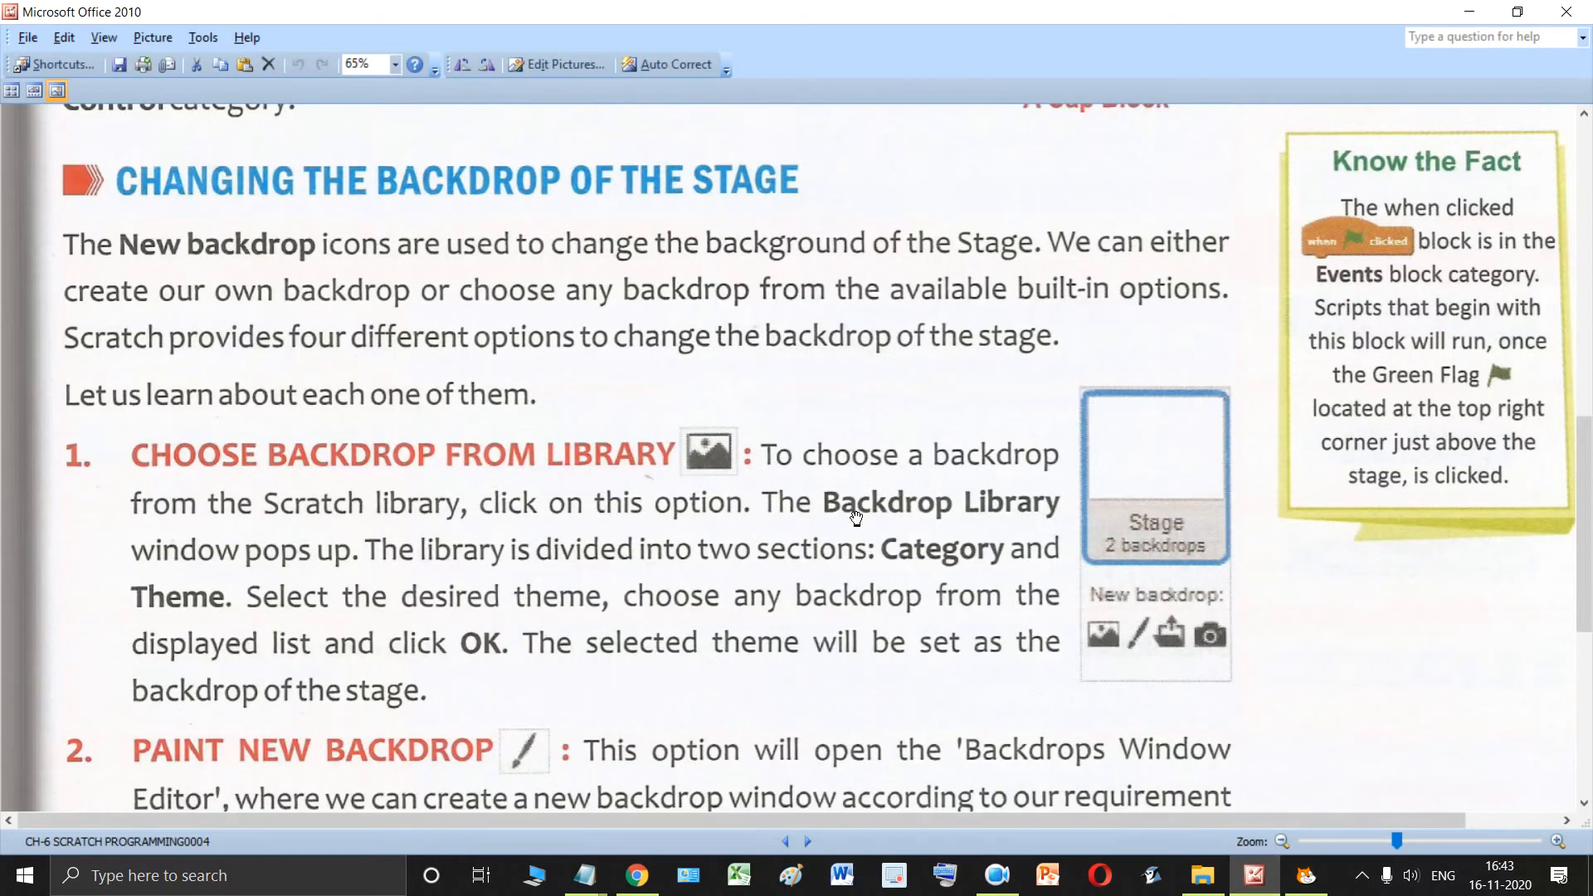
scroll(856, 518, "down", 1)
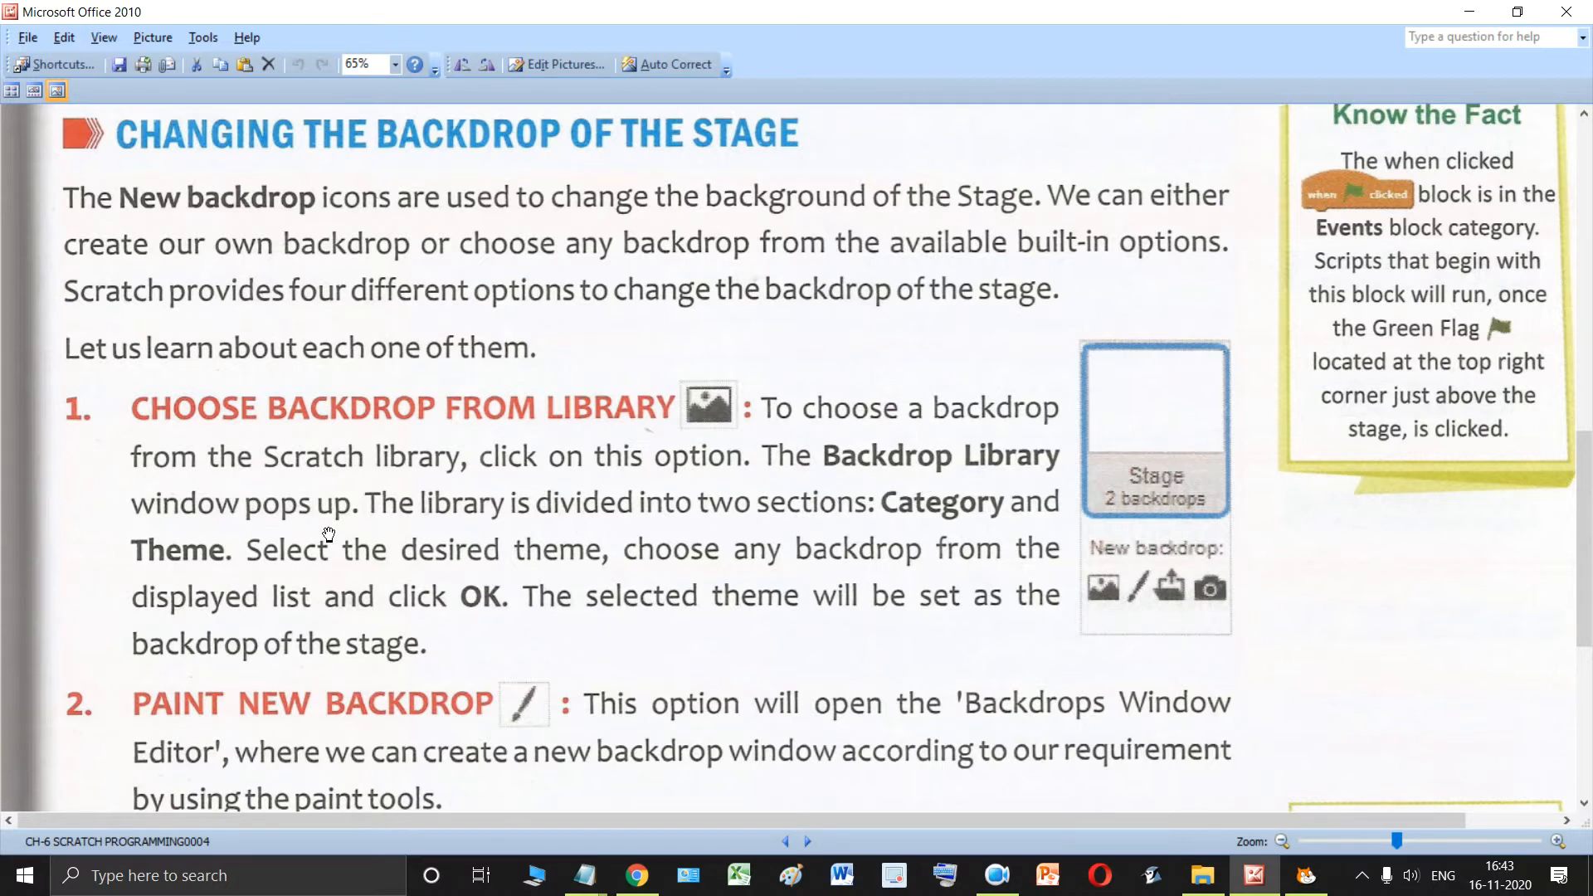
Switch to Scratch, open the Backdrop Library and look through the whole list of backdrops.
left_click(1305, 873)
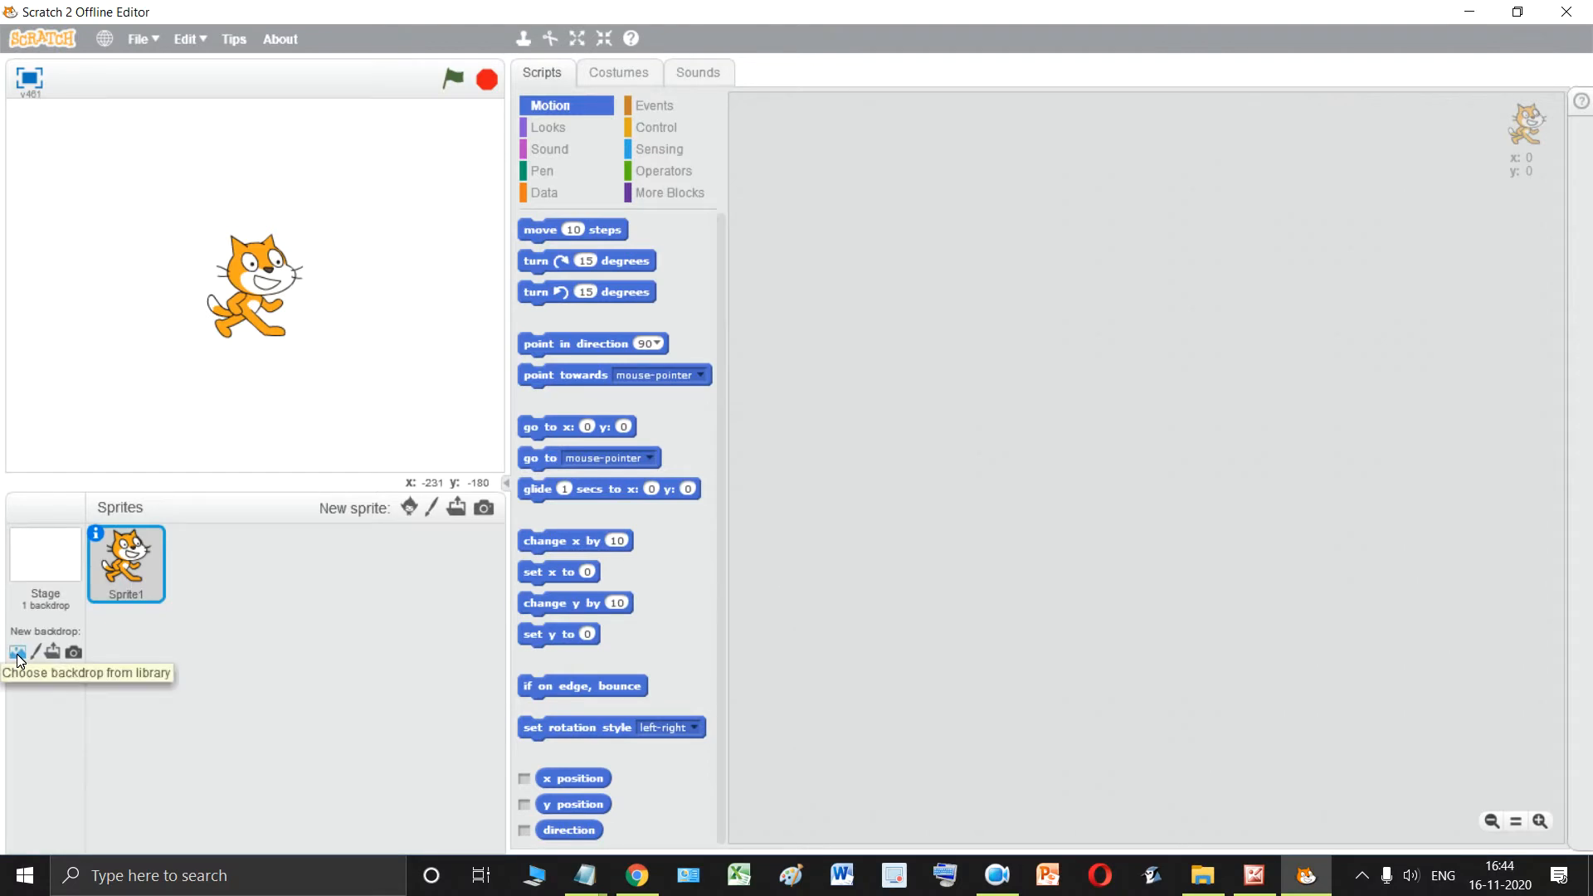
left_click(17, 652)
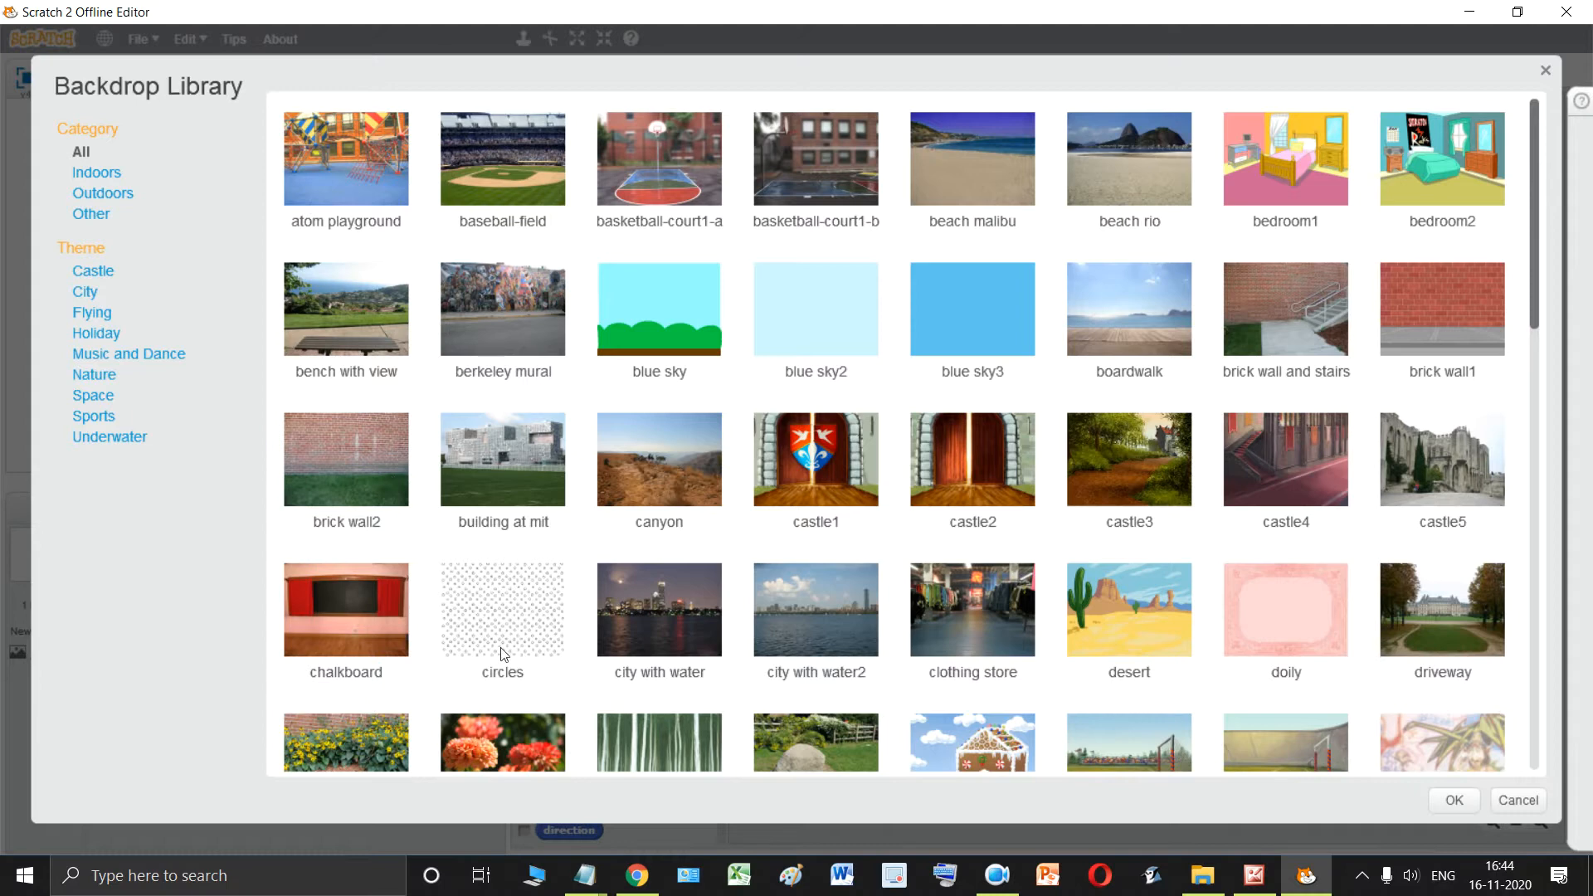
scroll(1251, 400, "down", 10)
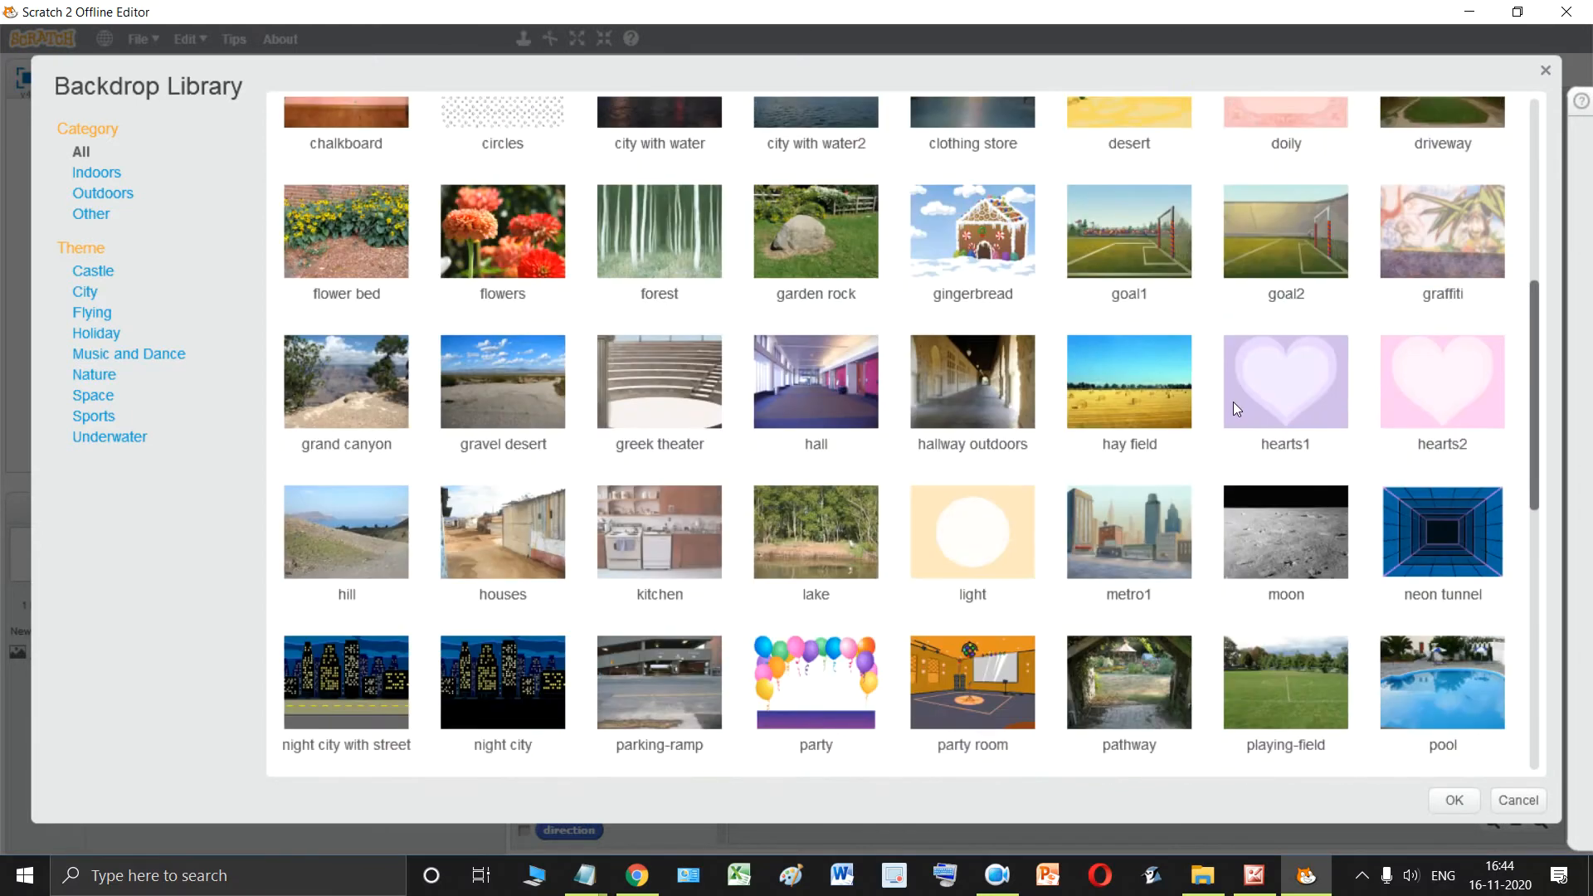
scroll(1231, 406, "down", 6)
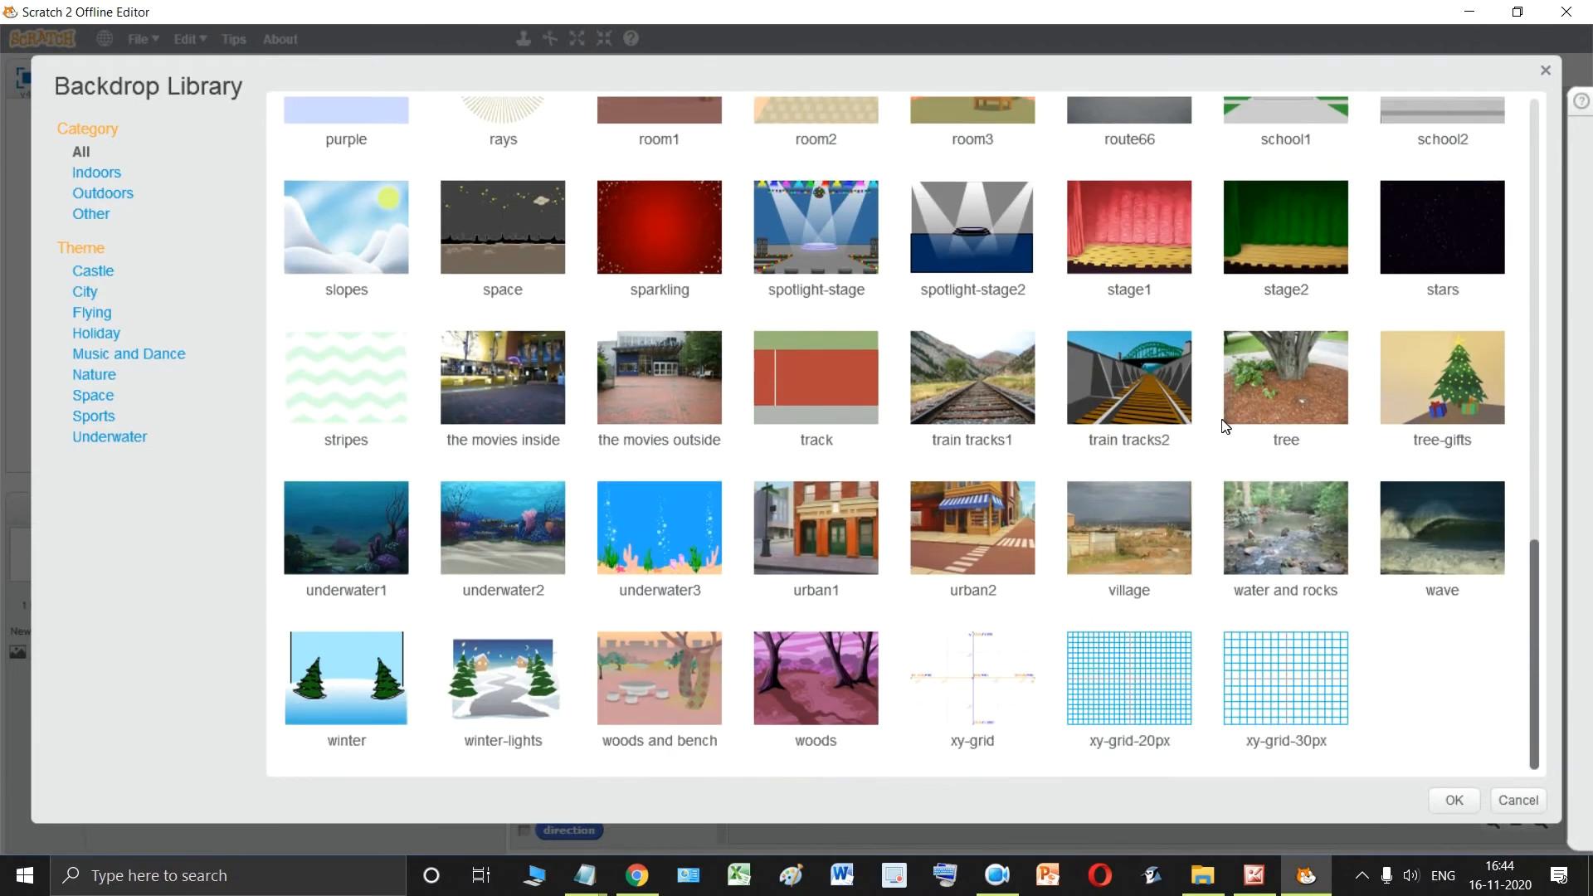
scroll(1273, 675, "up", 12)
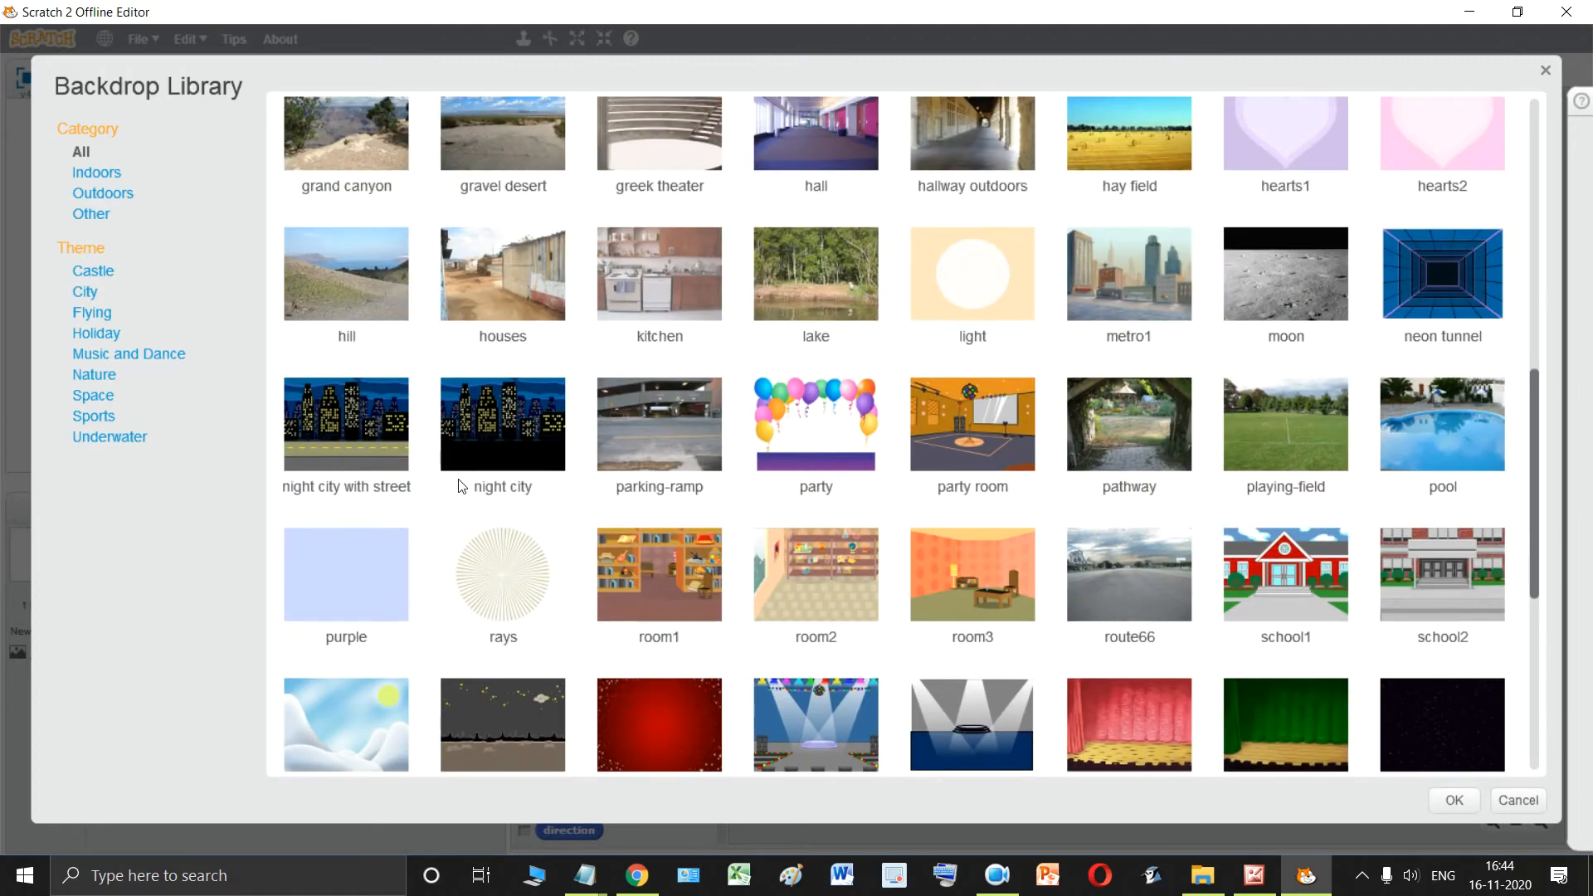
scroll(395, 456, "up", 6)
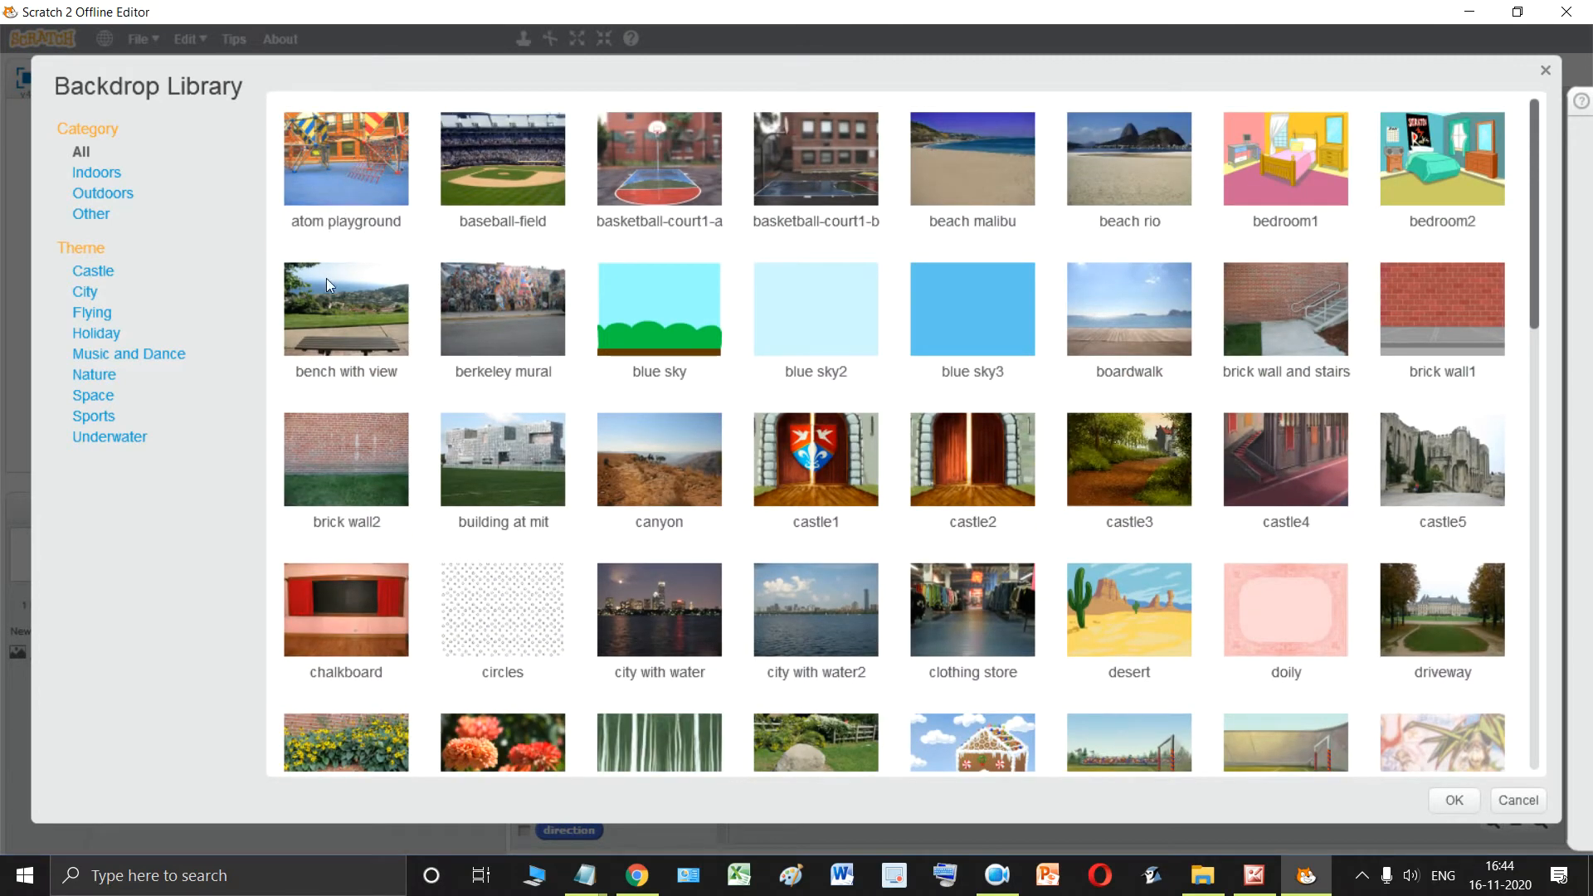
Select the first-row backdrops one after another, from atom playground through to bedroom2.
left_click(348, 216)
left_click(496, 175)
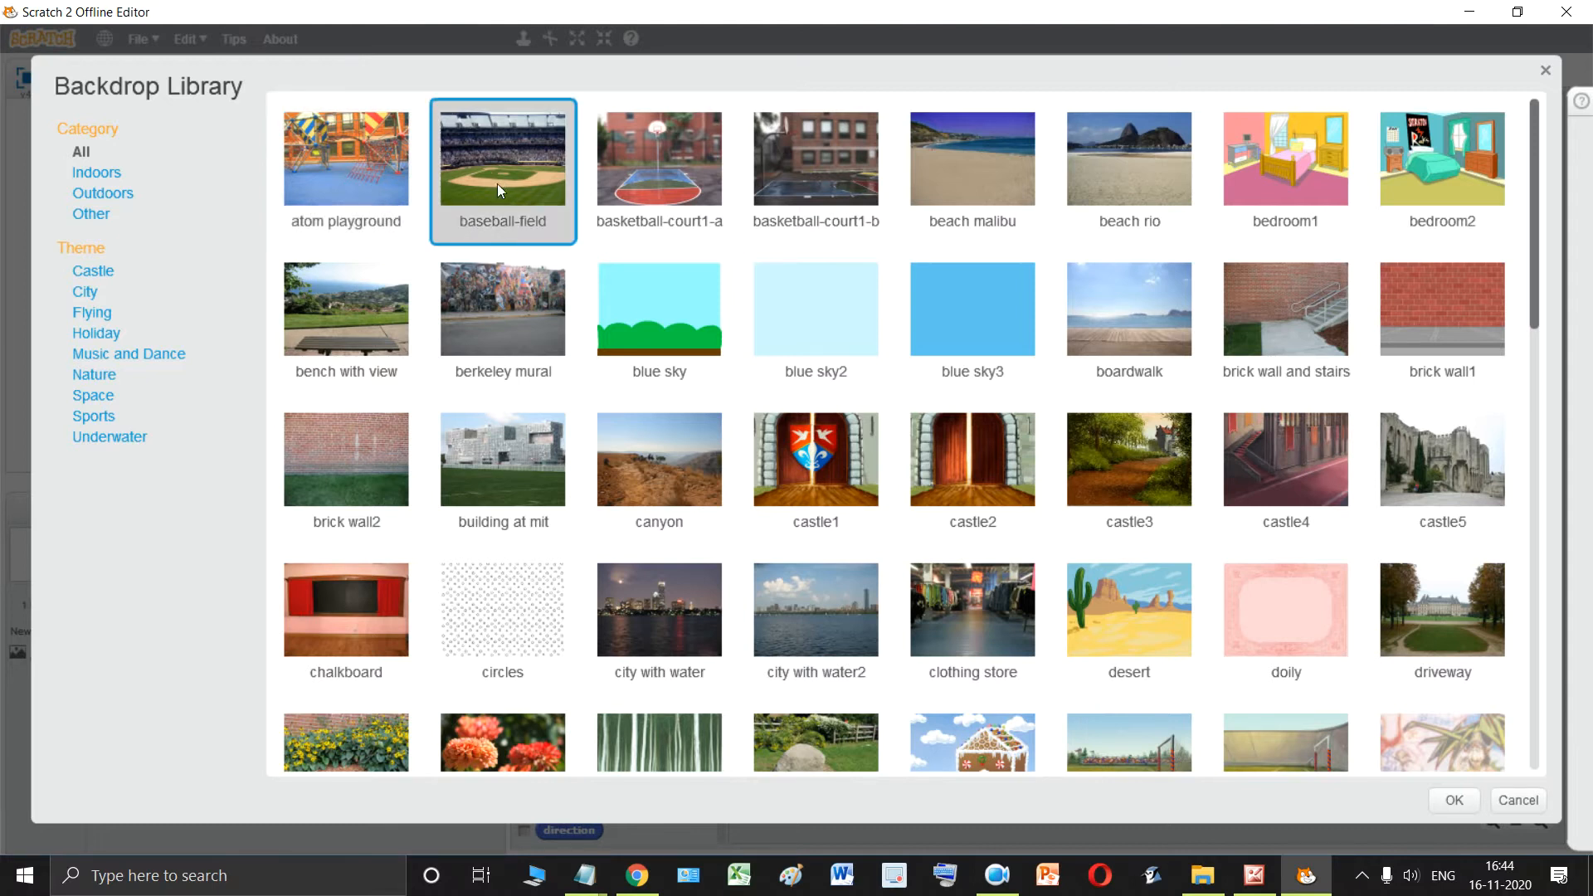
left_click(667, 166)
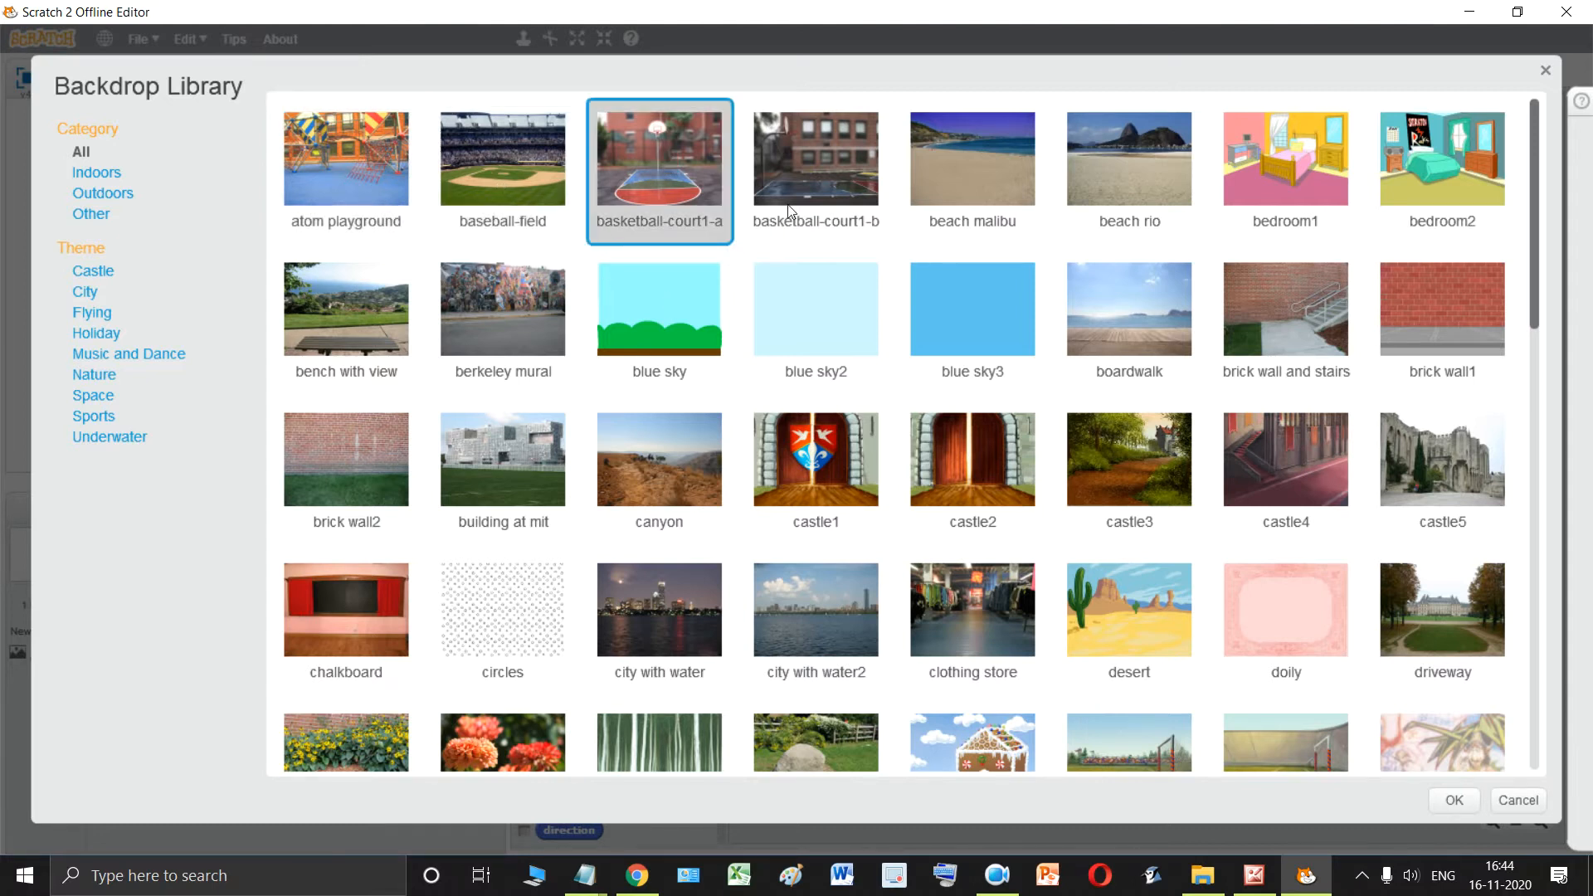
left_click(805, 182)
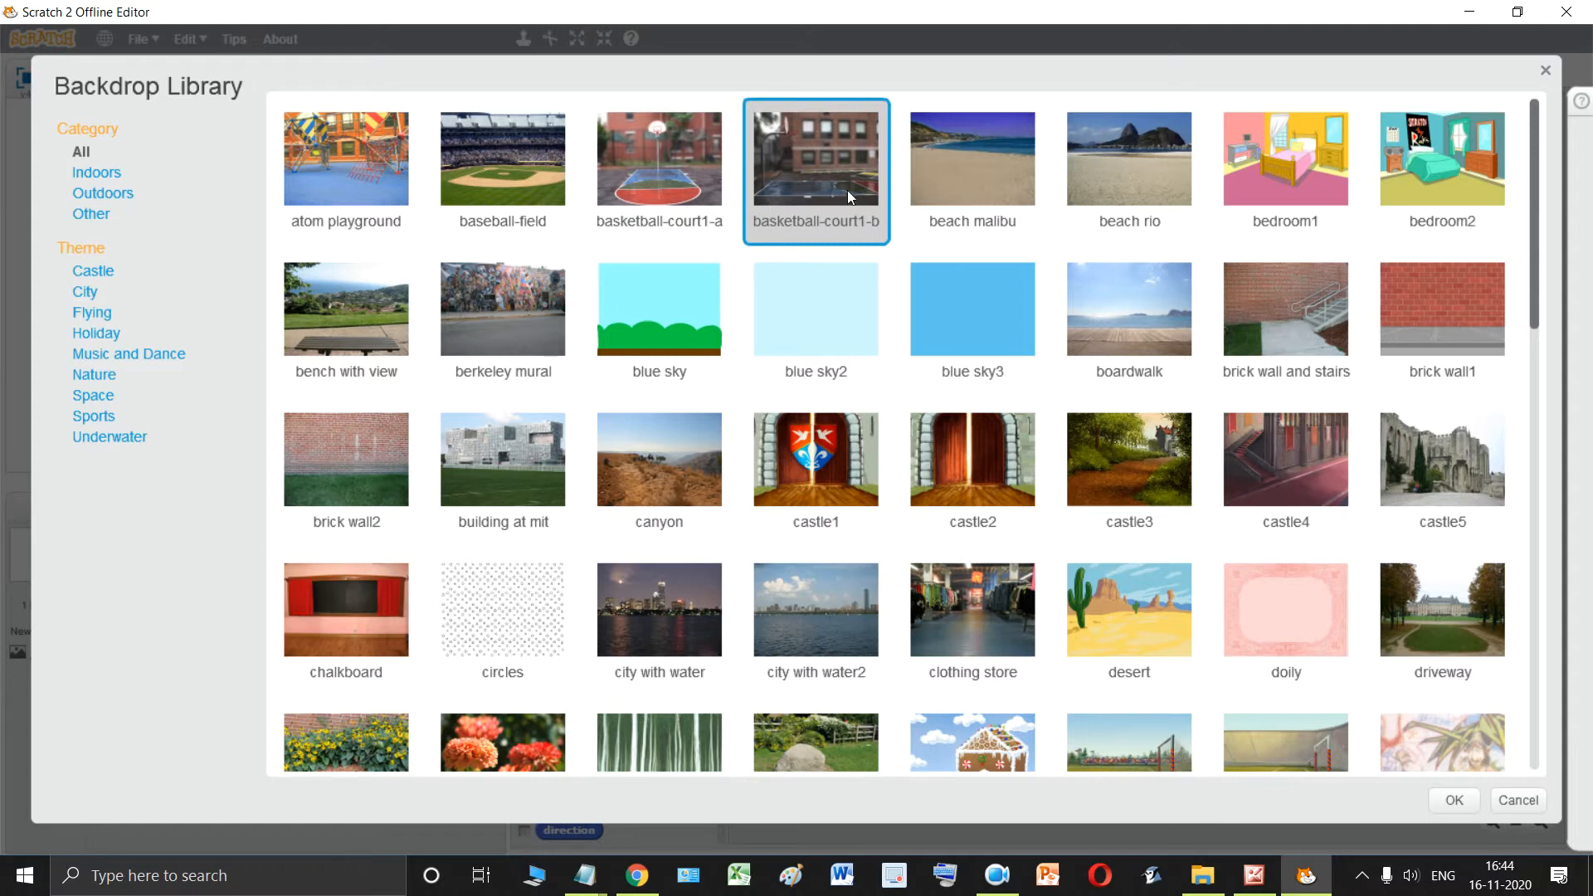
left_click(977, 187)
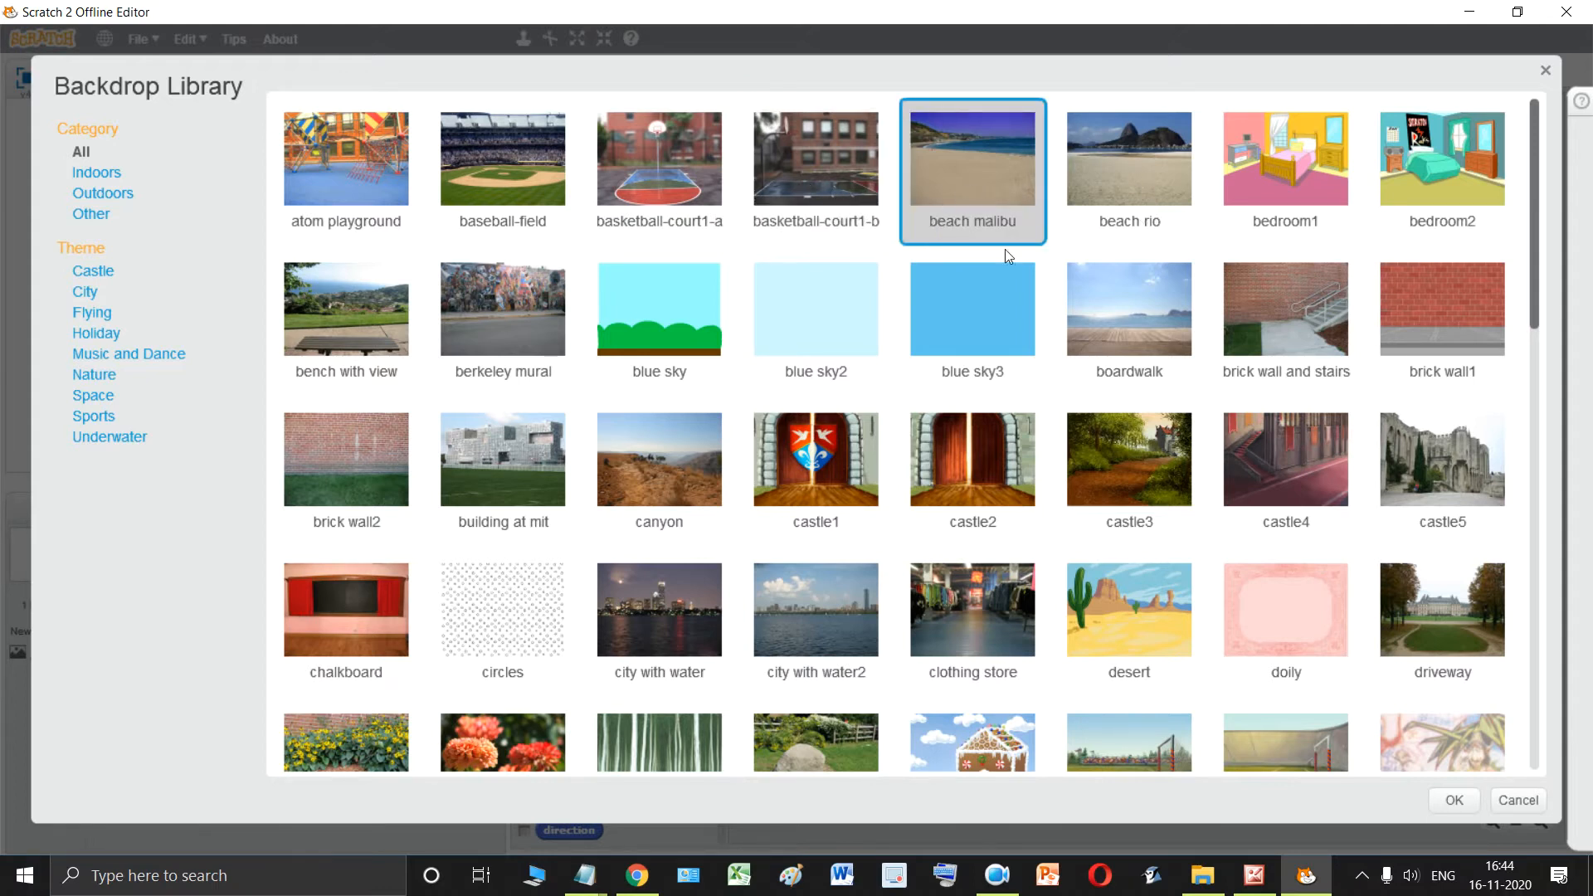
left_click(1121, 197)
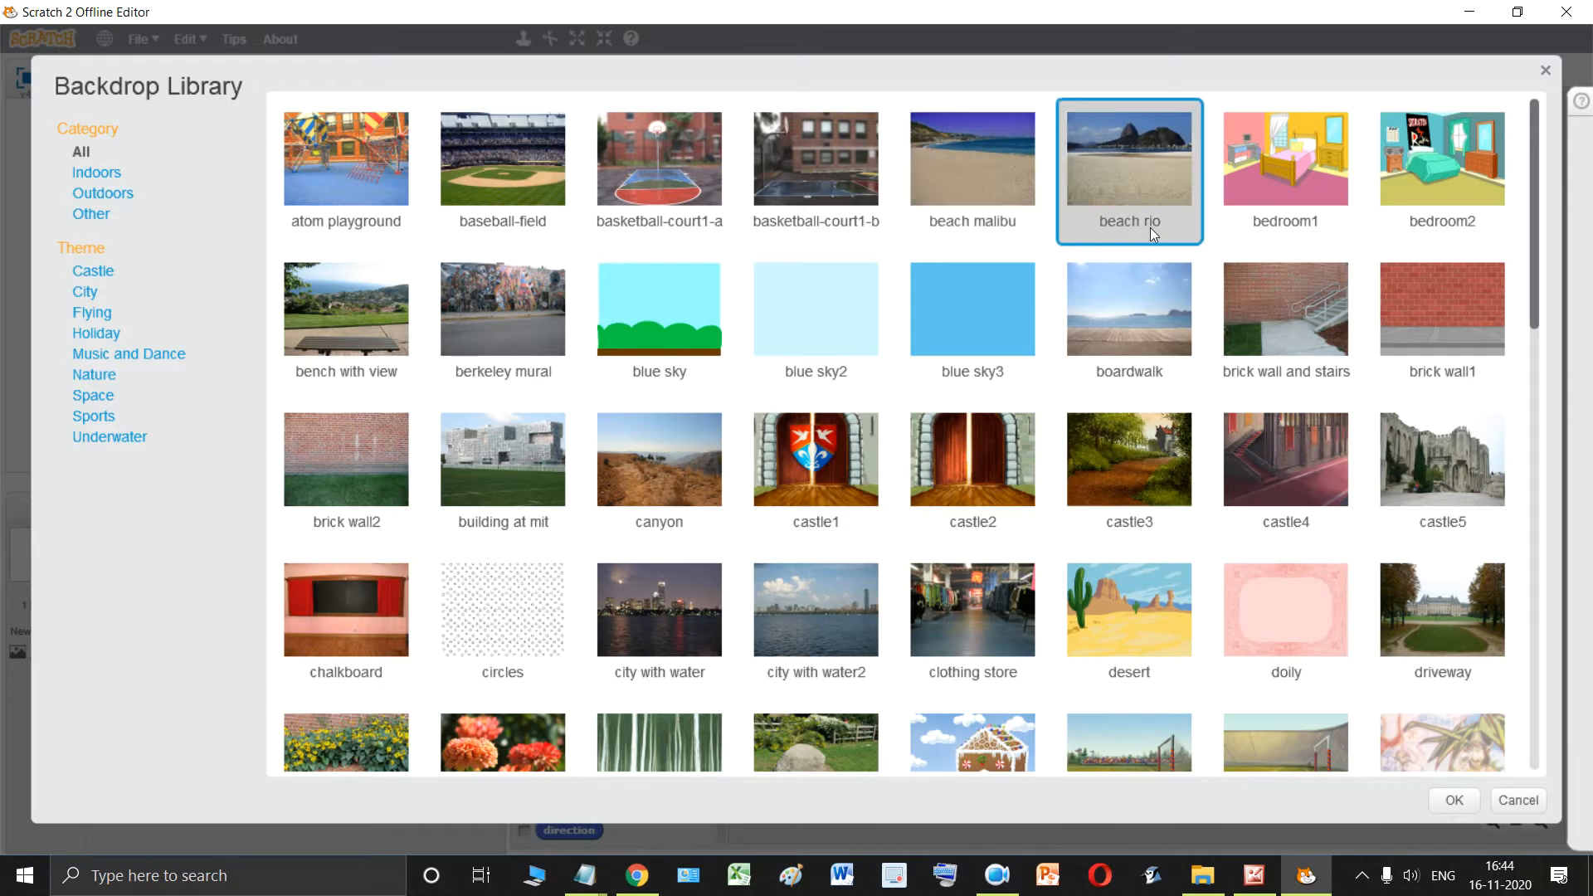
left_click(1287, 172)
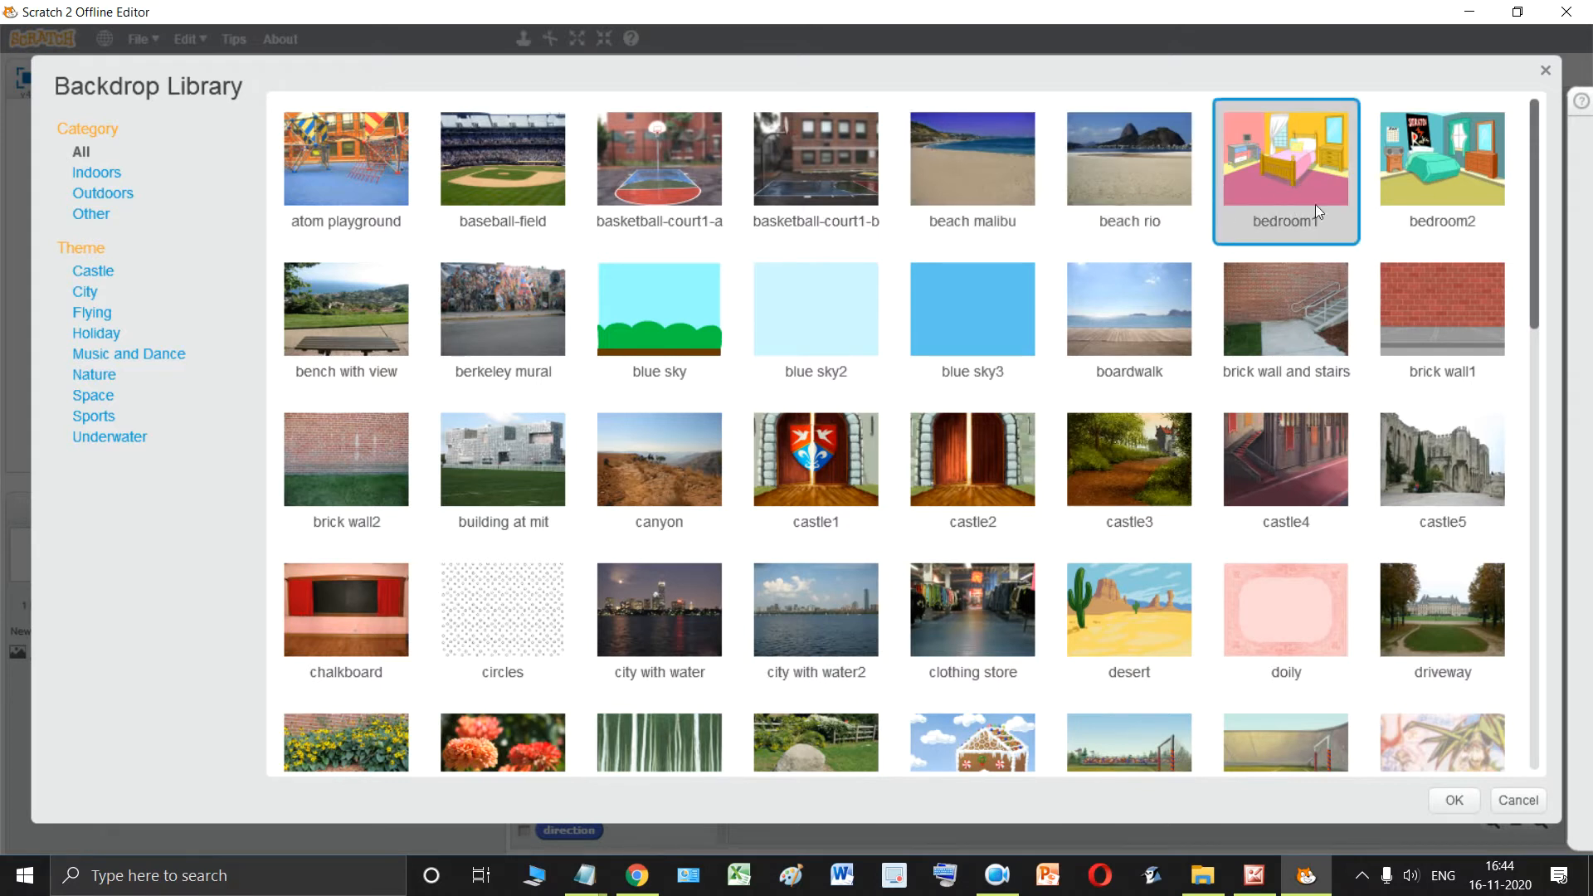
left_click(1436, 189)
Examine the range of backdrops offered under the All category.
scroll(809, 440, "down", 1)
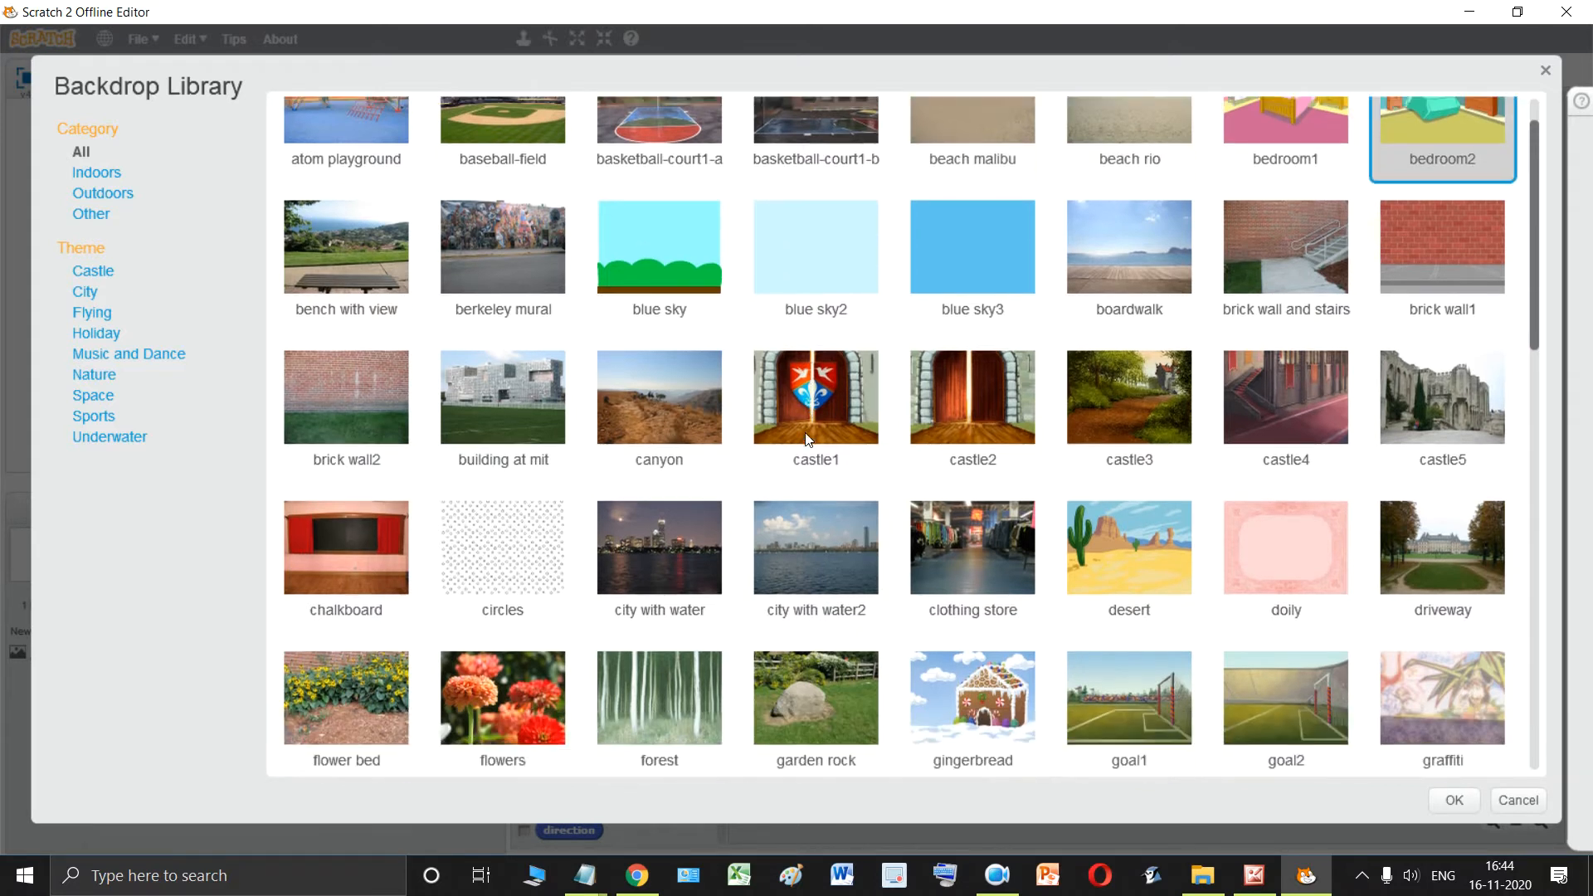
scroll(809, 440, "down", 6)
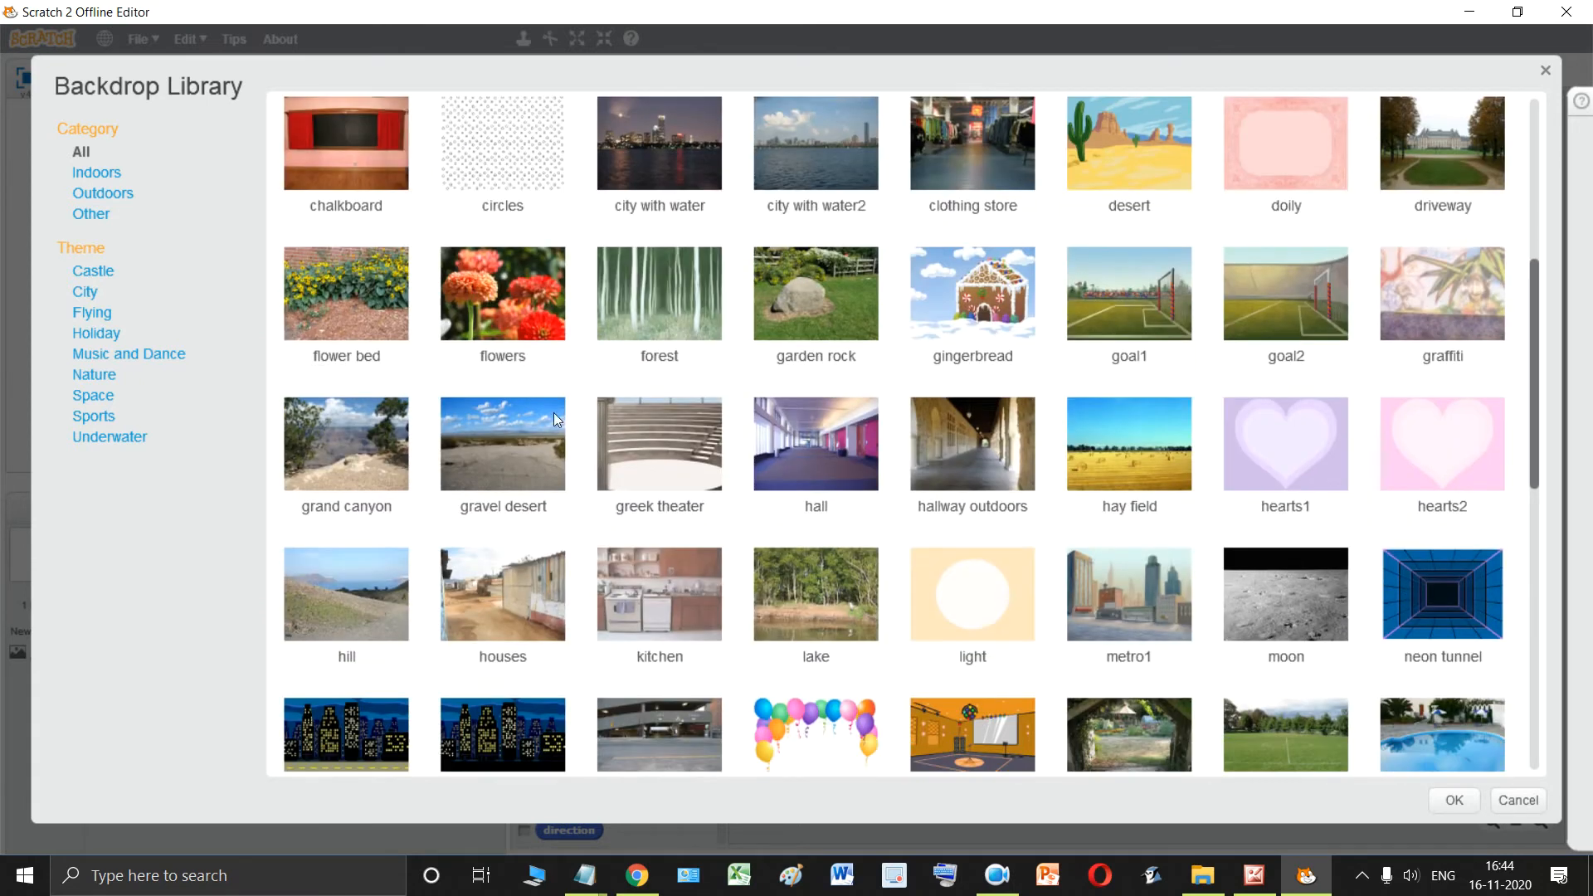
scroll(555, 411, "up", 7)
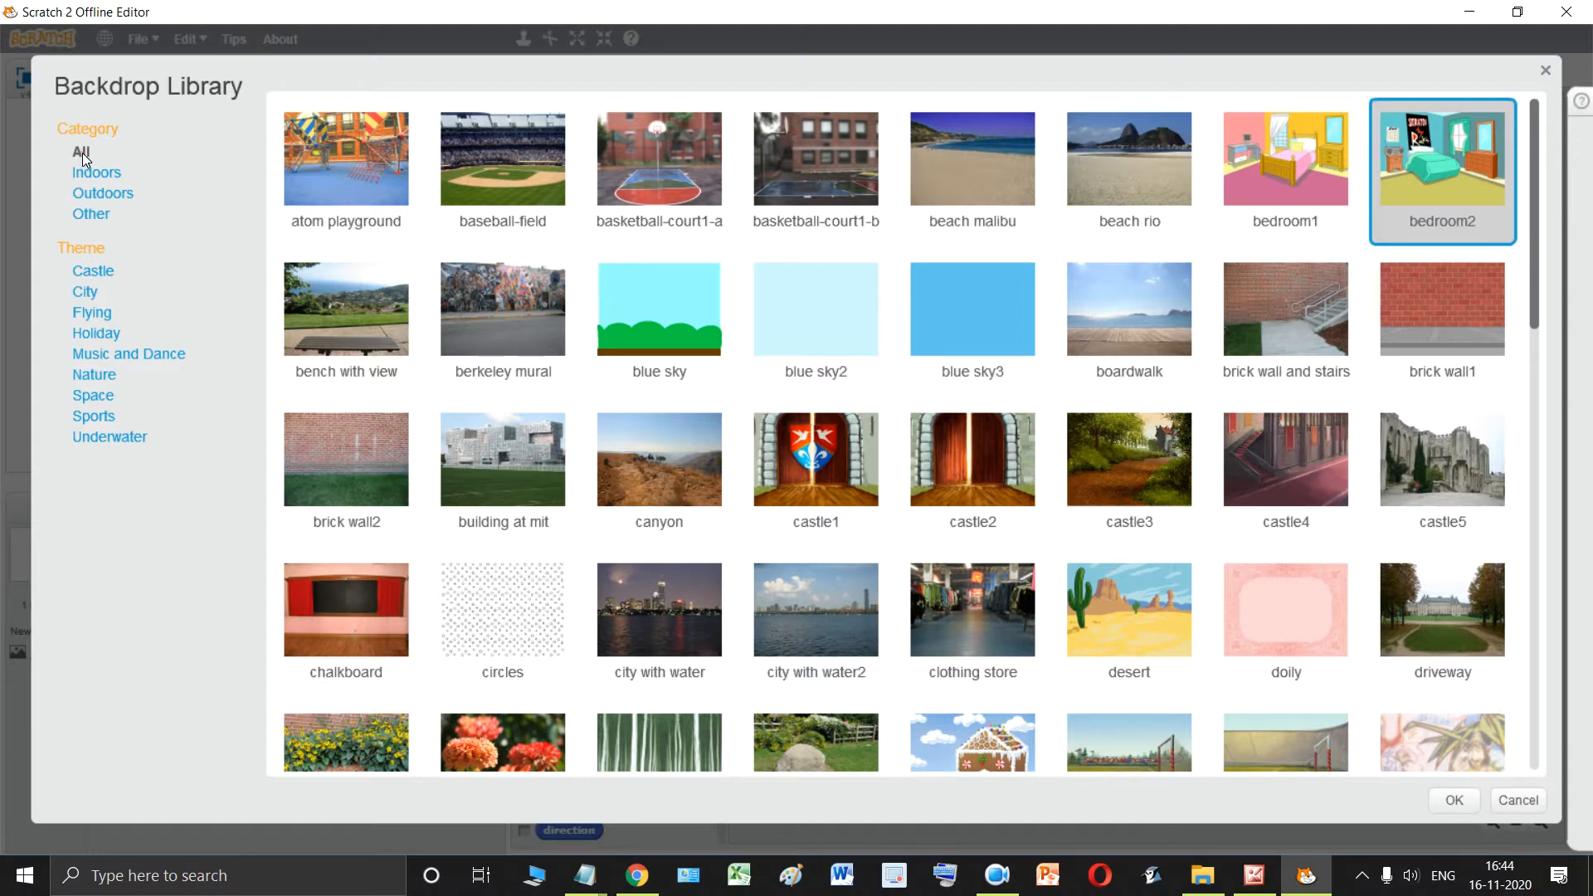
scroll(774, 278, "down", 10)
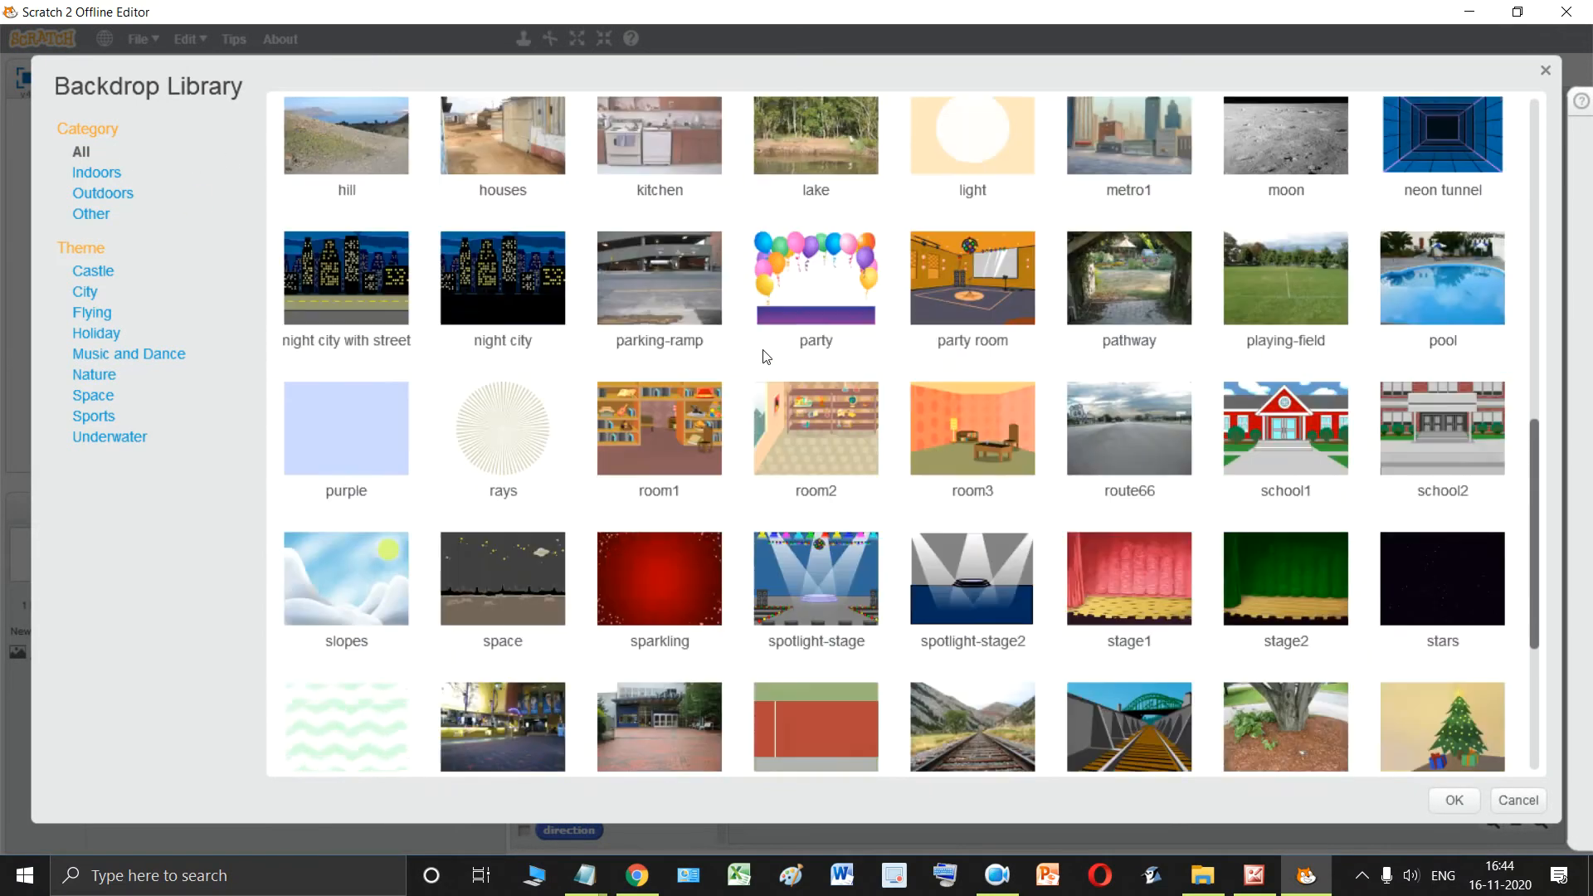
scroll(763, 352, "up", 10)
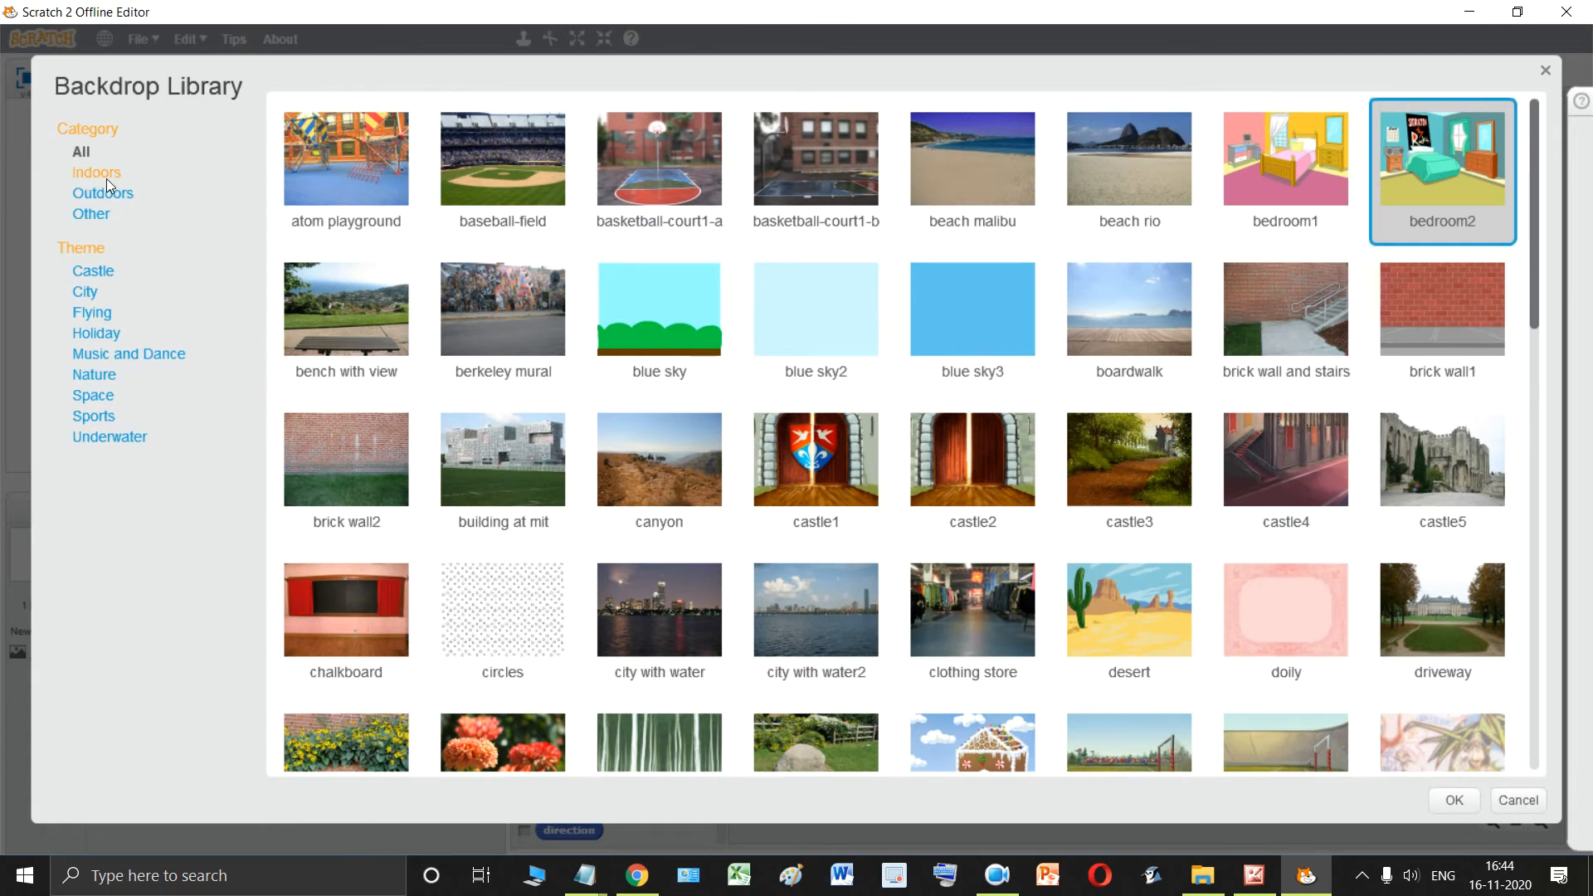
Look through the backdrops offered under the Indoors, Outdoors and Other categories.
left_click(106, 176)
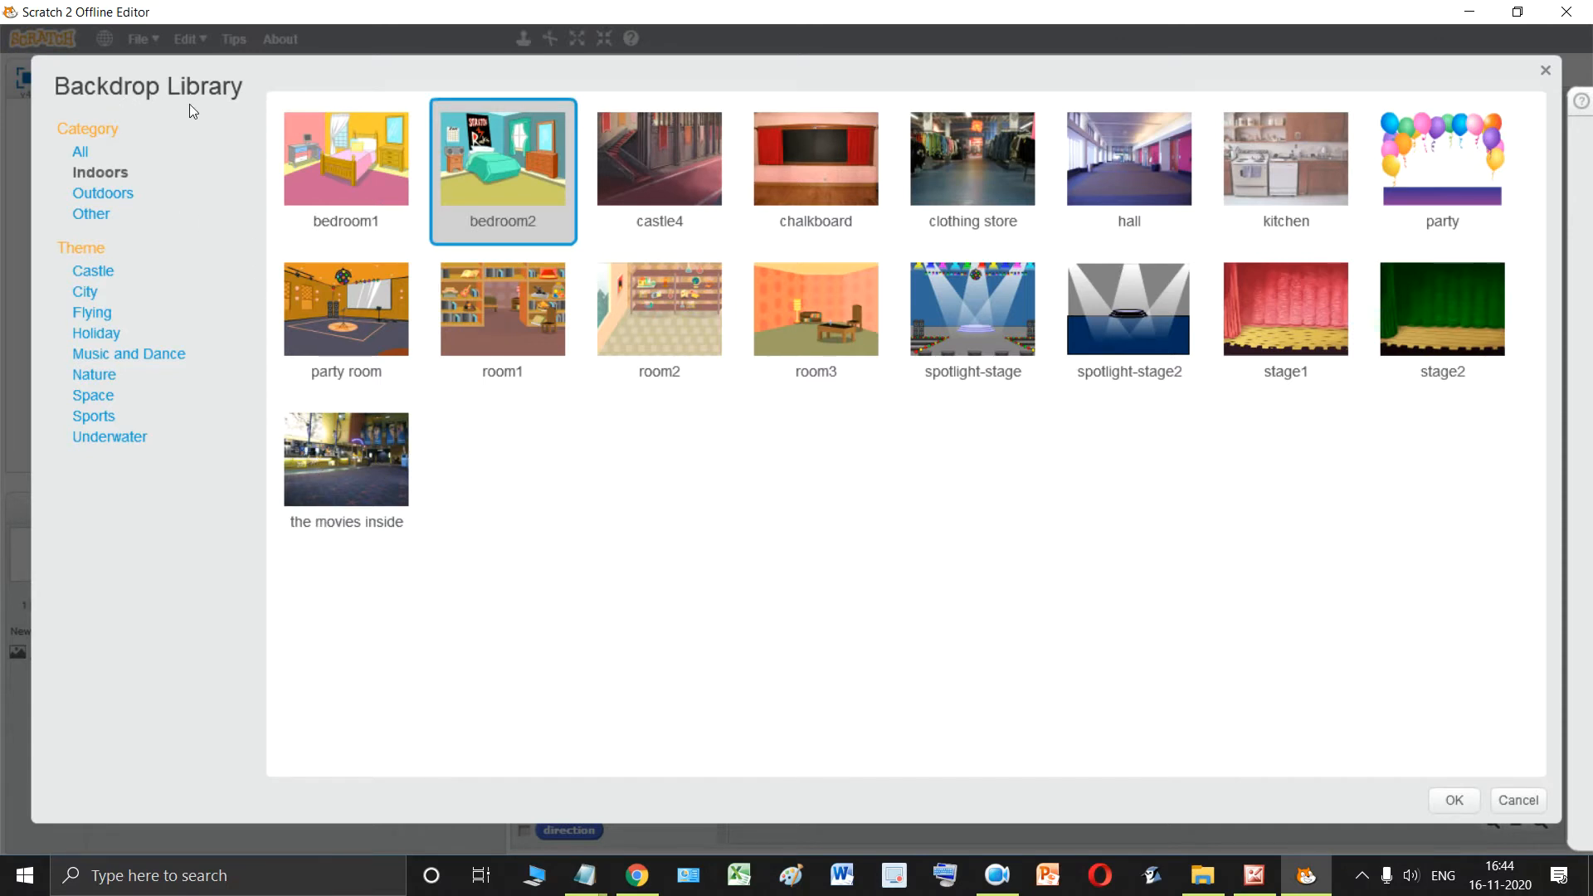
left_click(127, 196)
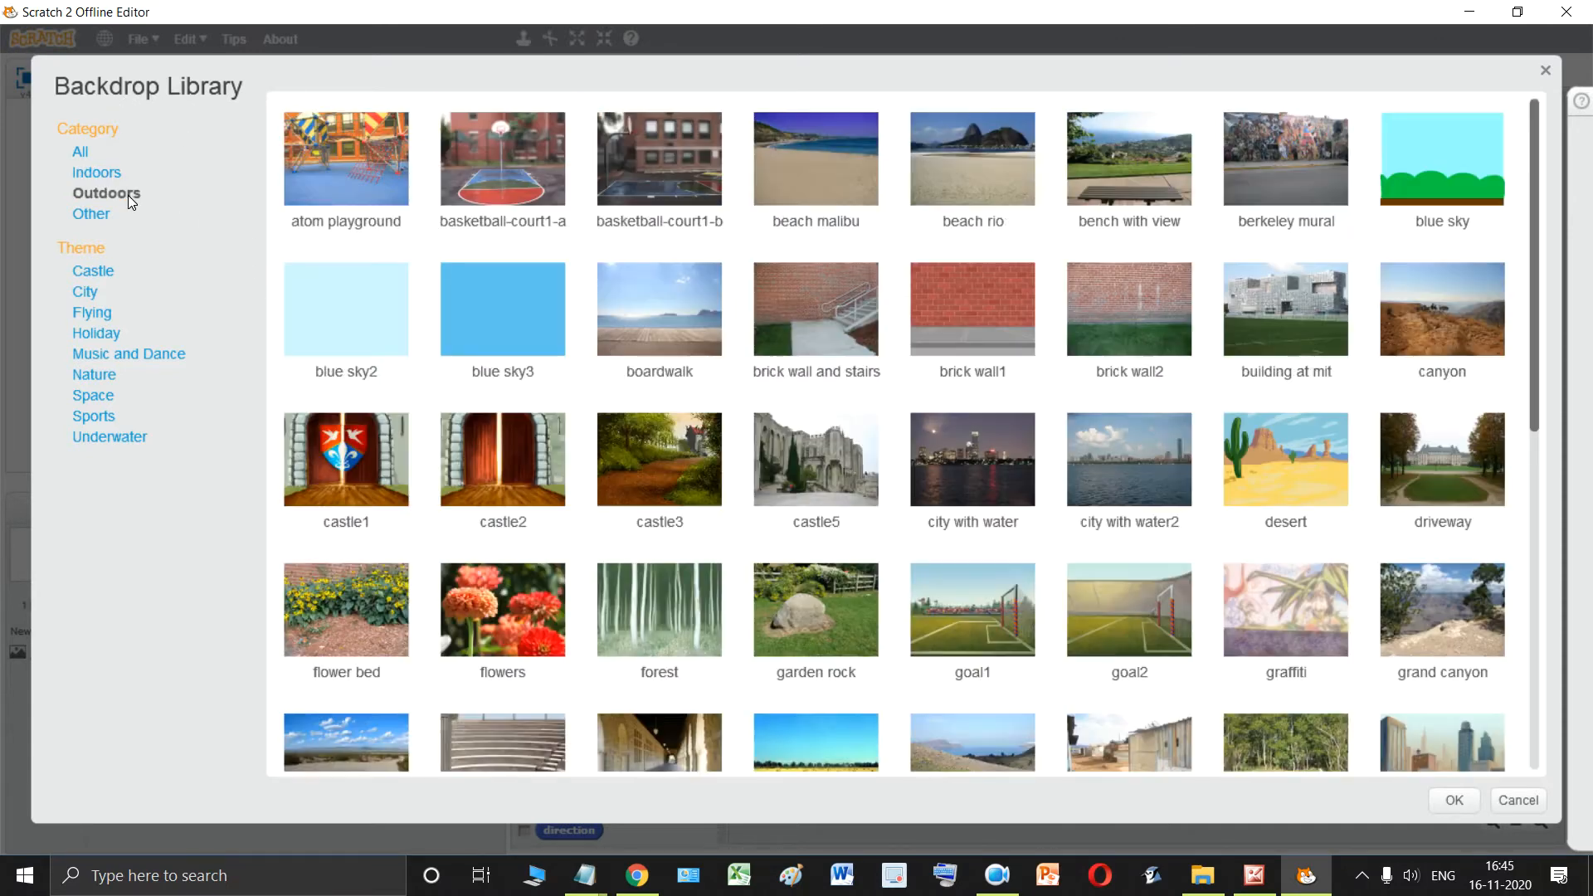
scroll(600, 260, "down", 8)
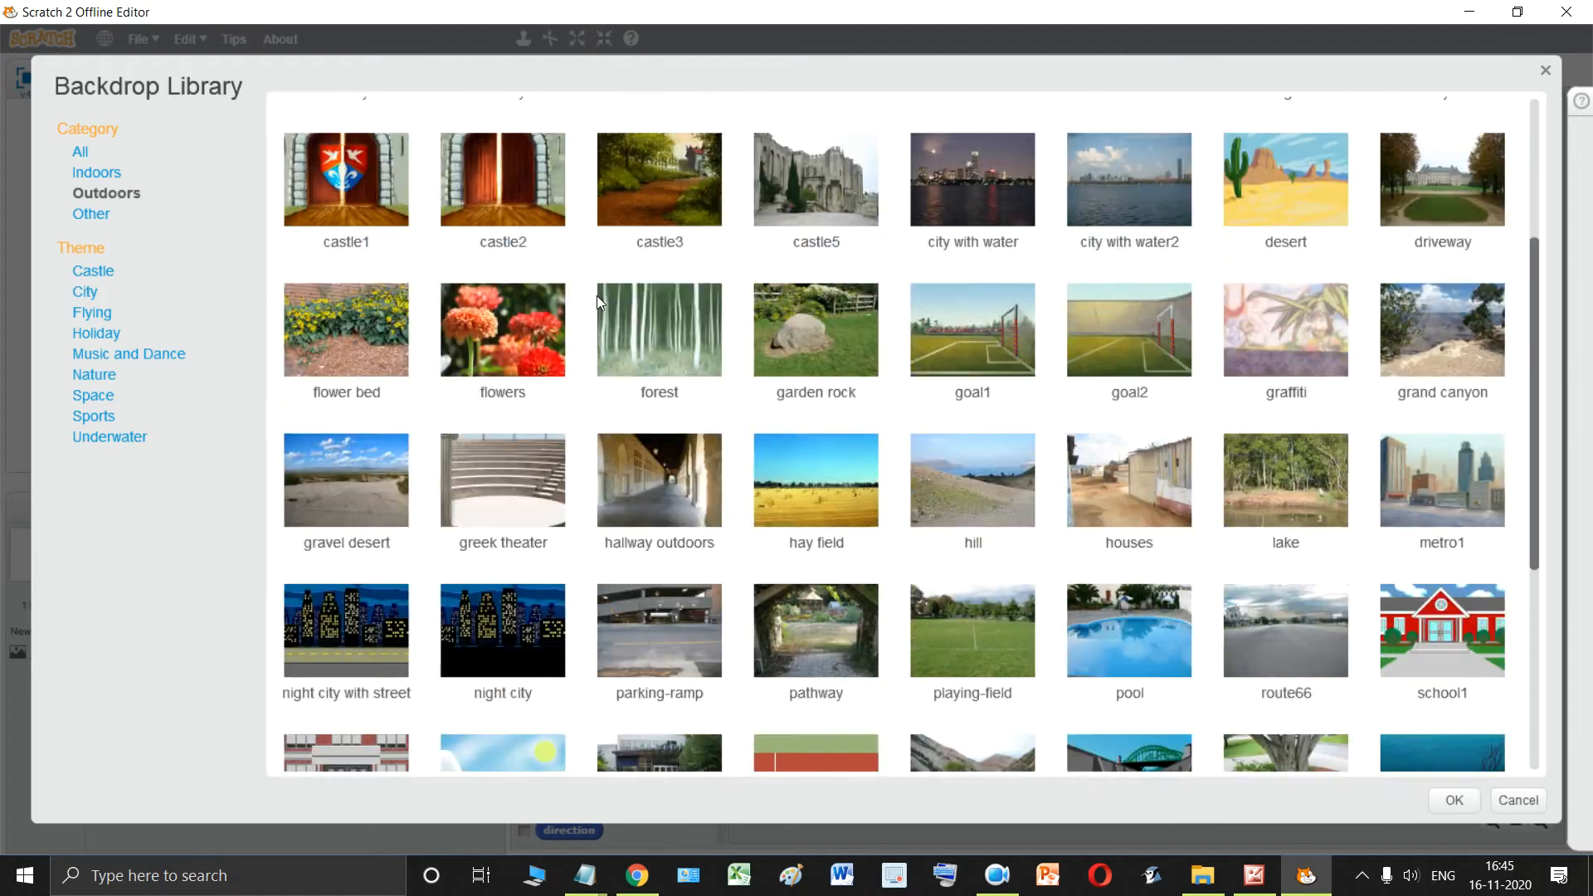
scroll(561, 327, "up", 2)
scroll(554, 351, "up", 5)
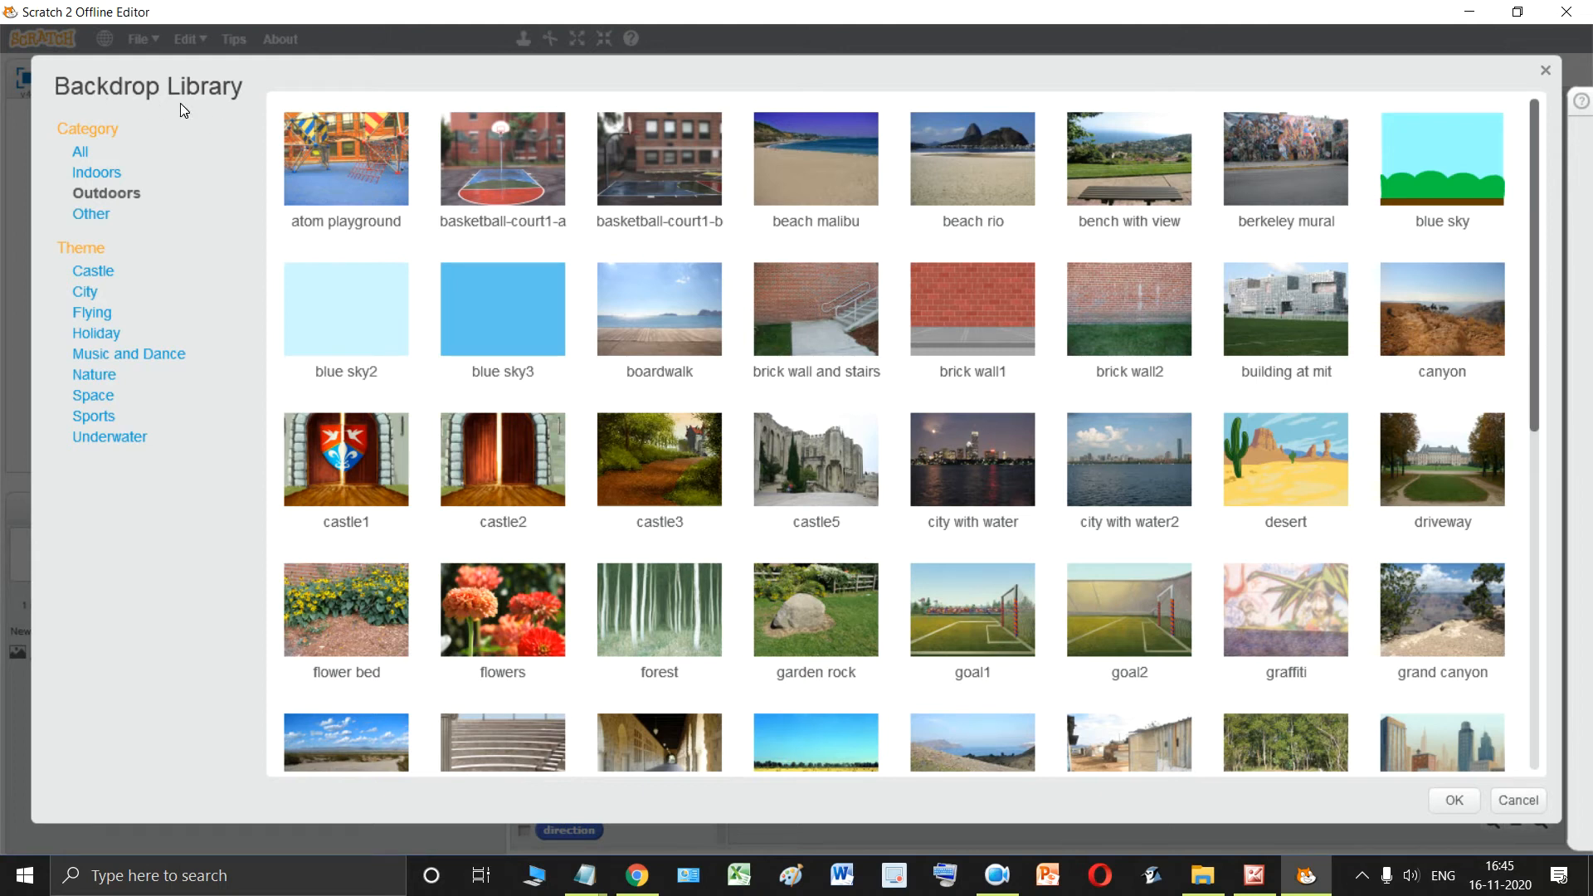
scroll(457, 199, "down", 3)
scroll(579, 238, "up", 3)
left_click(93, 216)
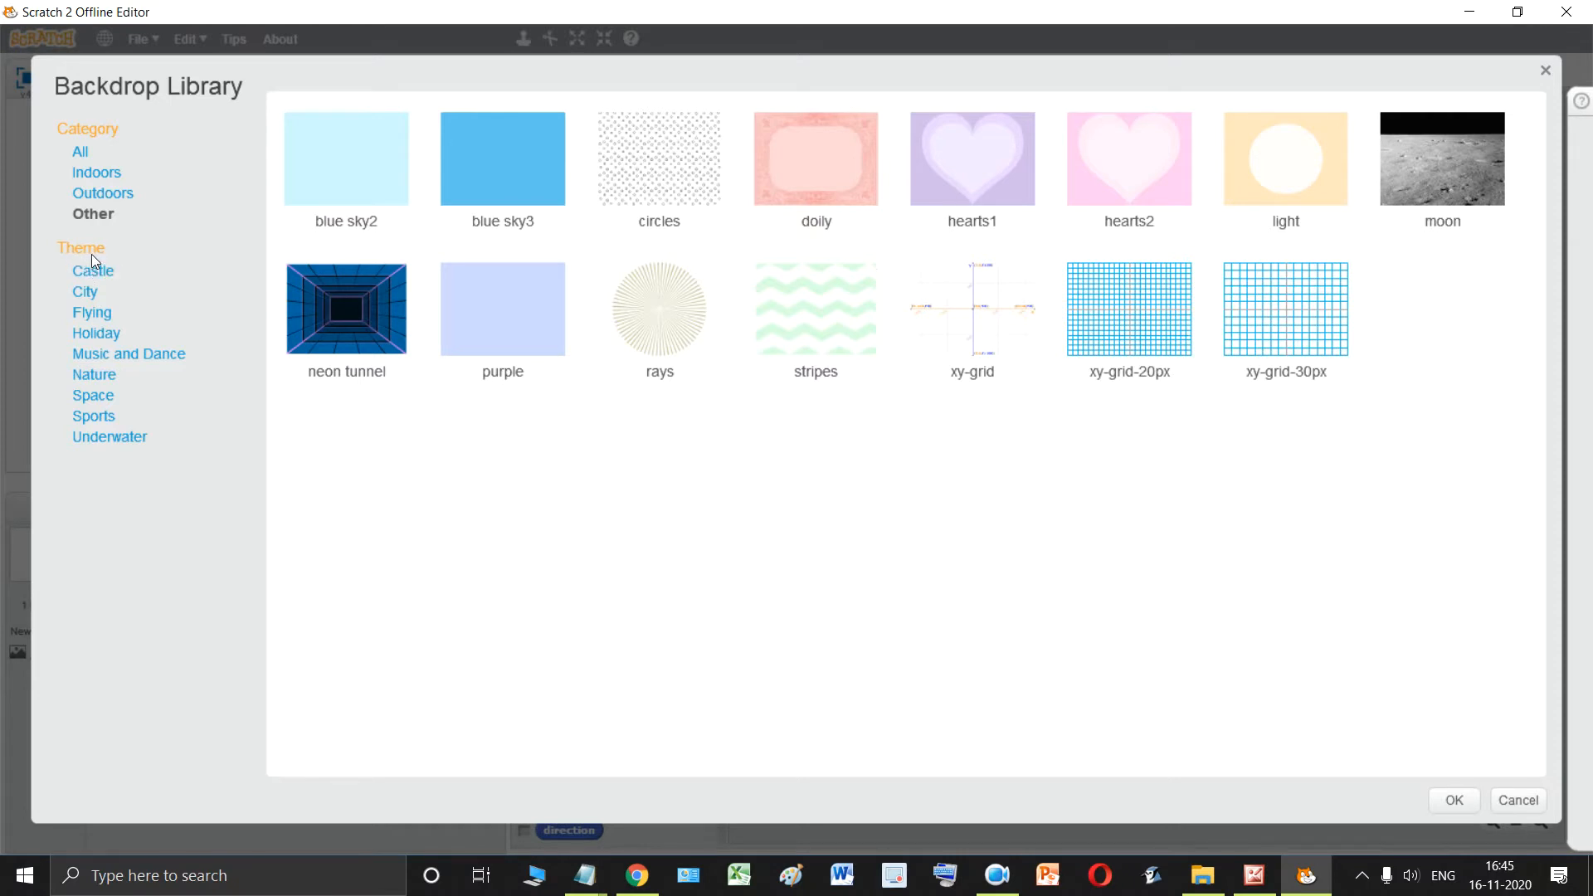
Browse the Castle, City, Flying, Holiday, Music and Dance, and Nature backdrop themes in turn.
left_click(102, 274)
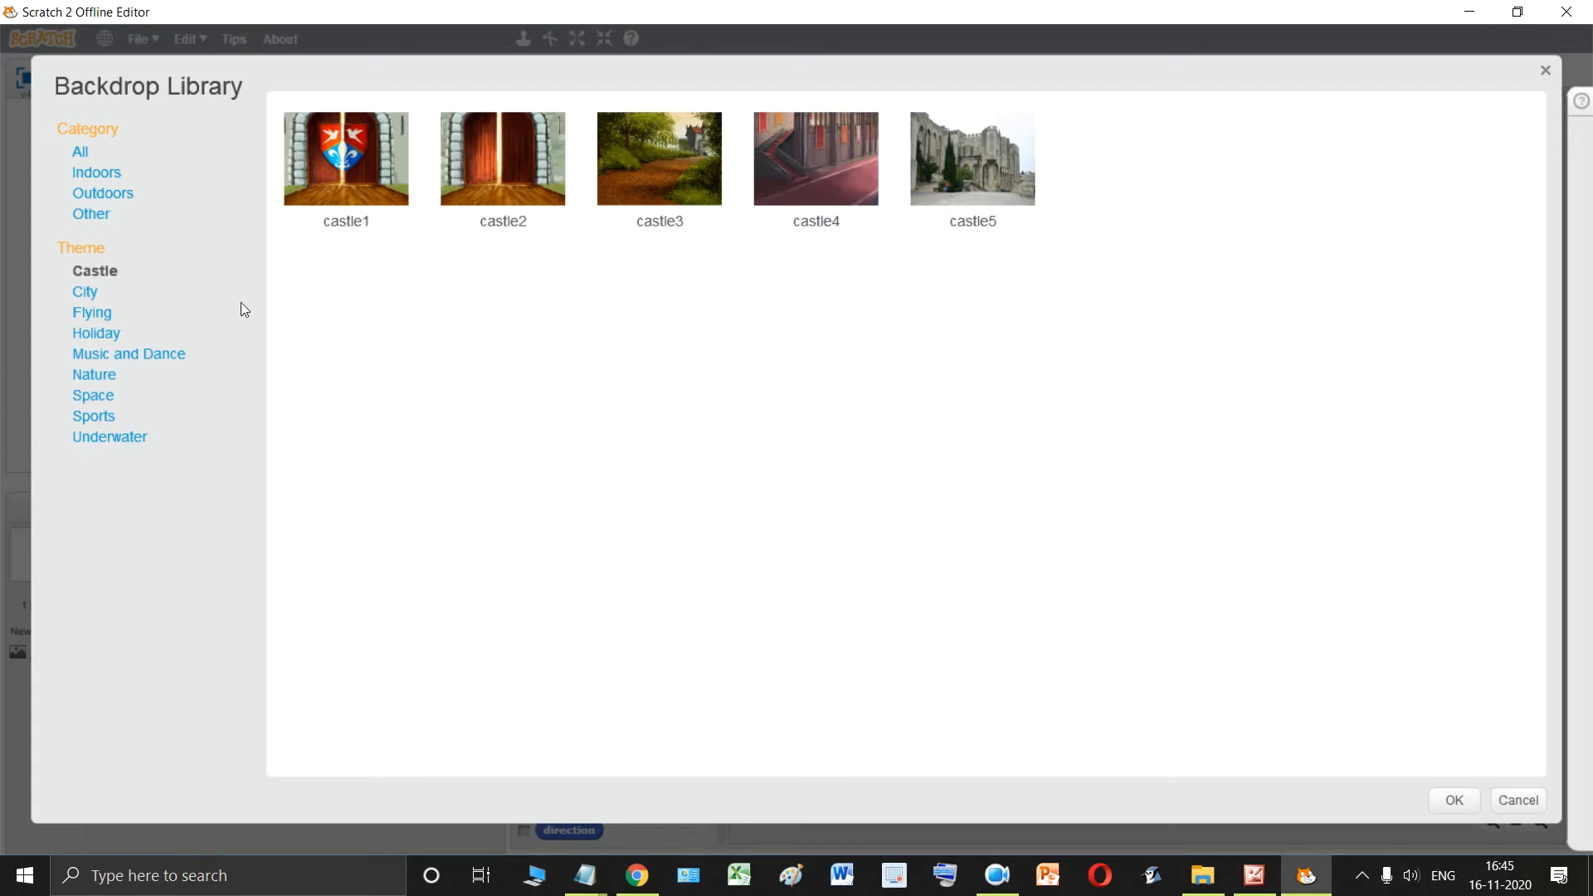
left_click(86, 294)
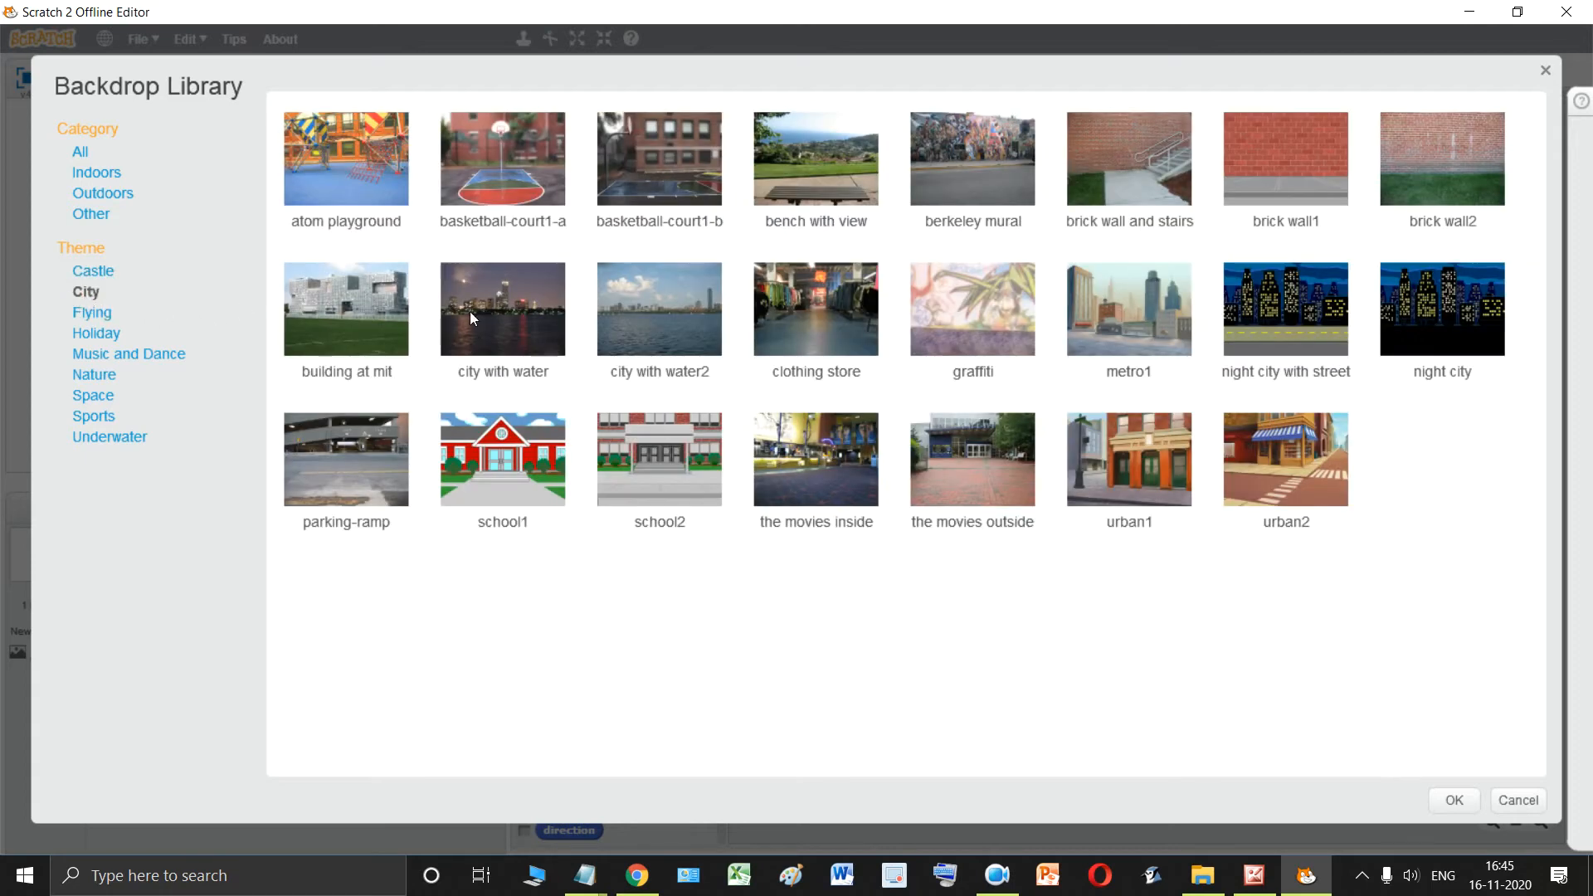
left_click(81, 315)
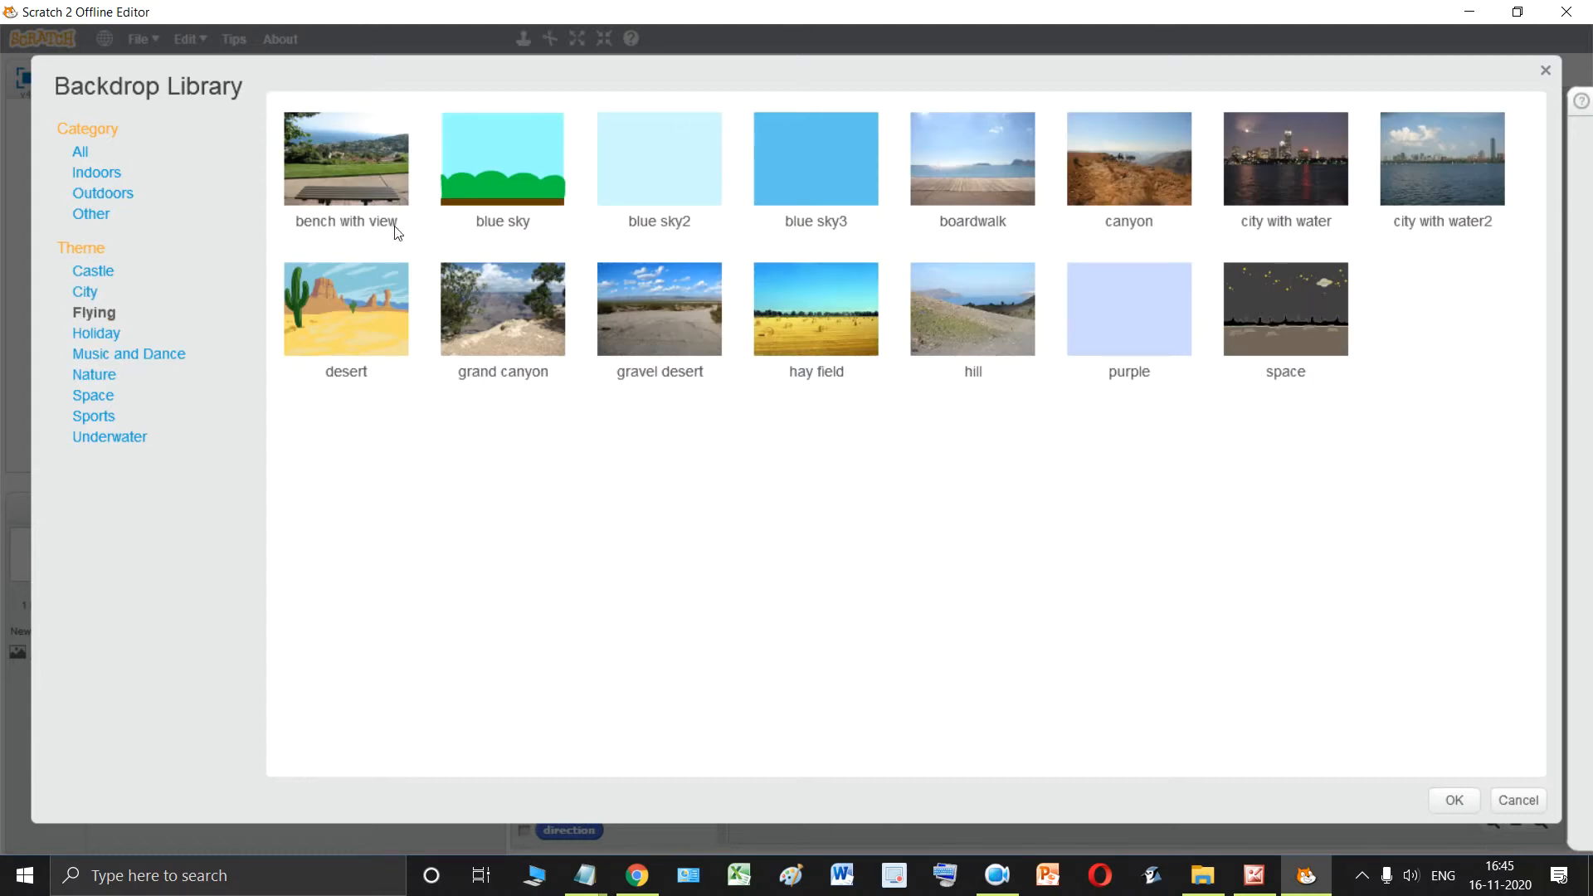
left_click(102, 334)
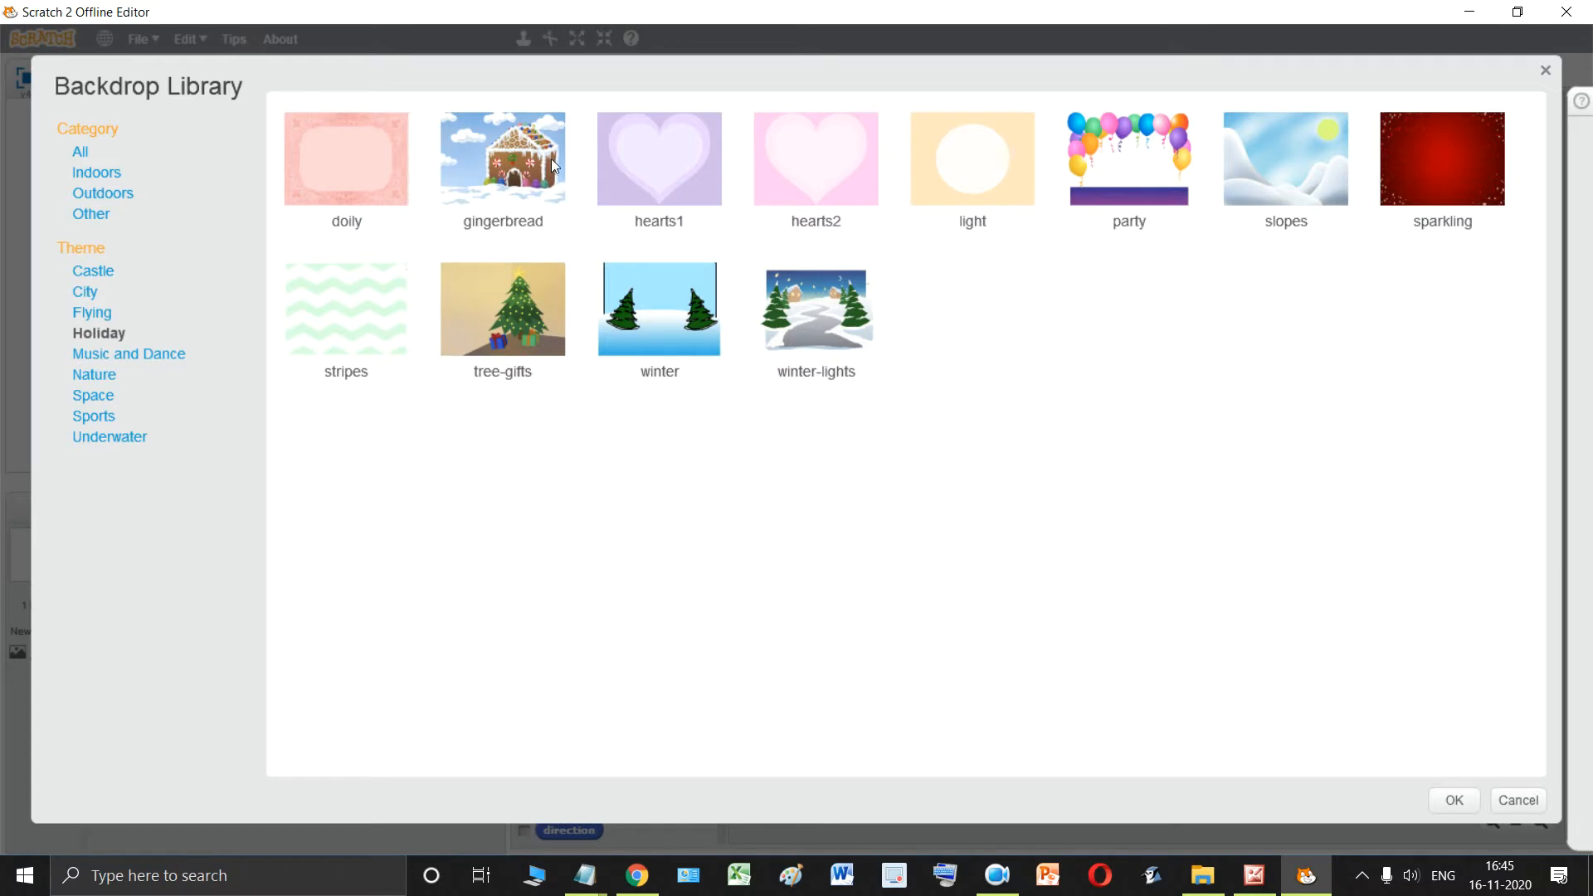
left_click(138, 355)
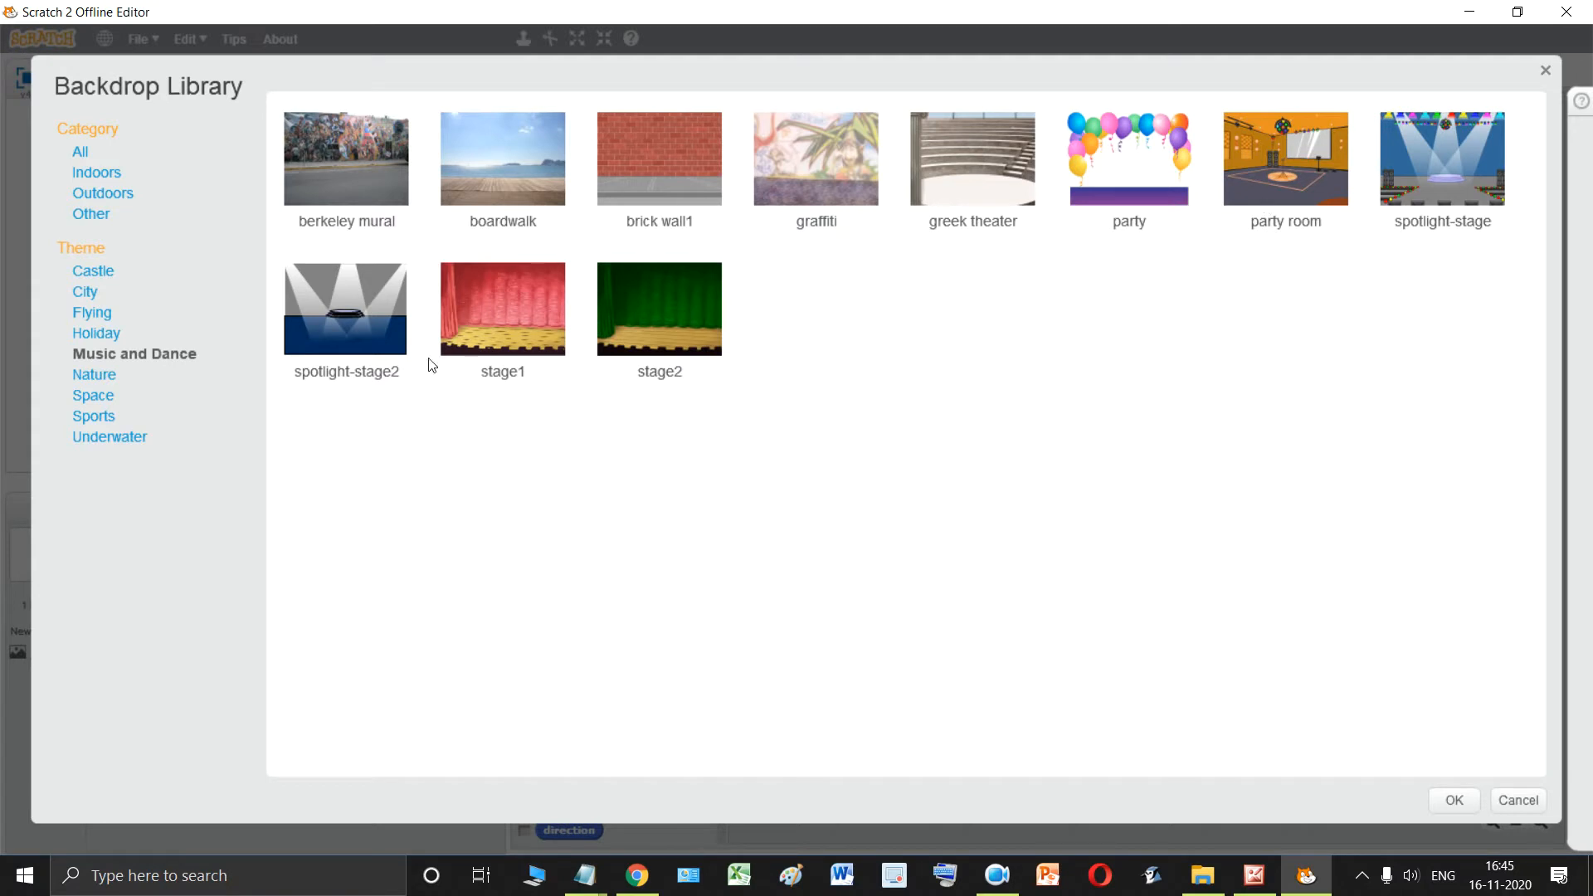
left_click(89, 378)
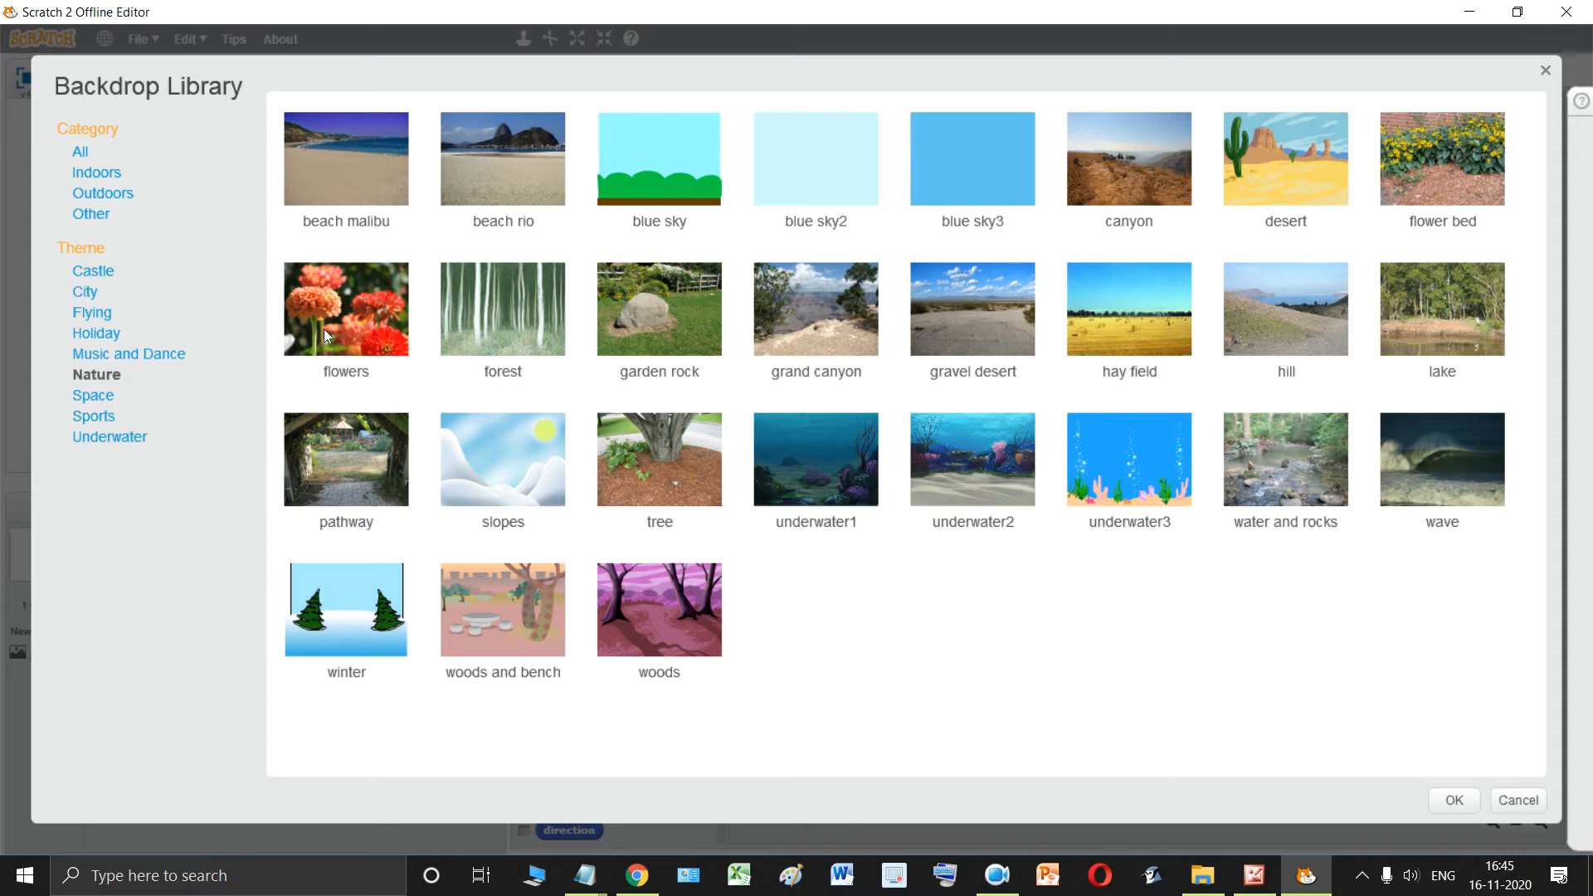
Browse the Space theme, selecting its moon, space and stars backdrops, and view the Sports and Underwater themes.
left_click(102, 397)
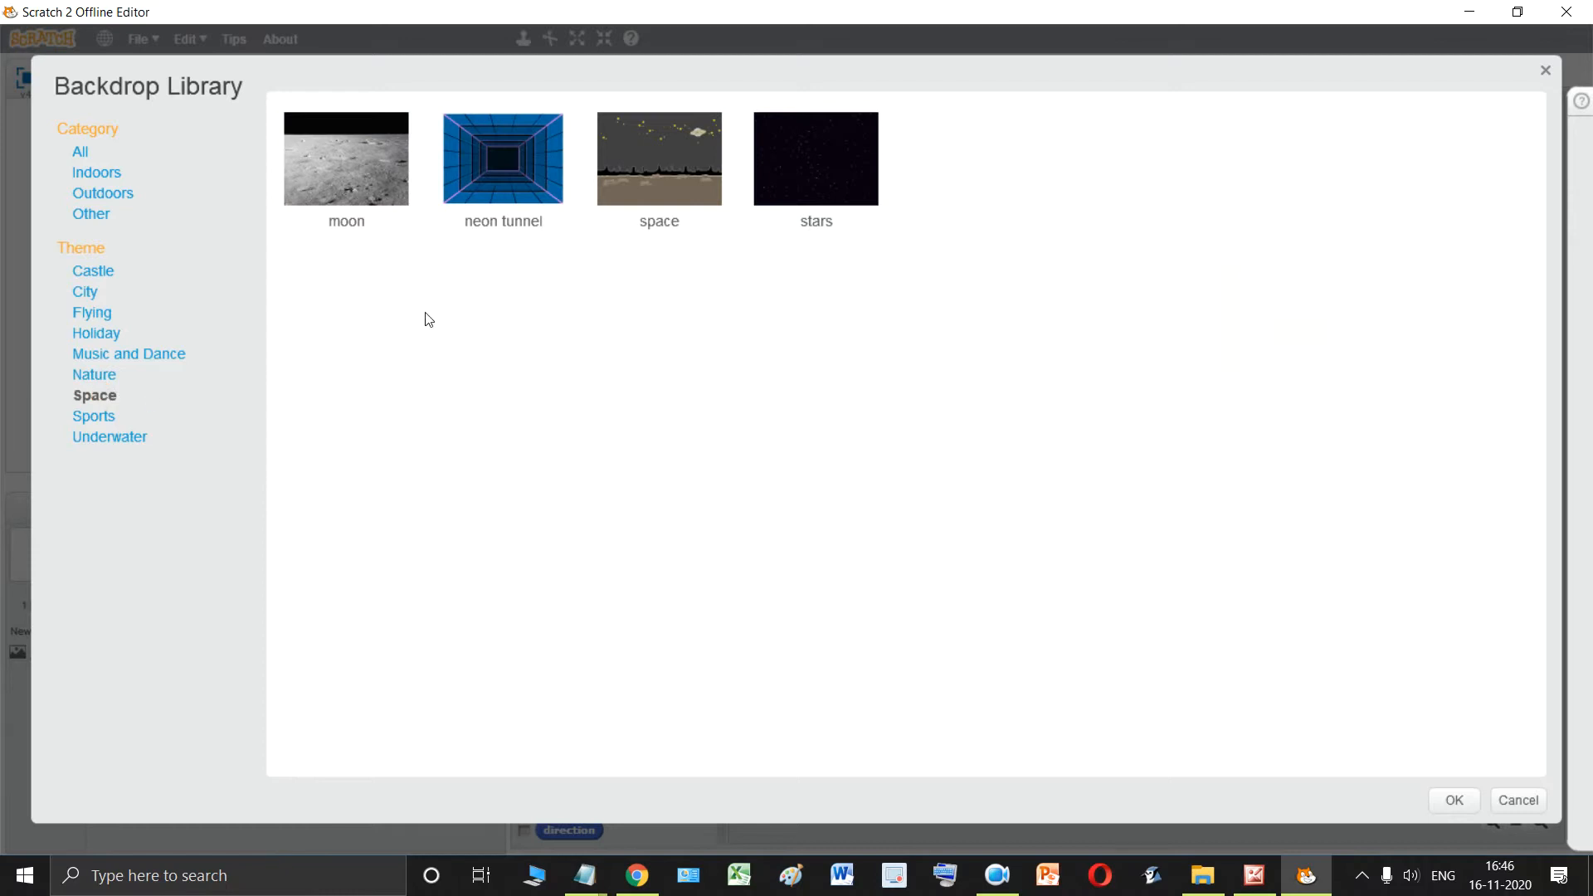
left_click(300, 203)
left_click(669, 170)
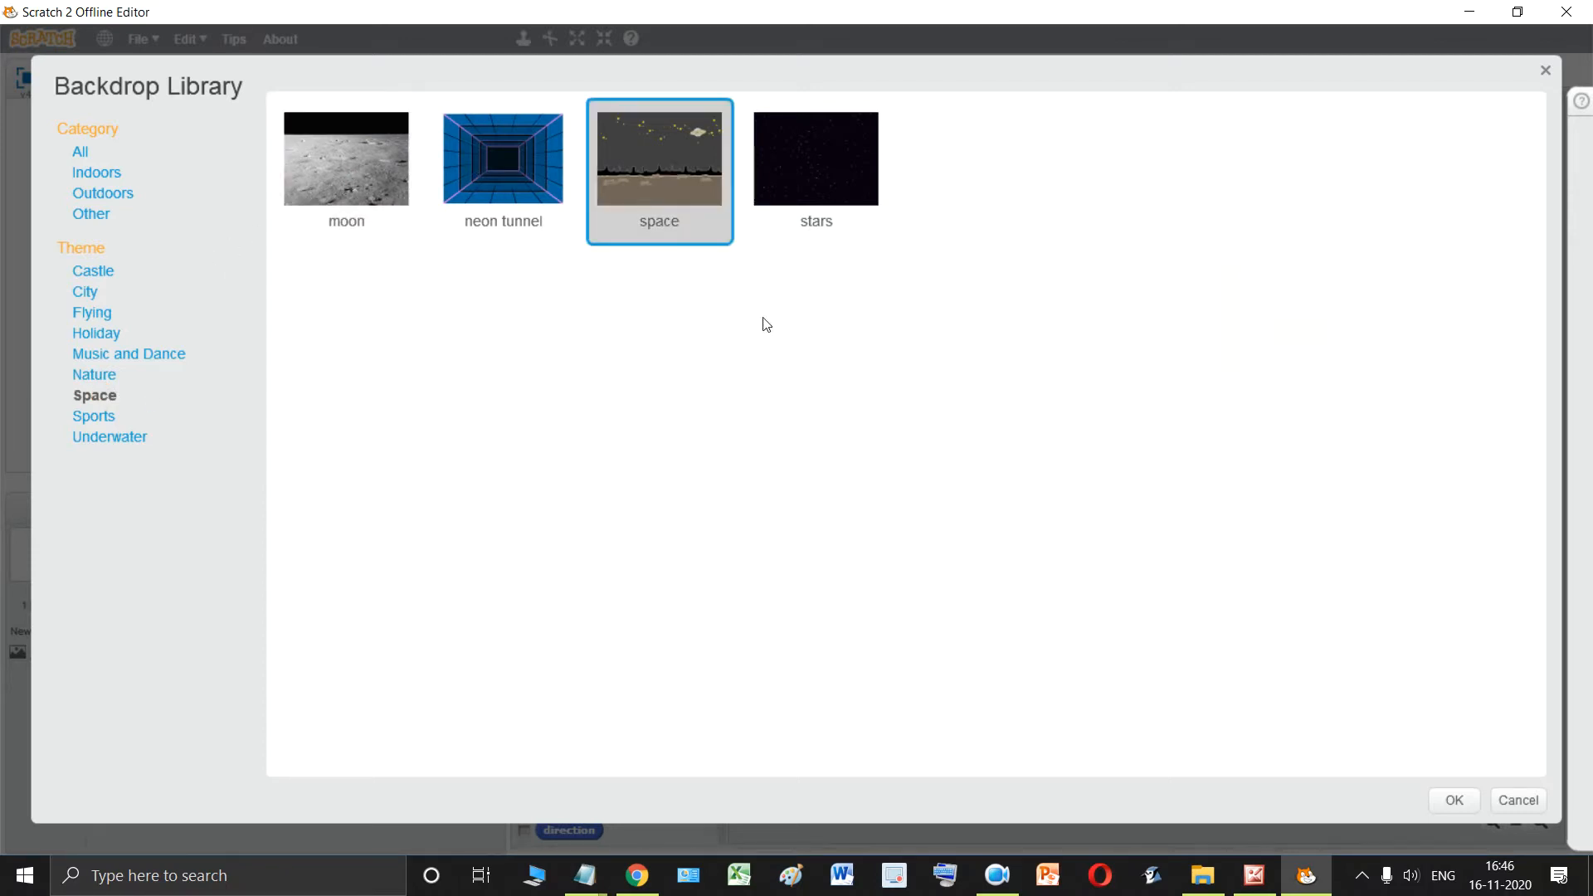
left_click(816, 166)
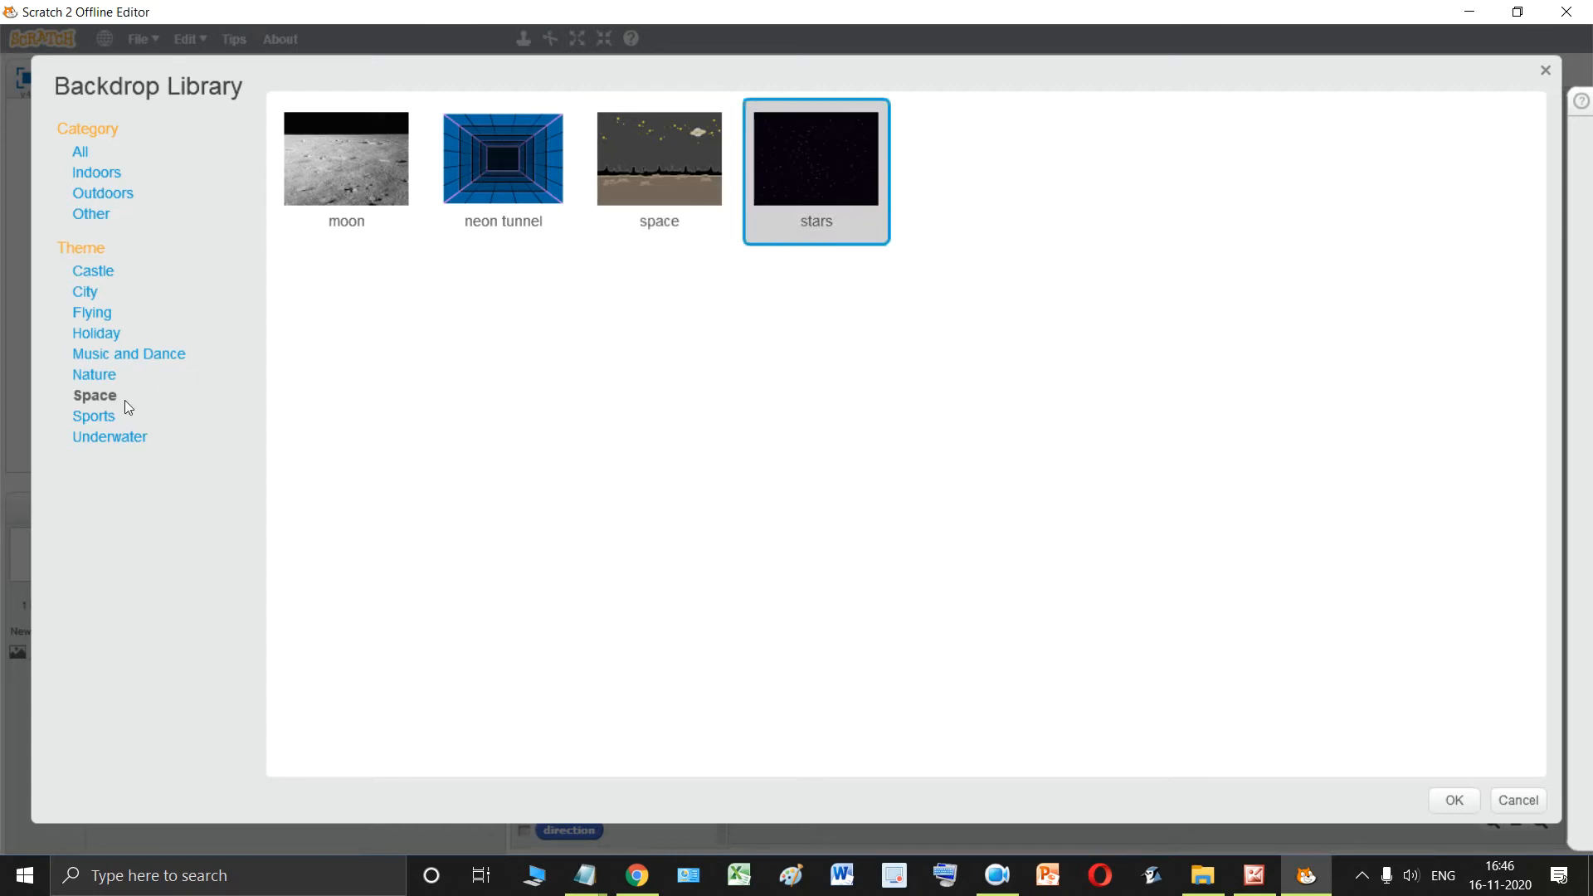
left_click(98, 415)
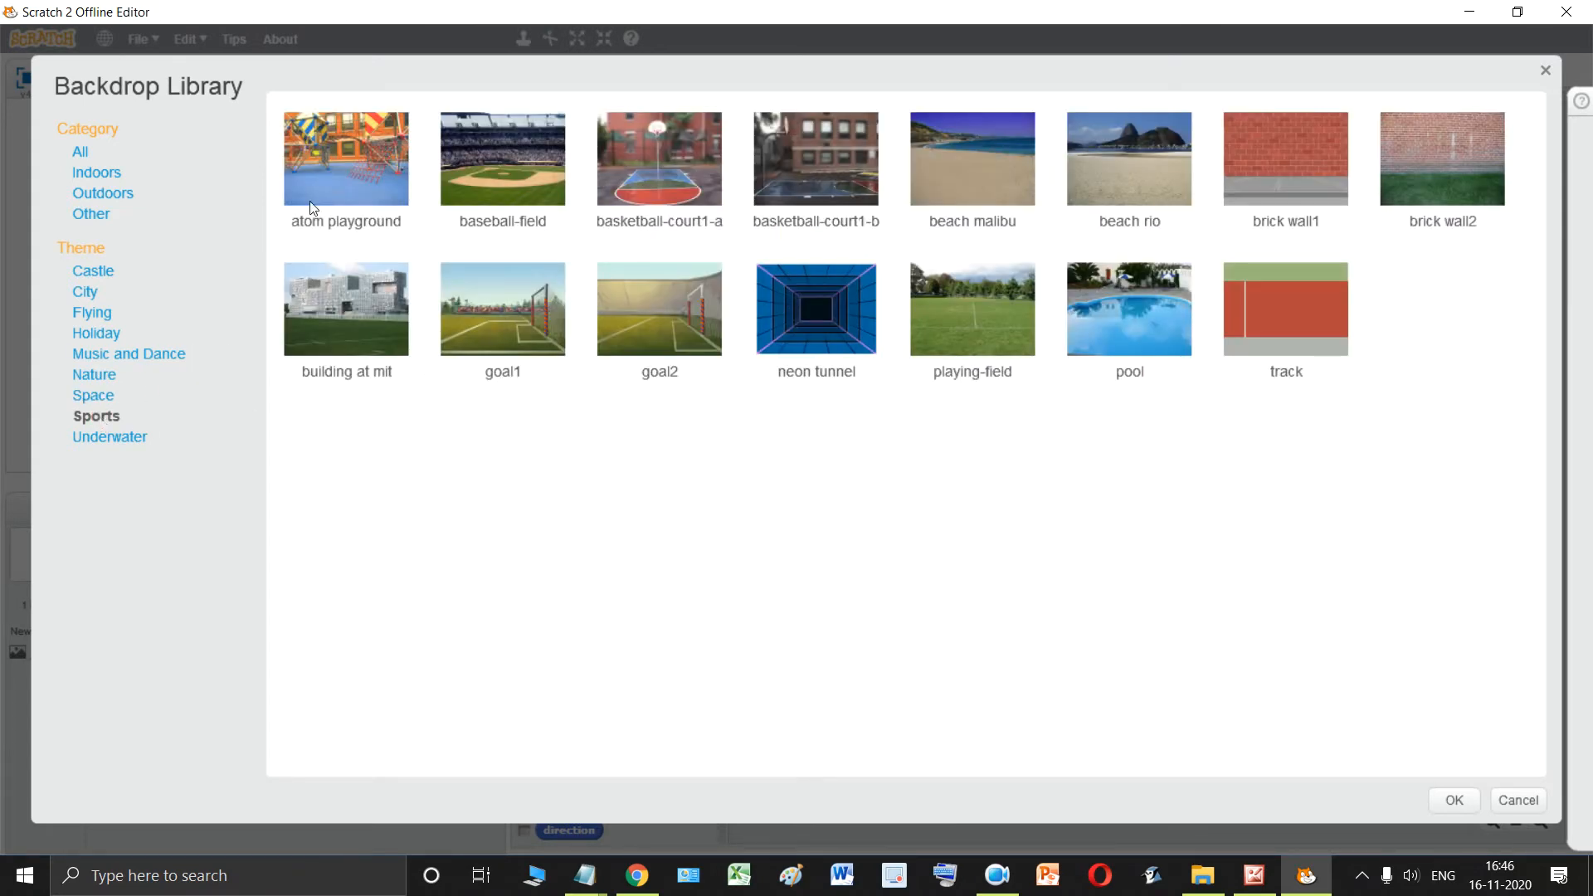
left_click(125, 439)
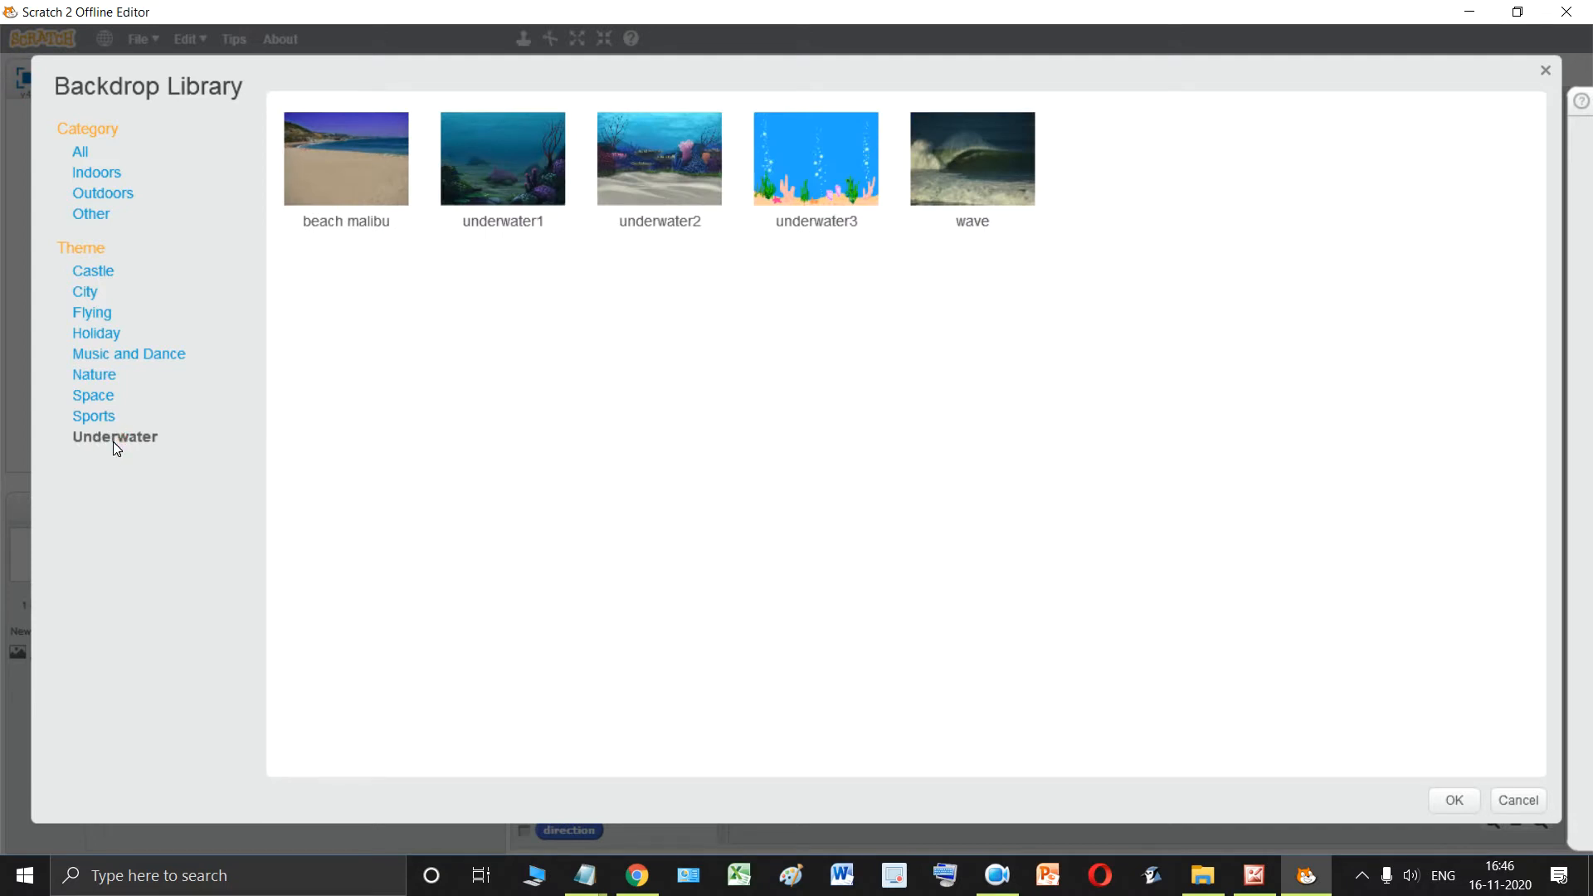
Look through the complete list of All backdrops and close the Backdrop Library without choosing one.
left_click(83, 154)
scroll(896, 390, "down", 5)
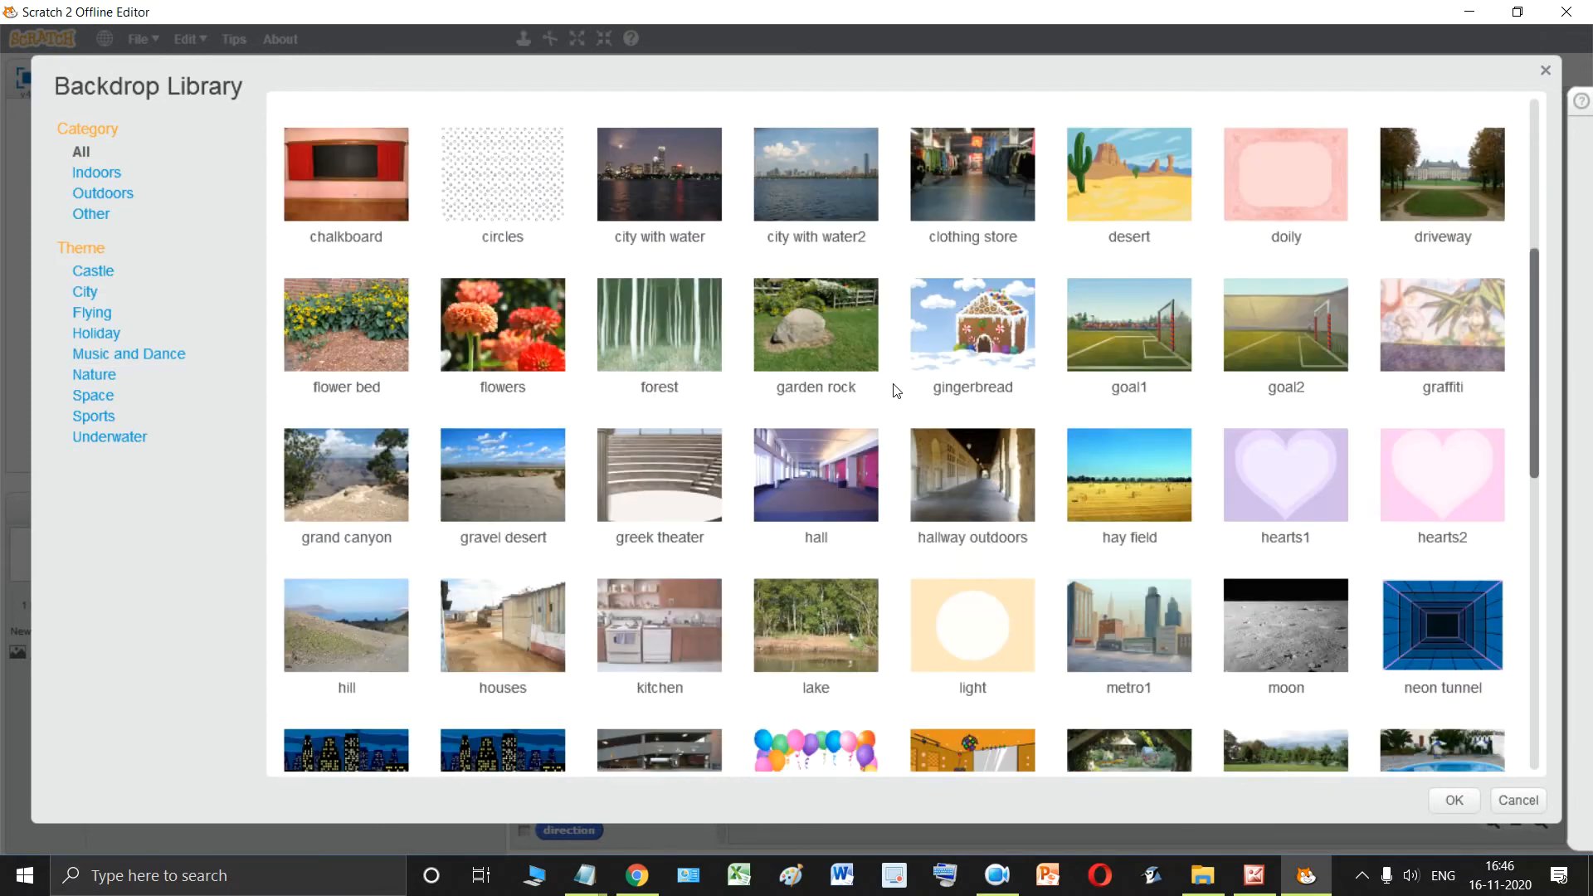
scroll(896, 390, "down", 8)
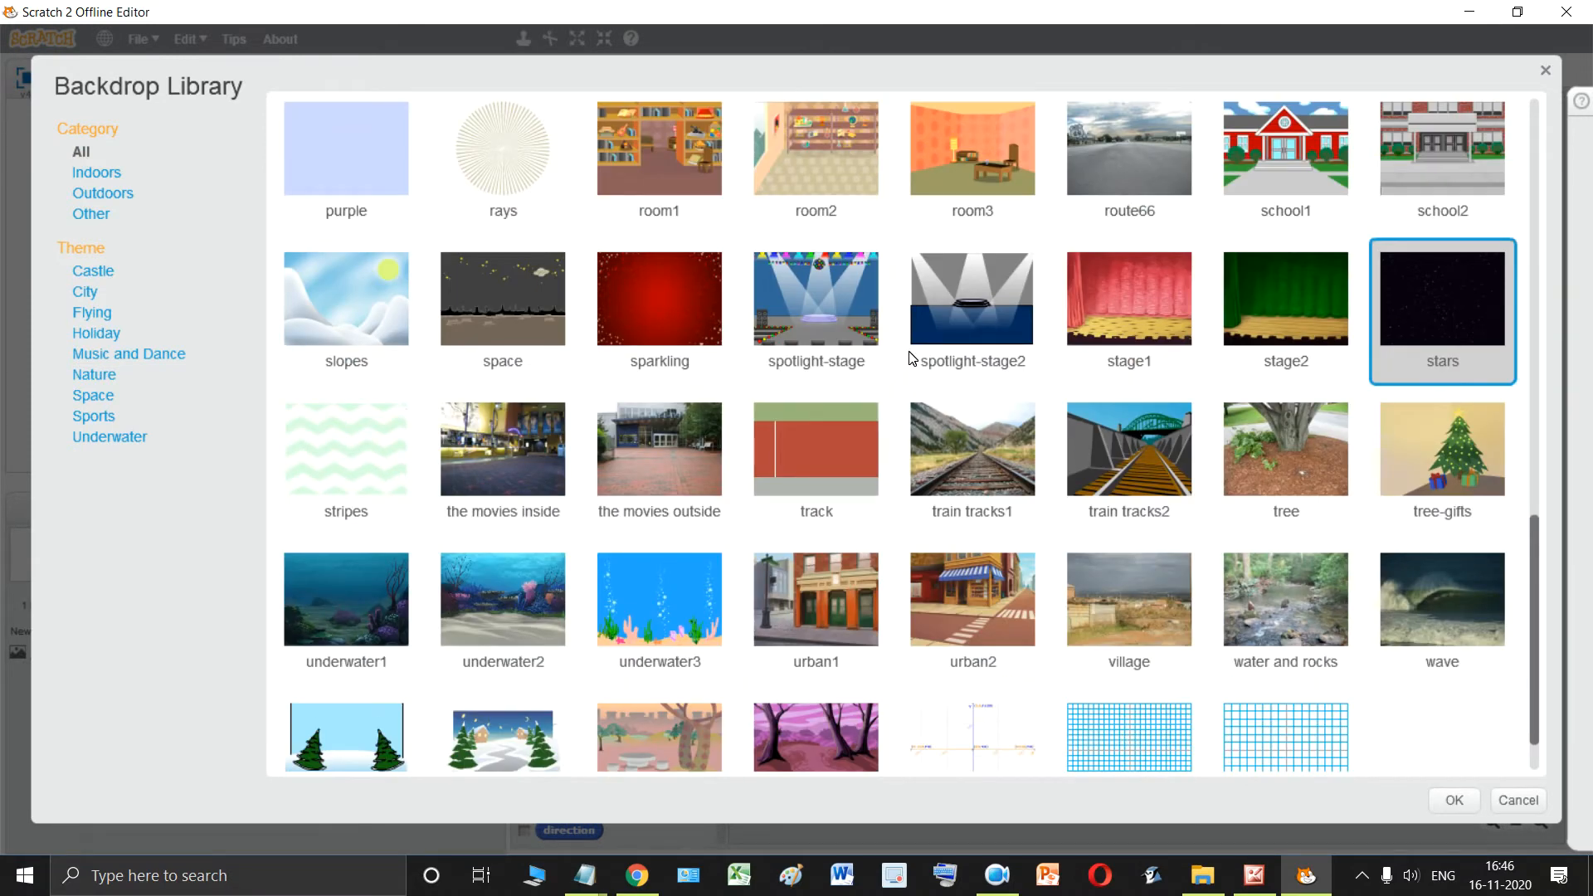
left_click(1543, 72)
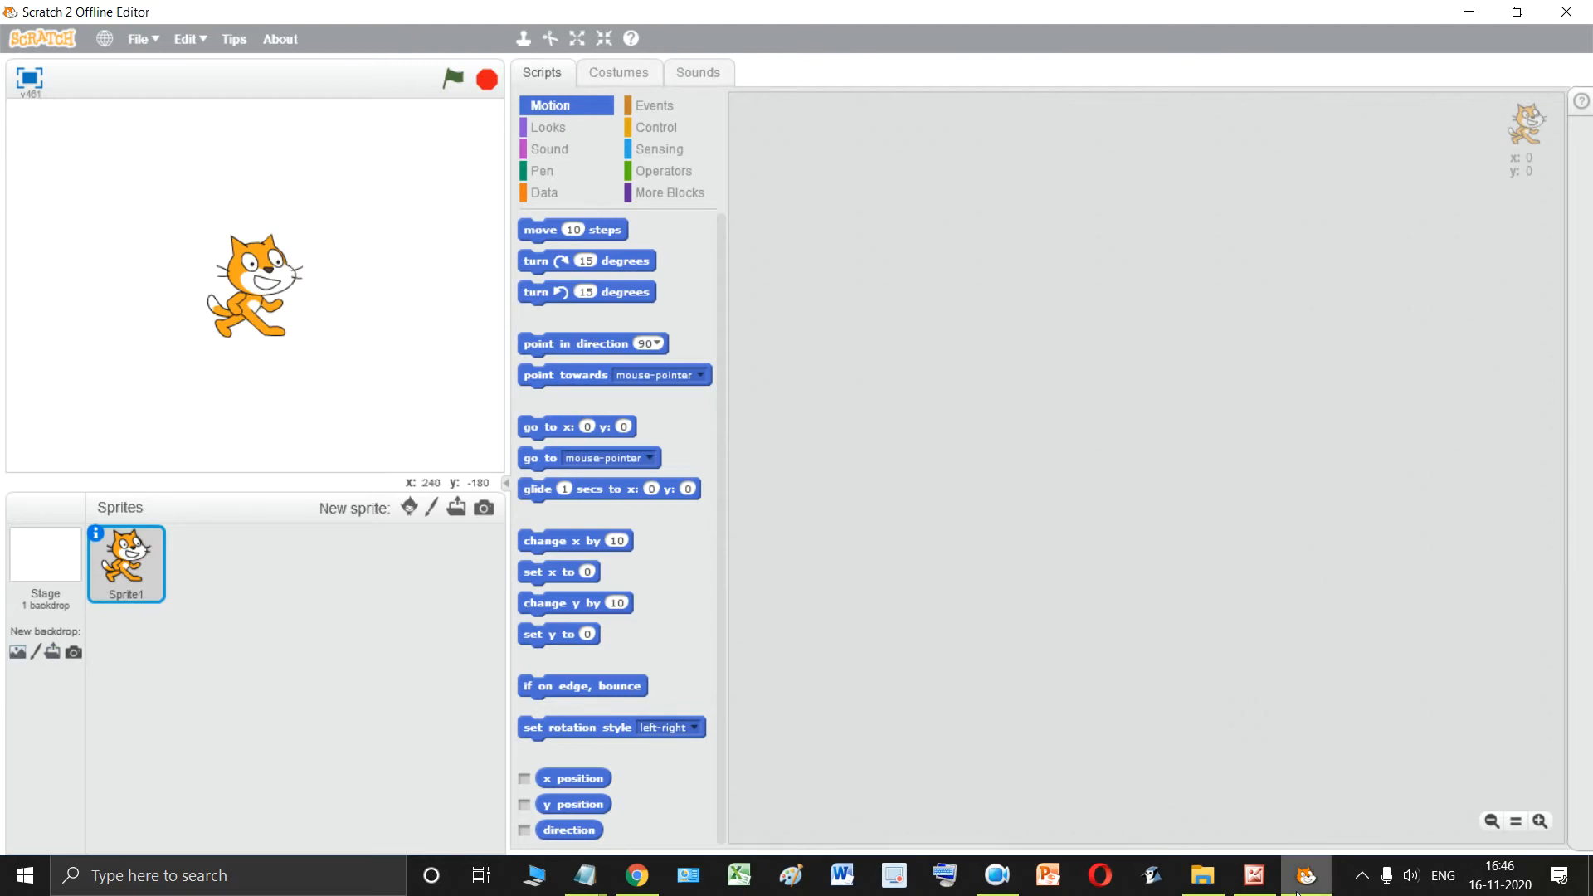
Switch to the textbook page, review the Choose Backdrop From Library instructions, and return to Scratch.
left_click(1255, 876)
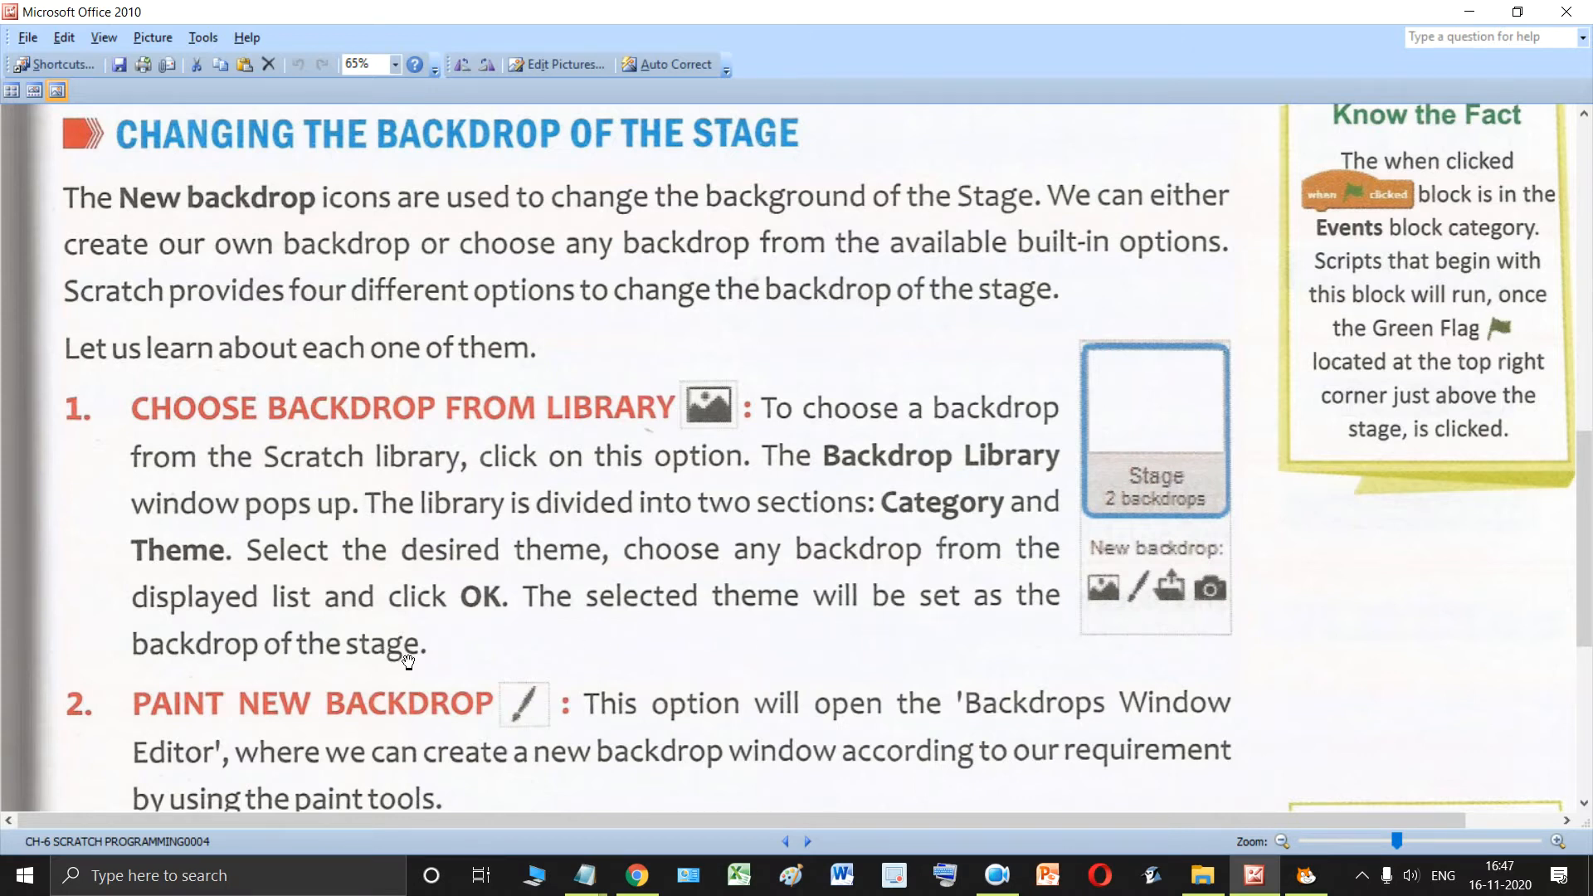
left_click(1462, 13)
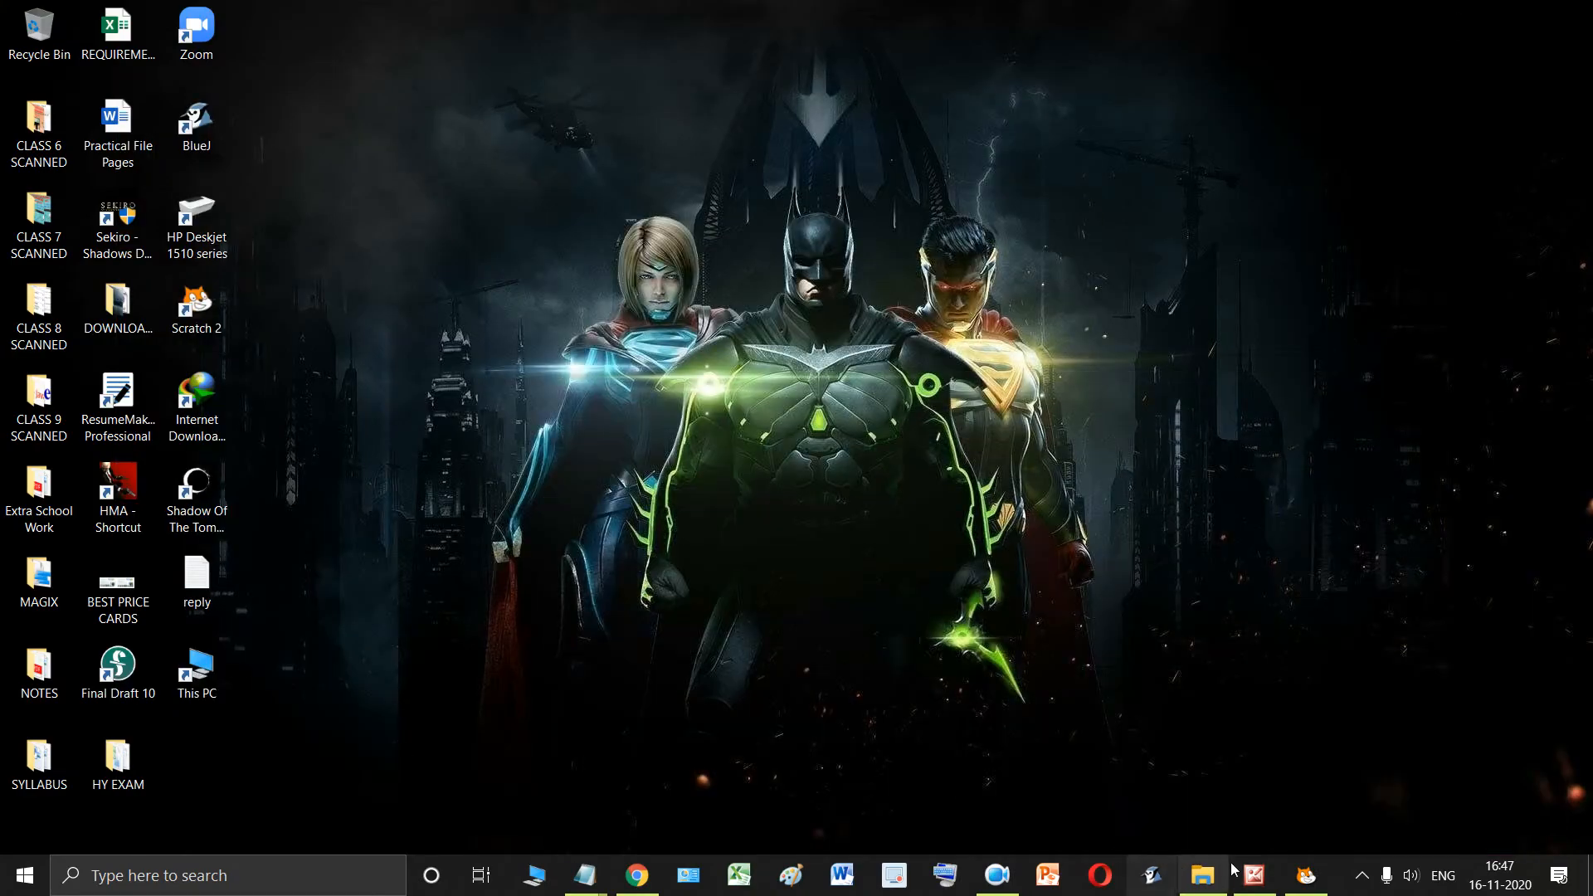
left_click(1306, 876)
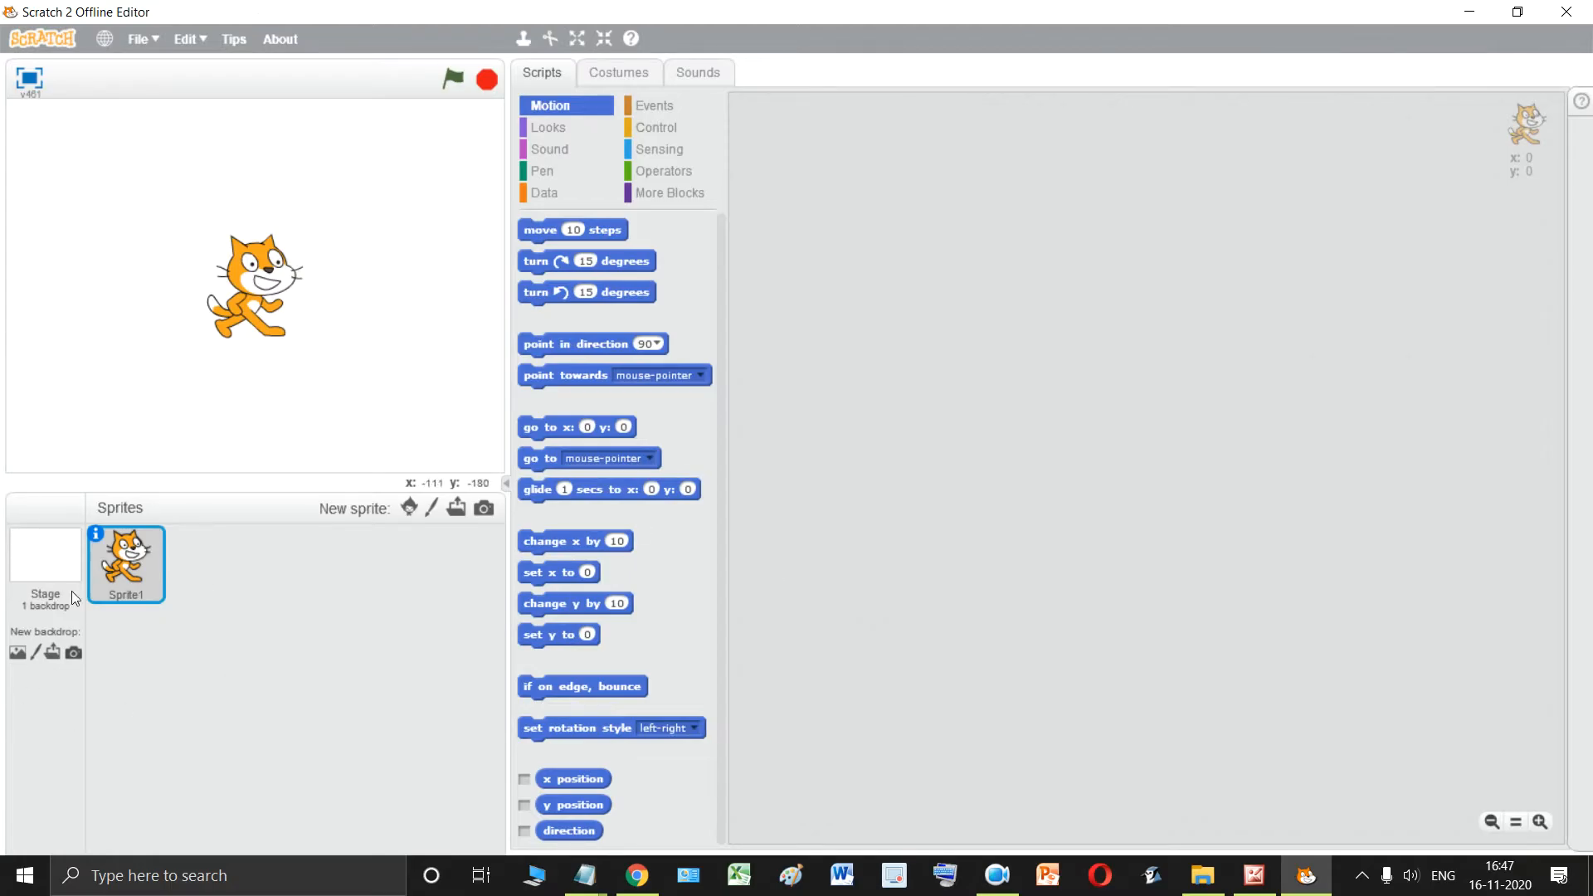
Add the basketball-court1-a backdrop from the library's Sports theme to the stage.
left_click(19, 653)
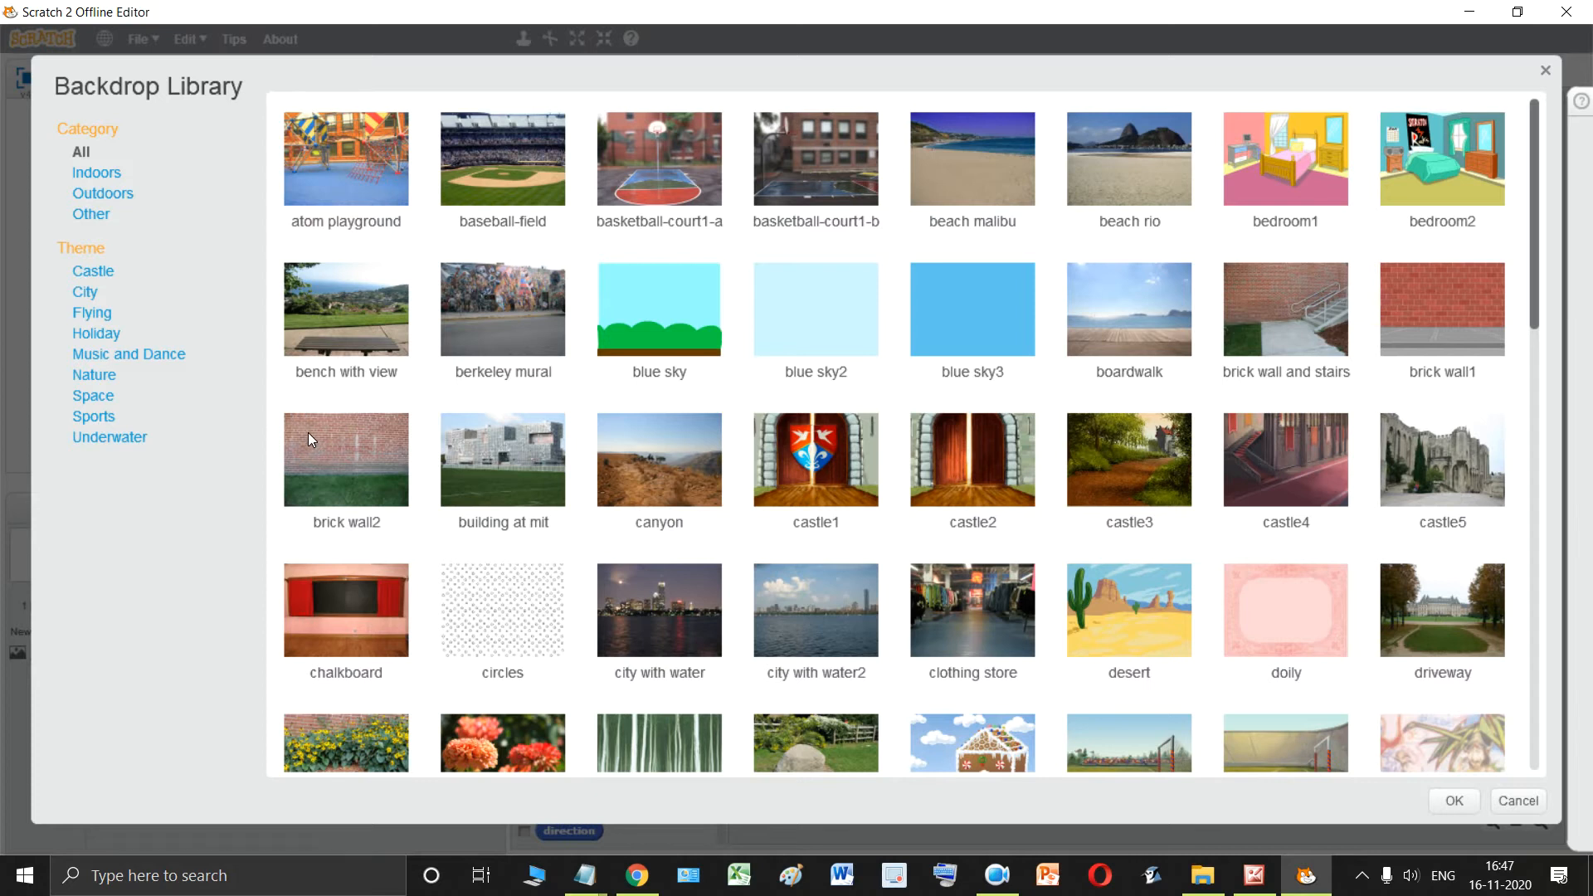
left_click(100, 420)
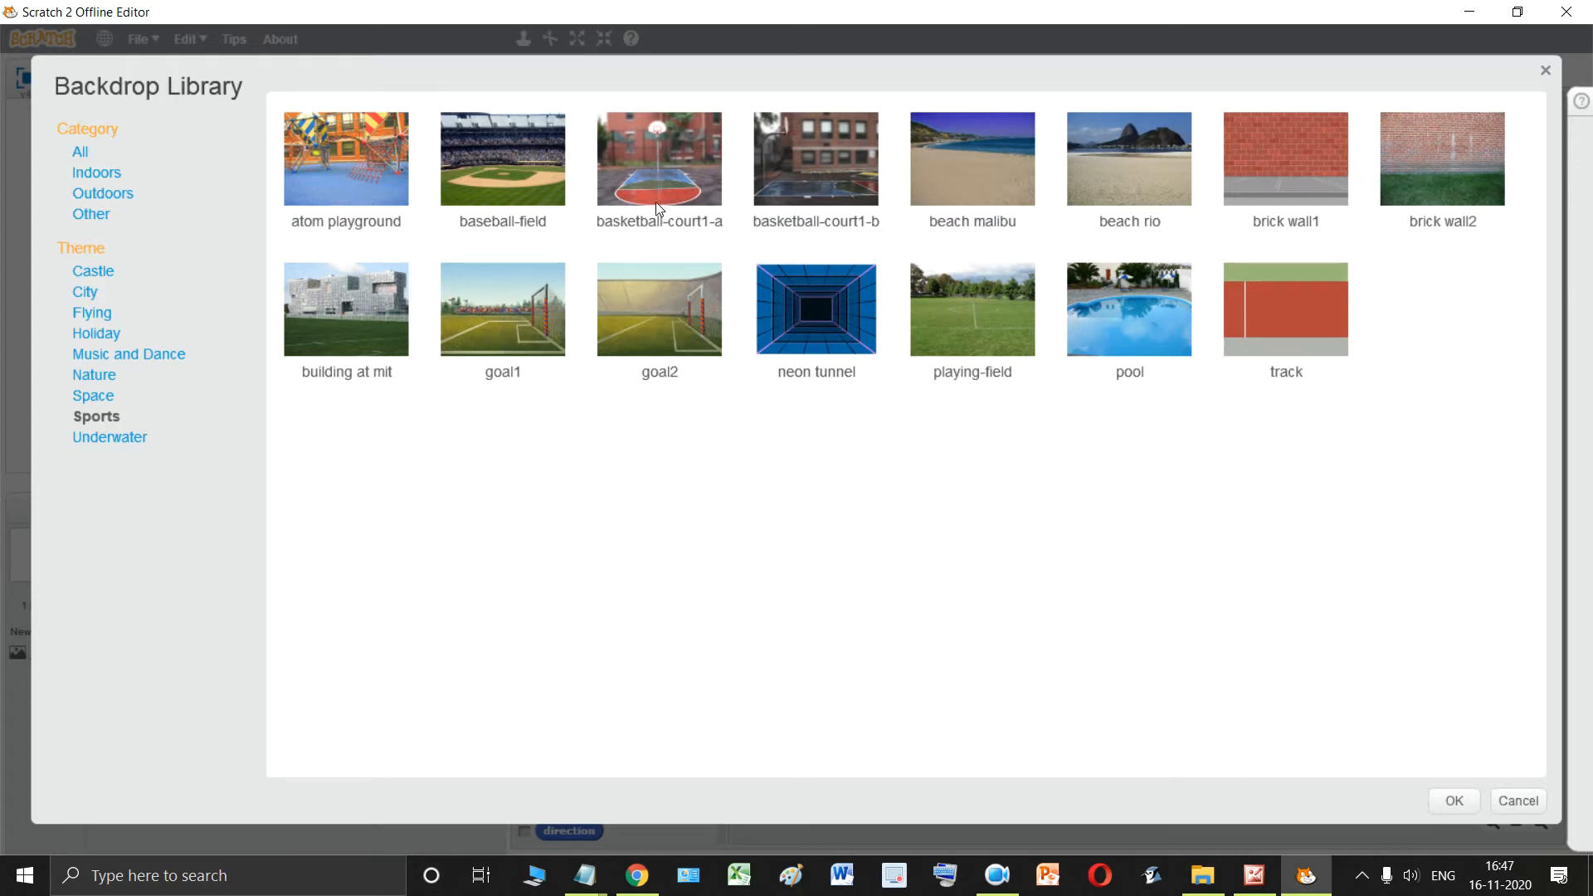
left_click(657, 166)
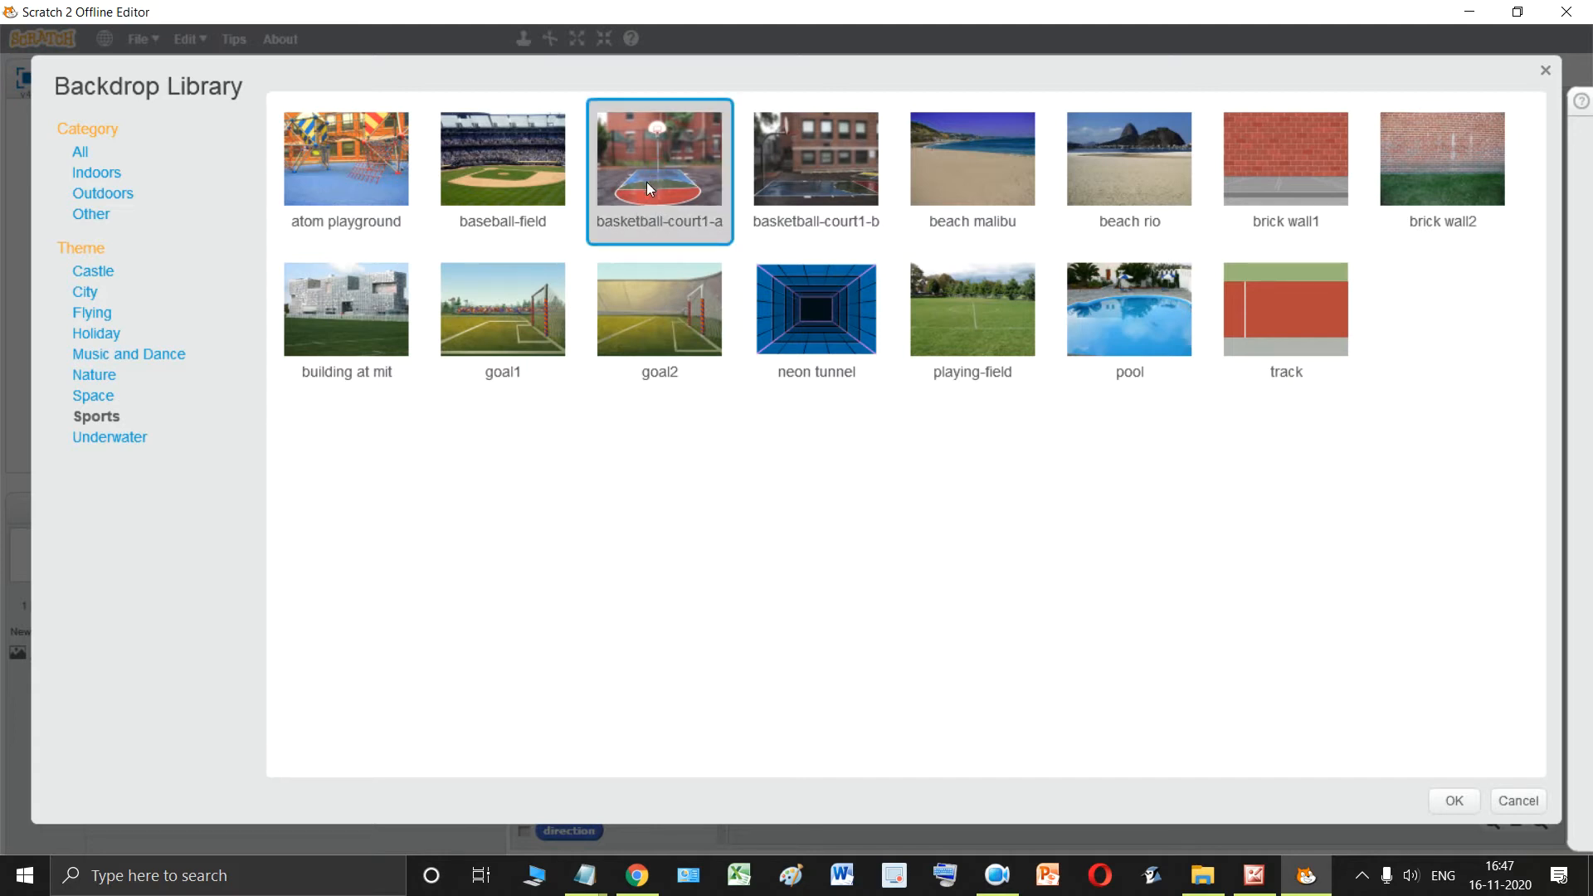
left_click(1452, 807)
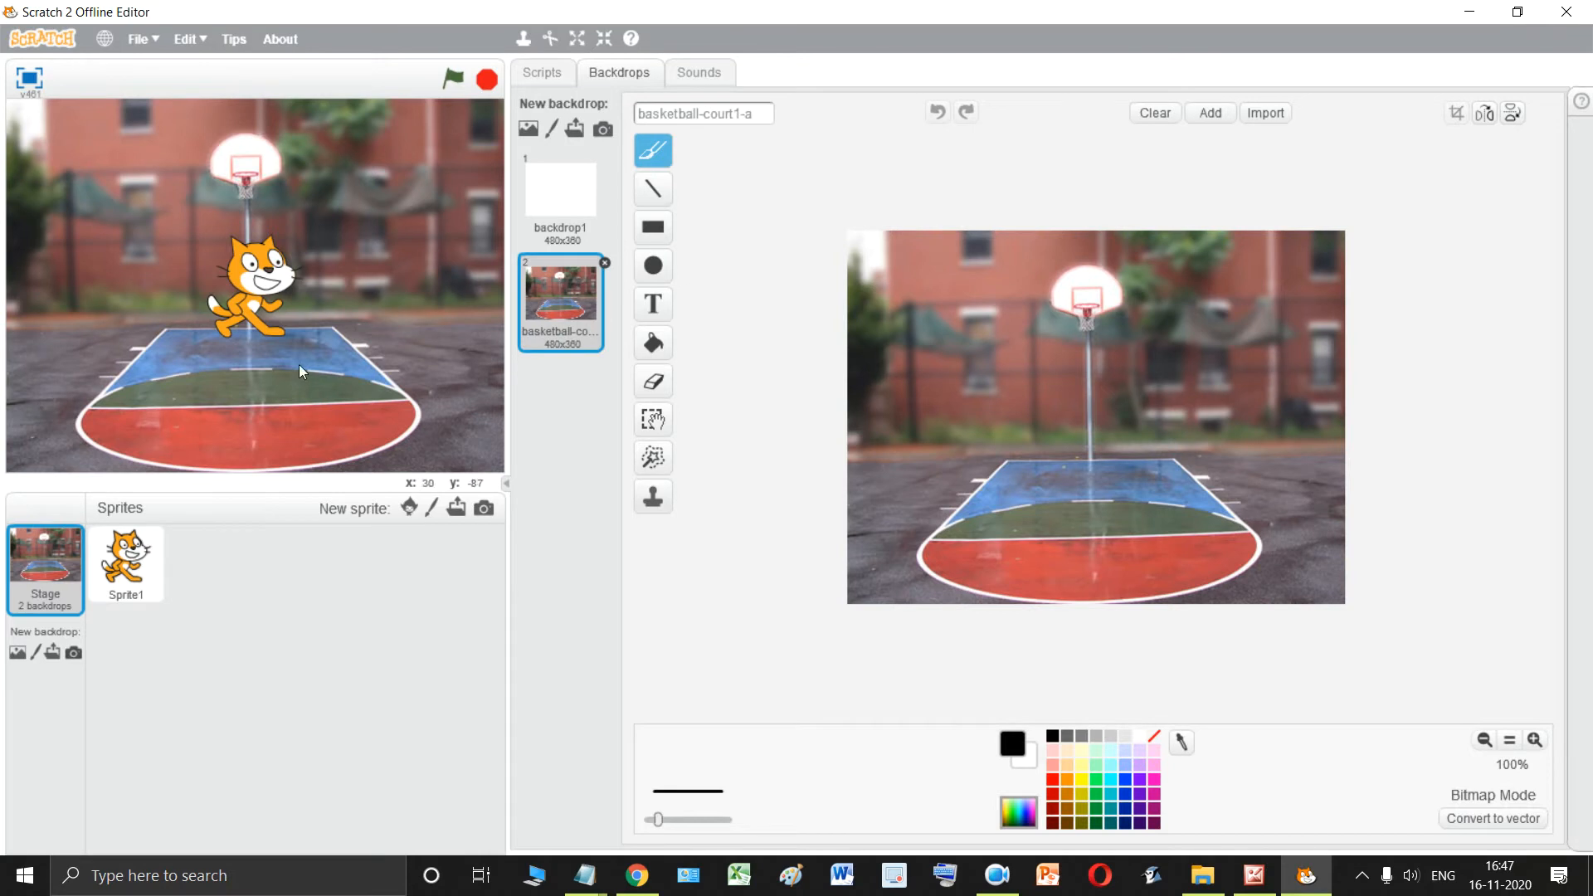
Move the cat sprite to the stage's left edge and back onto the basketball court, at about x -92, y -51.
left_click_drag(254, 289, 161, 257)
left_click(66, 282)
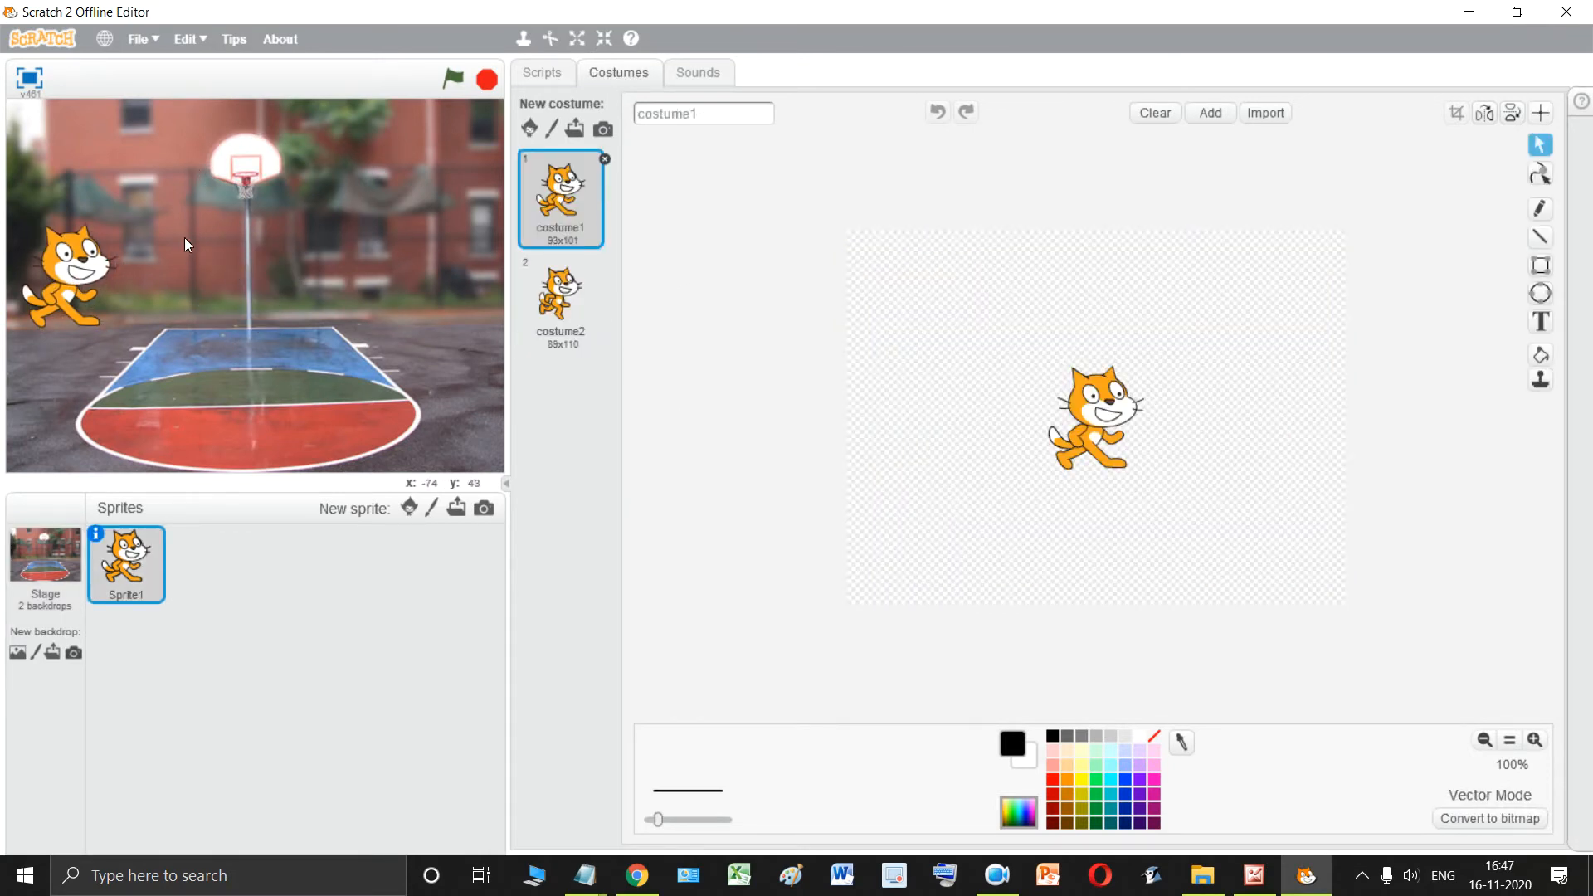
left_click(55, 571)
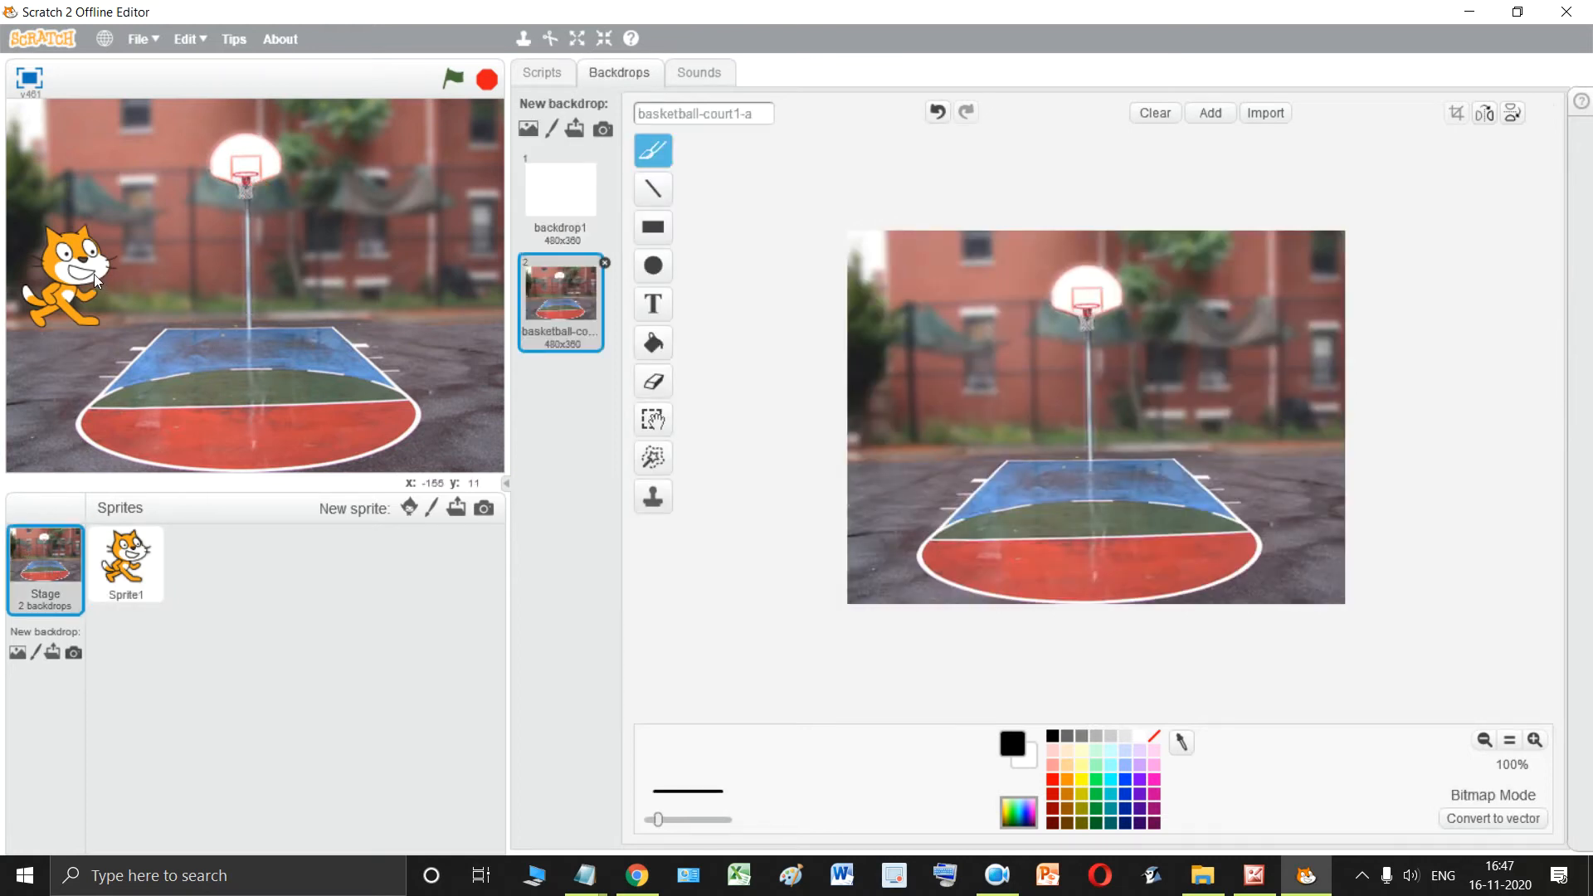
left_click_drag(83, 278, 163, 333)
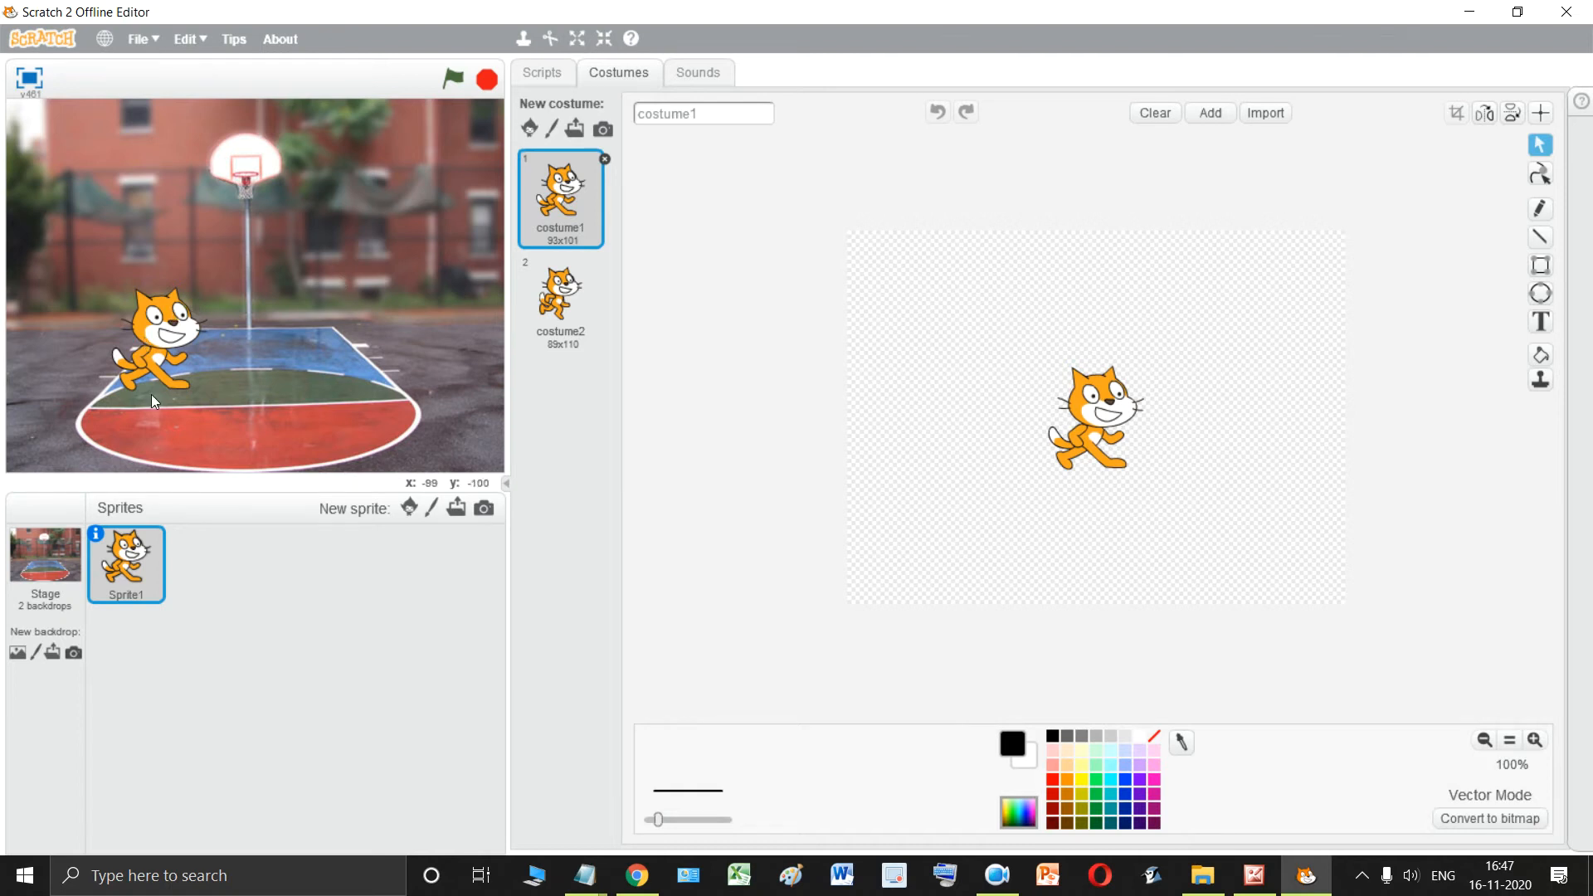
Switch the cat sprite to costume2, show its scripts and reposition it at about x -85, y -65.
left_click(141, 562)
left_click(548, 309)
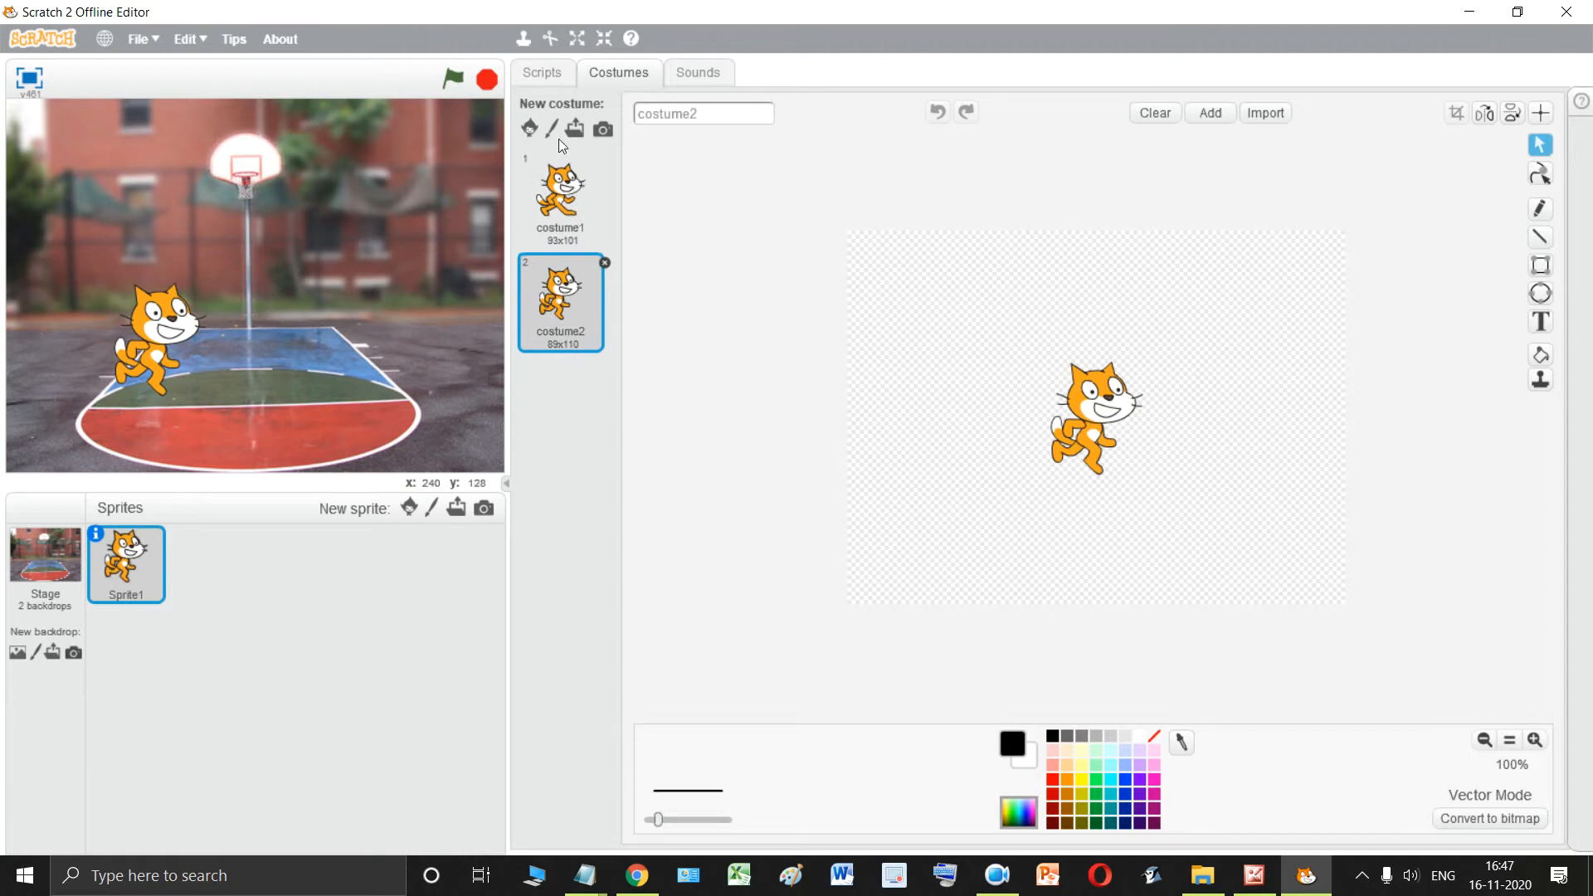
left_click(561, 75)
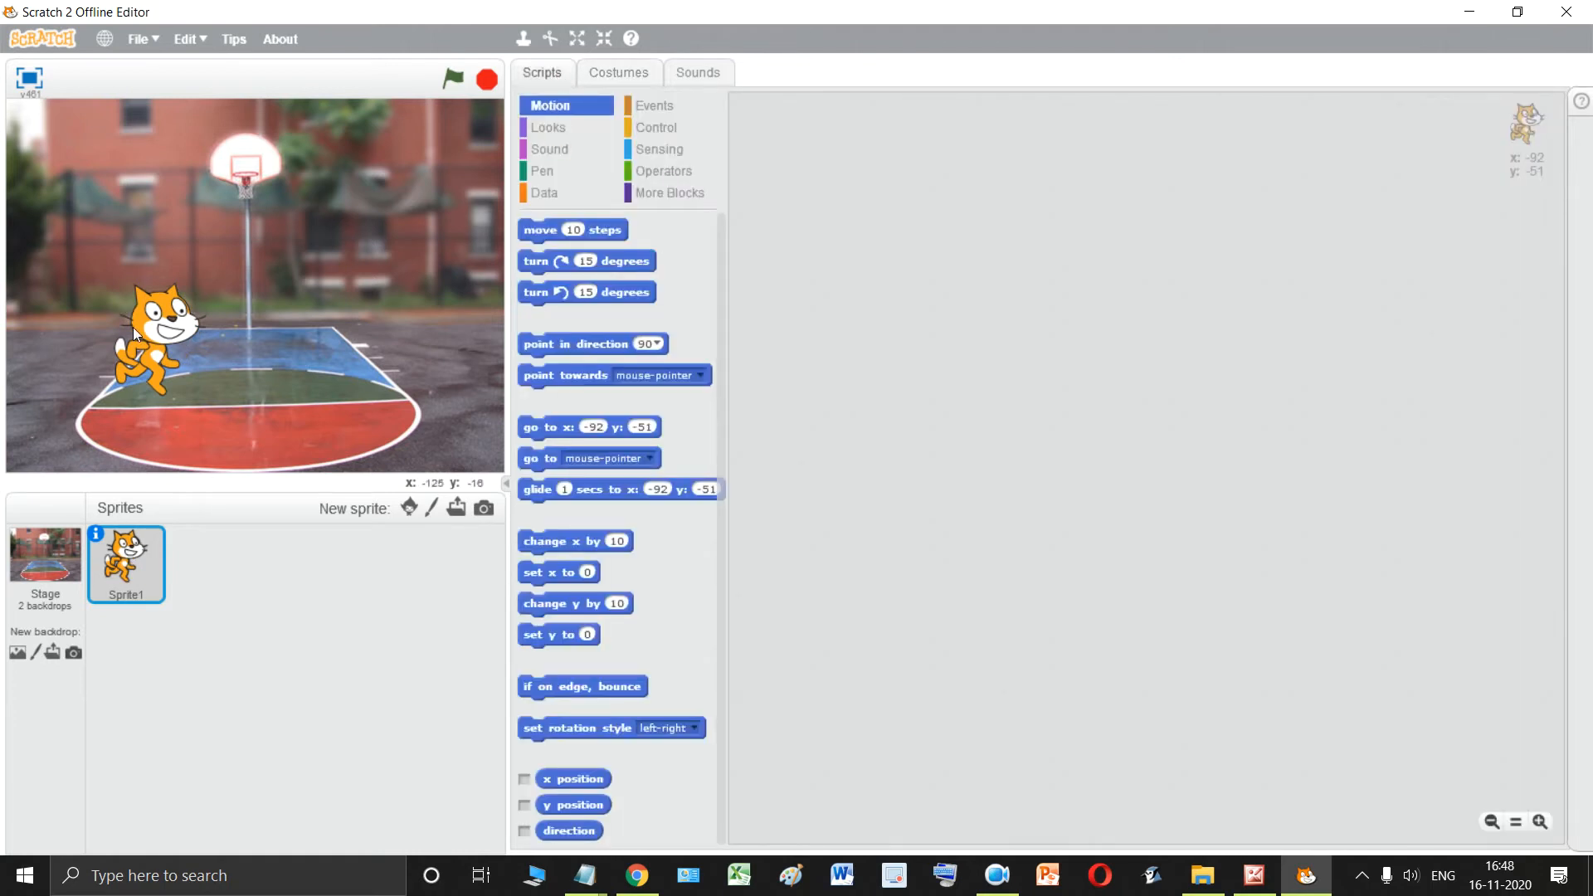
mouse_move(133, 327)
left_mouse_down()
mouse_move(149, 356)
mouse_move(152, 342)
left_mouse_up()
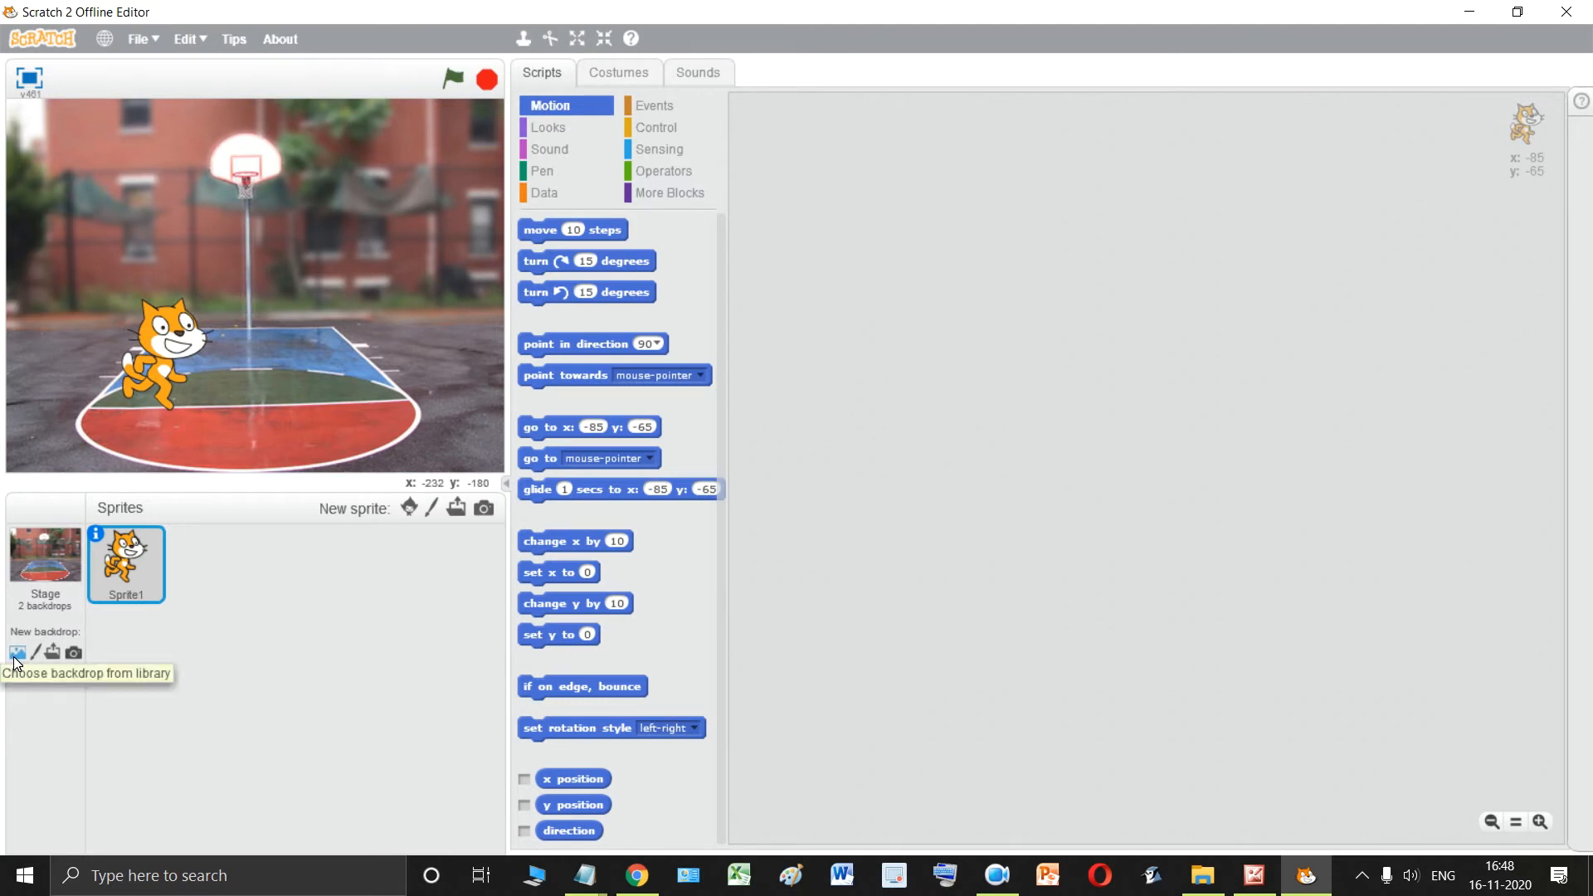
Switch to the textbook page and read the Paint New Backdrop instructions.
left_click(1253, 875)
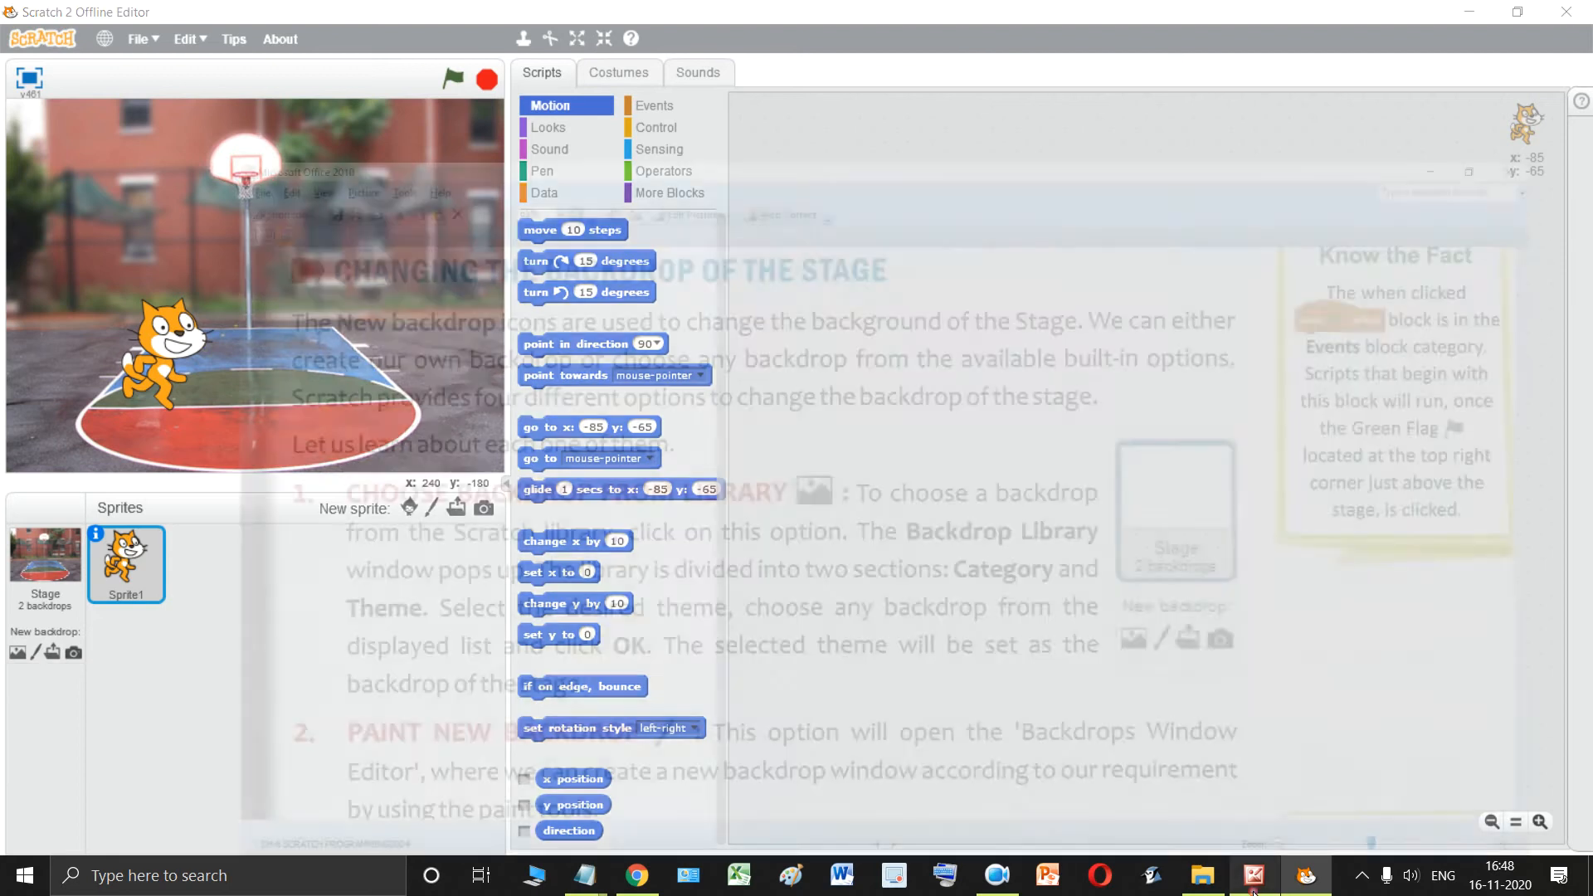
scroll(654, 484, "down", 5)
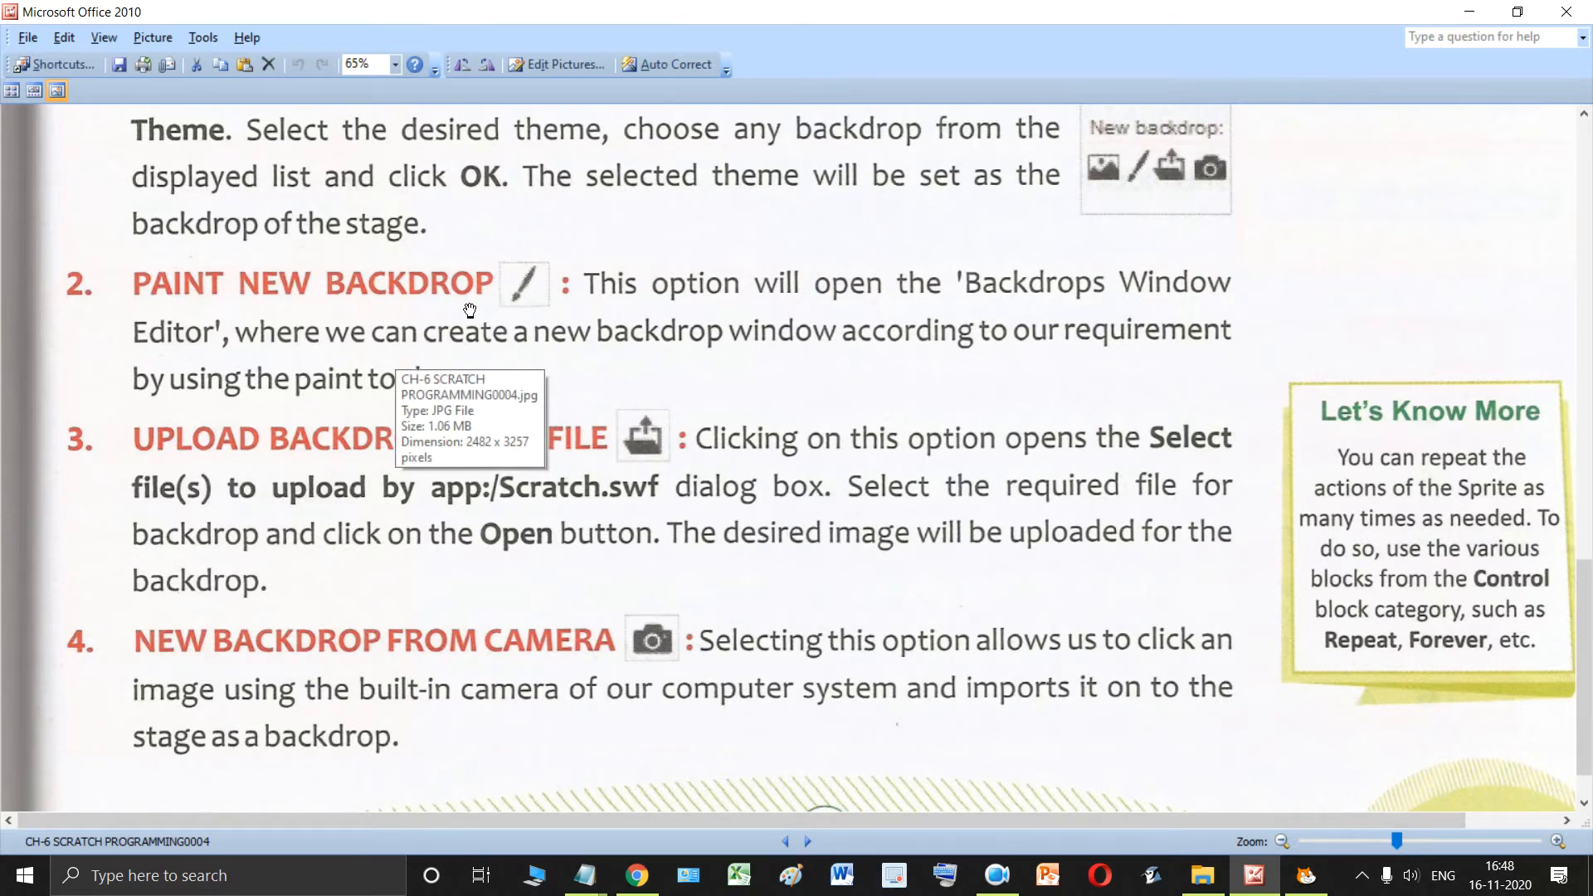
scroll(477, 307, "down", 1)
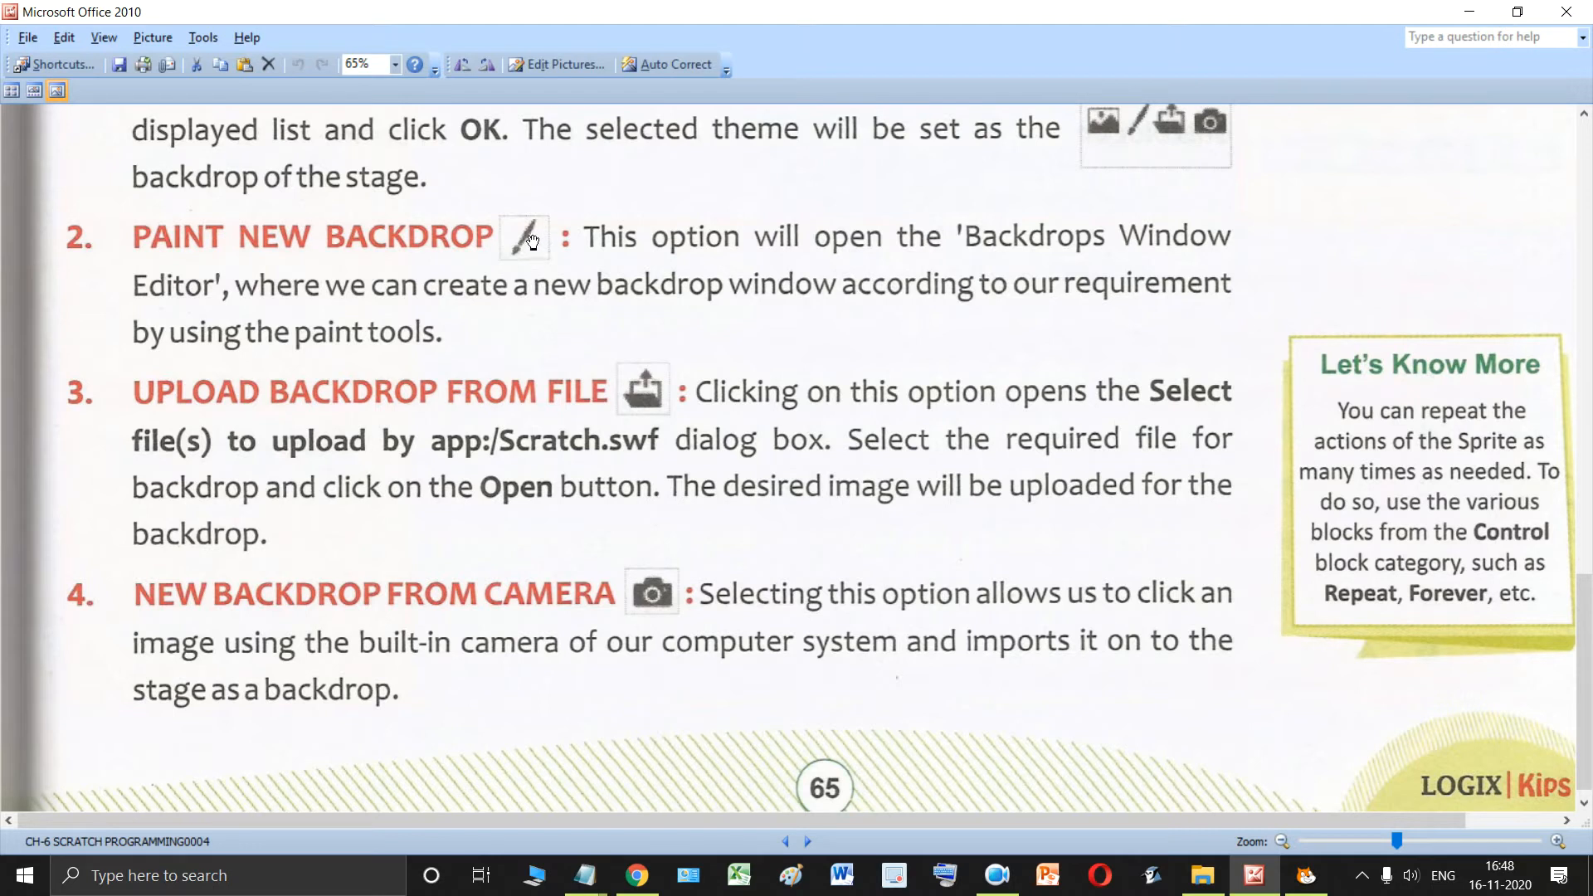
scroll(528, 268, "up", 1)
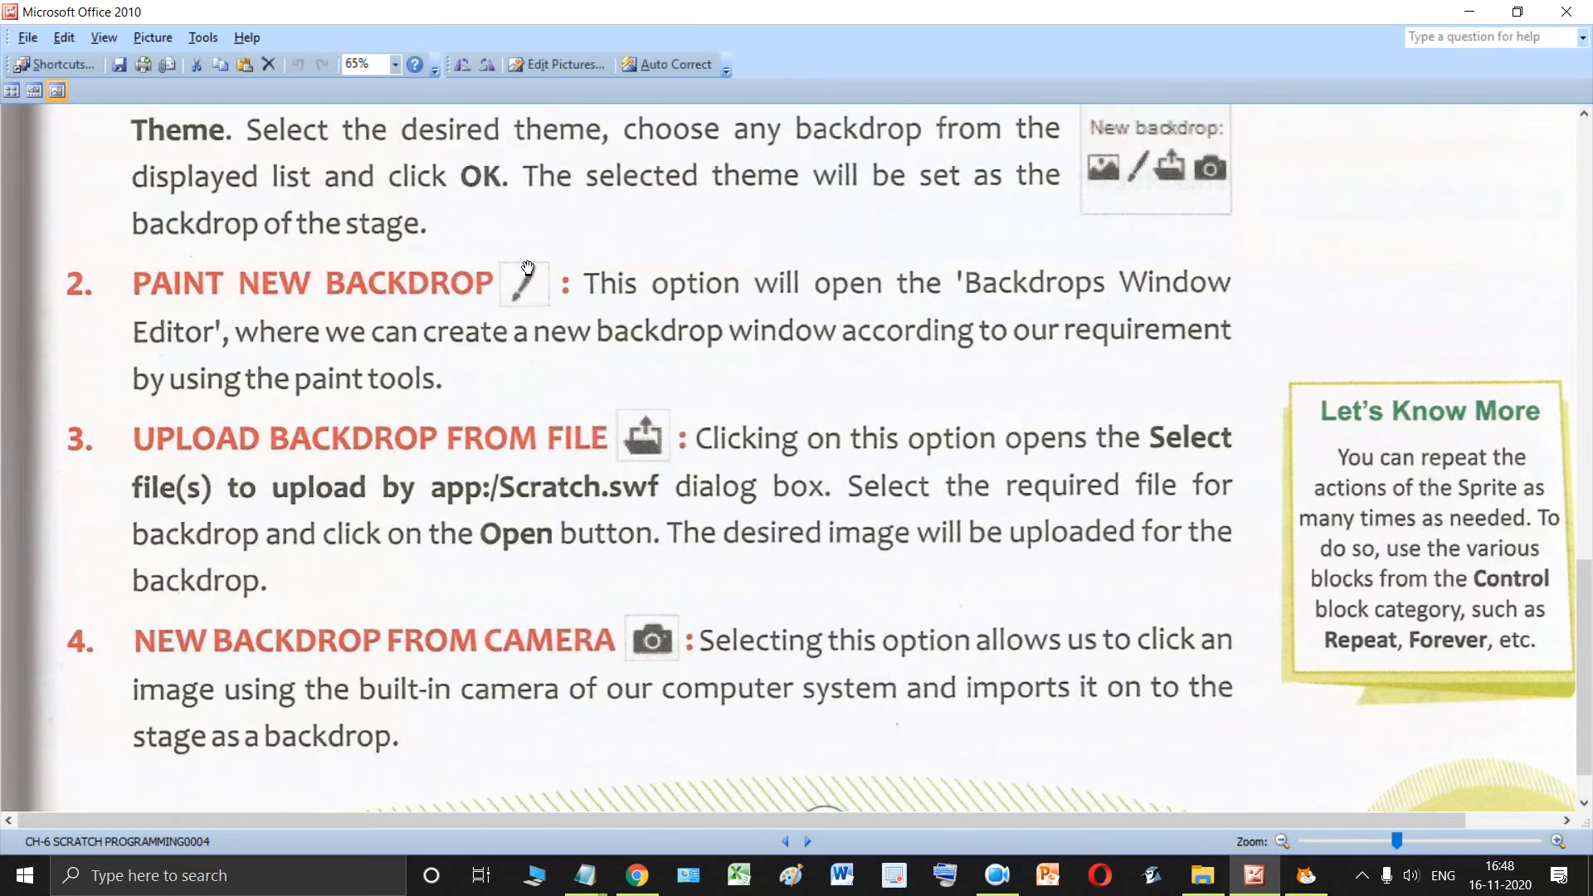
scroll(522, 342, "down", 1)
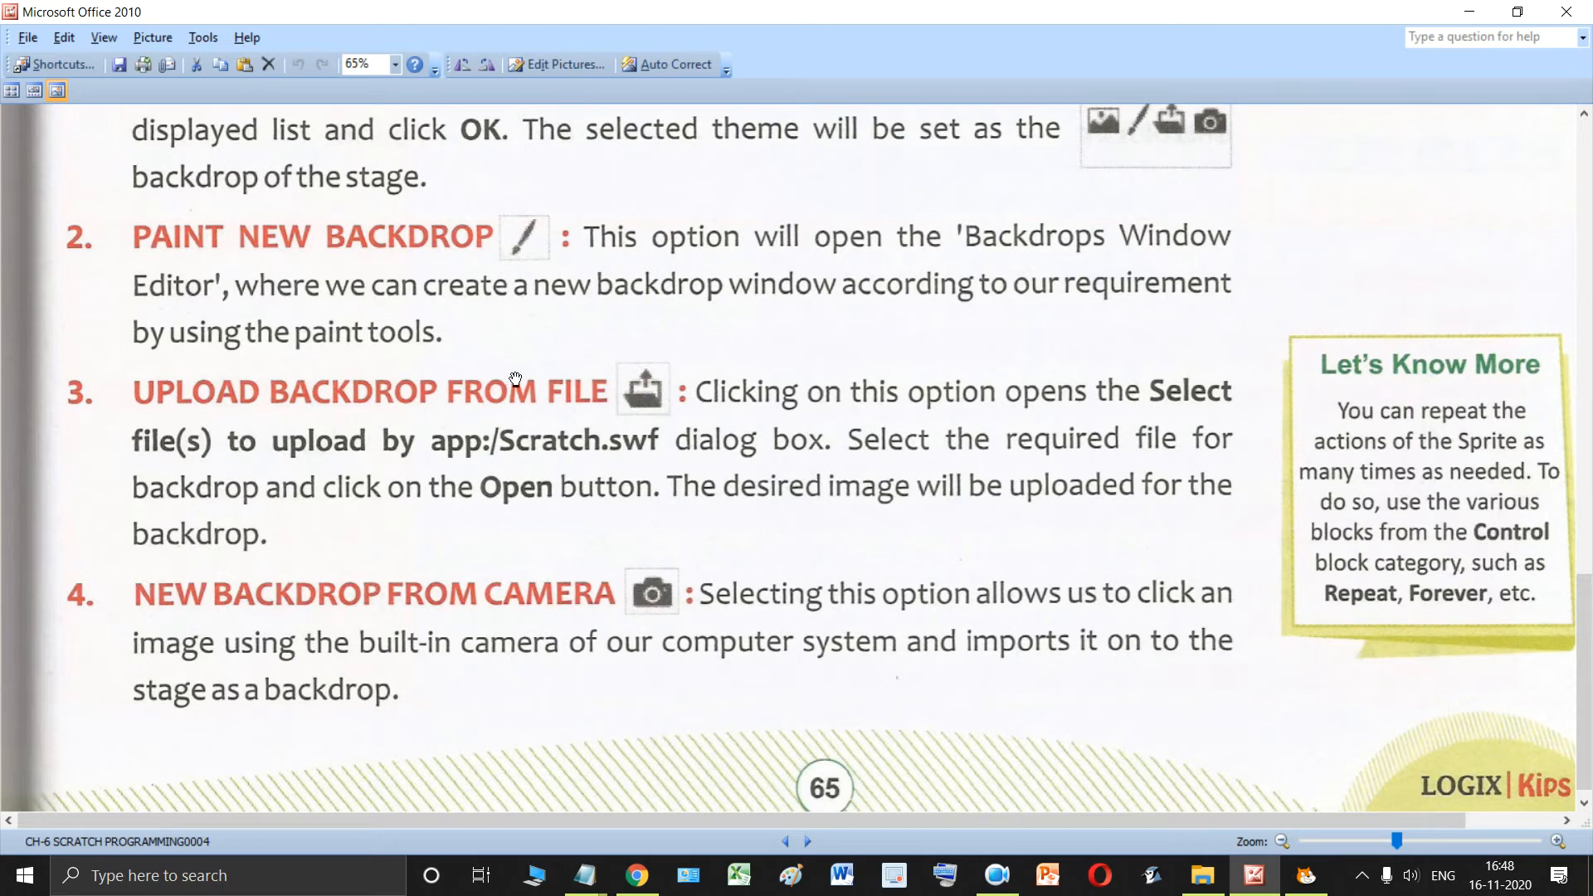
Switch to Scratch 2 and close the basketball court project without saving it.
left_click(1310, 874)
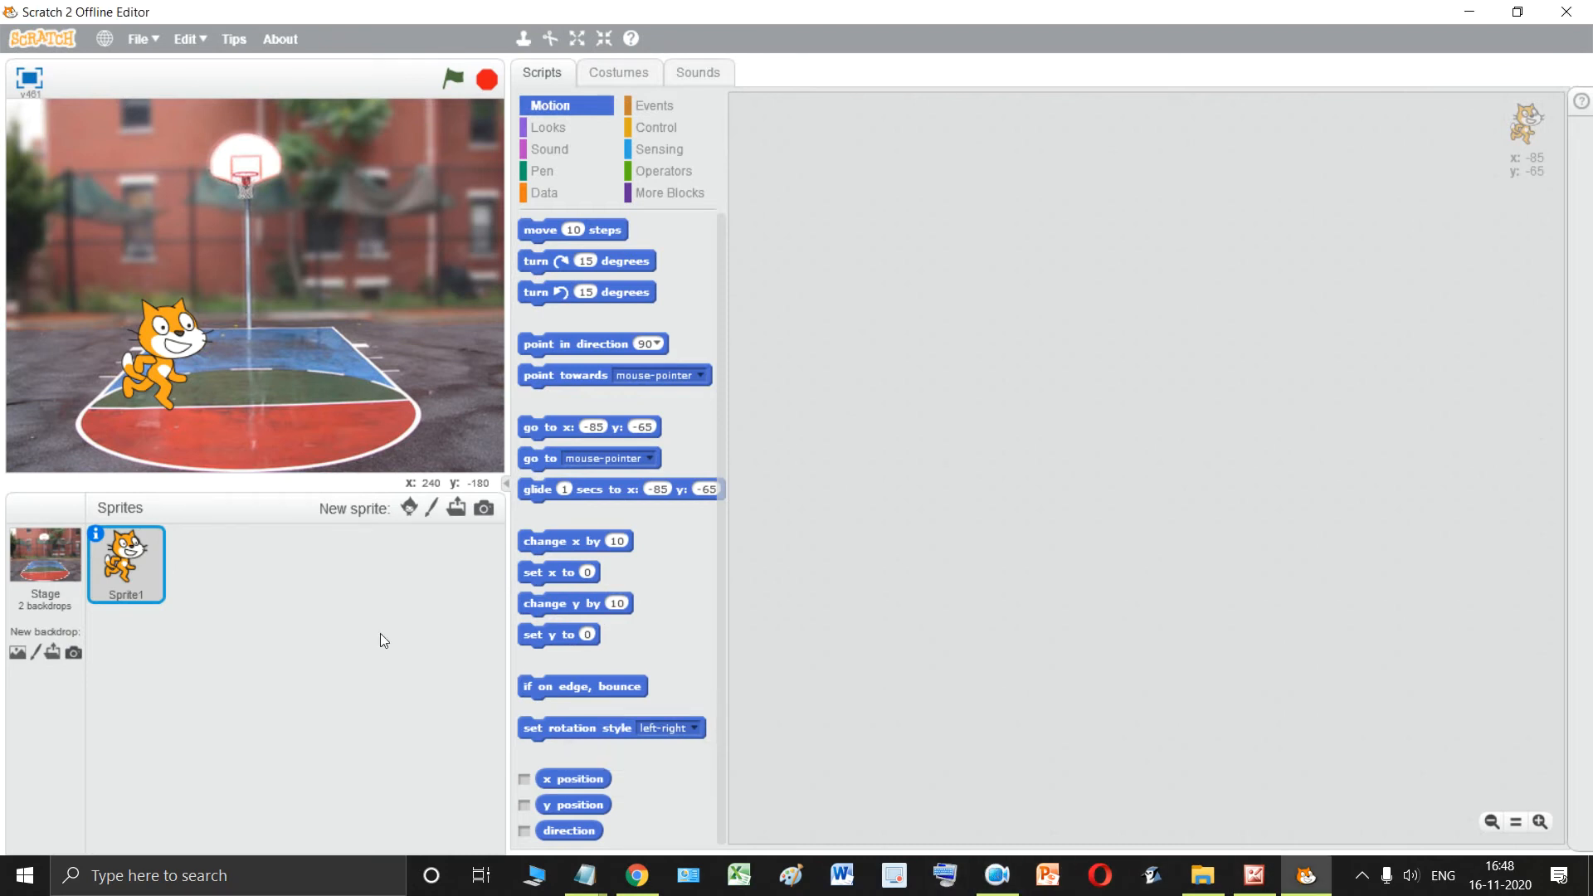
left_click(57, 579)
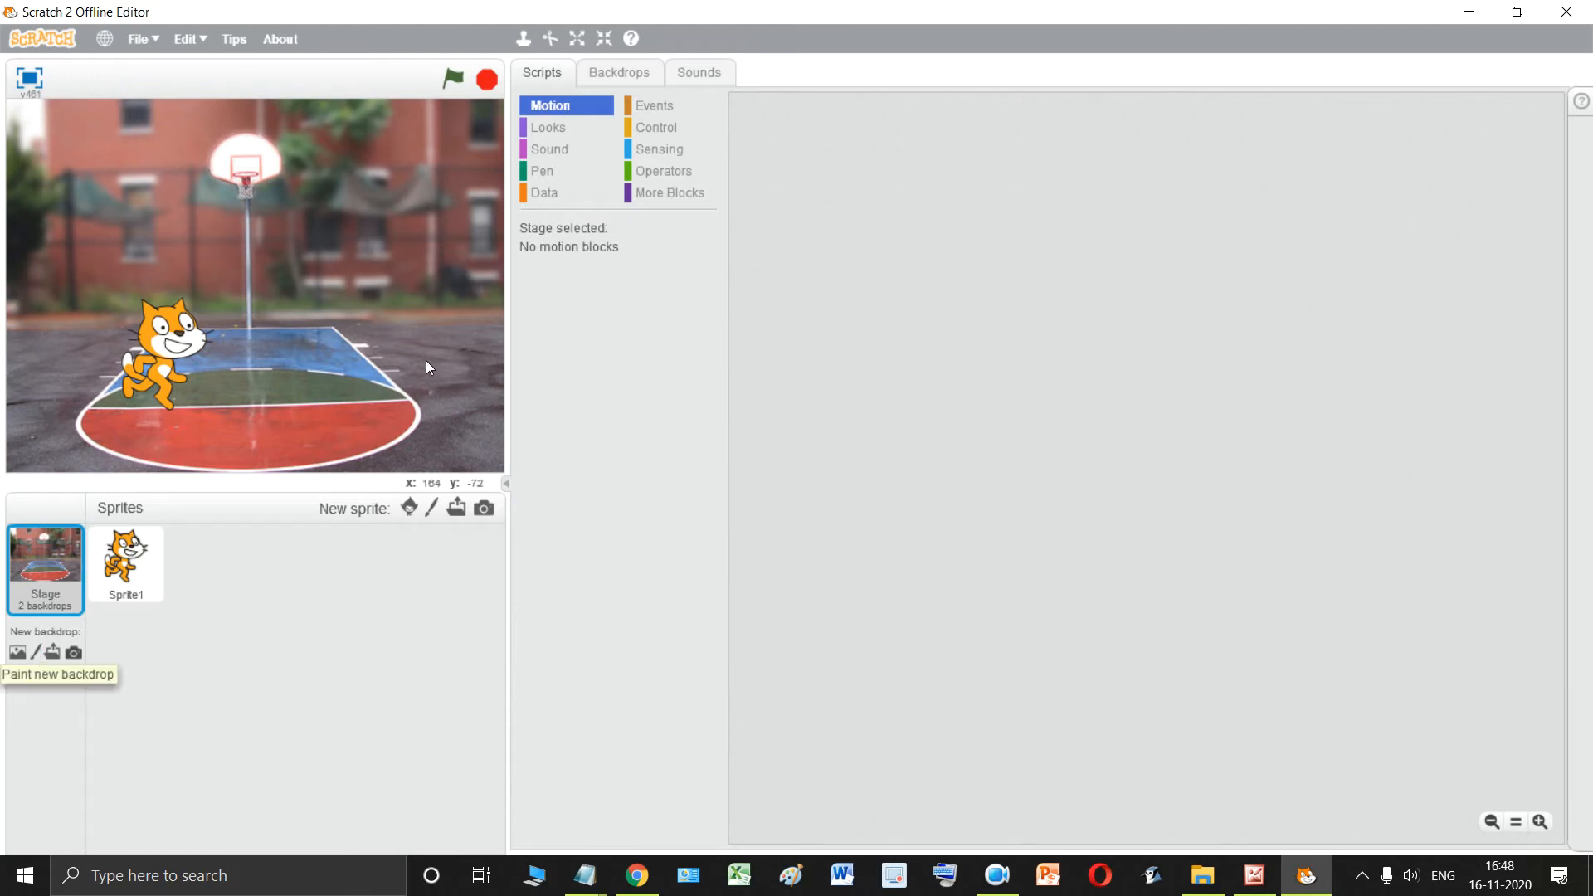
left_click(1577, 16)
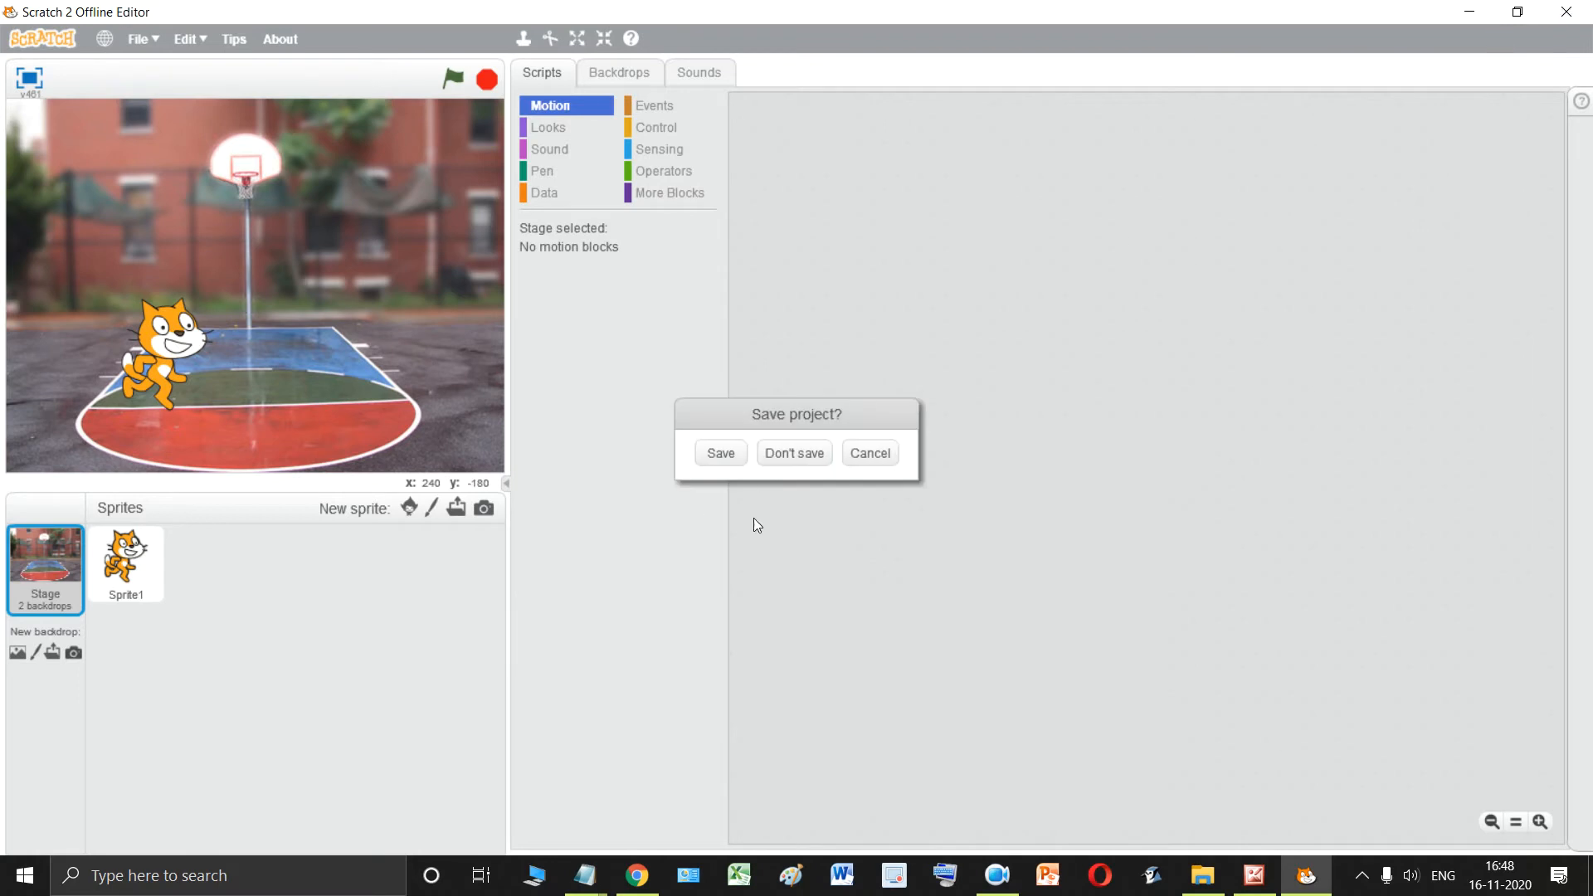
left_click(764, 452)
Reopen Scratch 2 from the desktop and maximize its window.
left_click(1591, 884)
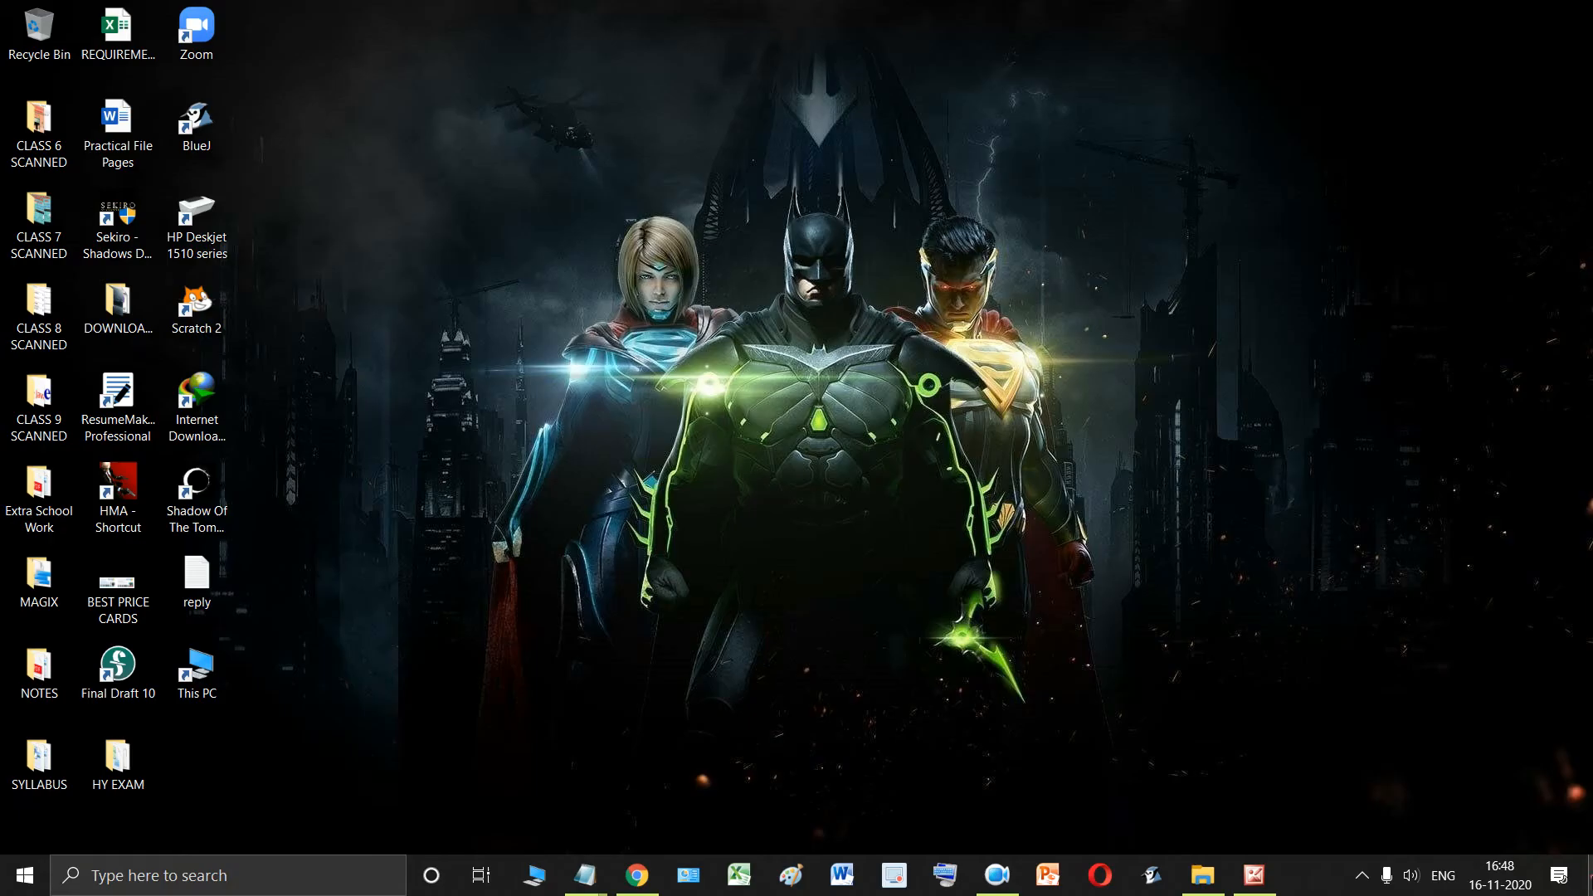
double_click(190, 328)
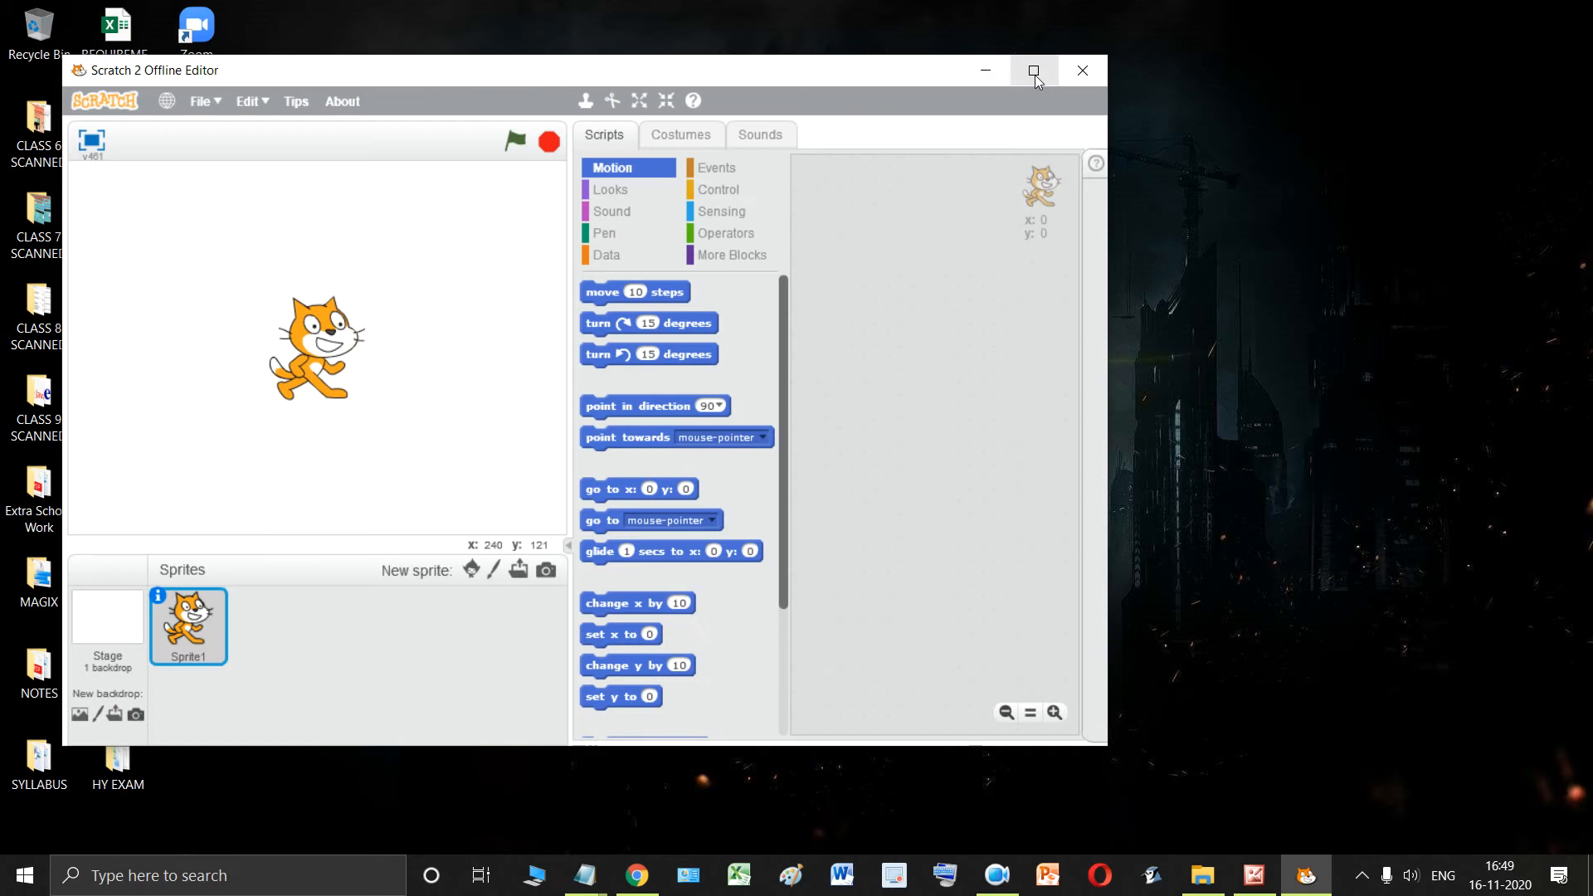
left_click(1032, 68)
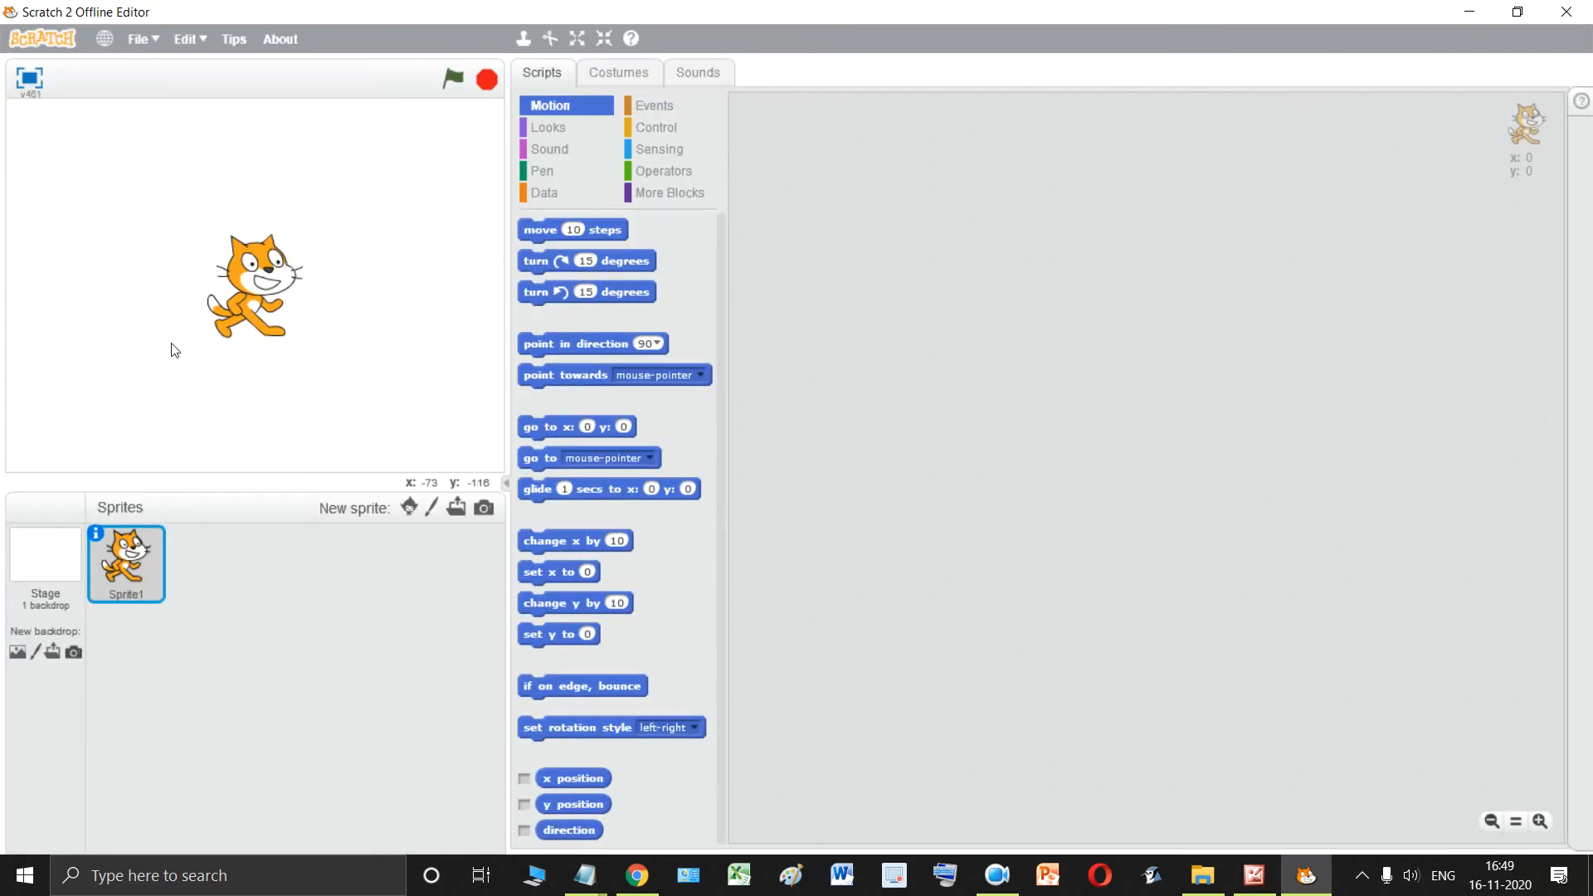
Start a new painted backdrop for the stage, view backdrop1, and return to backdrop2 for editing.
left_click(37, 654)
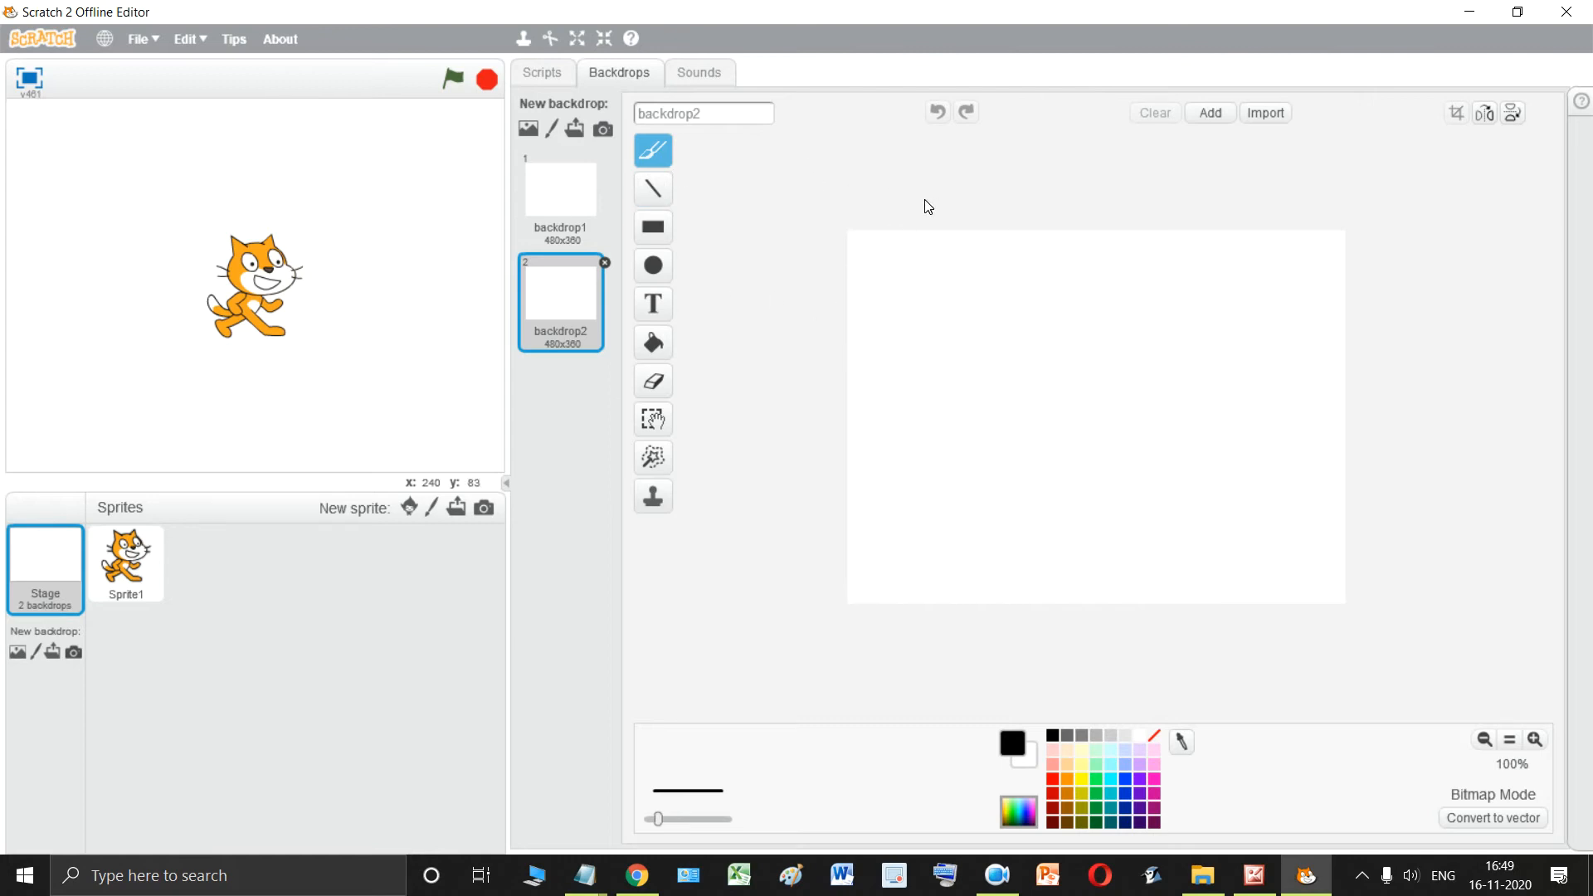
left_click(561, 194)
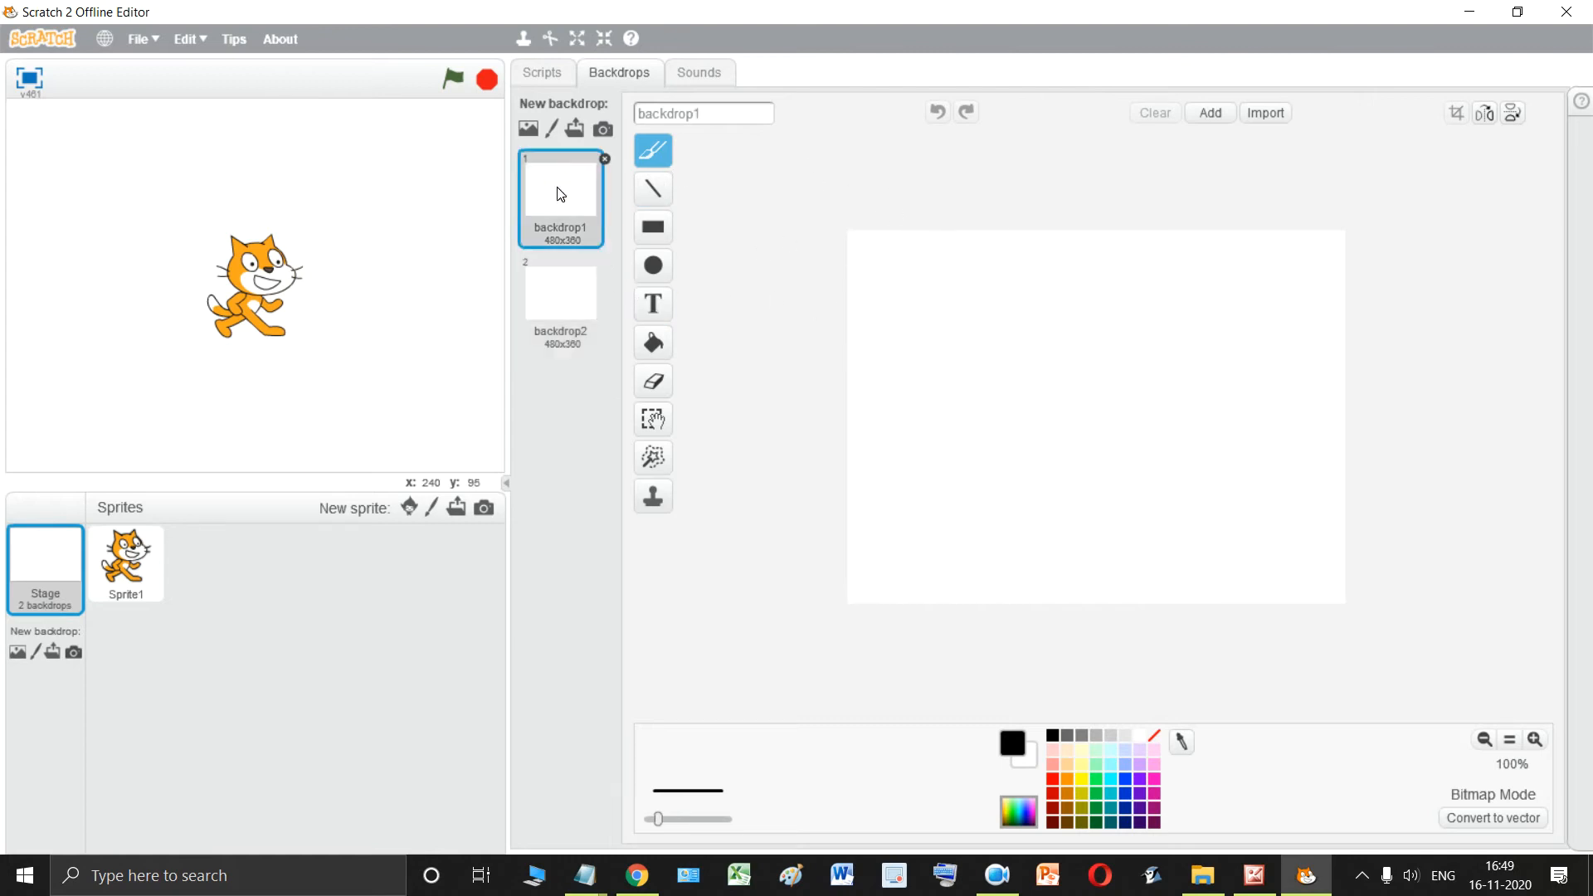
left_click(556, 295)
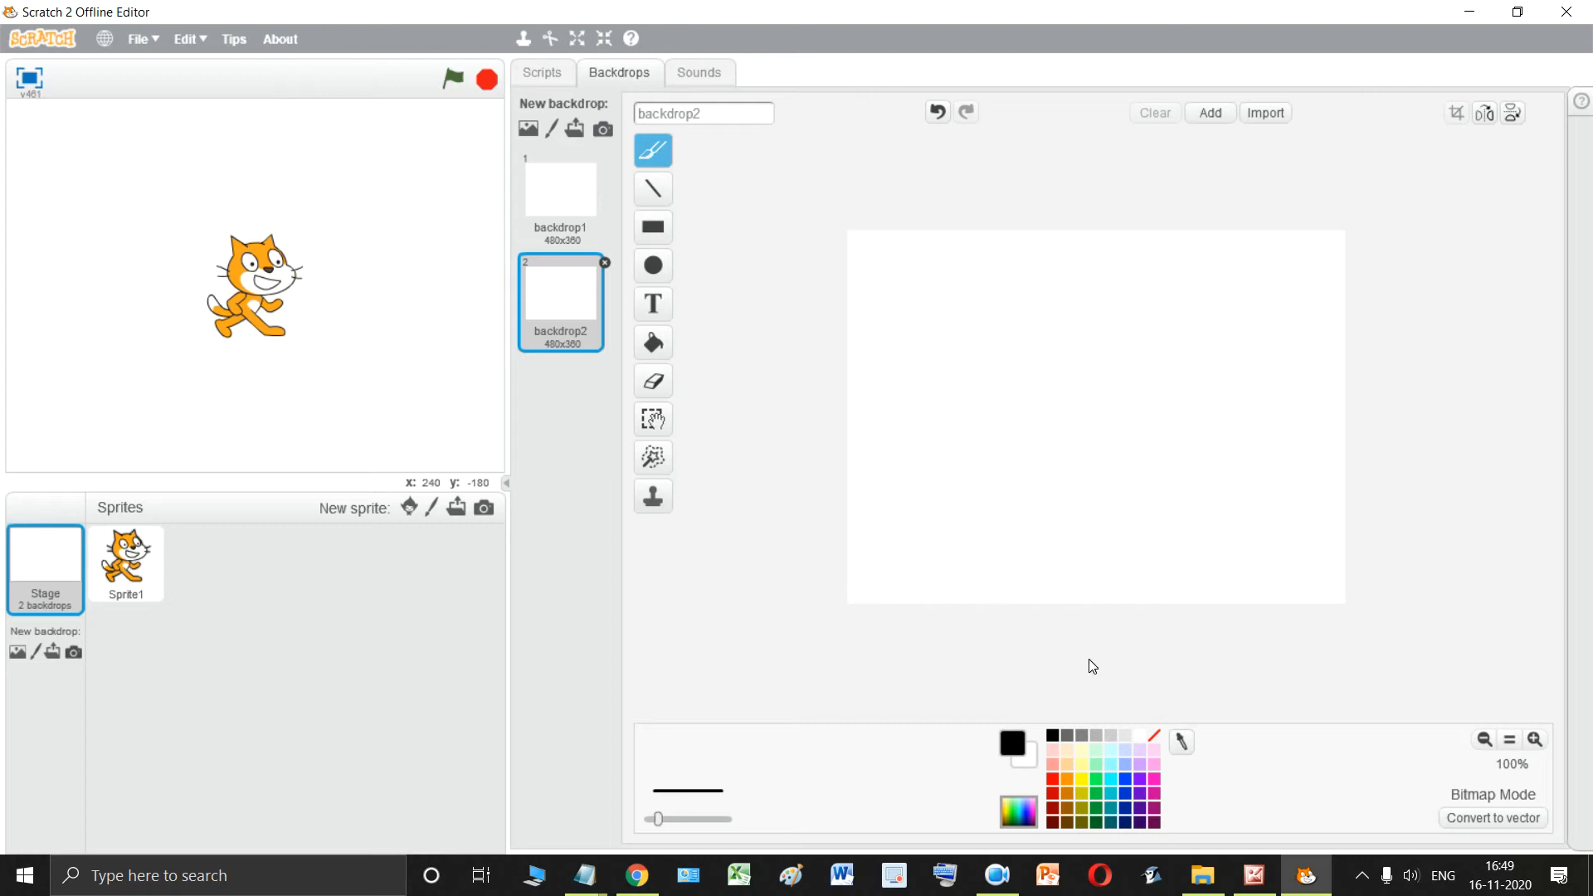
Brush four black mountain peaks across the upper part of backdrop2 and a sun with rays between the first two peaks.
left_click(1018, 739)
left_click(1052, 735)
mouse_move(849, 347)
left_mouse_down()
mouse_move(936, 259)
mouse_move(999, 327)
mouse_move(1062, 254)
mouse_move(1131, 334)
mouse_move(1191, 251)
mouse_move(1260, 329)
mouse_move(1296, 264)
mouse_move(1334, 292)
mouse_move(1358, 367)
left_mouse_up()
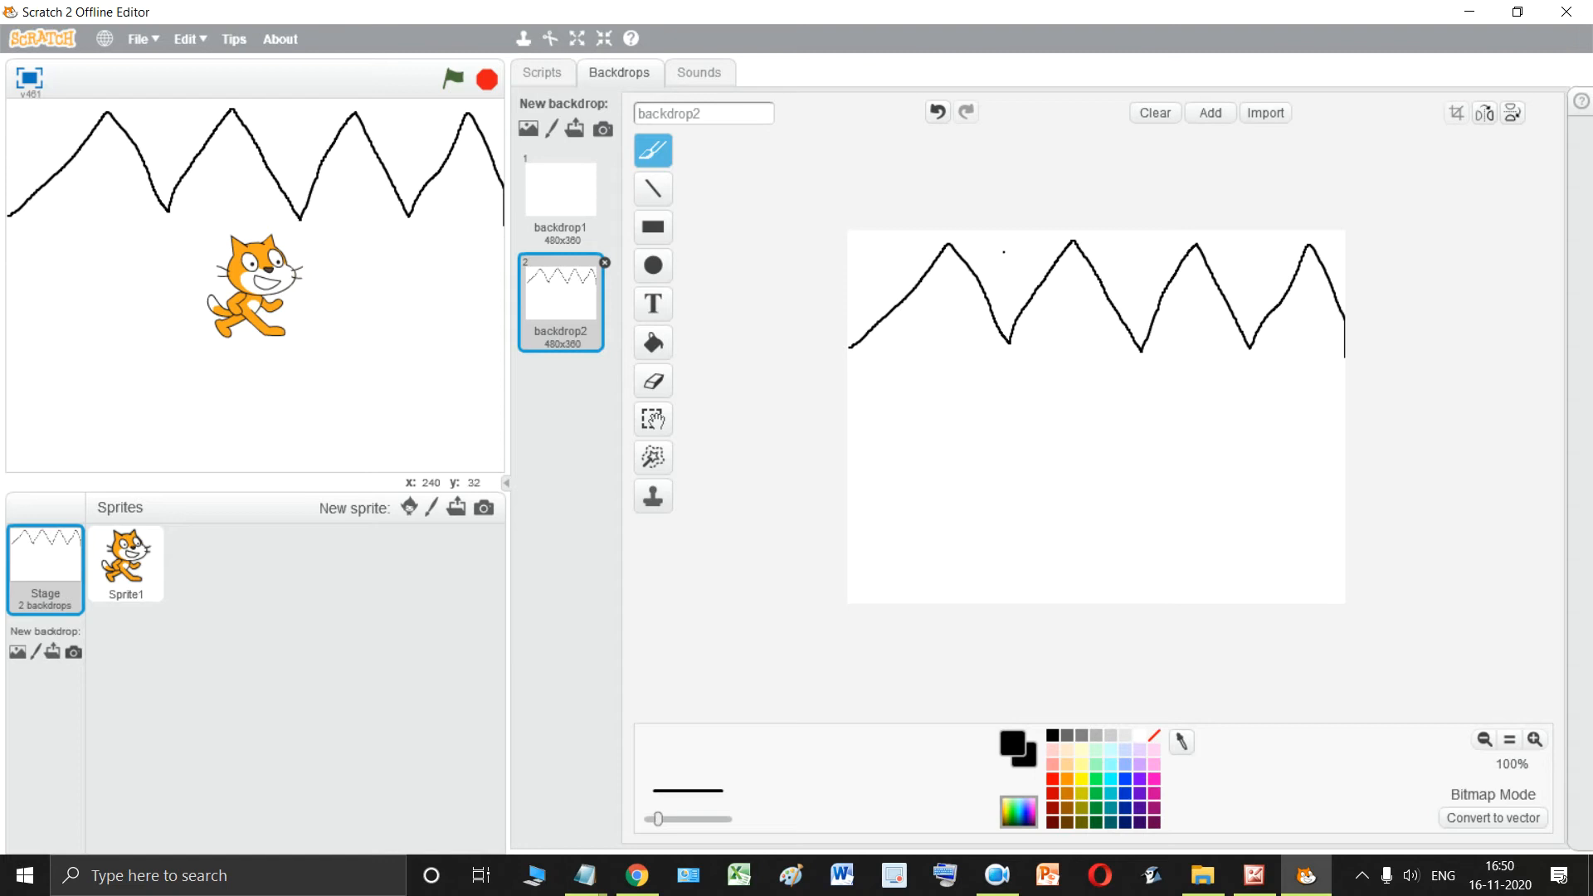
mouse_move(999, 259)
left_mouse_down()
mouse_move(1030, 269)
mouse_move(999, 250)
mouse_move(1000, 266)
mouse_move(999, 248)
mouse_move(1053, 242)
mouse_move(1036, 285)
mouse_move(994, 293)
left_mouse_up()
left_click(1048, 239)
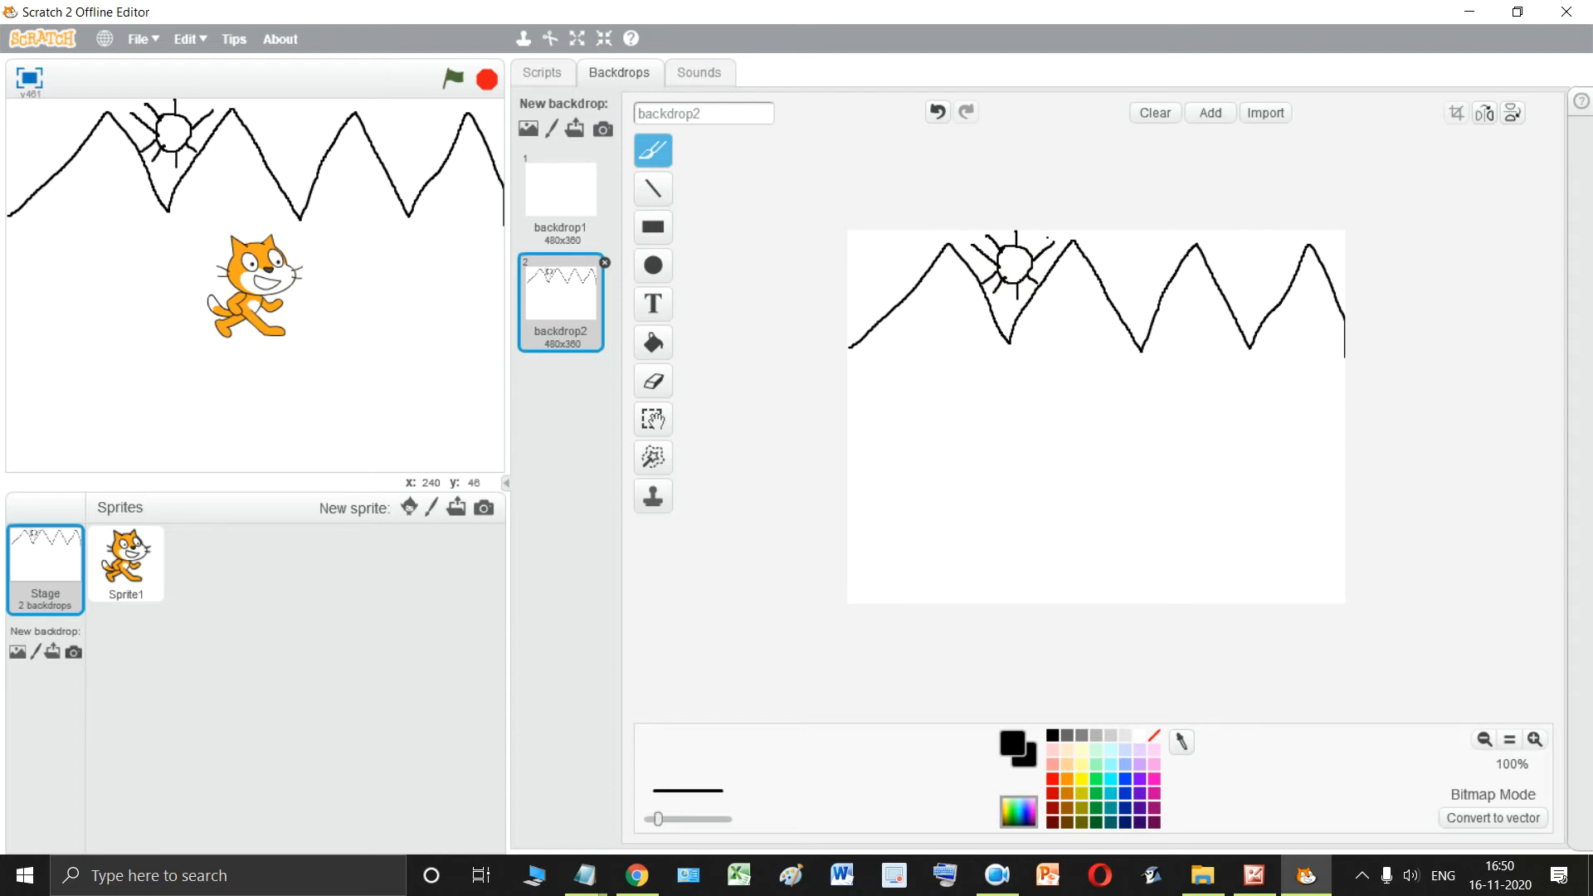
left_click(978, 395)
Brush a winding river from the second valley down to the canvas's lower edge and two arched bridge lines across it.
mouse_move(1145, 353)
left_mouse_down()
mouse_move(1126, 375)
mouse_move(1097, 603)
left_mouse_up()
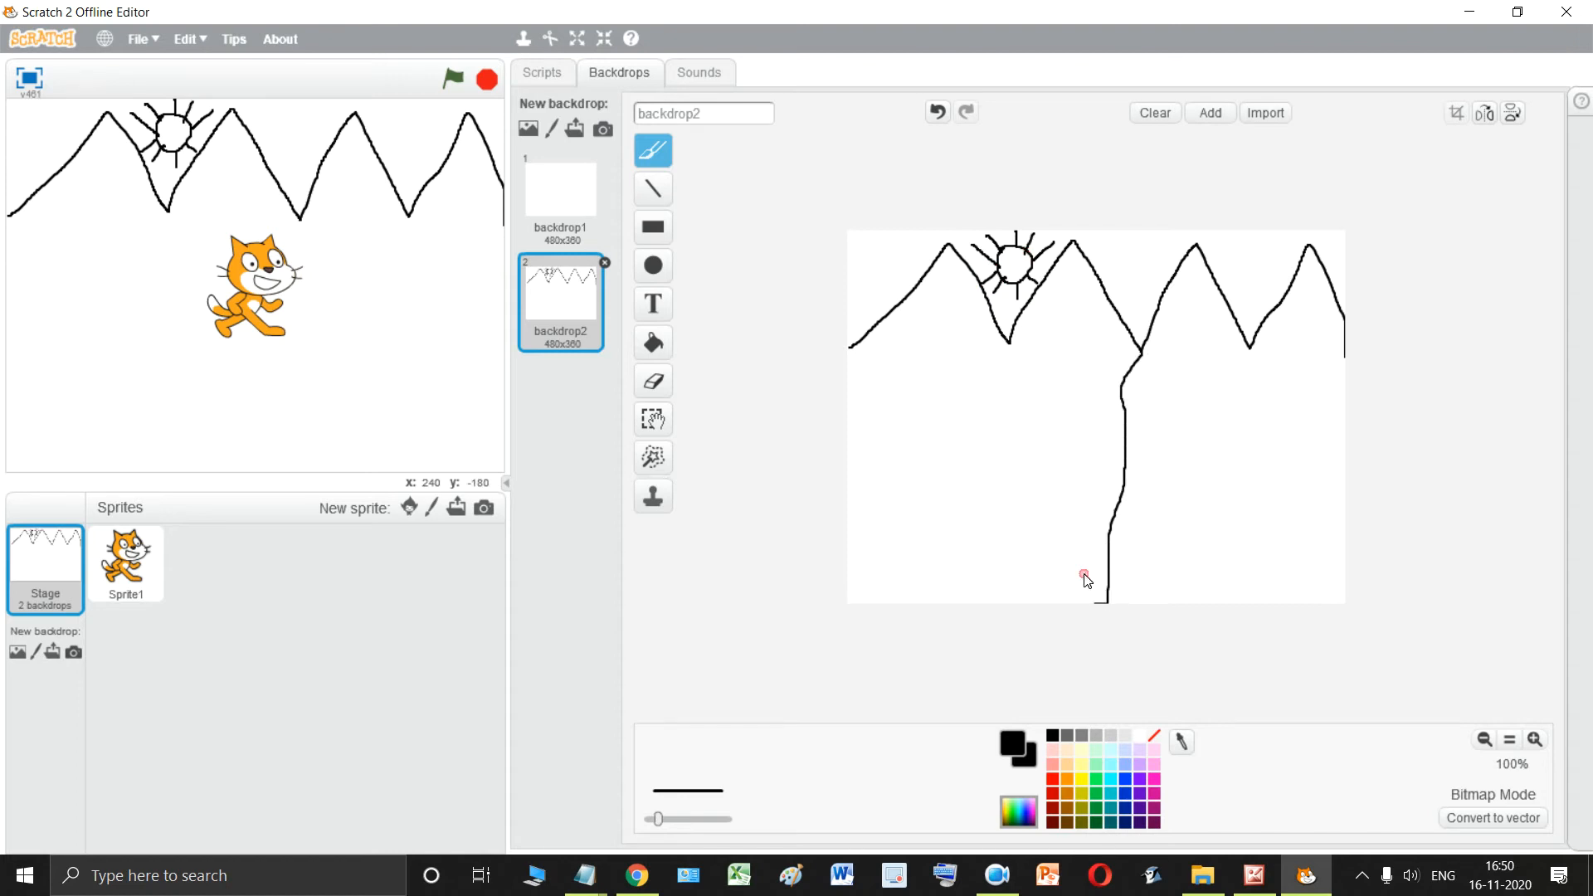
left_click_drag(1147, 343, 1171, 603)
left_click_drag(1100, 501, 1193, 497)
mouse_move(1090, 538)
left_mouse_down()
mouse_move(1187, 523)
mouse_move(1205, 535)
left_mouse_up()
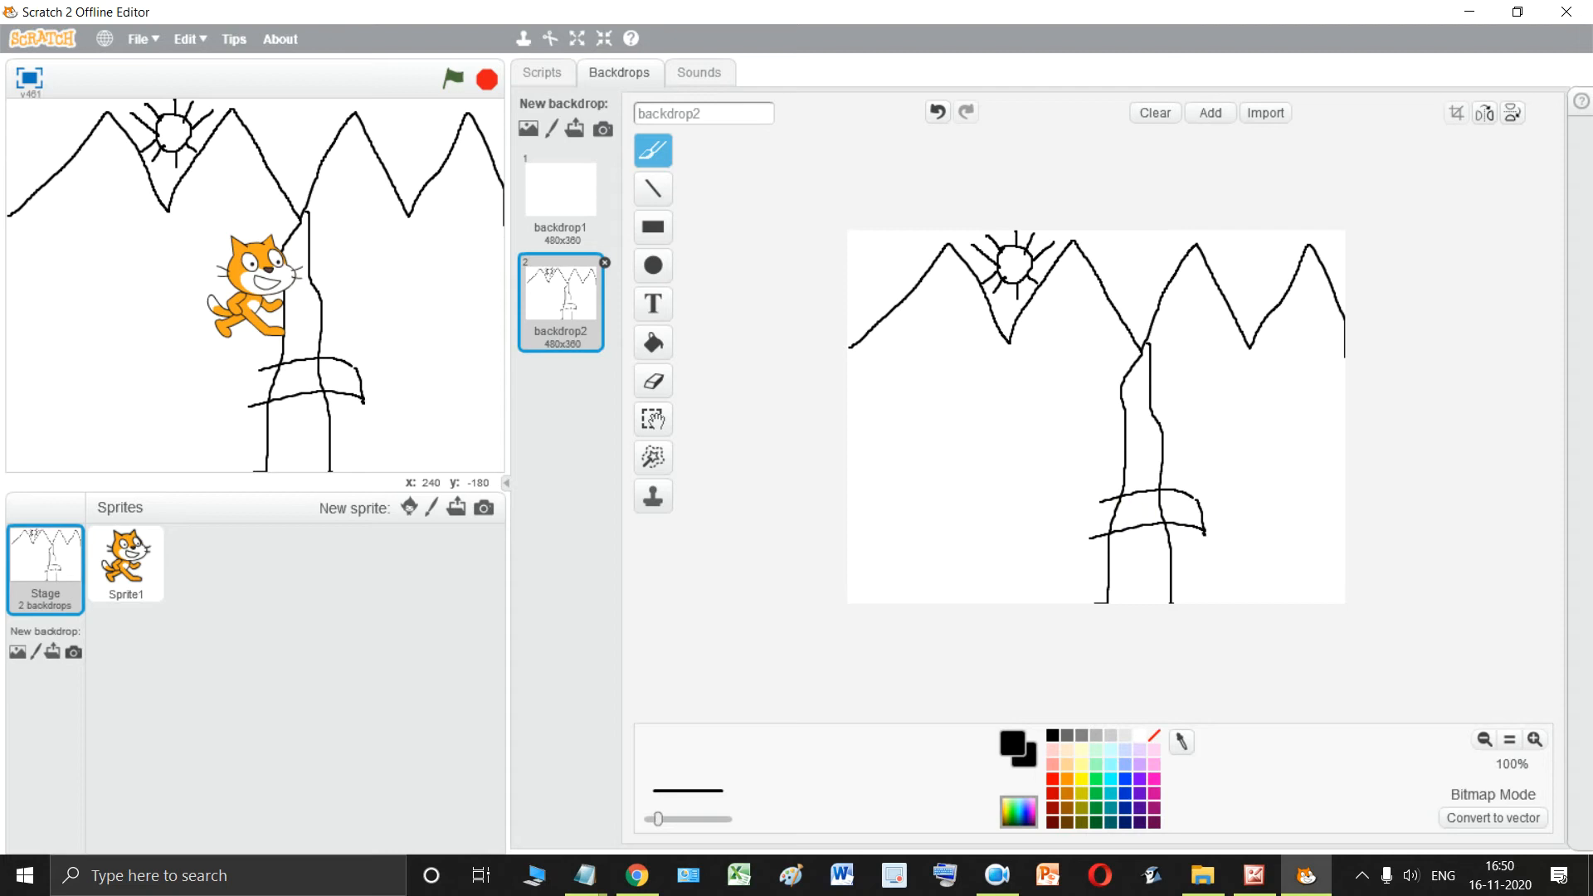
Brush the bridge's end posts and short foot lines on both sides of the river.
left_click_drag(1100, 501, 1093, 556)
left_click_drag(1205, 533, 1218, 560)
left_click(1111, 575)
left_click_drag(1088, 565, 1111, 565)
left_click_drag(1100, 503, 1097, 527)
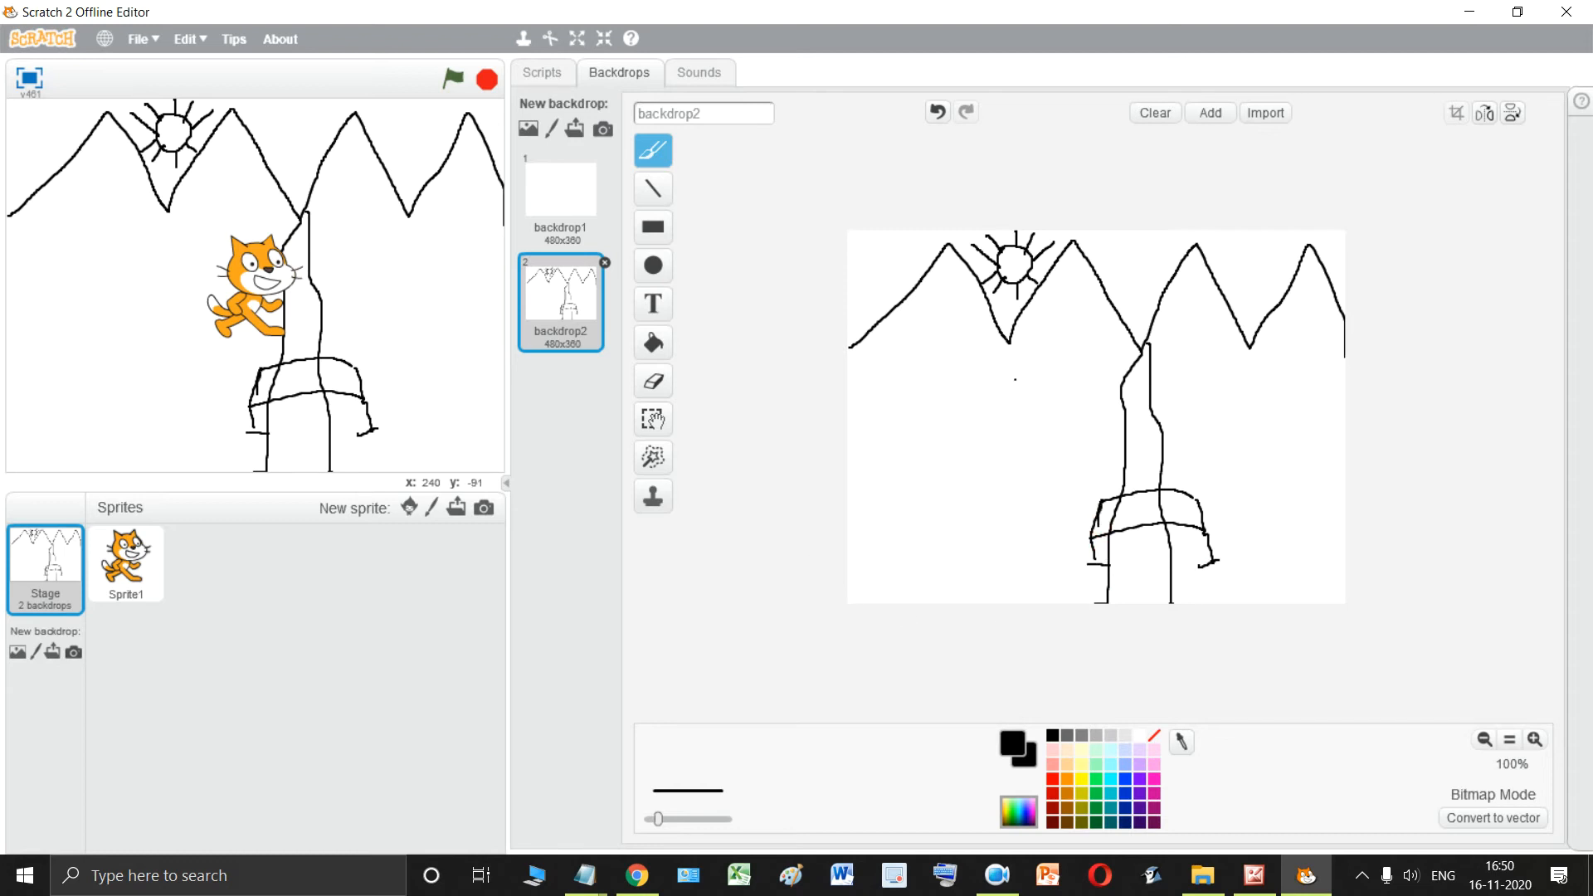
Brush a tree with a ground line below the first peak and small V-shaped birds between the peaks beyond the sun.
left_click_drag(944, 396, 946, 478)
left_click_drag(980, 417, 979, 469)
mouse_move(910, 375)
left_mouse_down()
mouse_move(936, 407)
mouse_move(1015, 378)
mouse_move(1013, 408)
left_mouse_up()
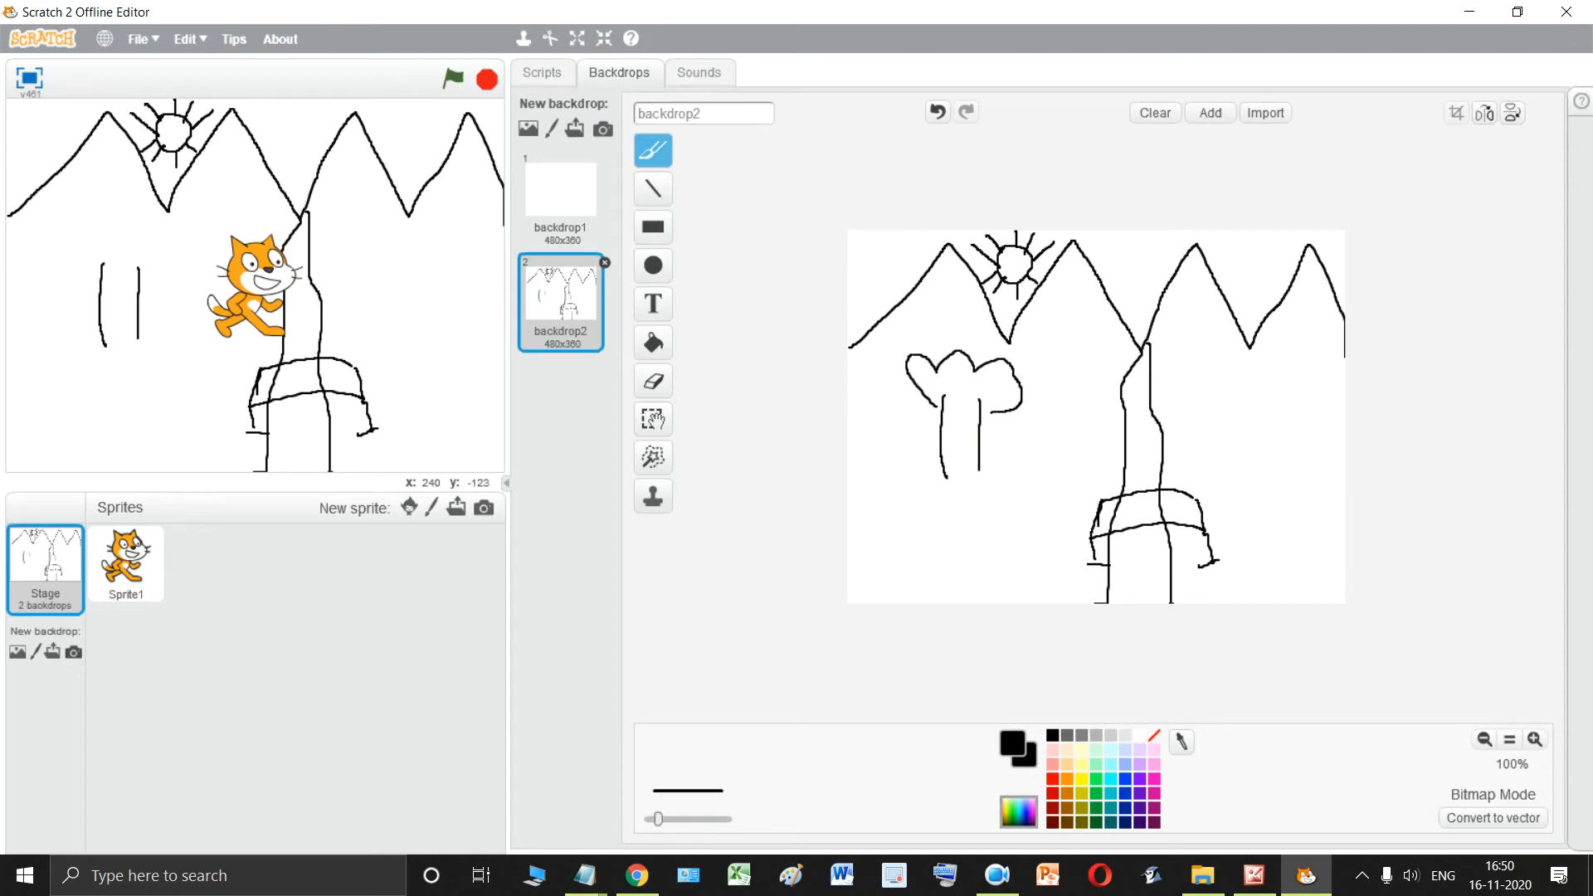
left_click_drag(902, 513, 999, 486)
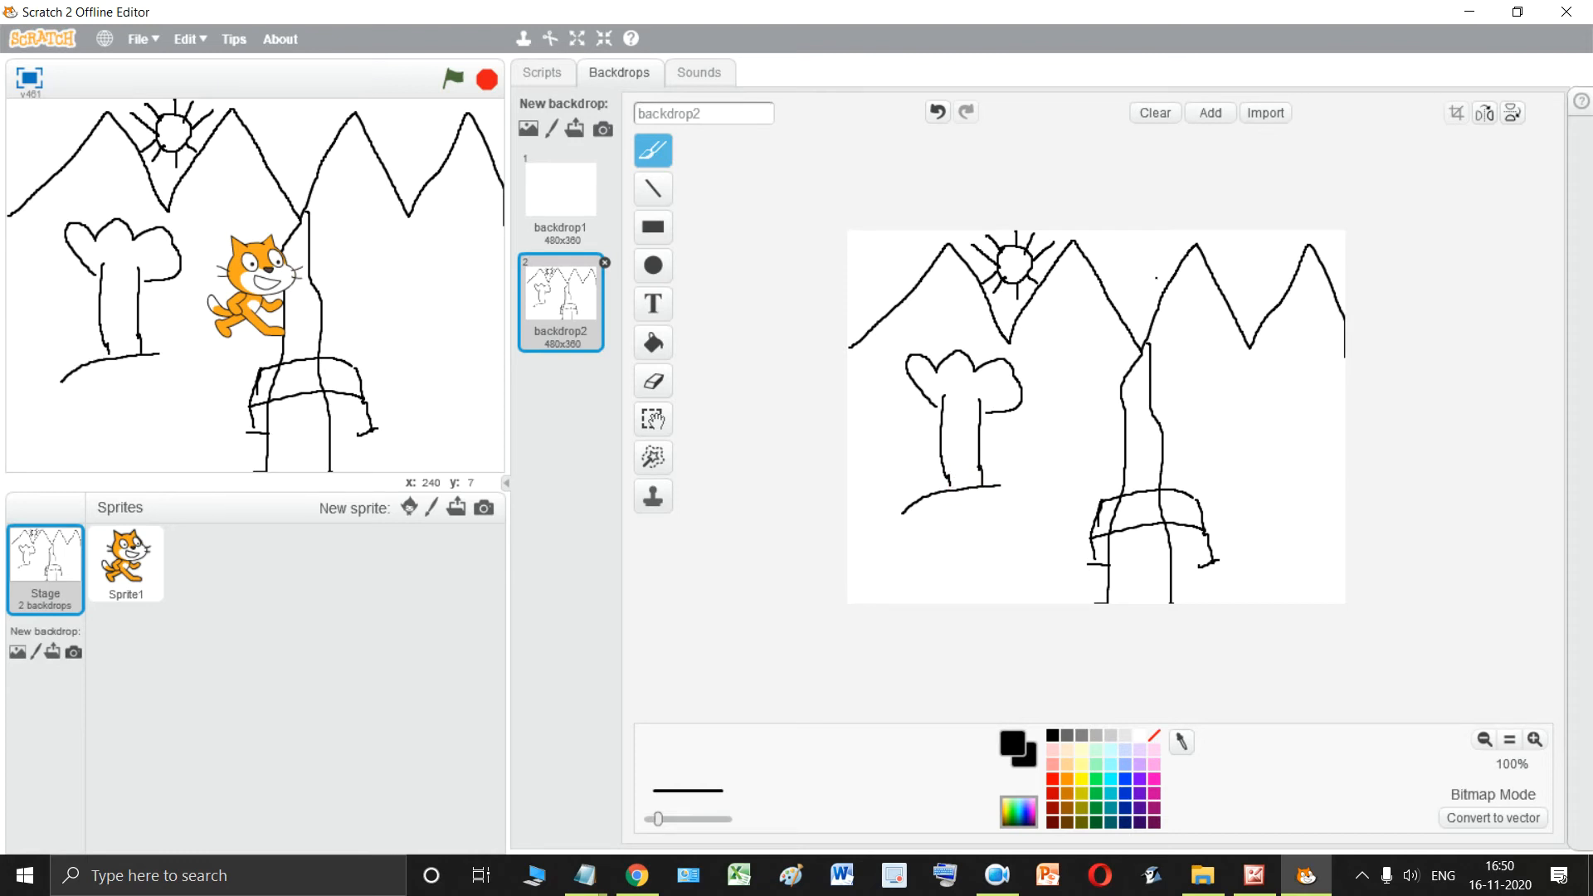
mouse_move(1099, 258)
left_mouse_down()
mouse_move(1132, 285)
mouse_move(1153, 276)
left_mouse_up()
left_click_drag(1245, 248, 1257, 246)
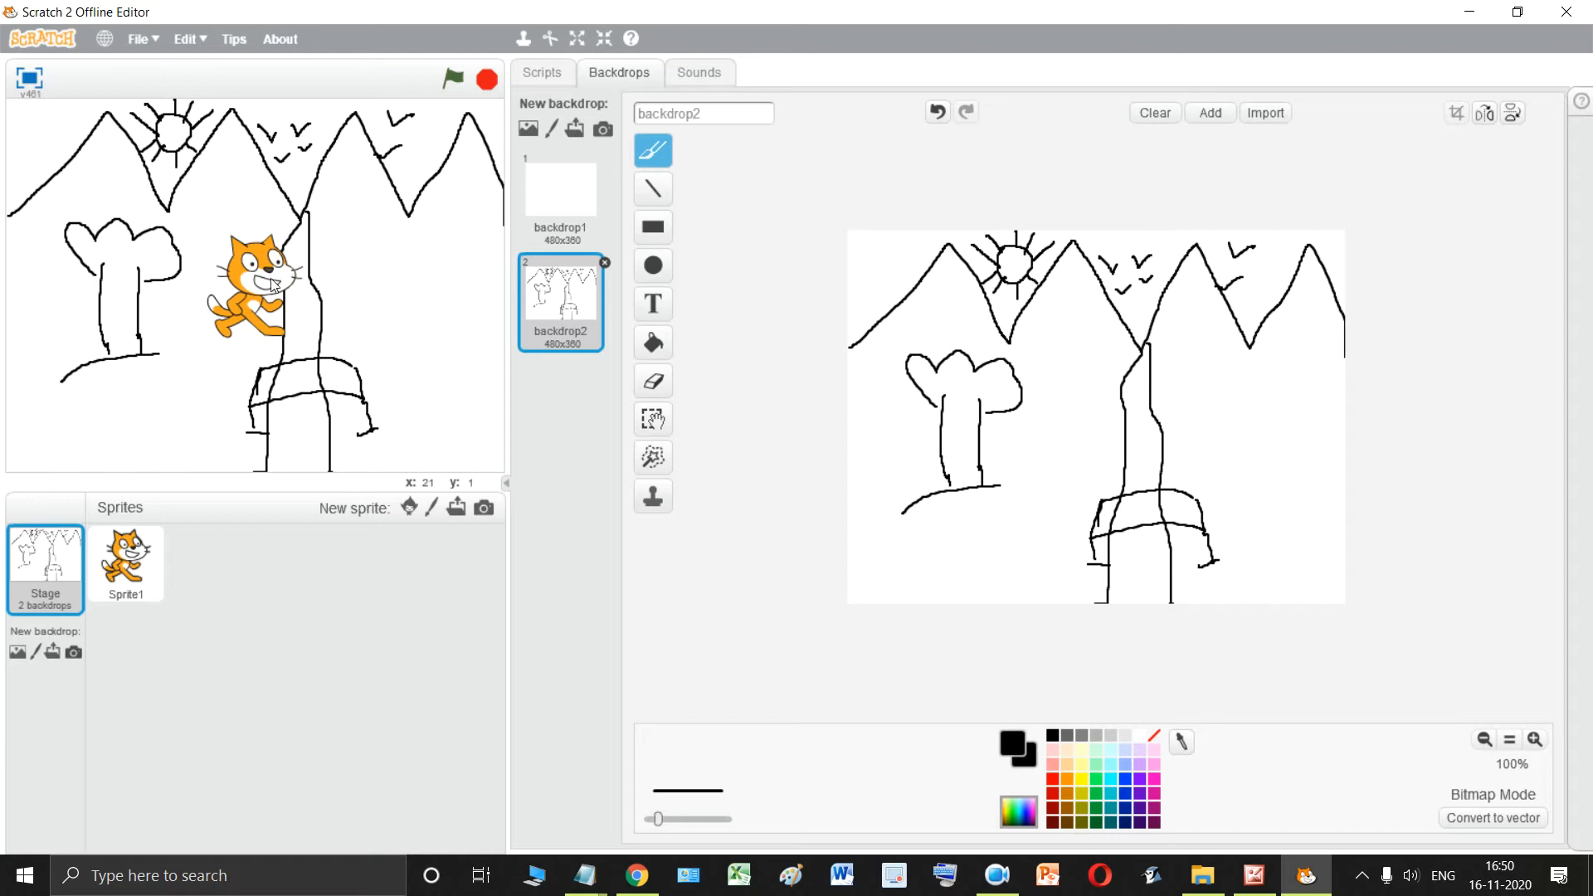
Switch the cat sprite to costume2, place it beside the bridge at about x -5, y -43, and show its scripts.
left_click_drag(274, 285, 245, 338)
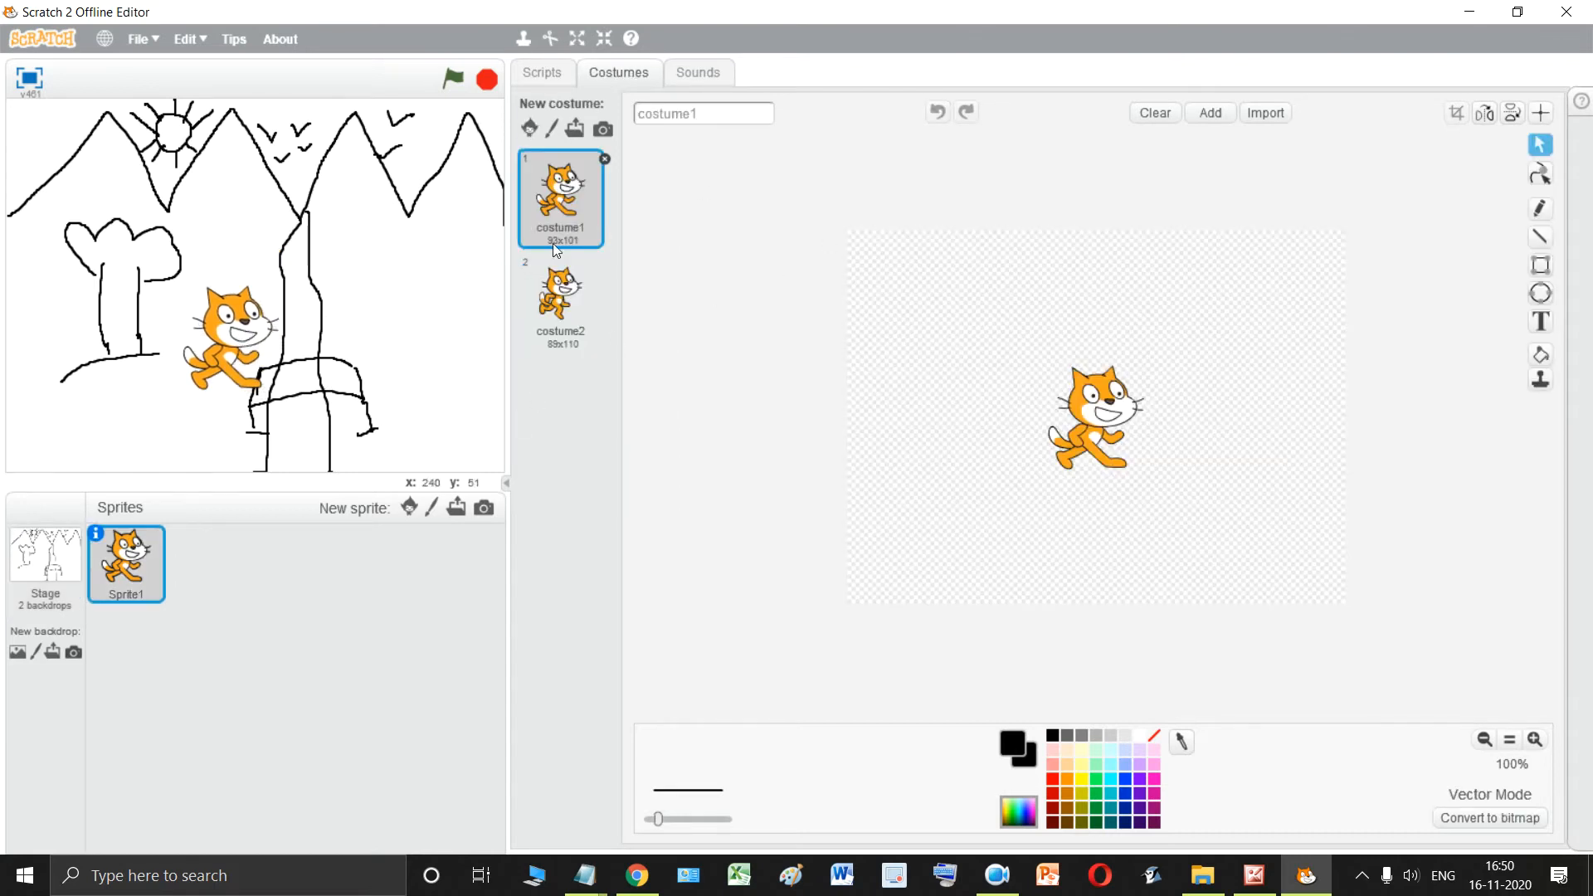
left_click(540, 295)
left_click_drag(216, 336, 237, 324)
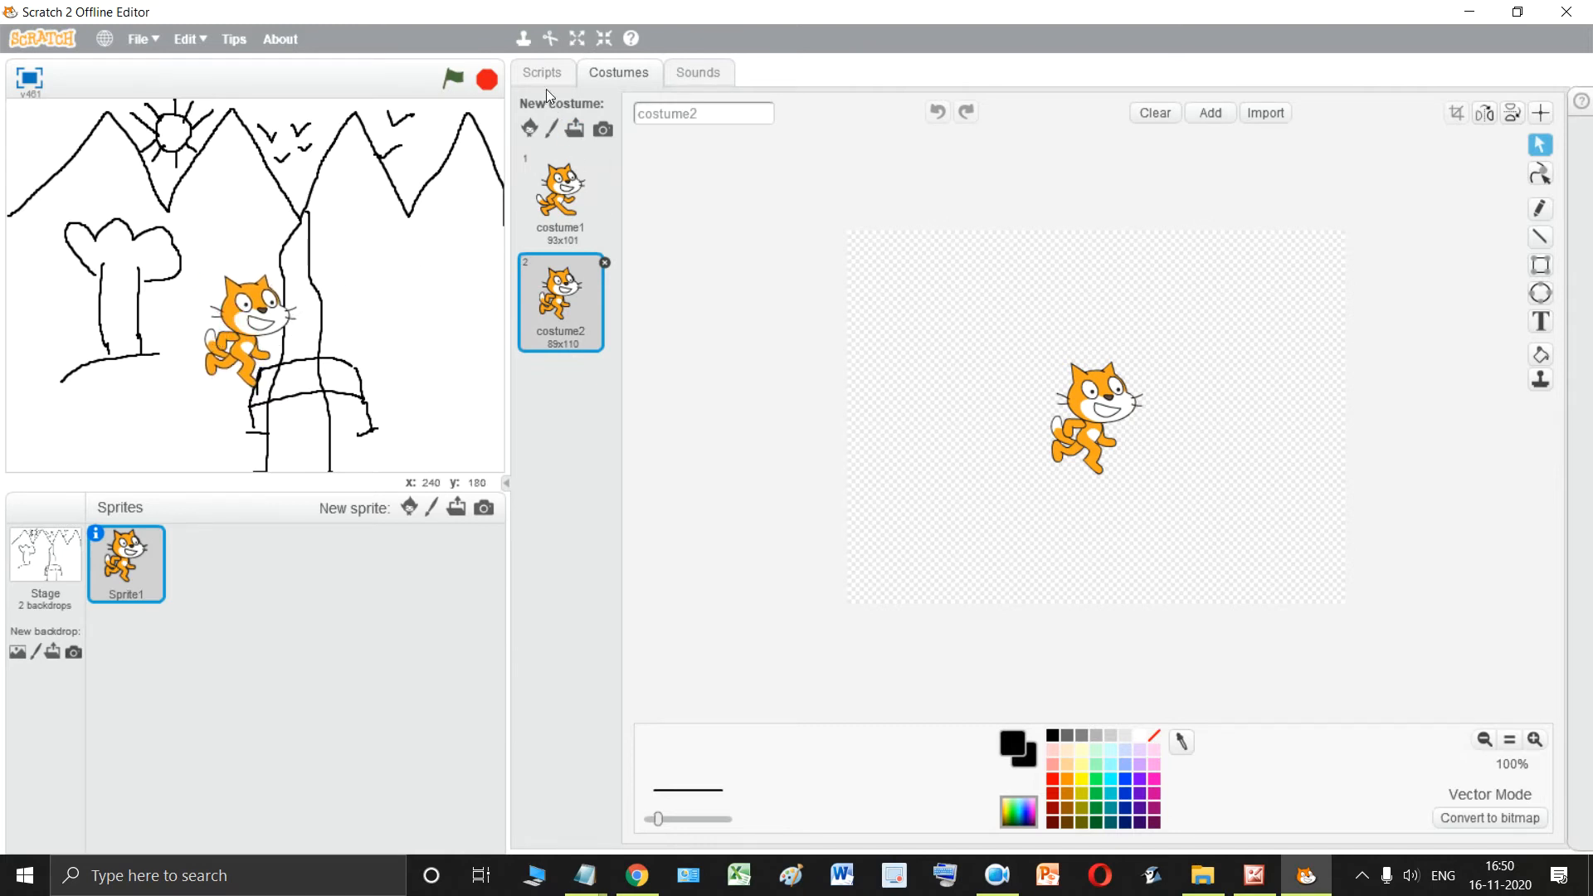
left_click(544, 75)
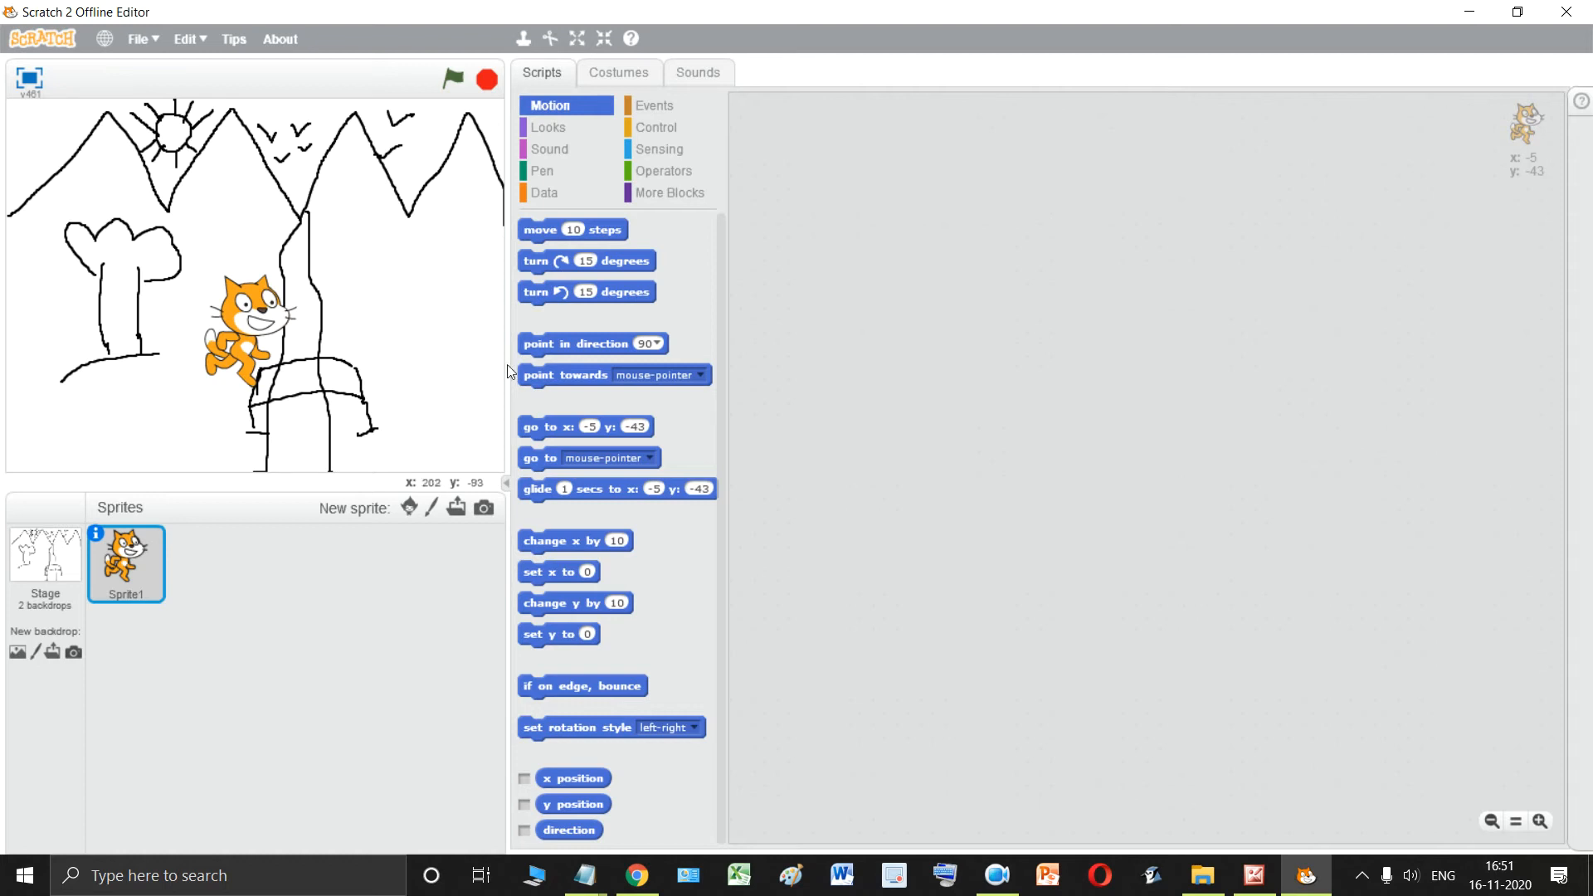
Build a cat script with a move 10 steps block under a when green flag clicked block.
left_click_drag(571, 236, 943, 320)
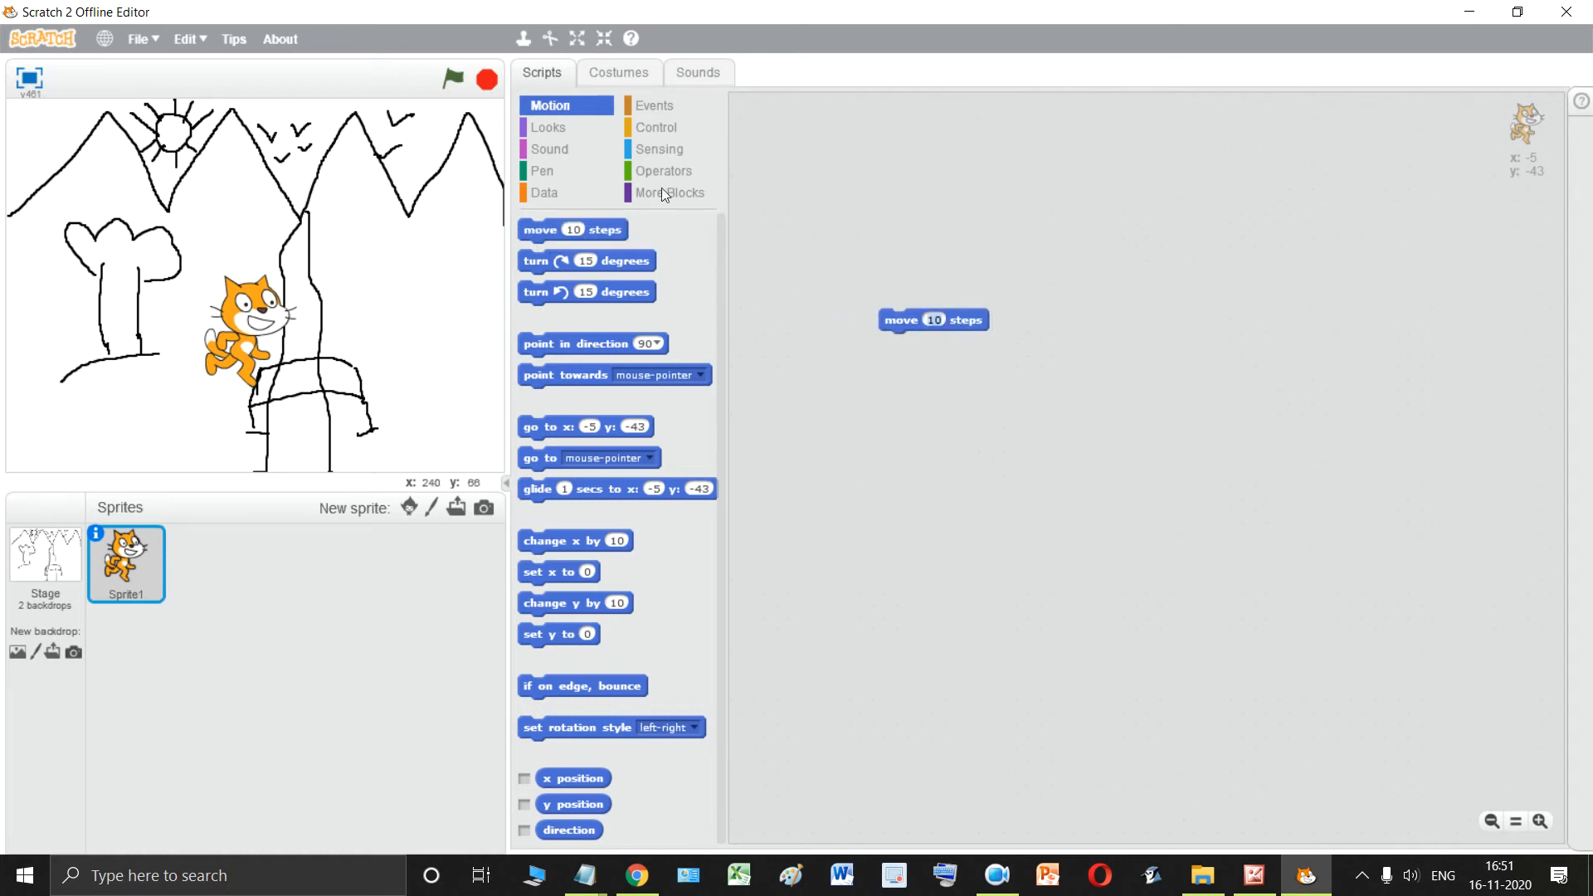
left_click(651, 124)
left_click(654, 108)
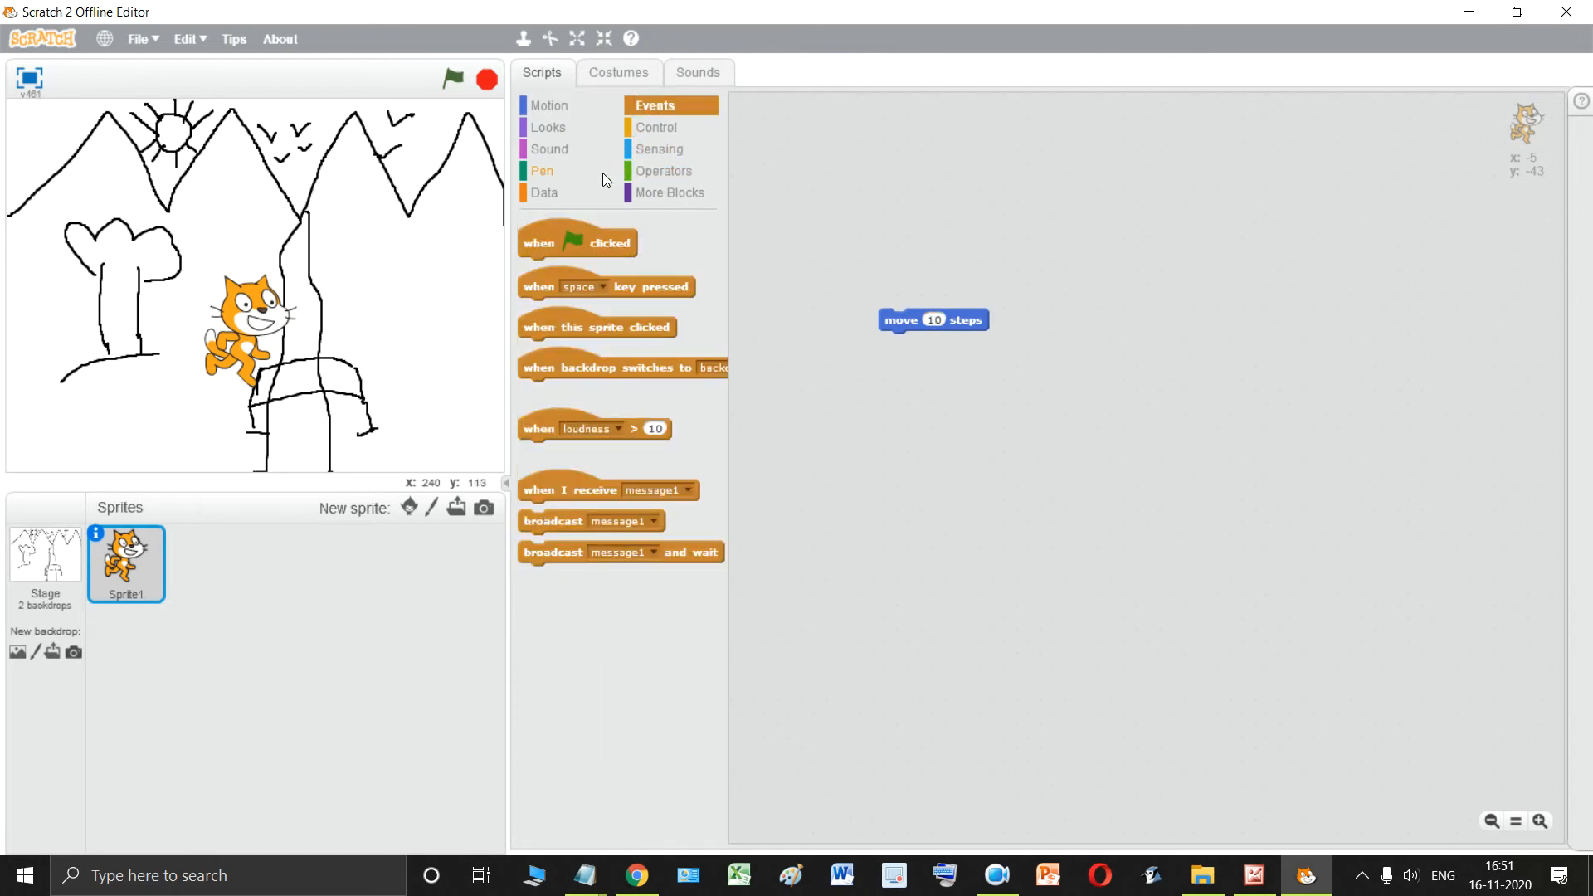
left_click_drag(580, 242, 940, 292)
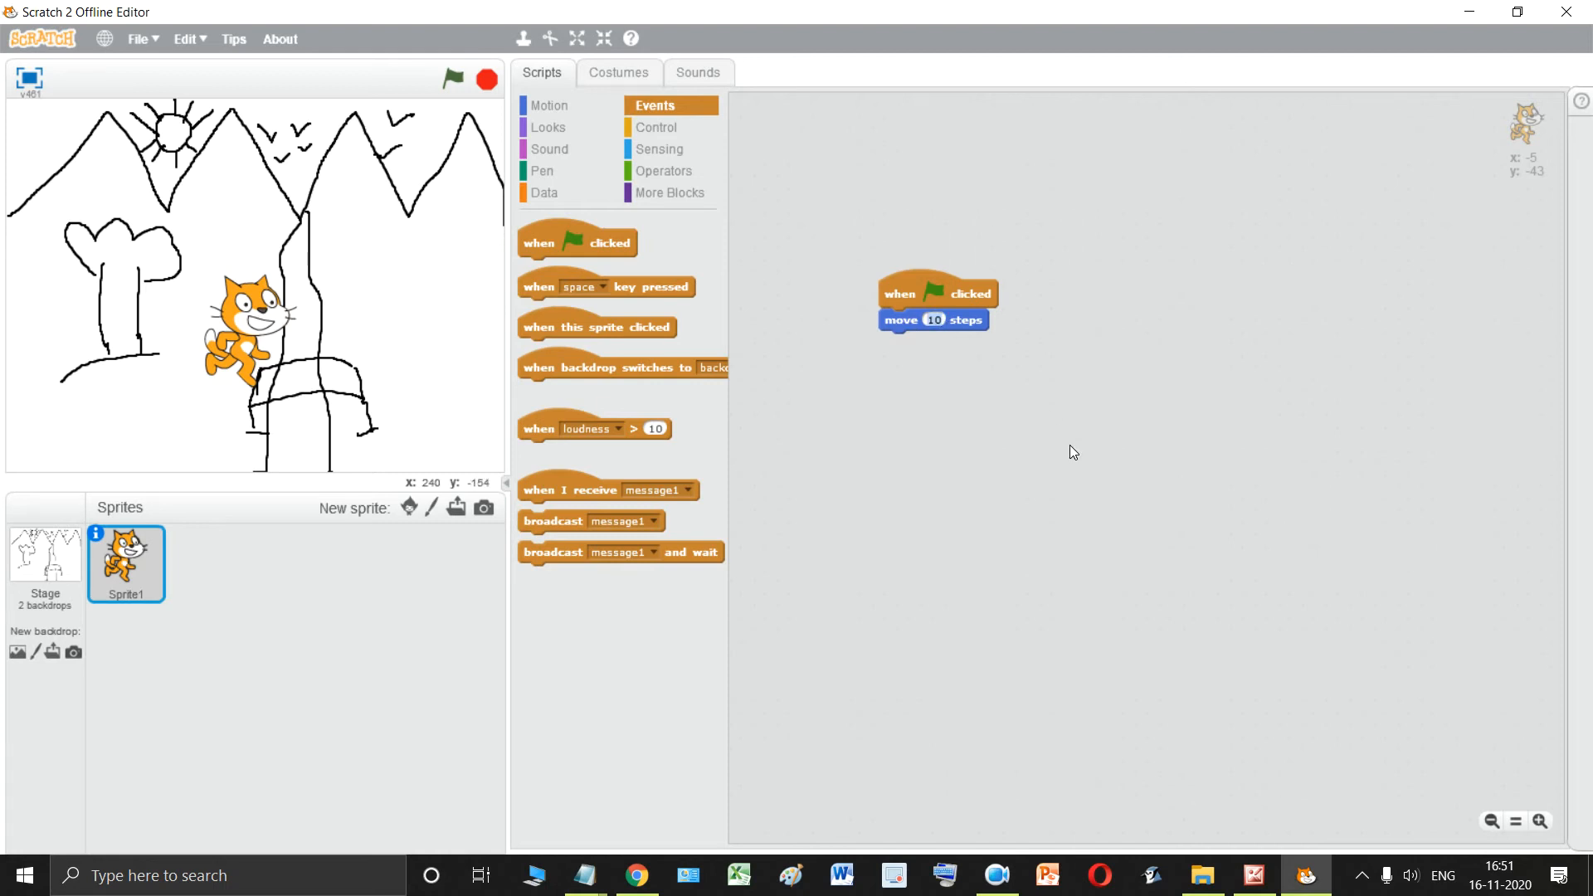
Set the move block to 500 steps and run the script.
type("500")
left_click(452, 80)
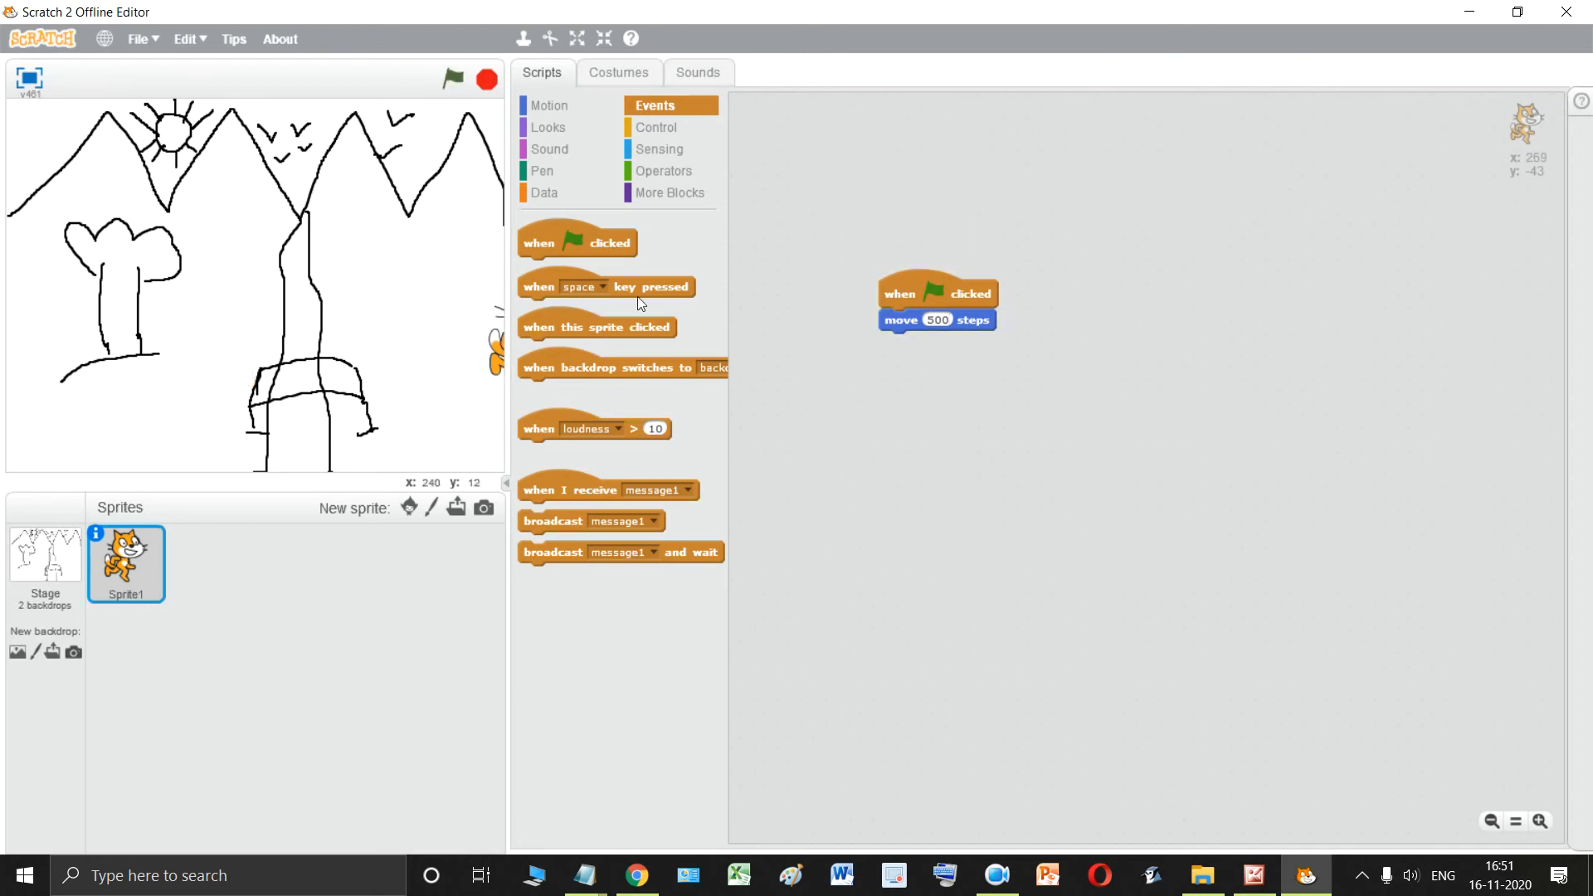
Set the move block to 200 steps, place the cat at about x -11, y -46, and run the script.
left_click(940, 322)
type("200")
left_click_drag(498, 352, 206, 347)
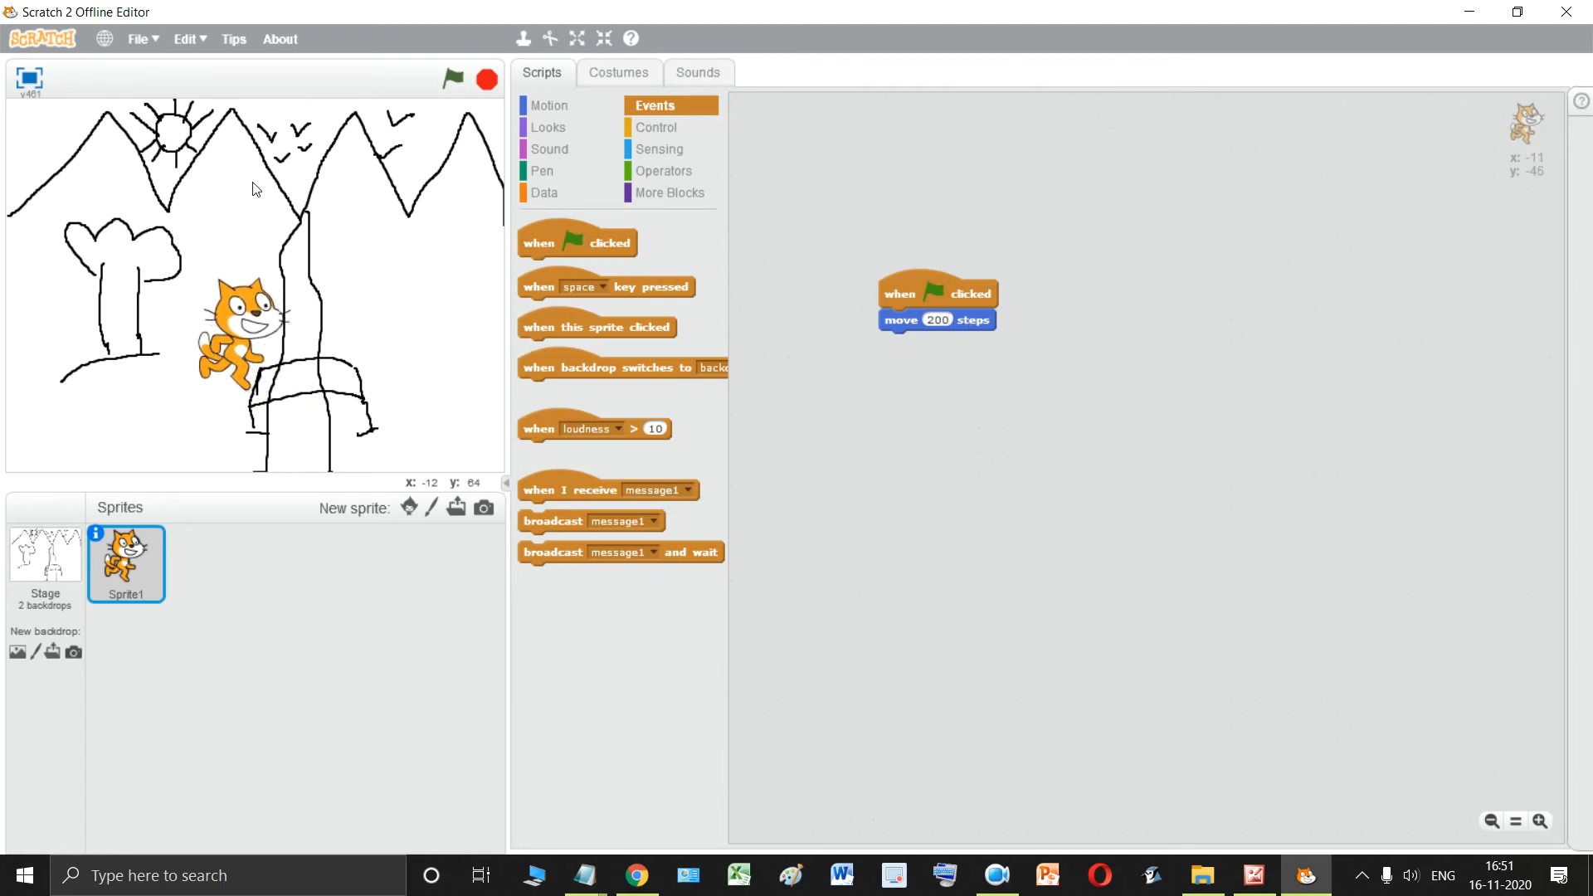
left_click(449, 78)
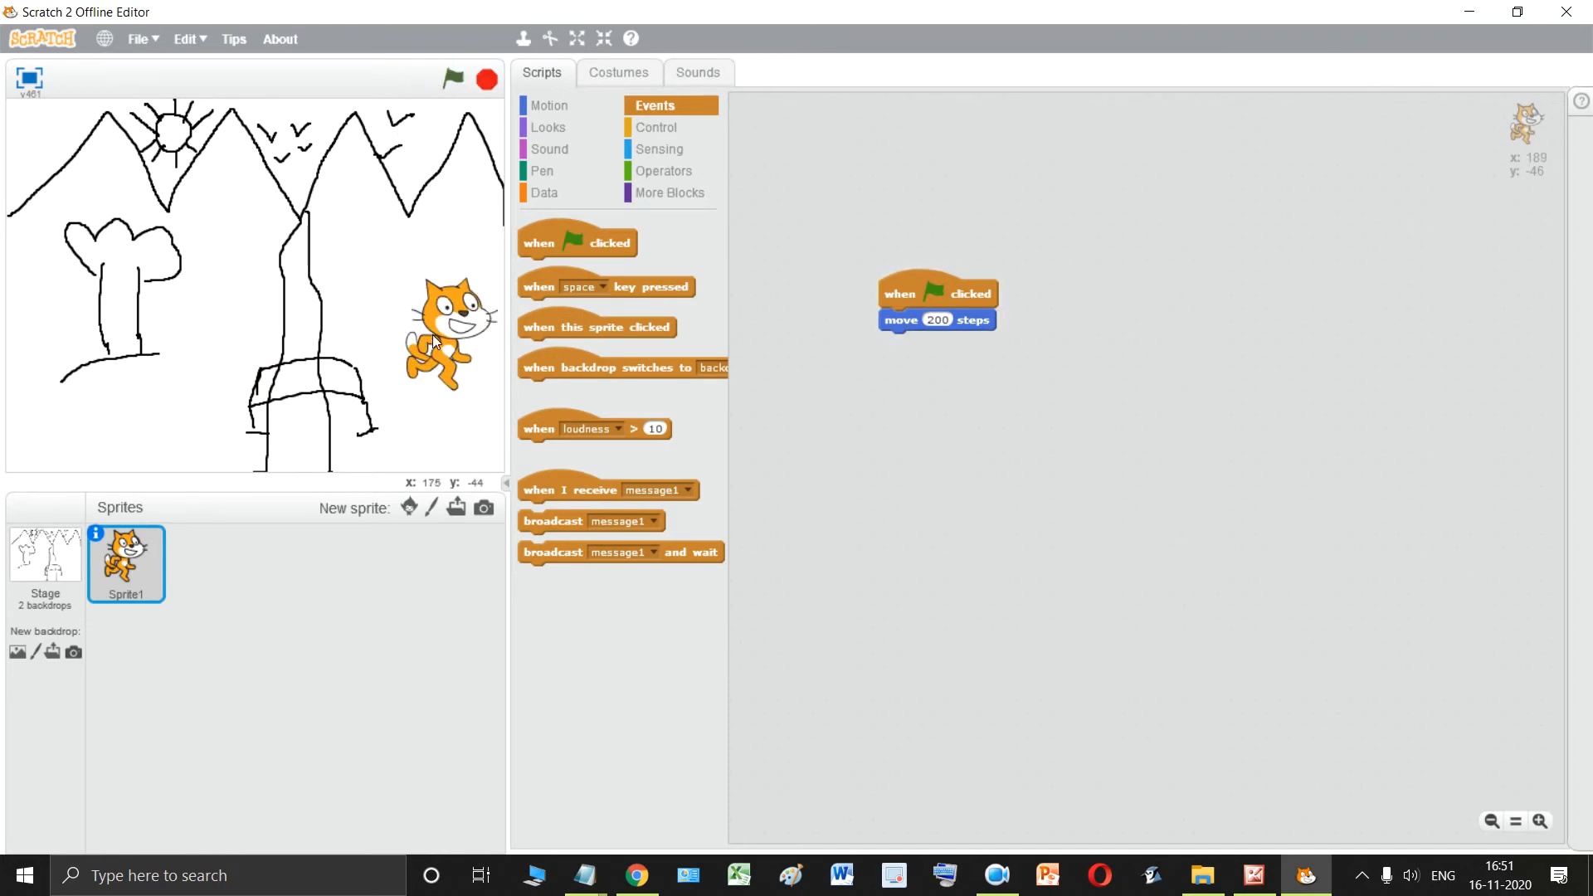
Place the cat at about x -6, y -50, set the move block to 10 steps, and run the script repeatedly across the bridge.
left_click_drag(431, 336, 238, 335)
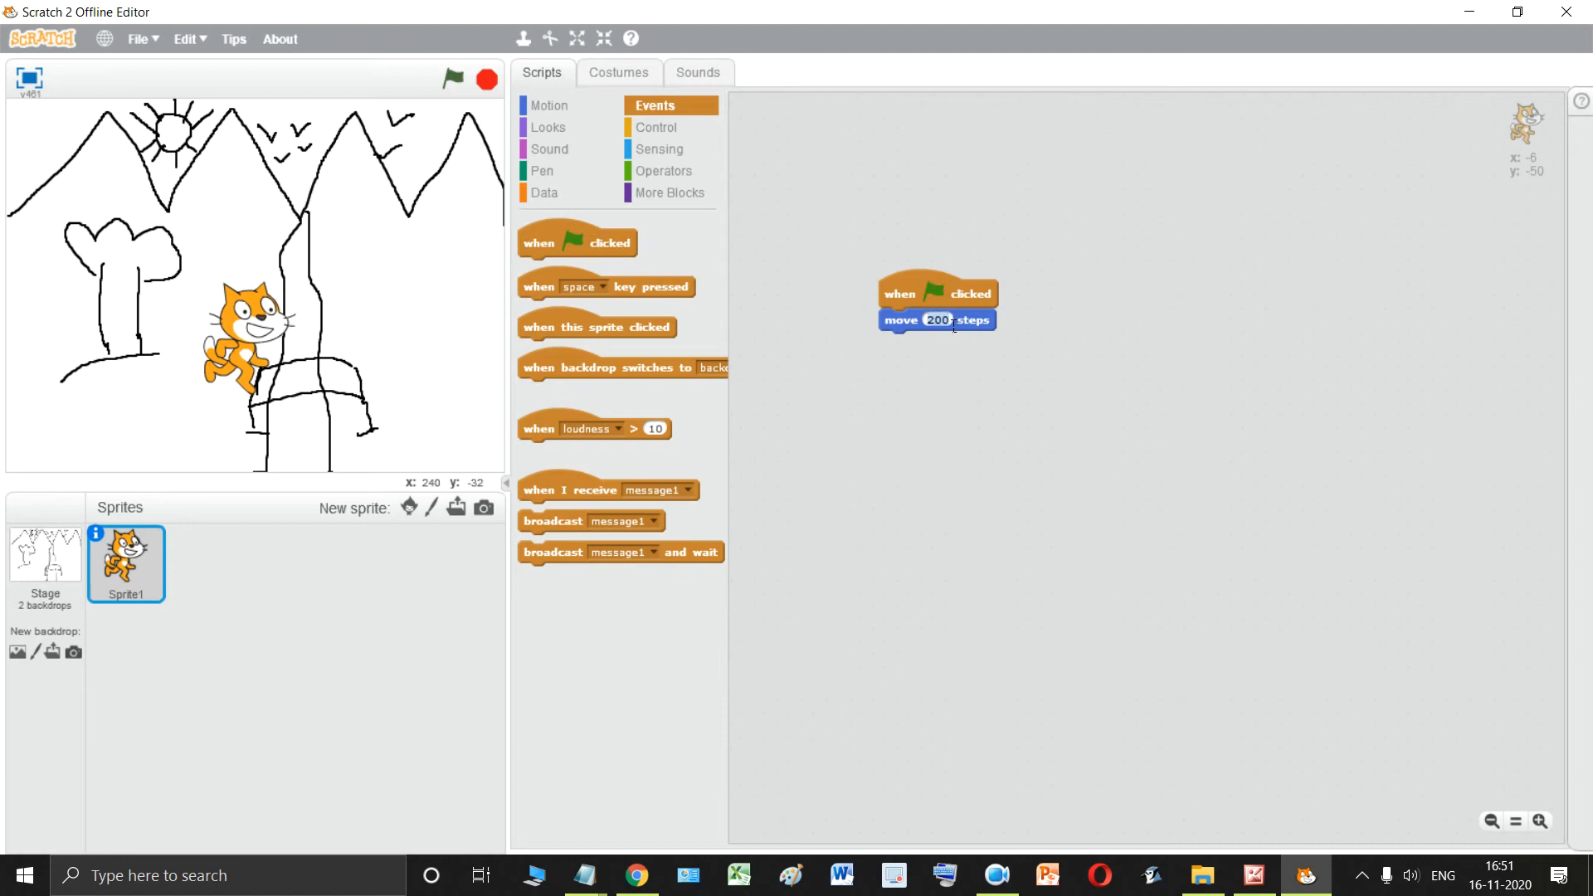
type("10")
left_click(459, 80)
left_click(459, 80)
left_click(459, 81)
left_click(459, 81)
left_click(458, 78)
left_click(458, 78)
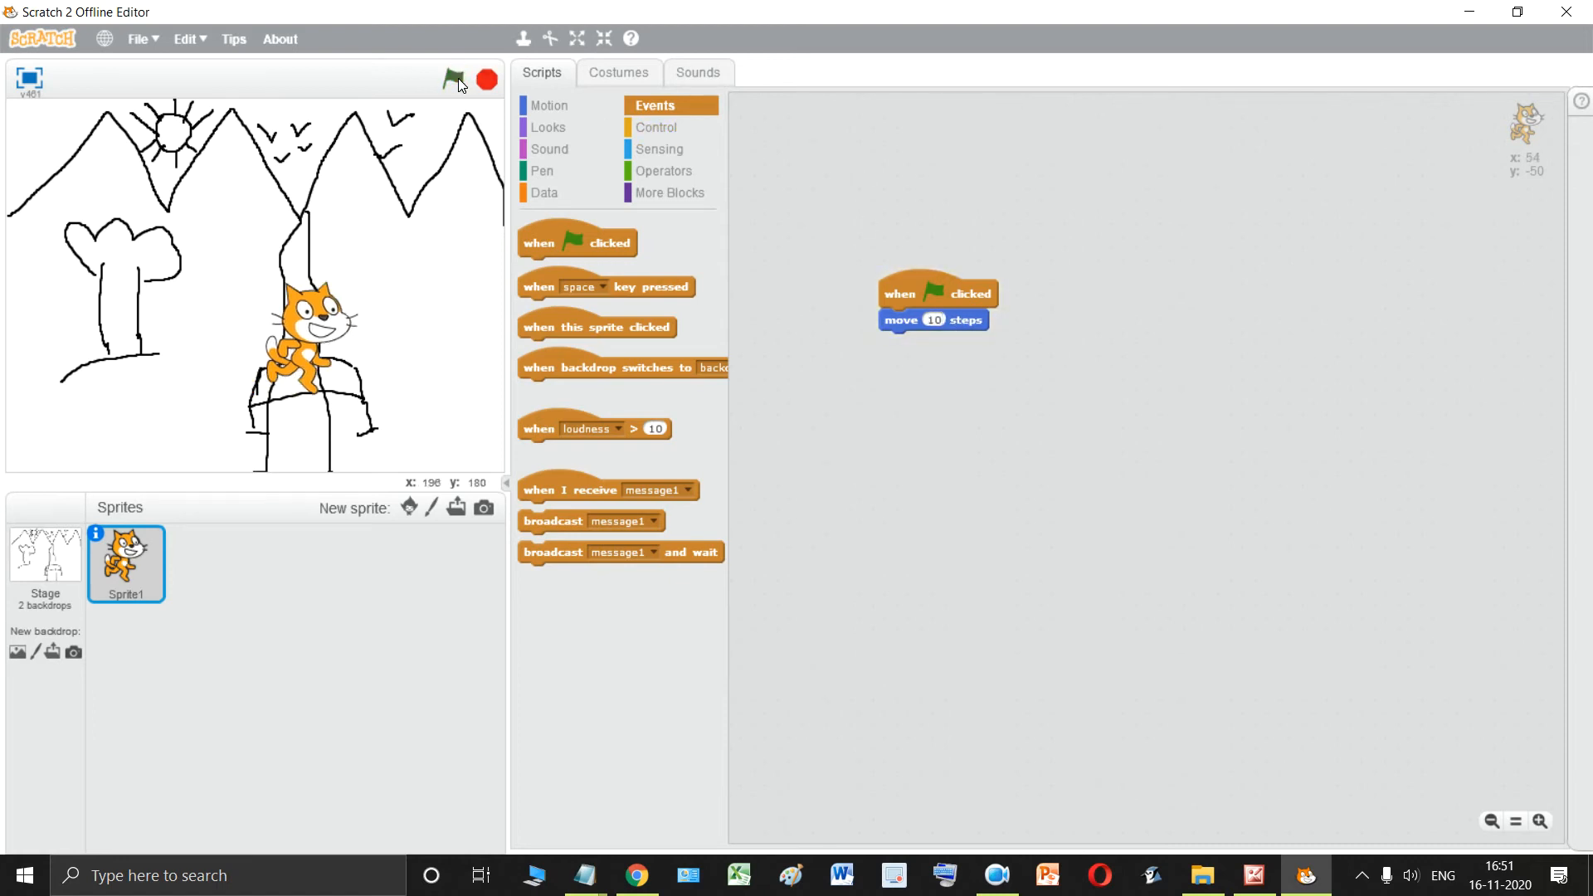
left_click(459, 78)
left_click(458, 78)
left_click(458, 78)
left_click(458, 78)
left_click(458, 78)
left_click(458, 79)
left_click(458, 78)
left_click(458, 78)
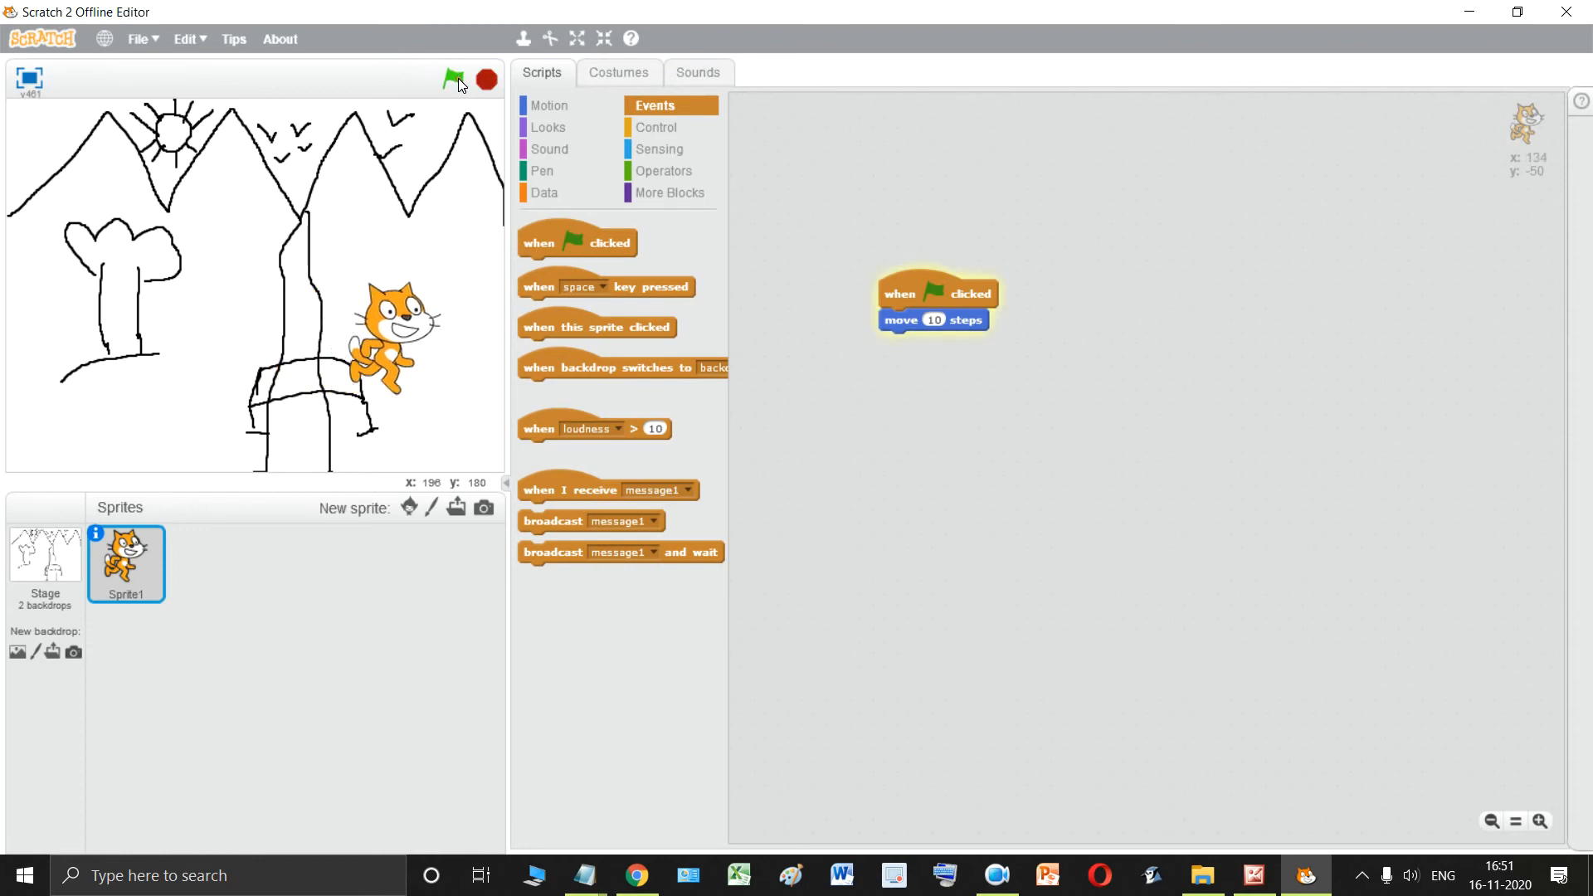
left_click(458, 78)
left_click(458, 78)
left_click(458, 79)
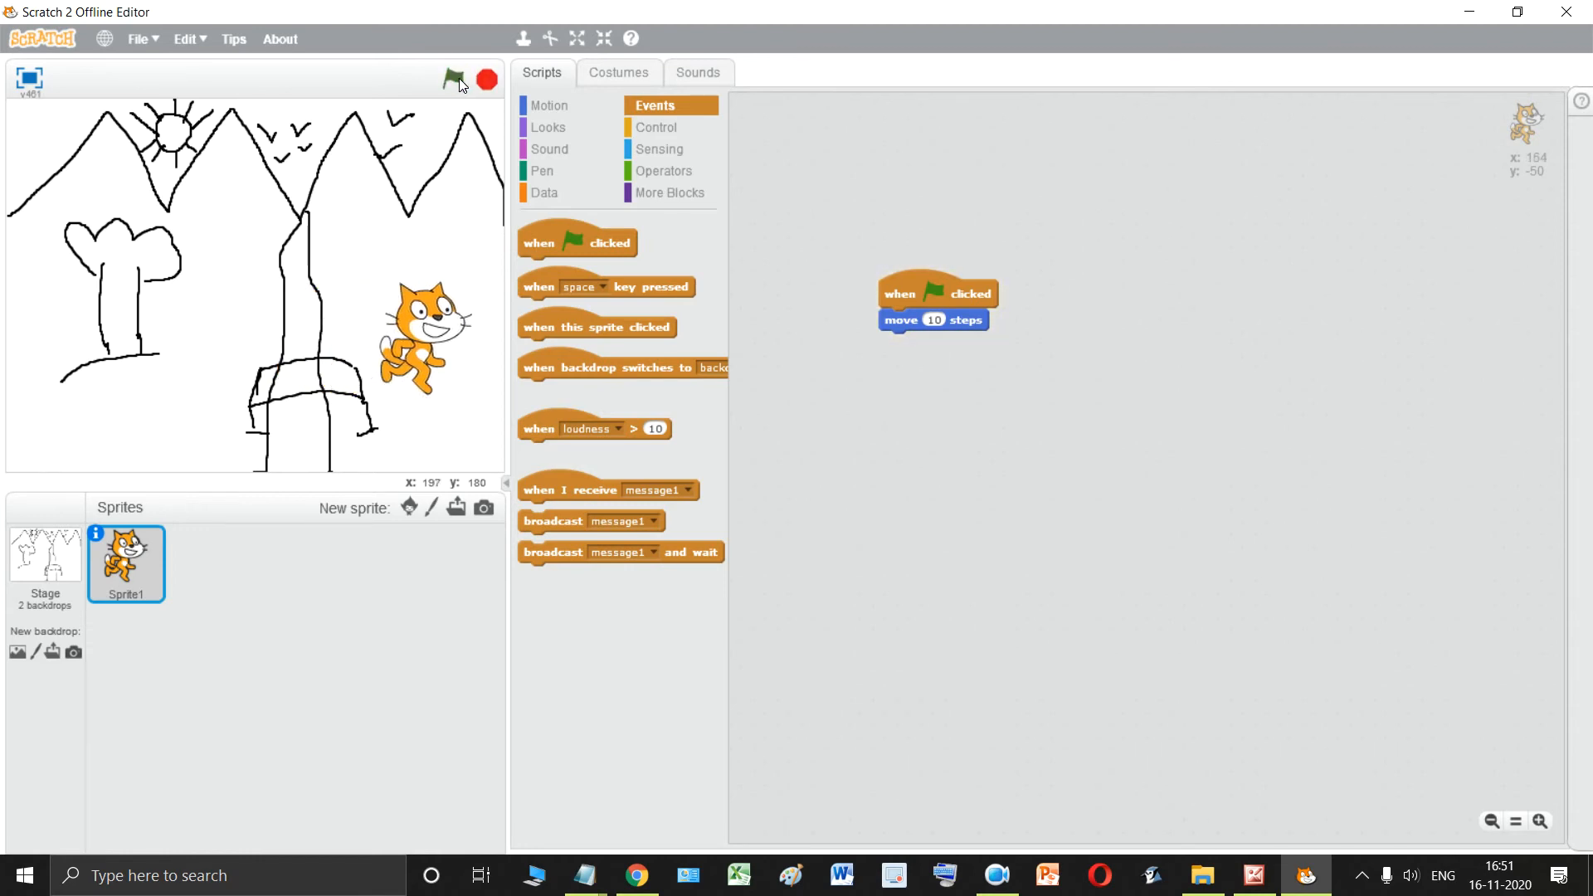
Move the cat back between the tree and the bridge and run the 10-step script repeatedly to walk it over the bridge.
left_click_drag(421, 335, 233, 327)
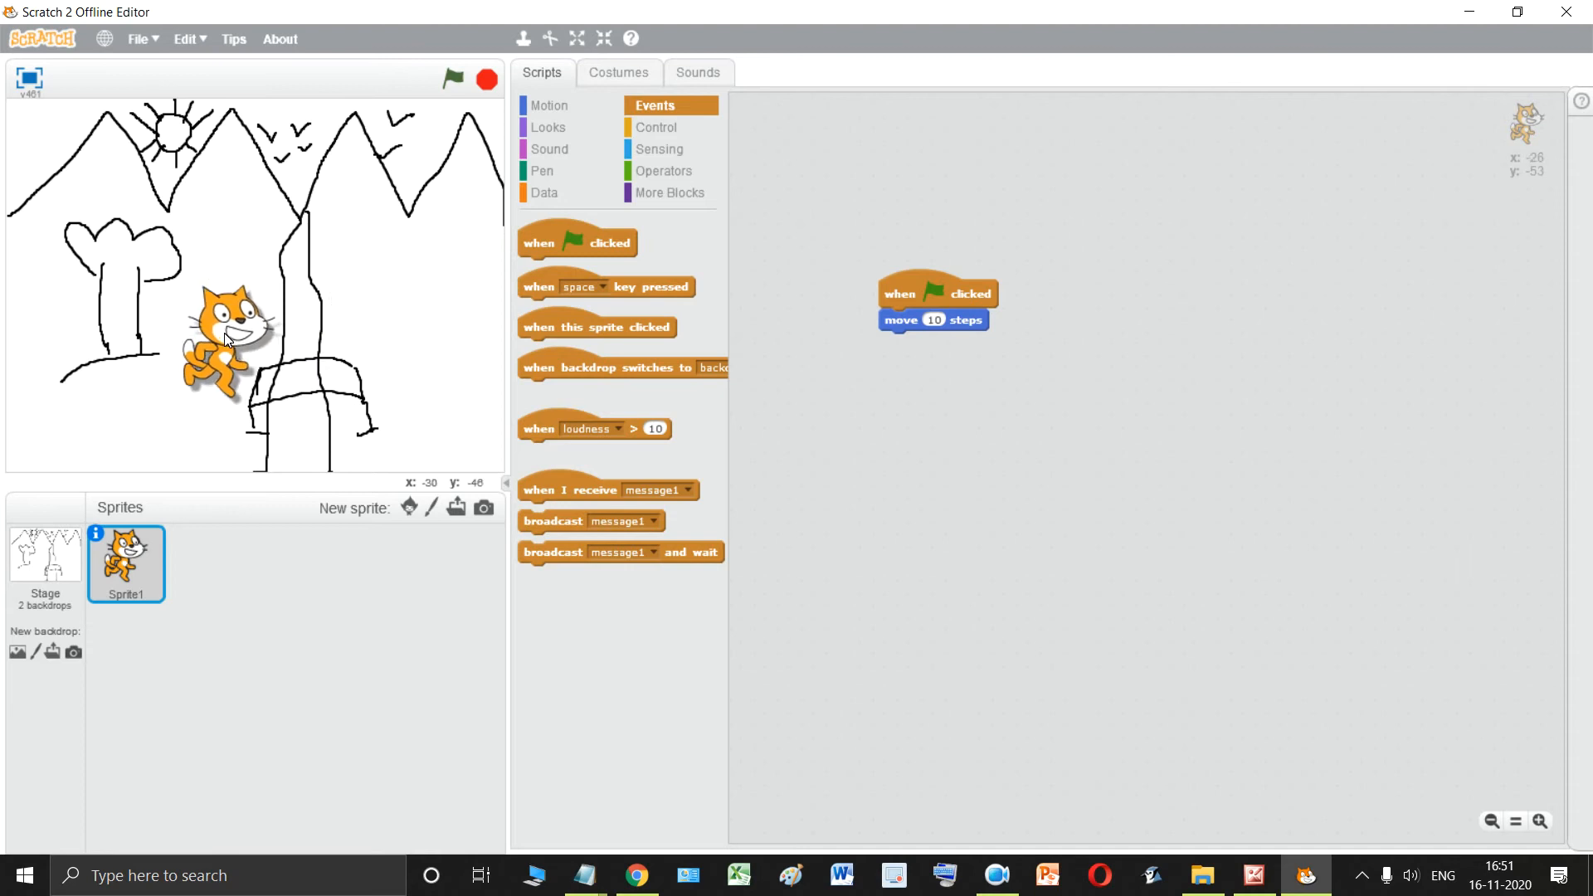
left_click(449, 83)
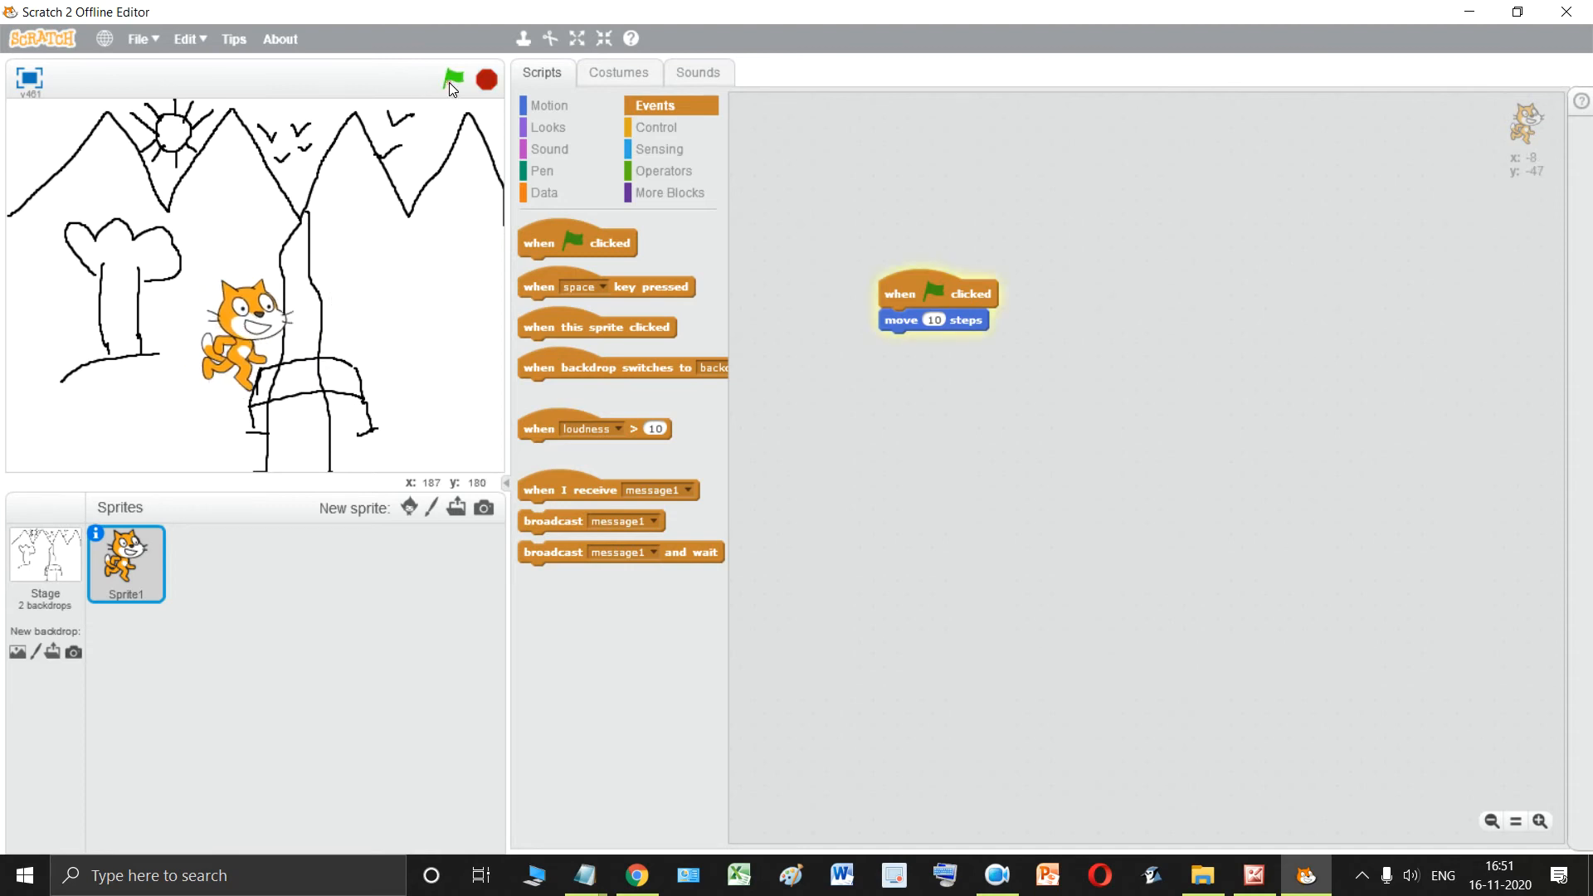
left_click(450, 82)
left_click(450, 82)
left_click(450, 82)
left_click(450, 82)
left_click(450, 82)
left_click(450, 82)
left_click(450, 83)
left_click(450, 82)
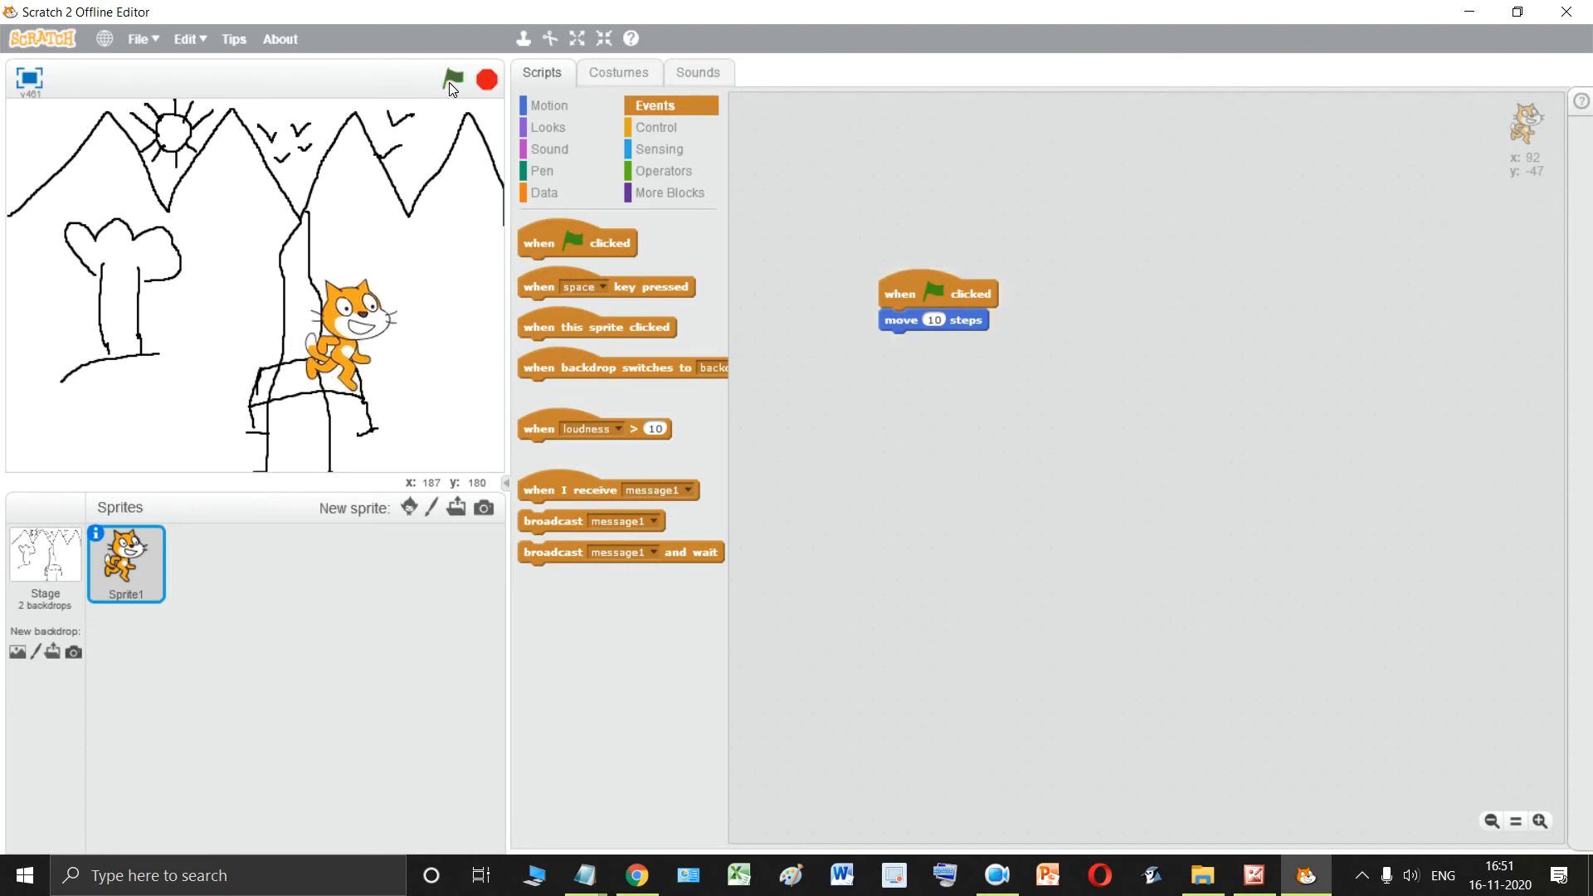
Run the 10-step script repeatedly until the cat stands past the bridge at about x 142, y -47.
left_click(449, 82)
left_click(450, 82)
left_click(449, 82)
left_click(450, 82)
left_click(450, 83)
left_click(449, 82)
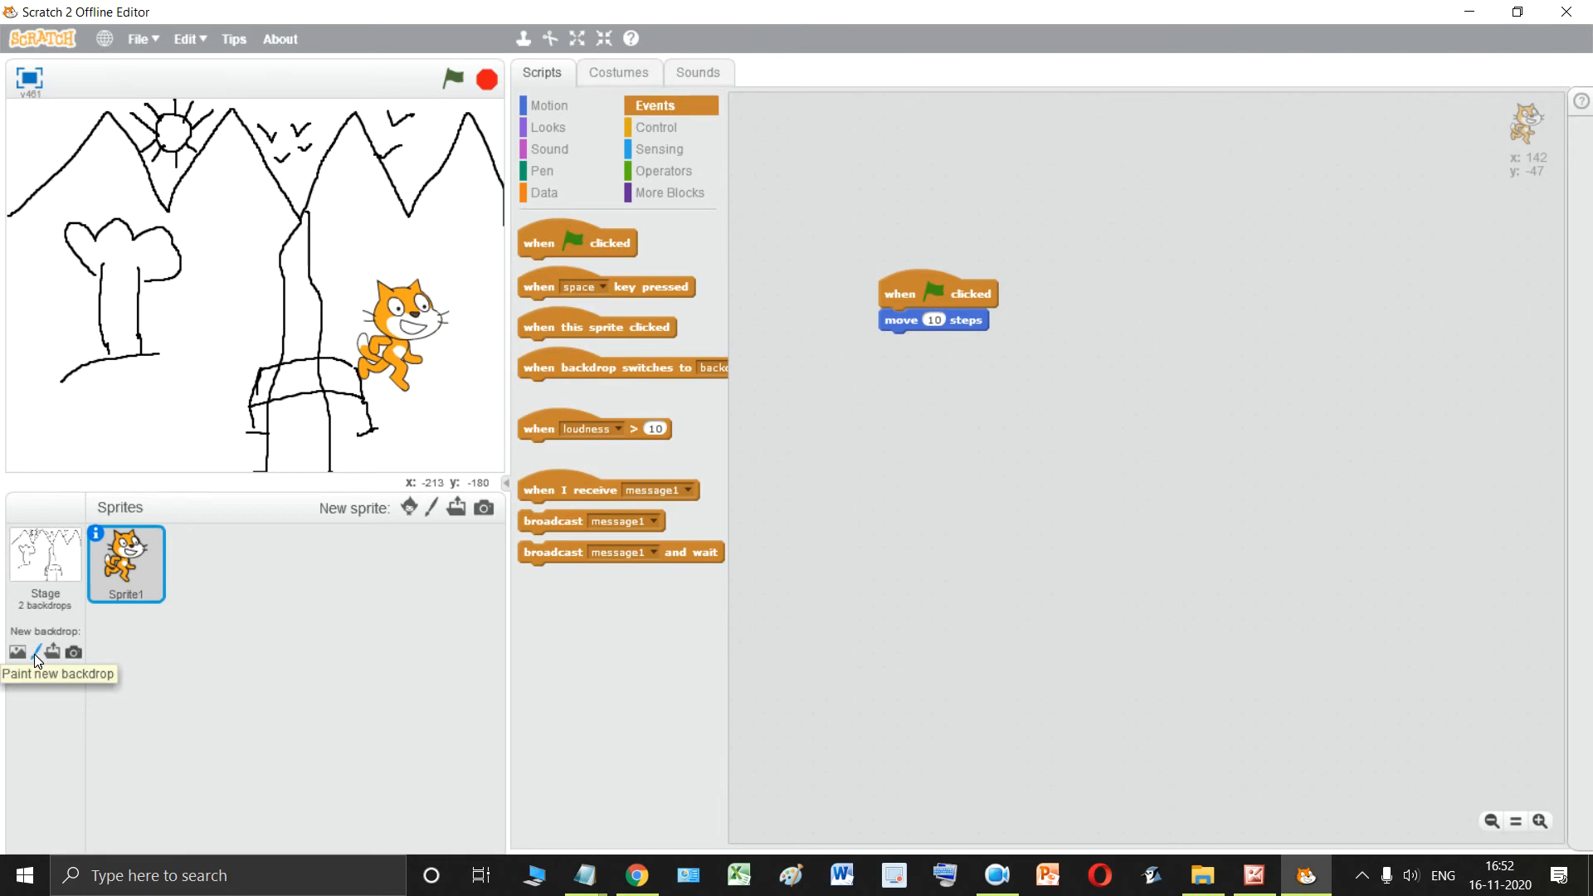
Delete the hand-painted backdrop2 from the stage and move the cat back near the stage's centre.
left_click(51, 538)
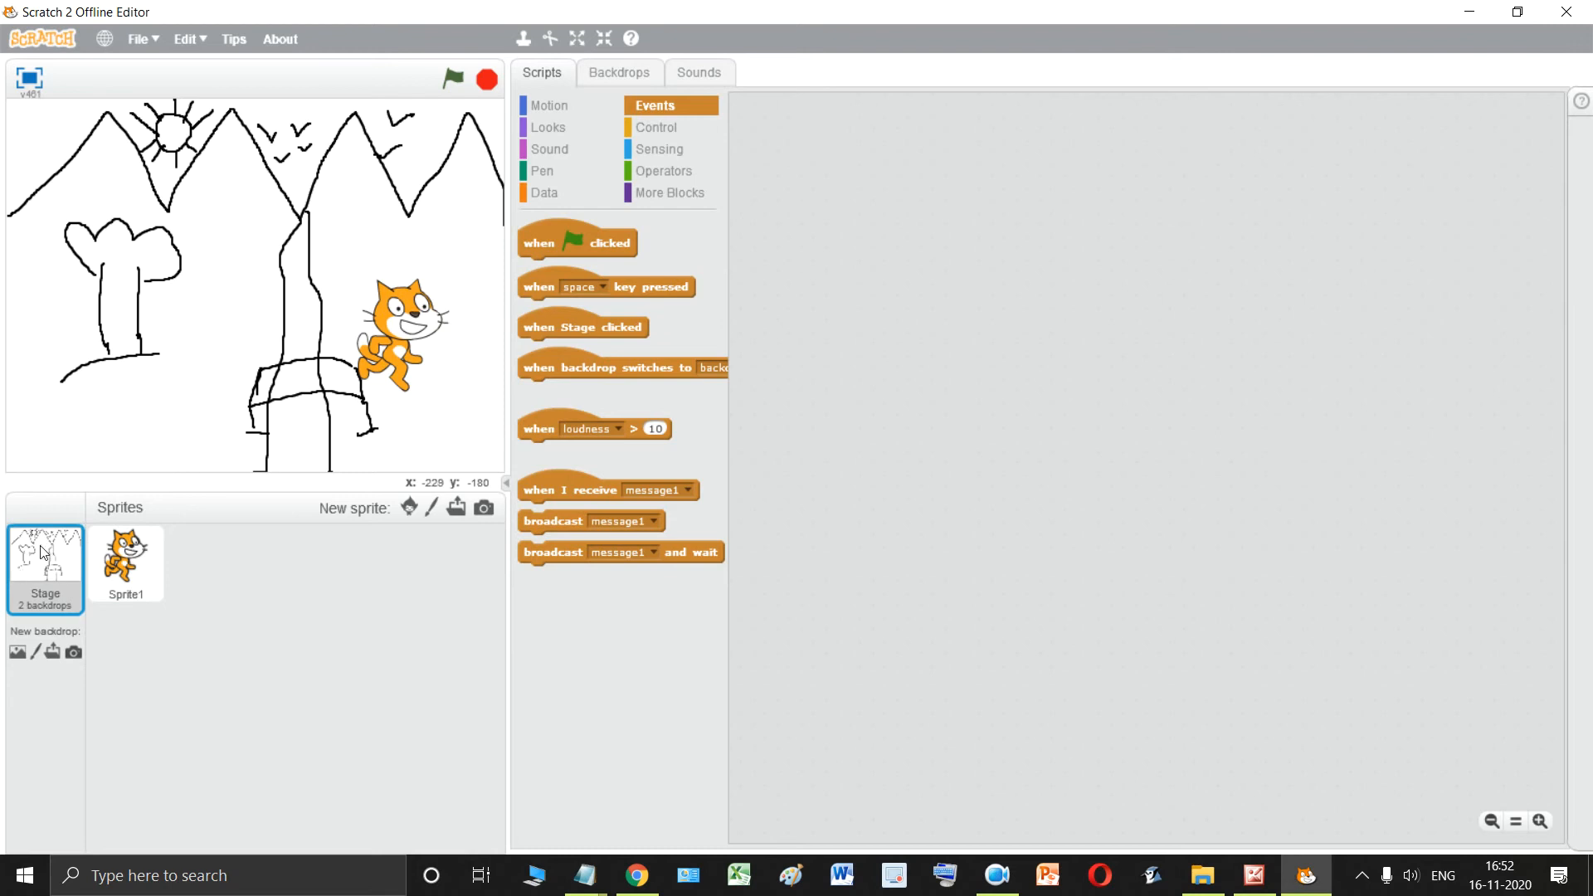
left_click(638, 69)
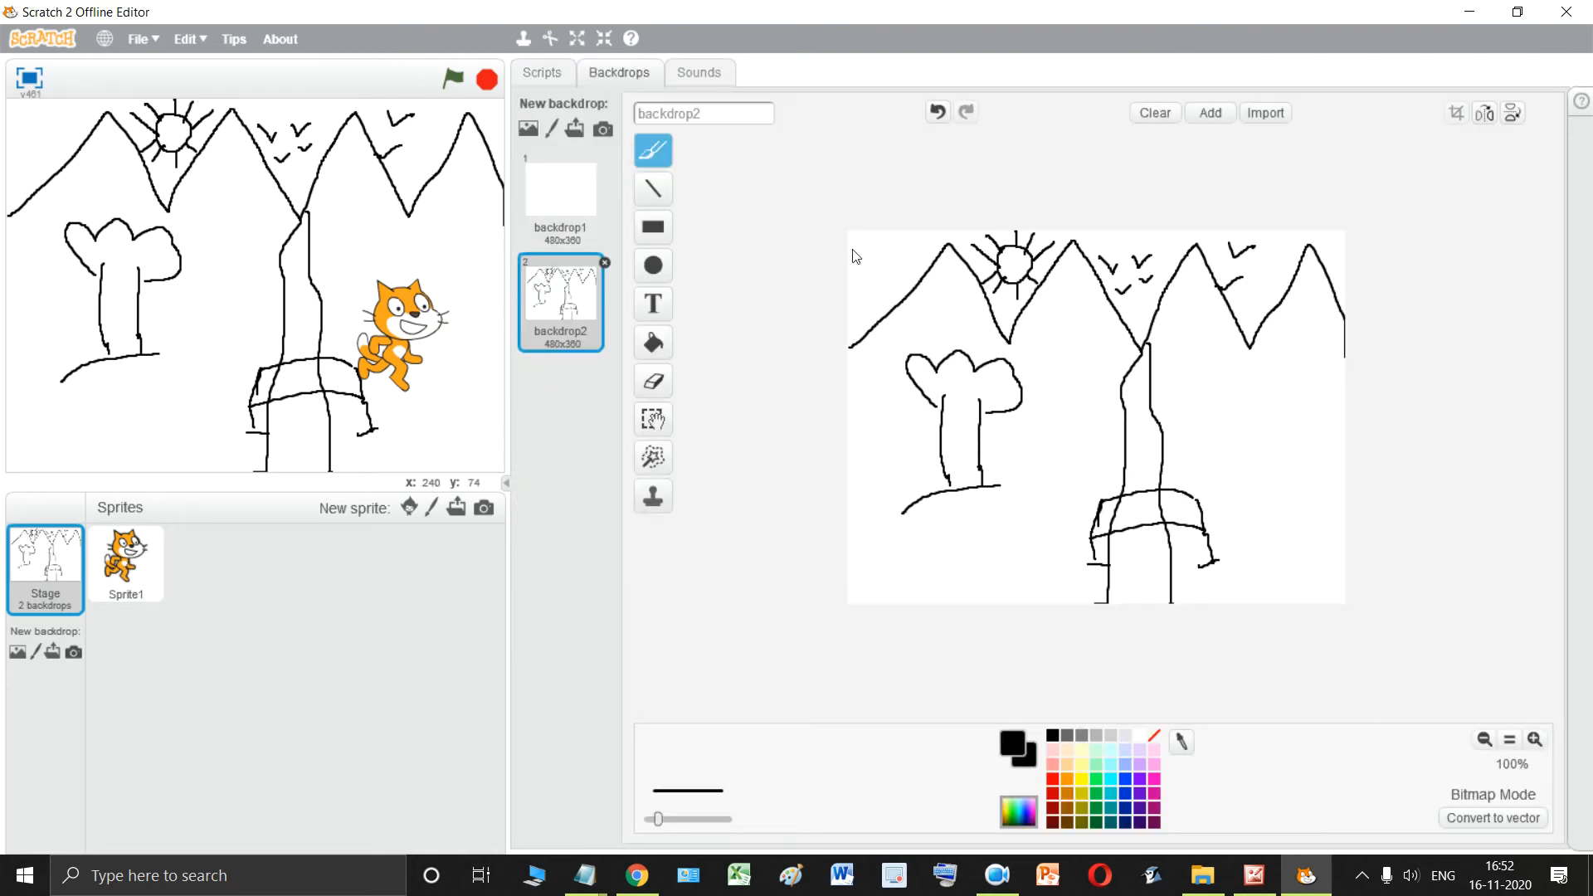
right_click(576, 309)
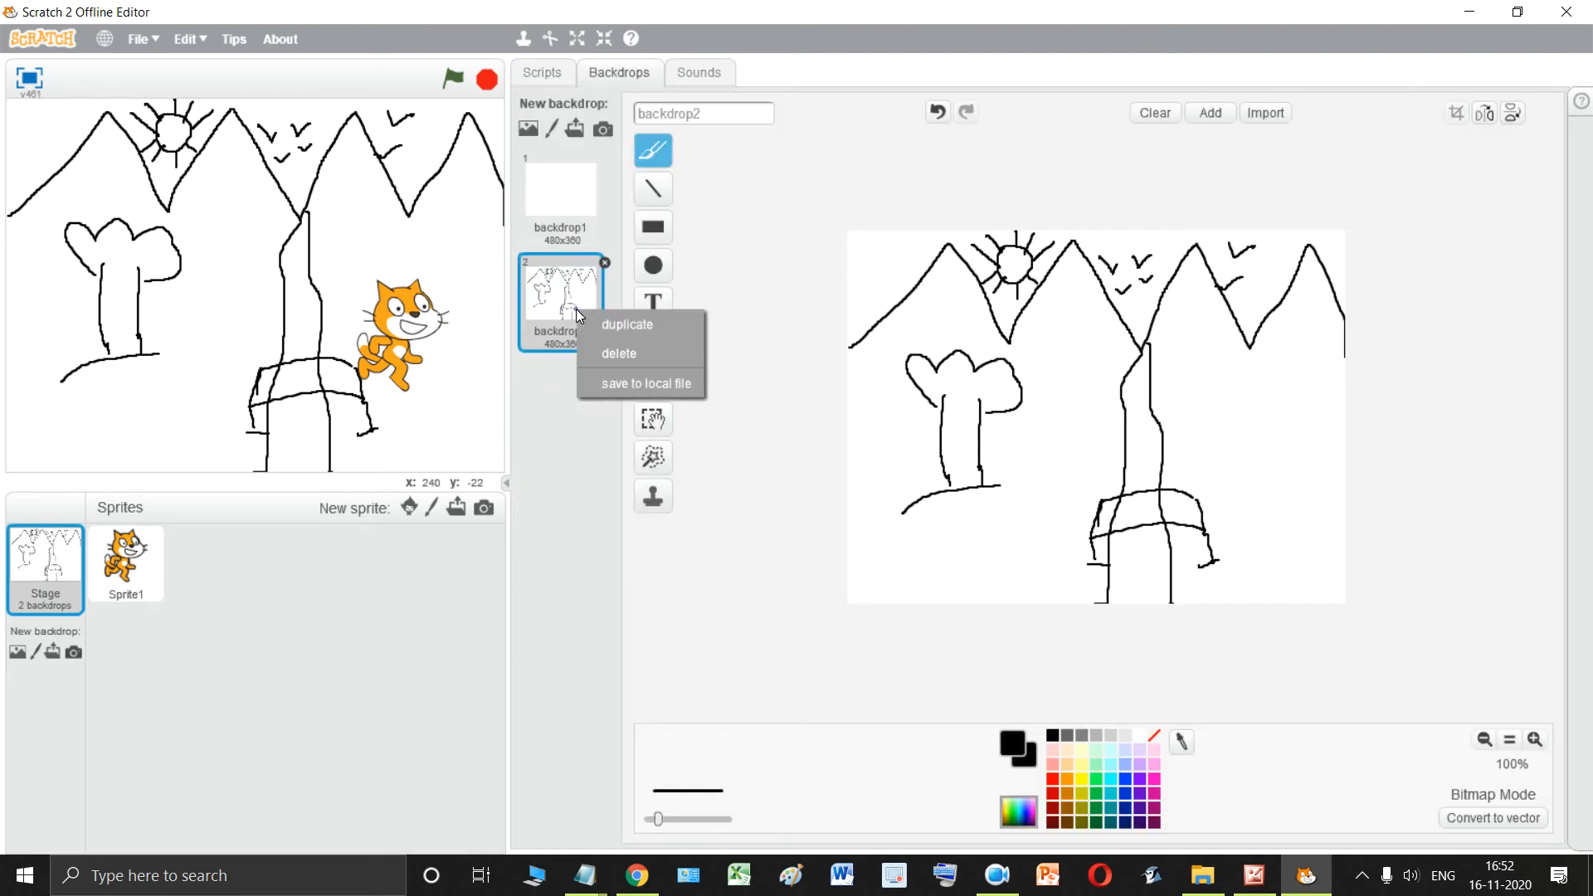
left_click(605, 352)
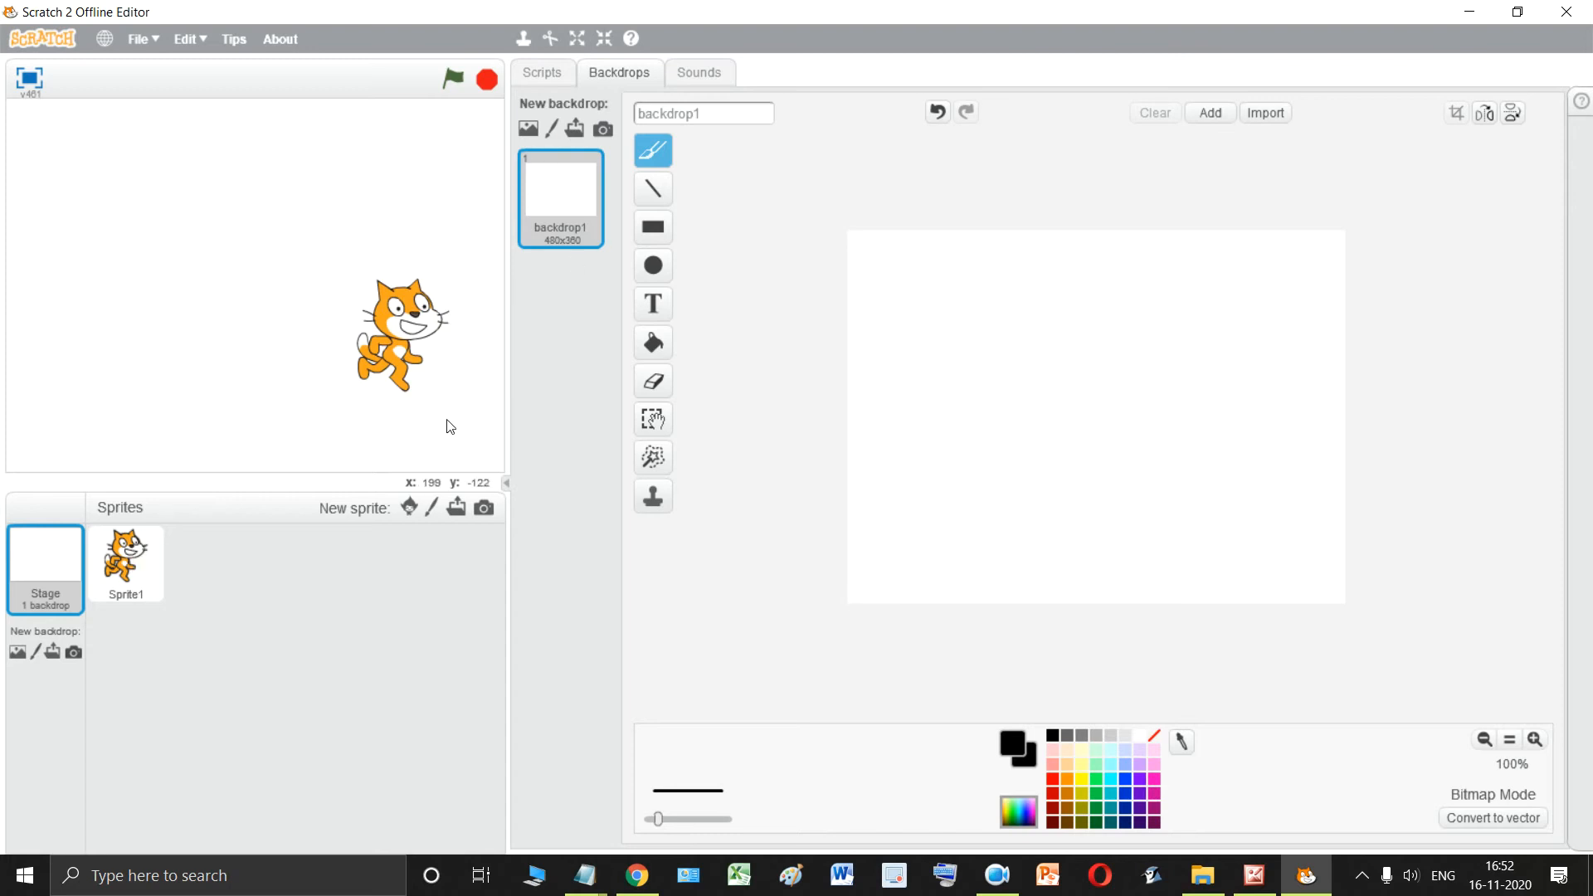
left_click_drag(396, 335, 232, 276)
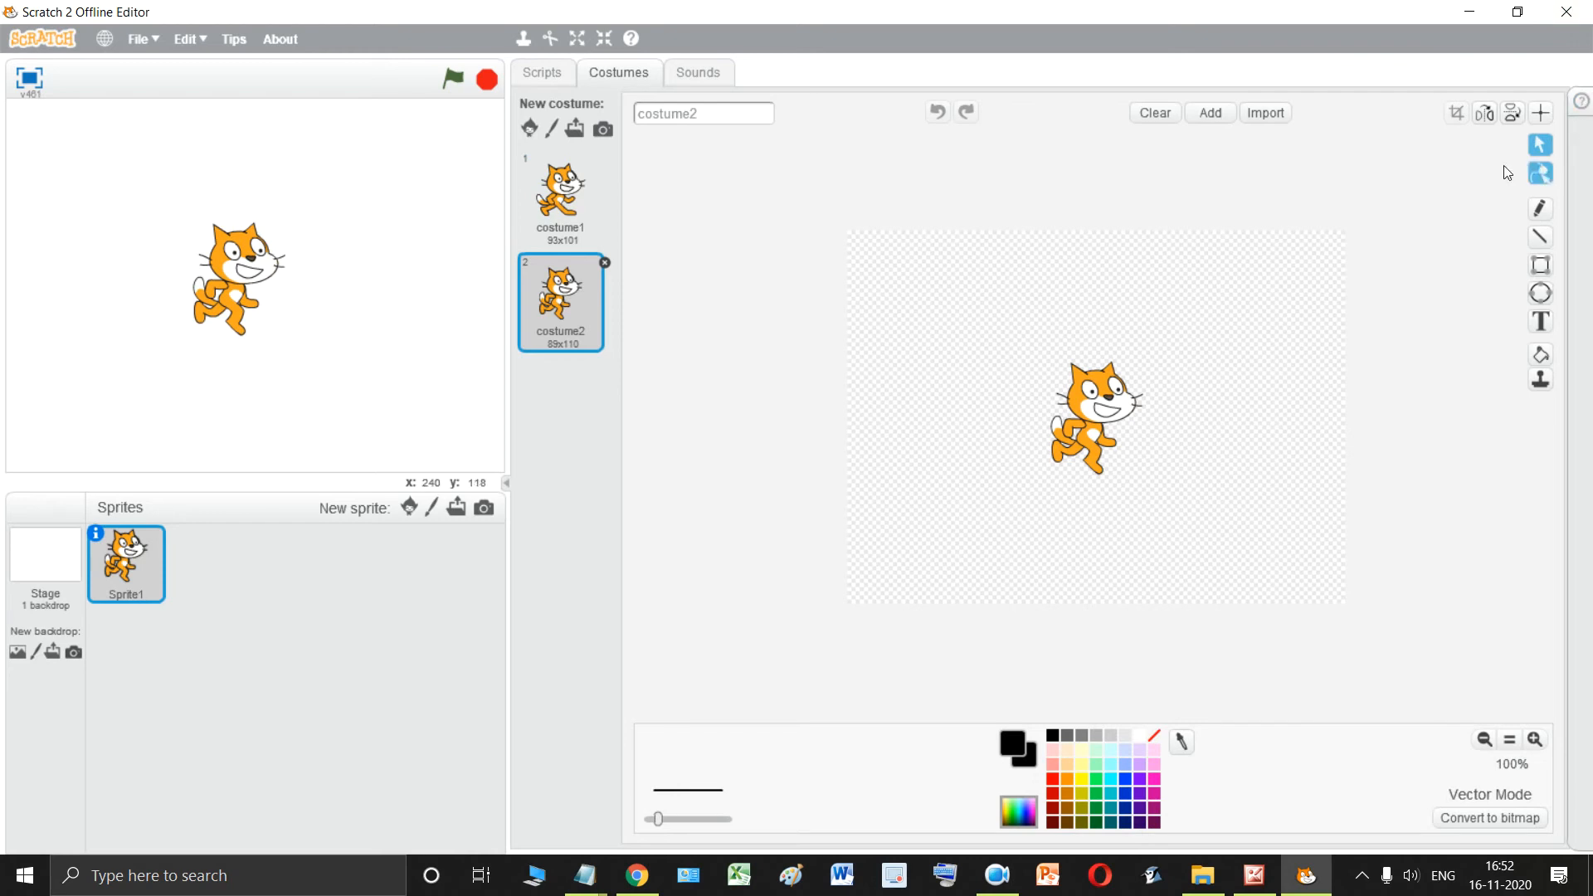
Switch to the textbook page in Microsoft Office 2010, read the Upload Backdrop From File option, and return to Scratch 2.
left_click(1474, 11)
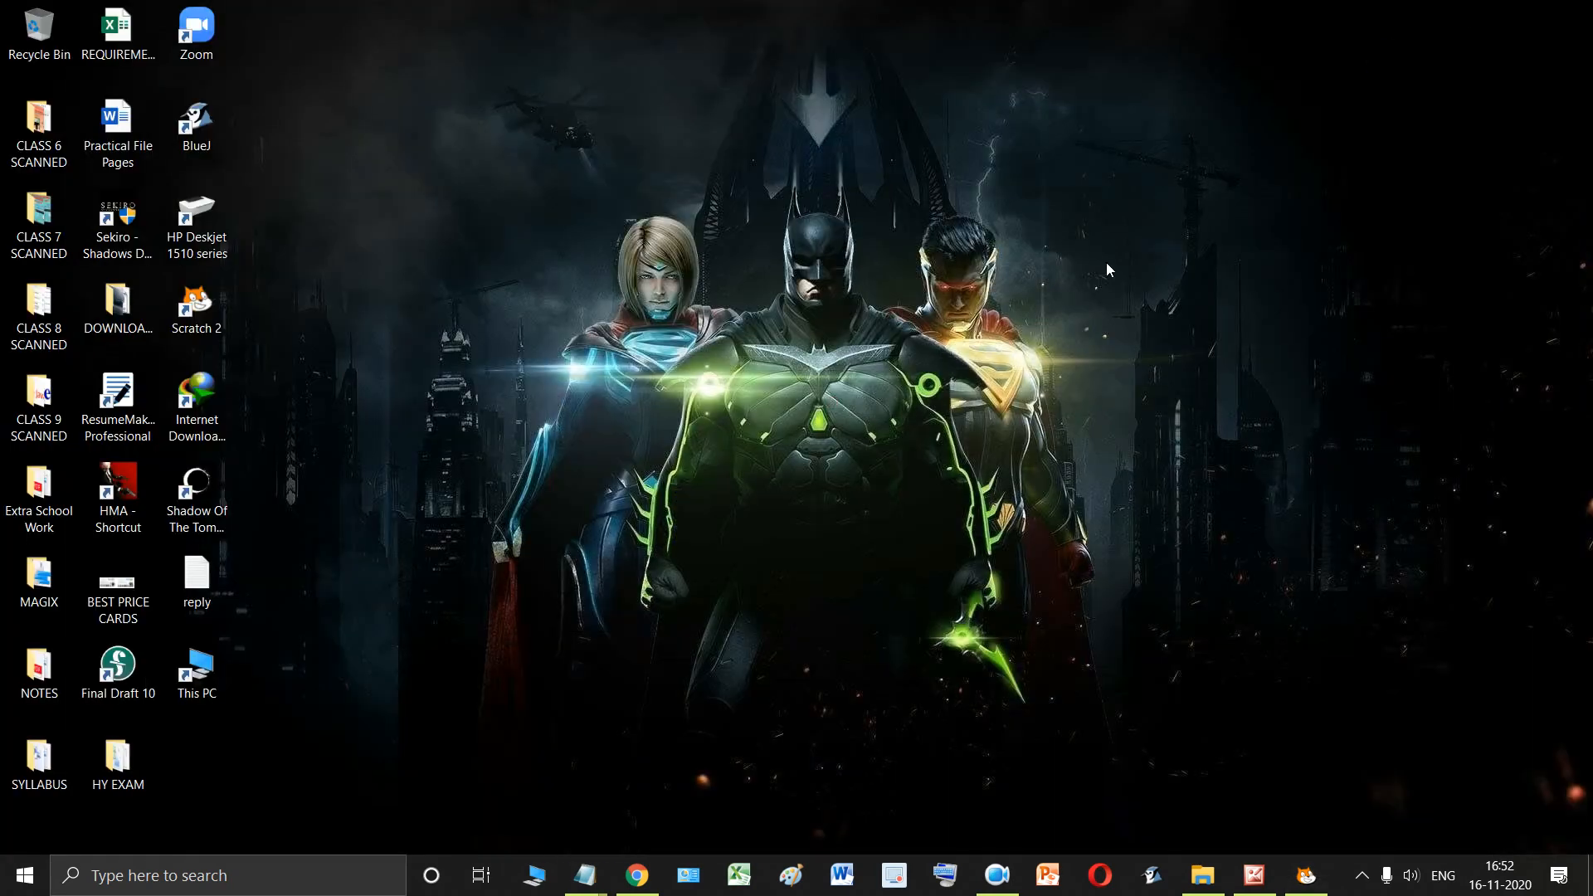
left_click(1254, 876)
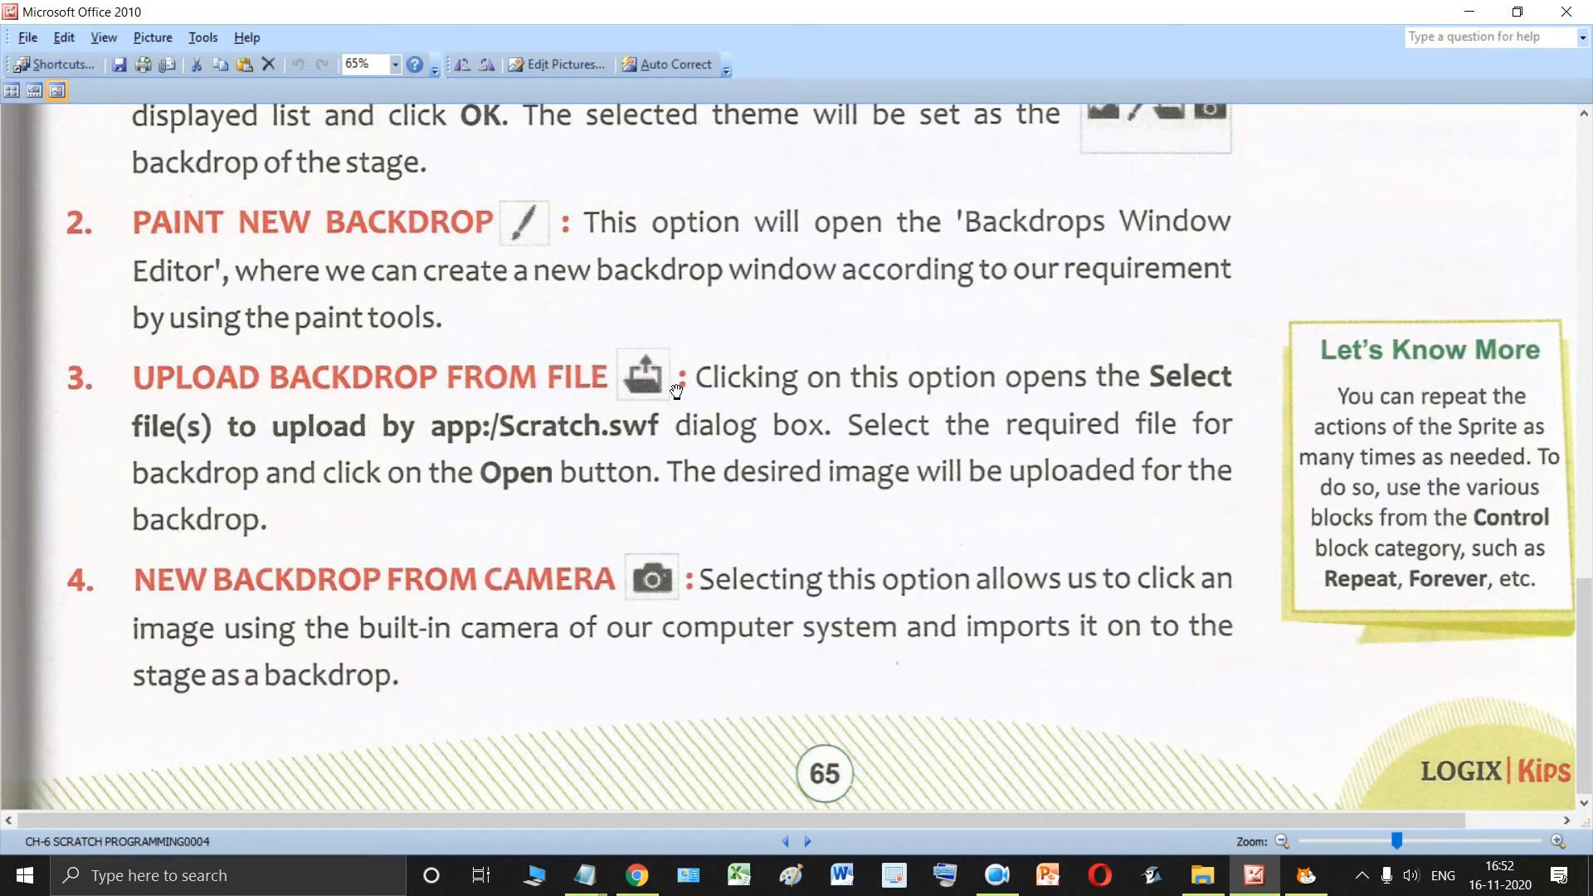
left_click(1306, 876)
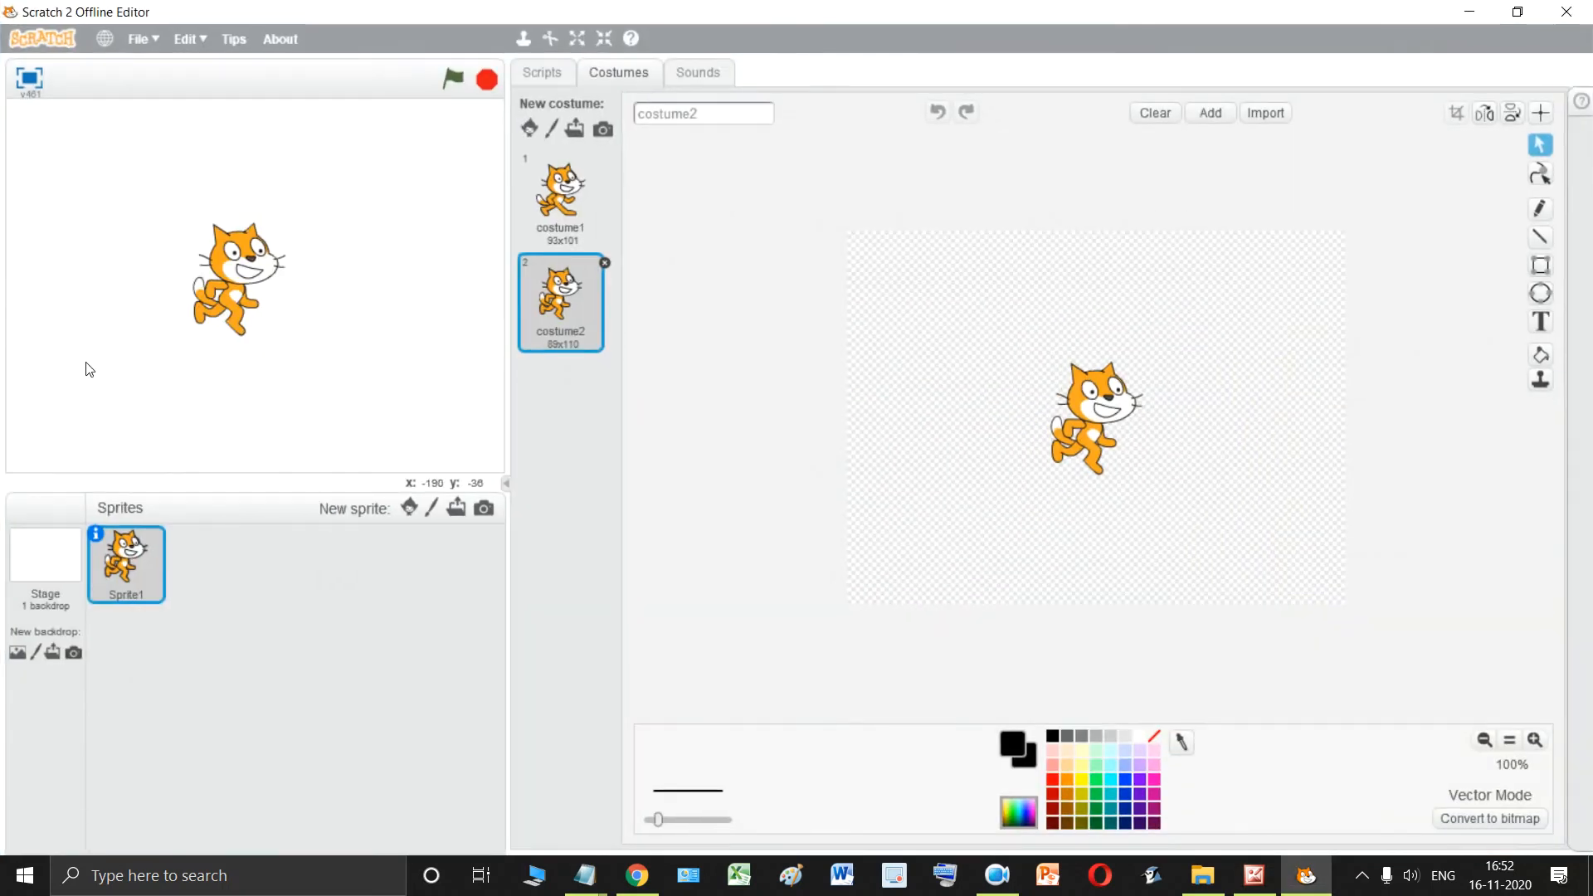
left_click(1470, 11)
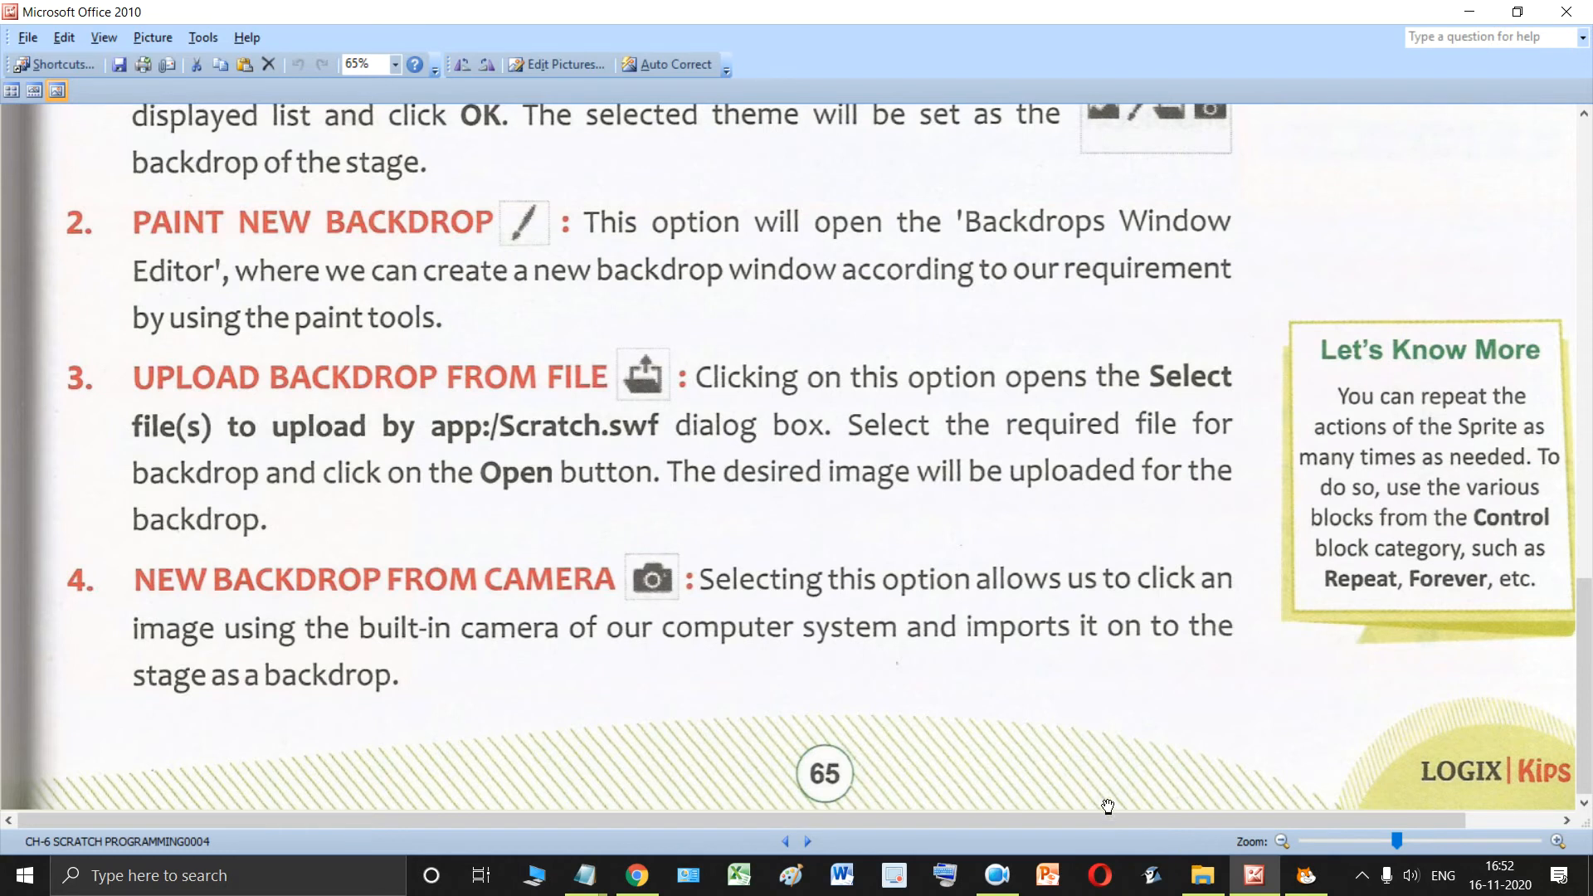
left_click(1305, 873)
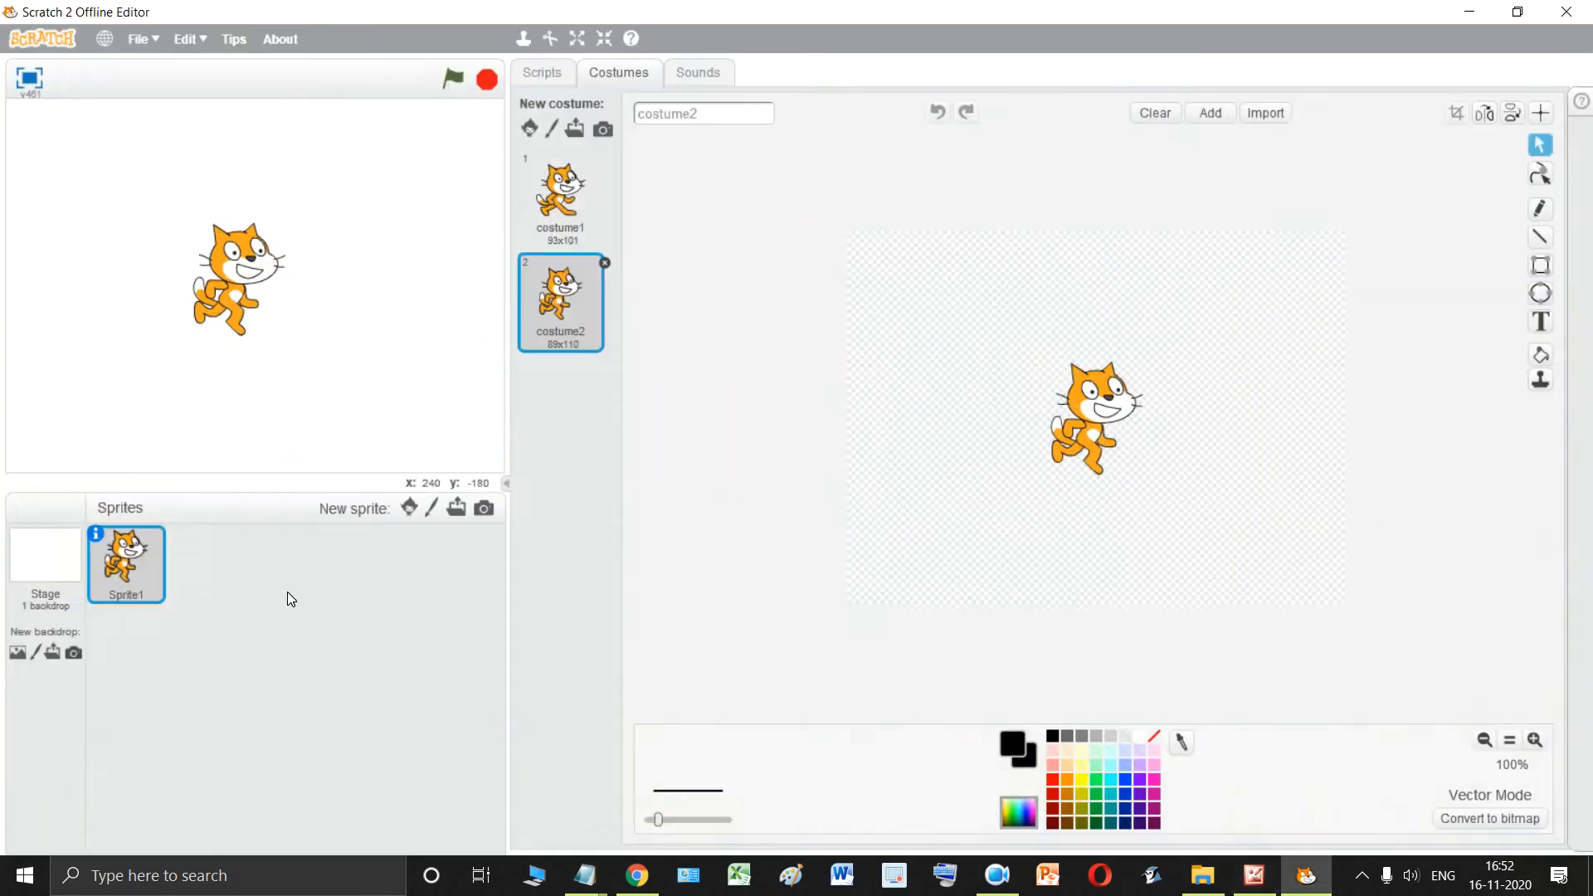
left_click(48, 654)
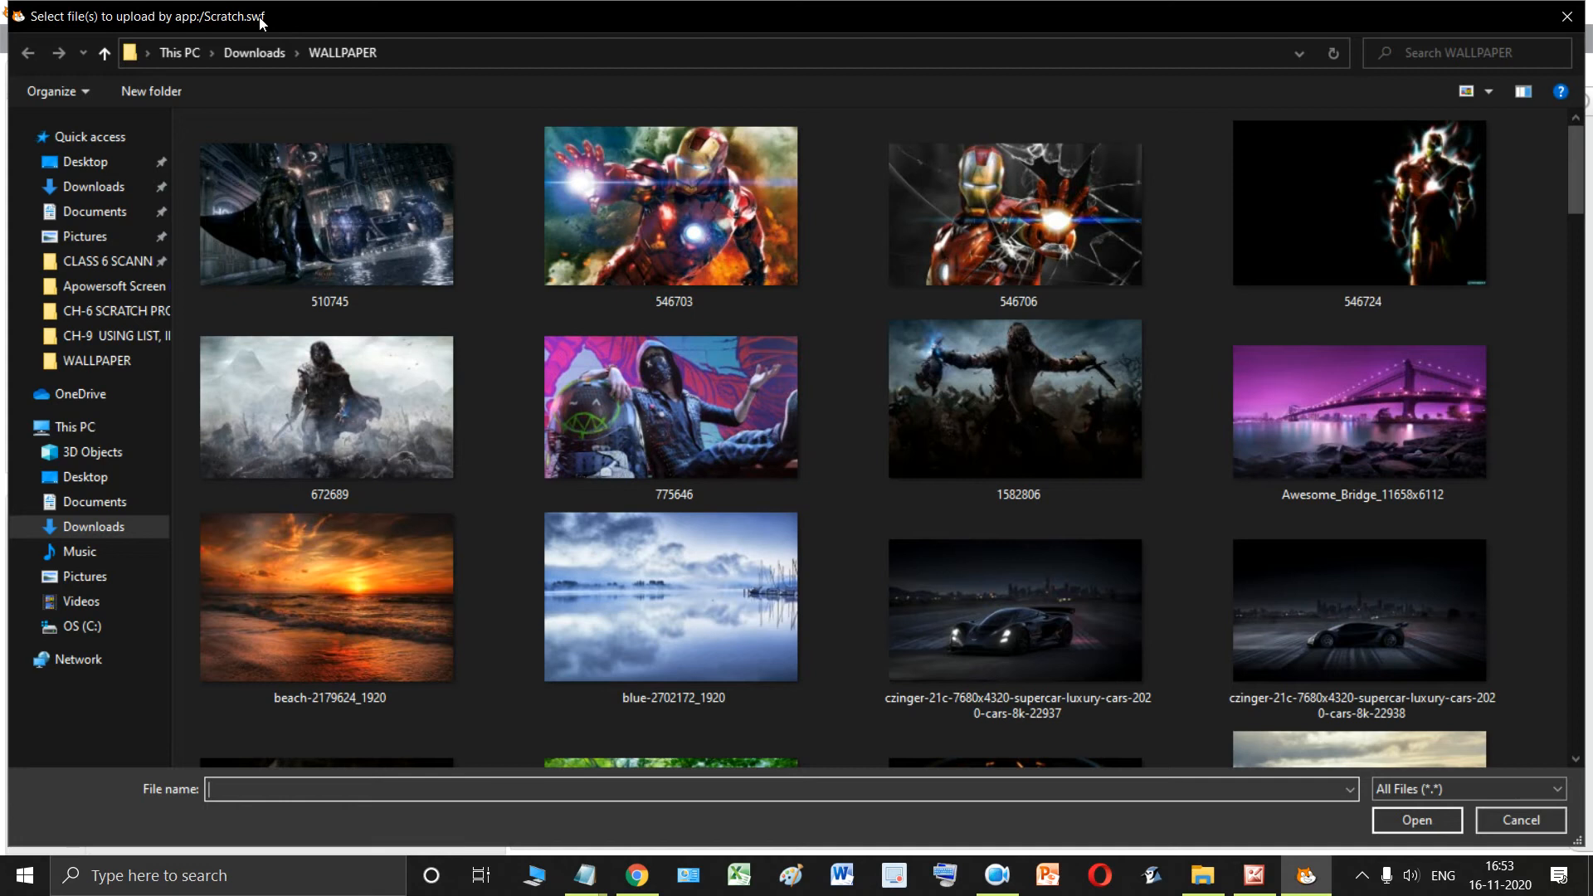
left_click(113, 171)
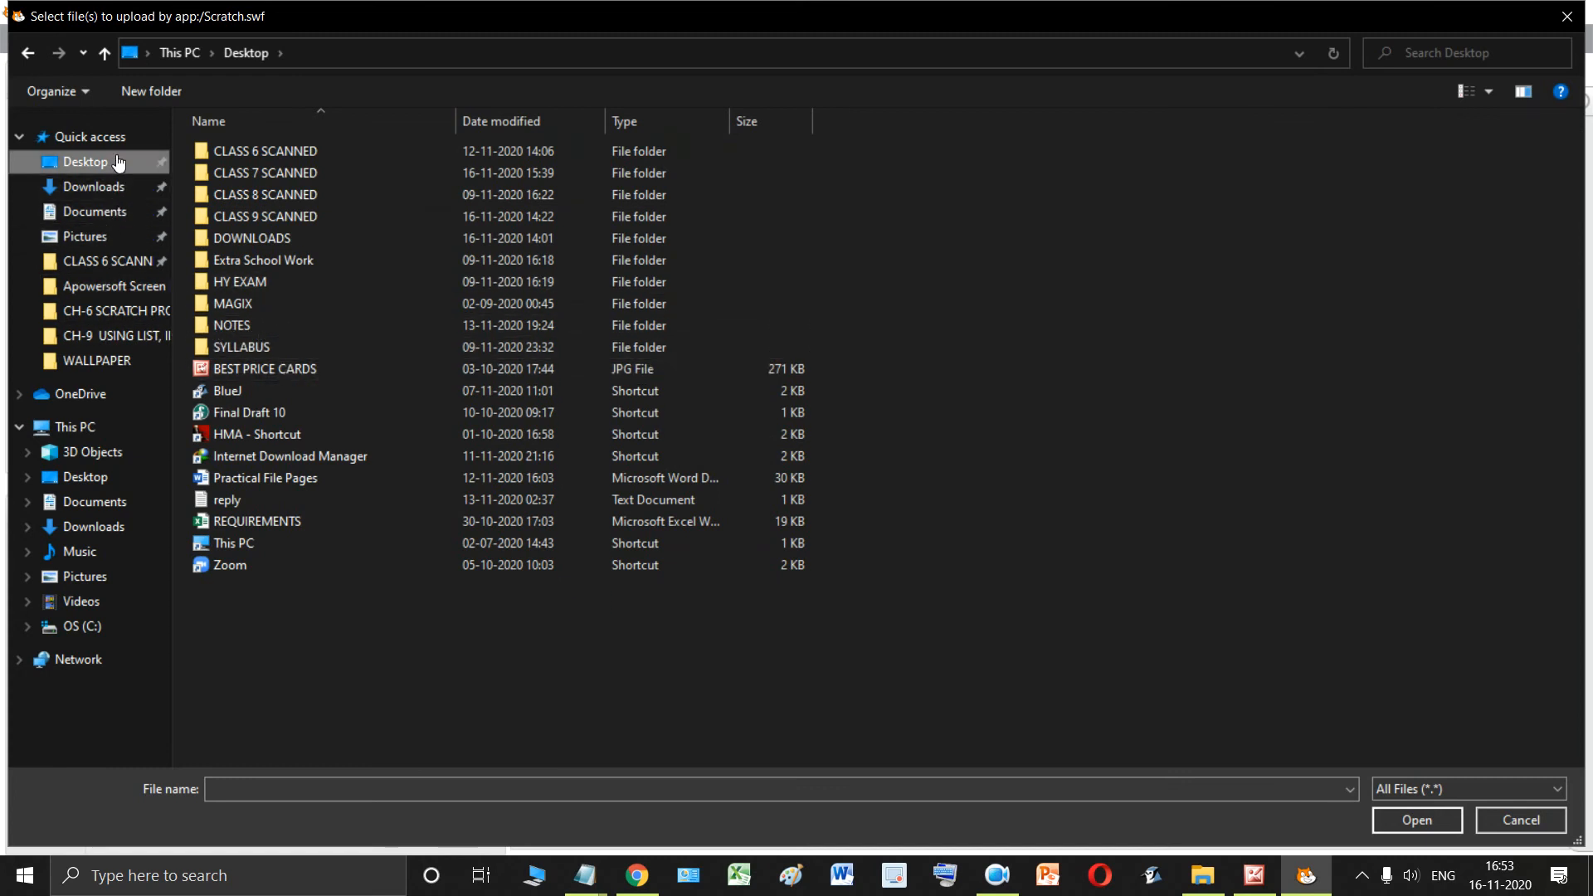
left_click(122, 243)
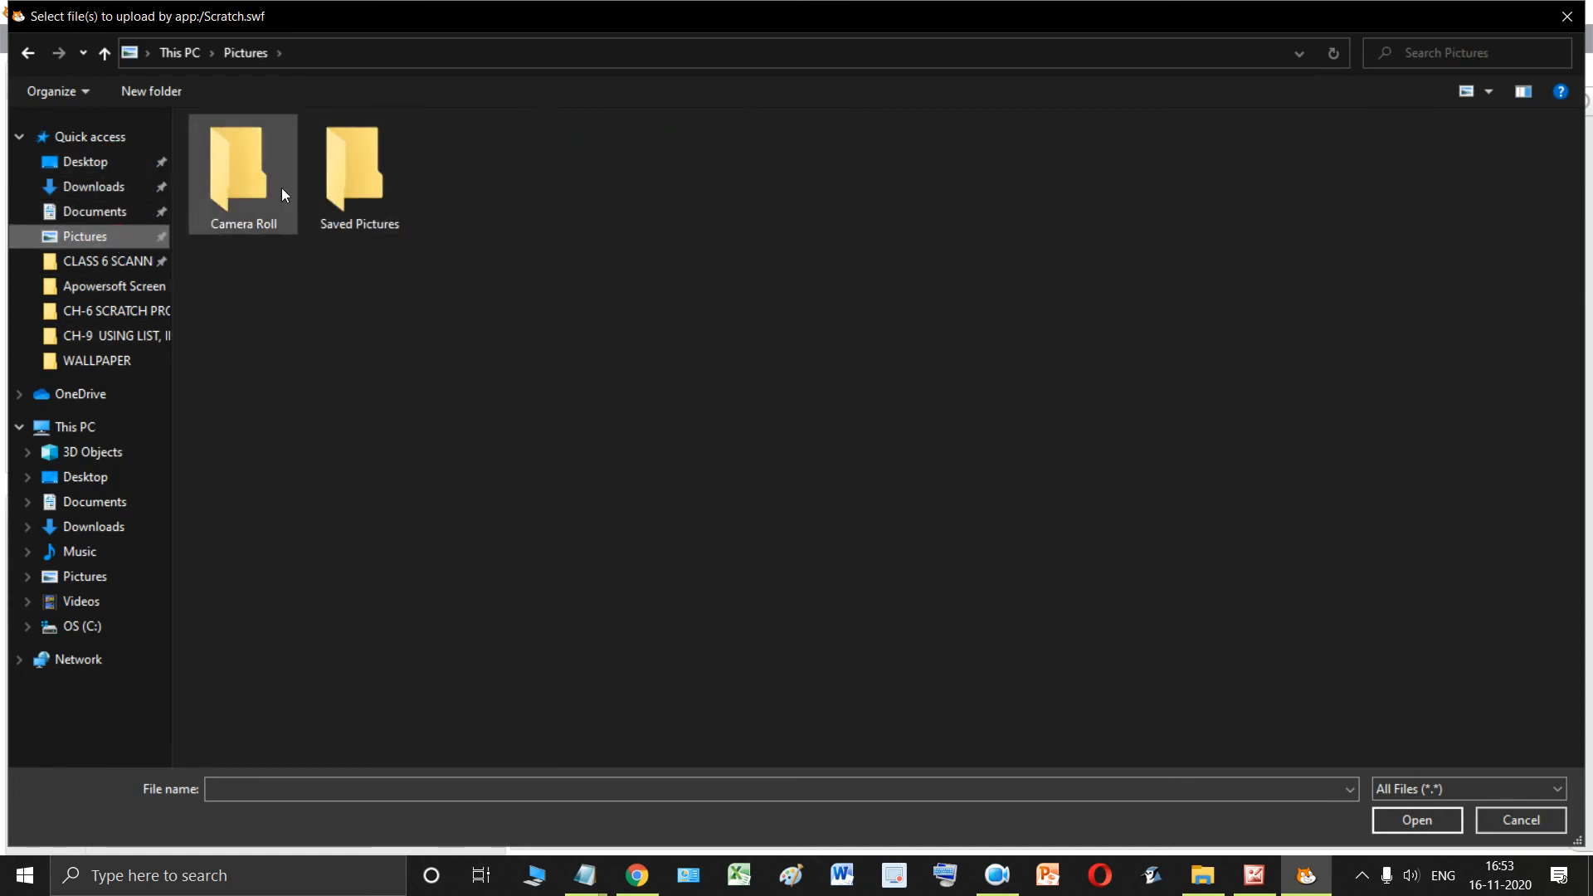
left_click(93, 187)
scroll(658, 390, "down", 15)
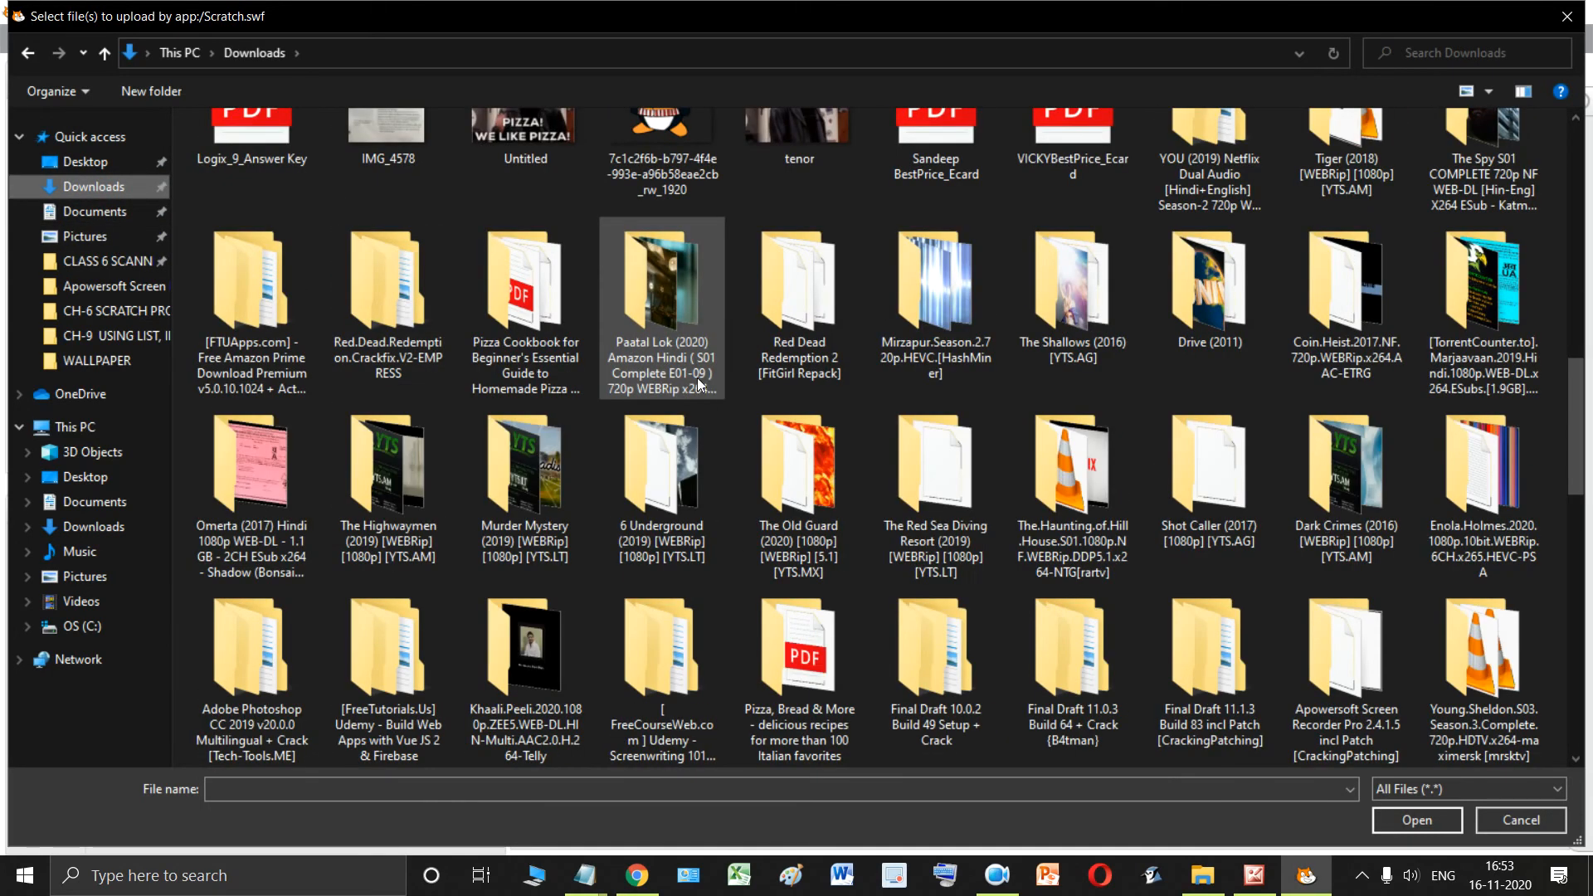
scroll(700, 385, "up", 5)
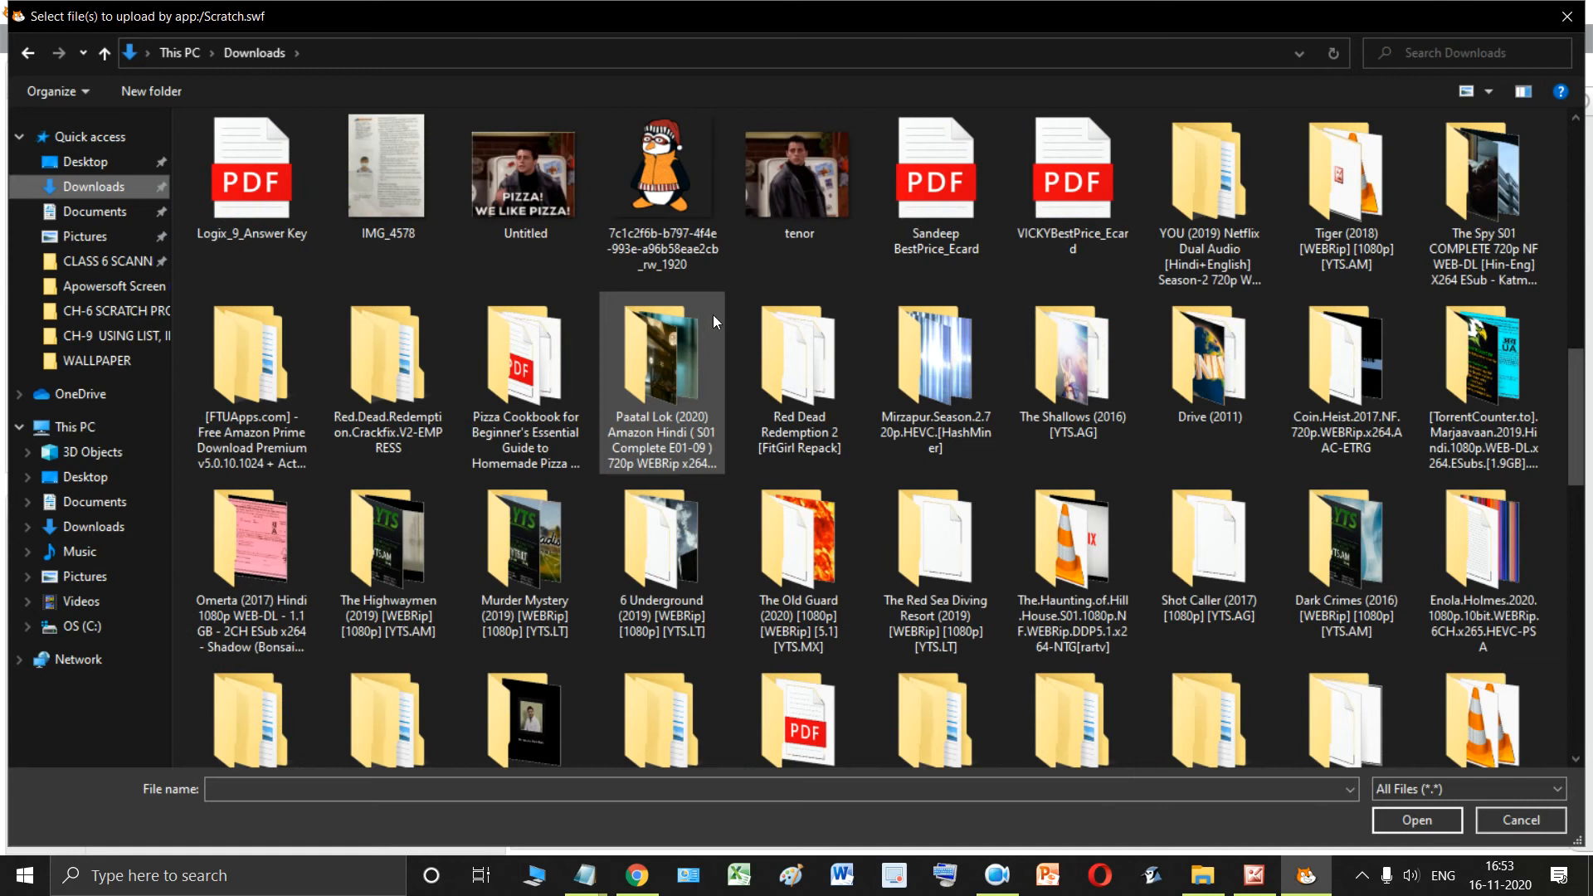
scroll(705, 324, "up", 5)
scroll(702, 338, "down", 5)
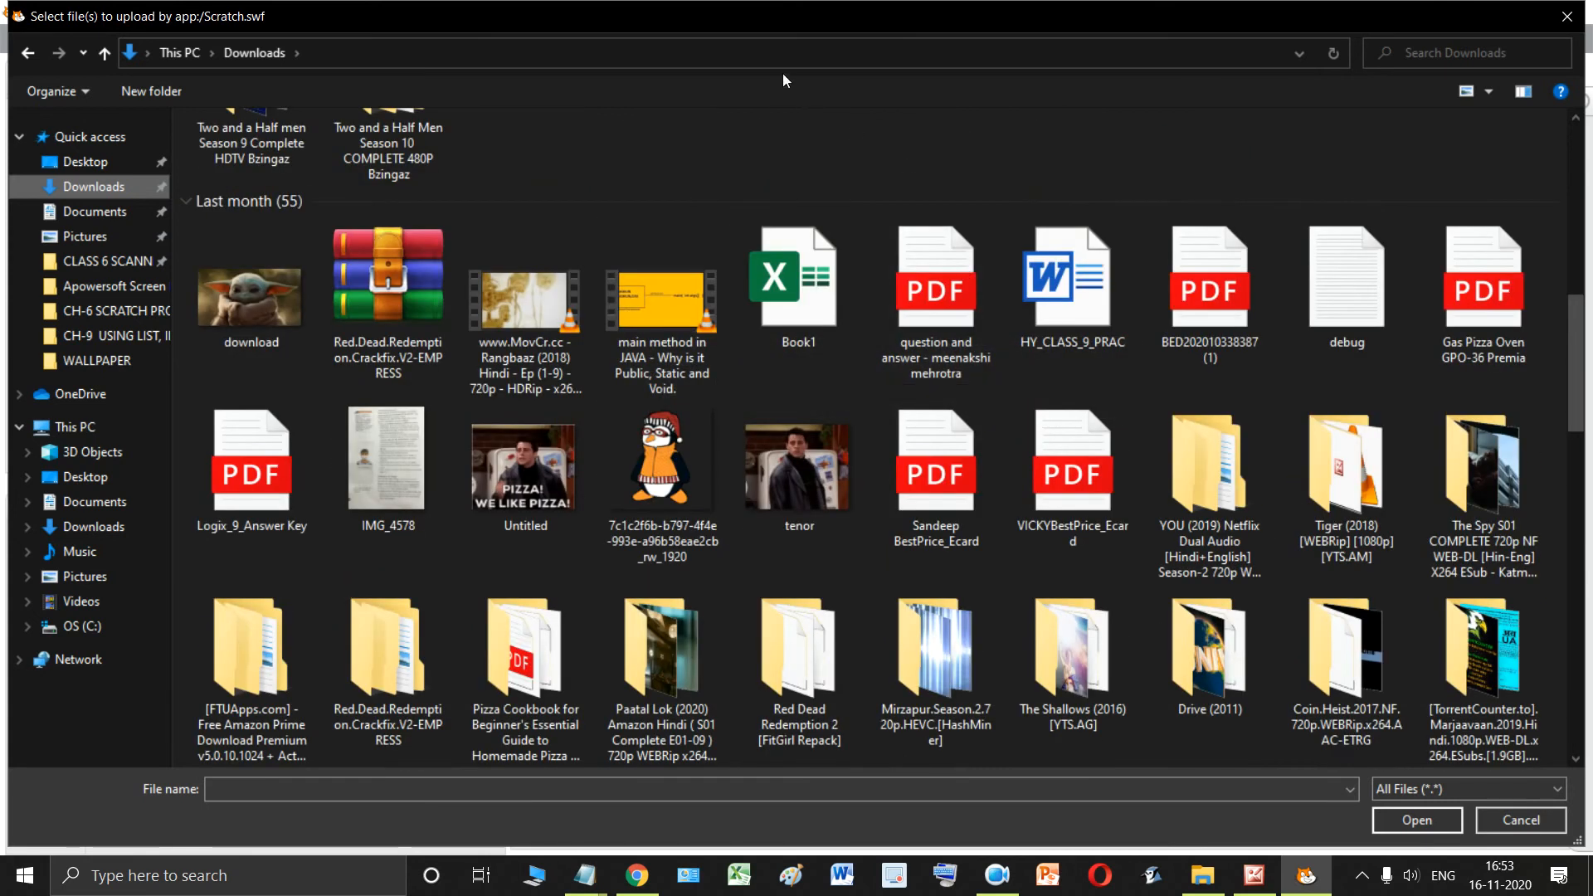
left_click(1473, 57)
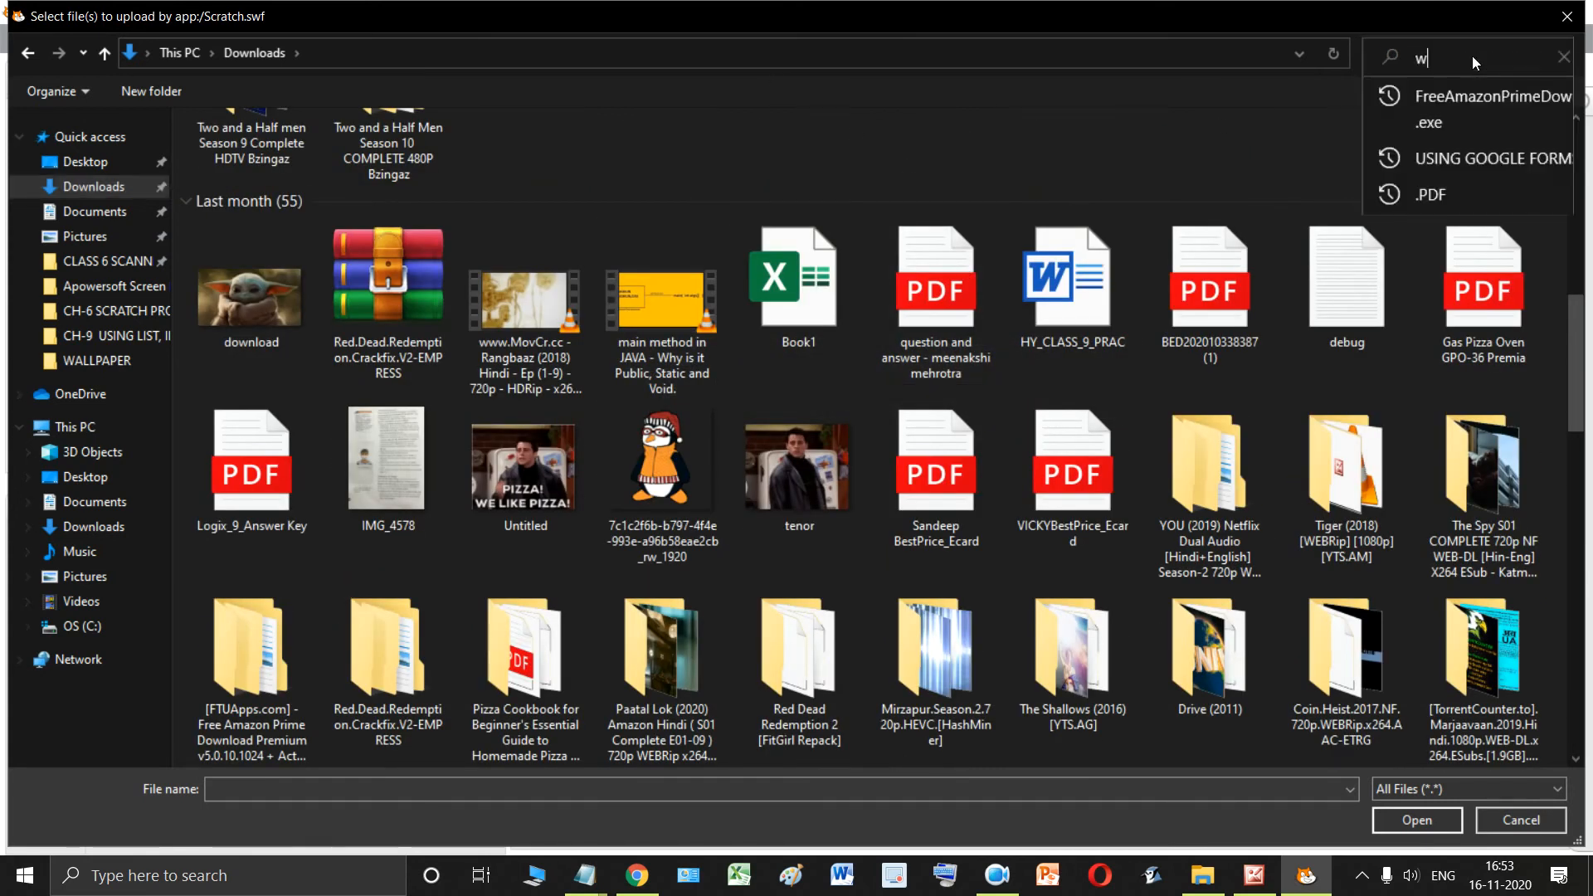
type("w")
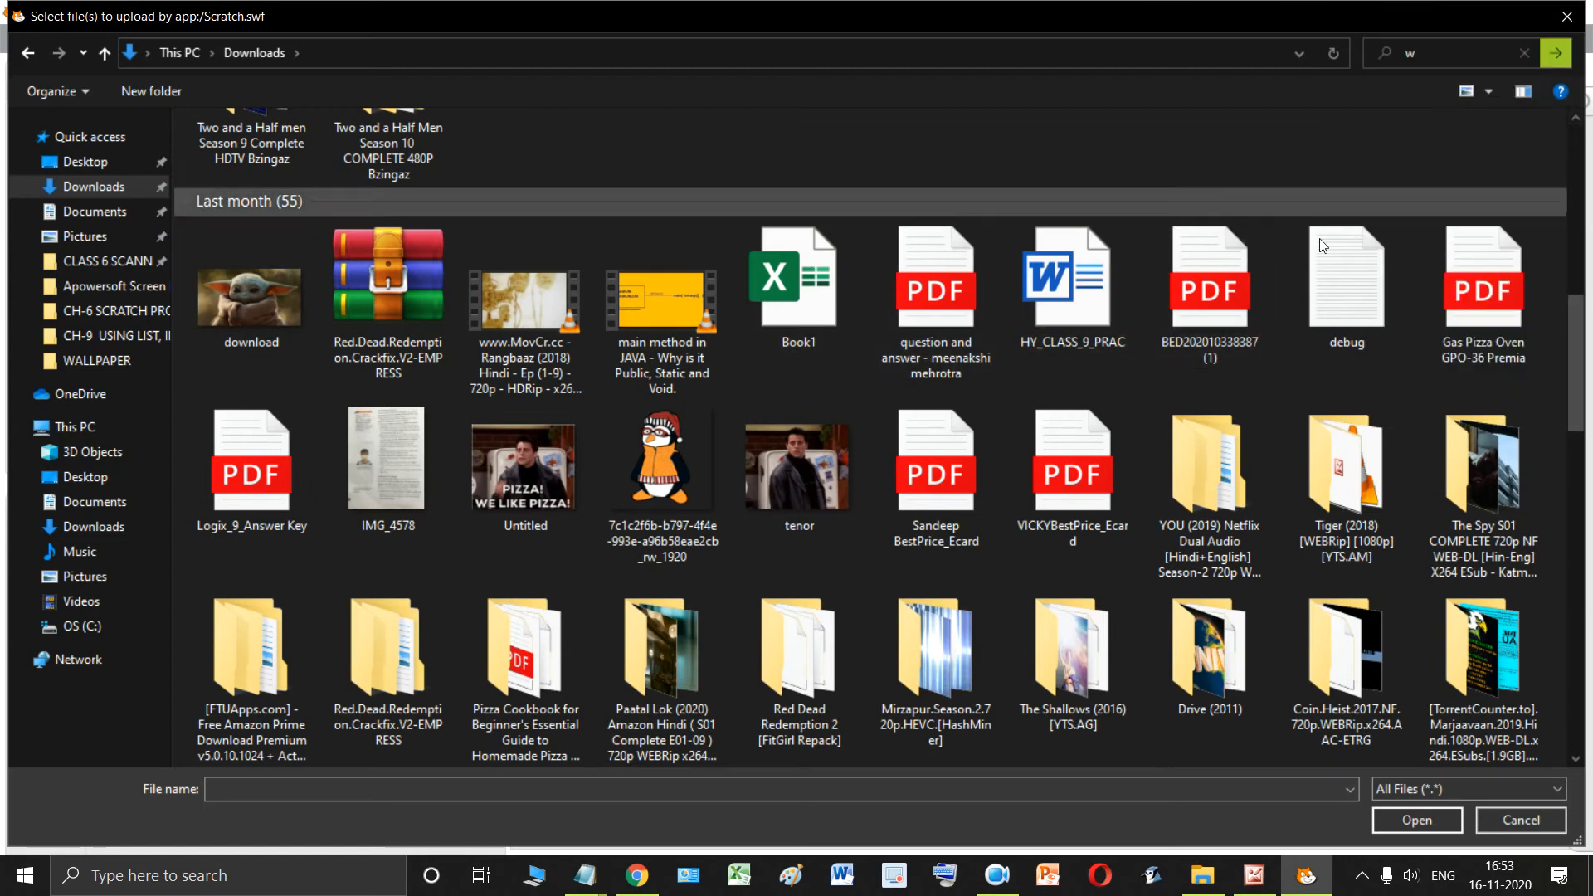
left_click(1386, 503)
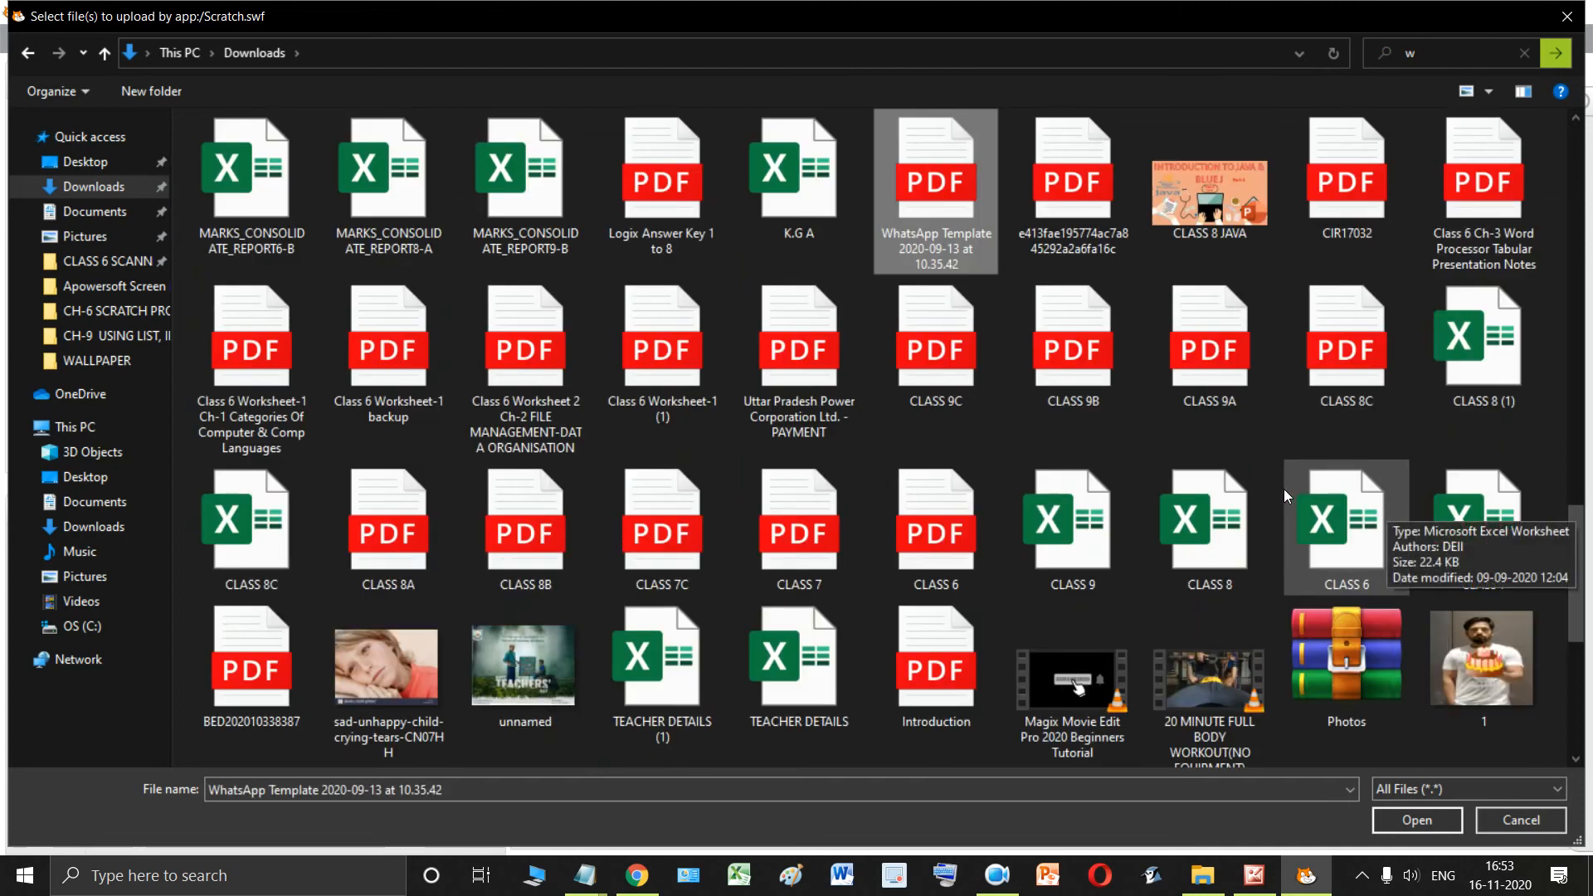
scroll(1295, 489, "up", 5)
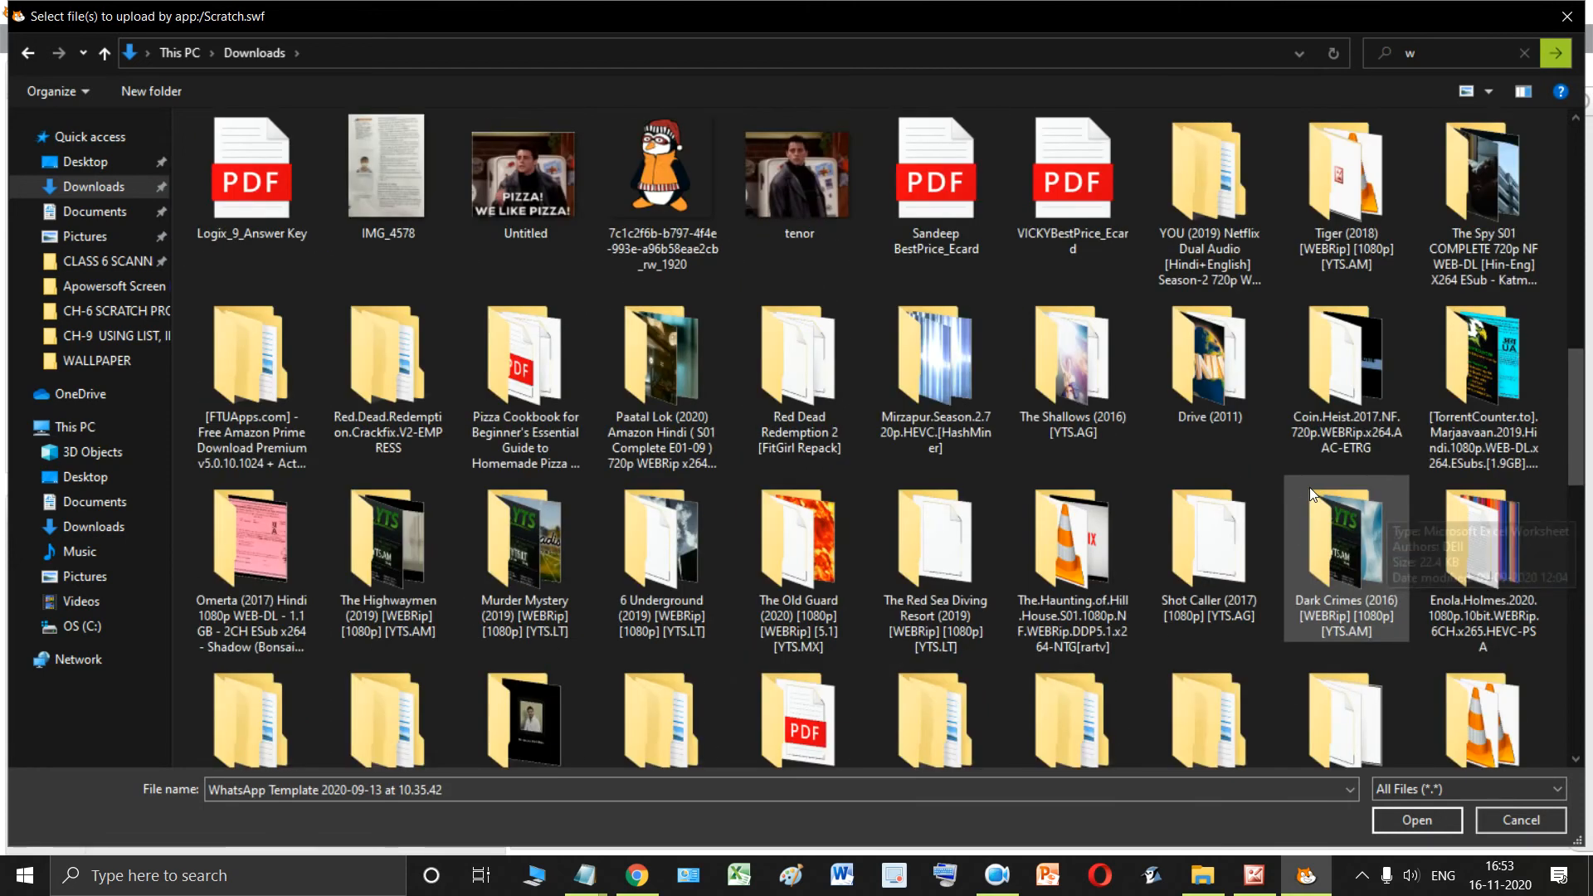
scroll(1309, 486, "up", 5)
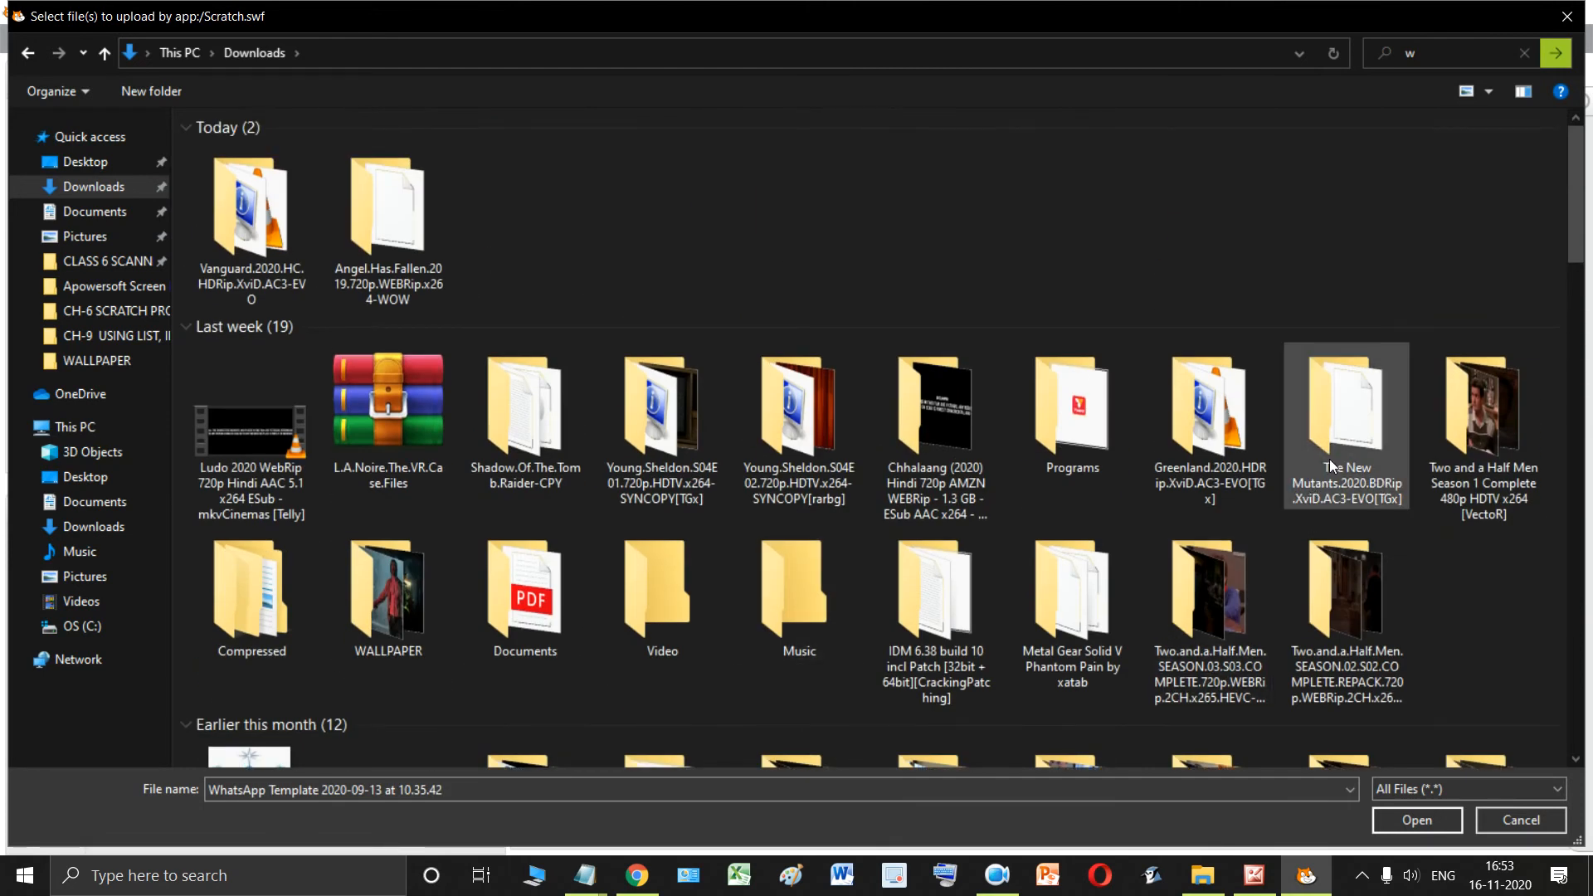
scroll(1329, 460, "down", 4)
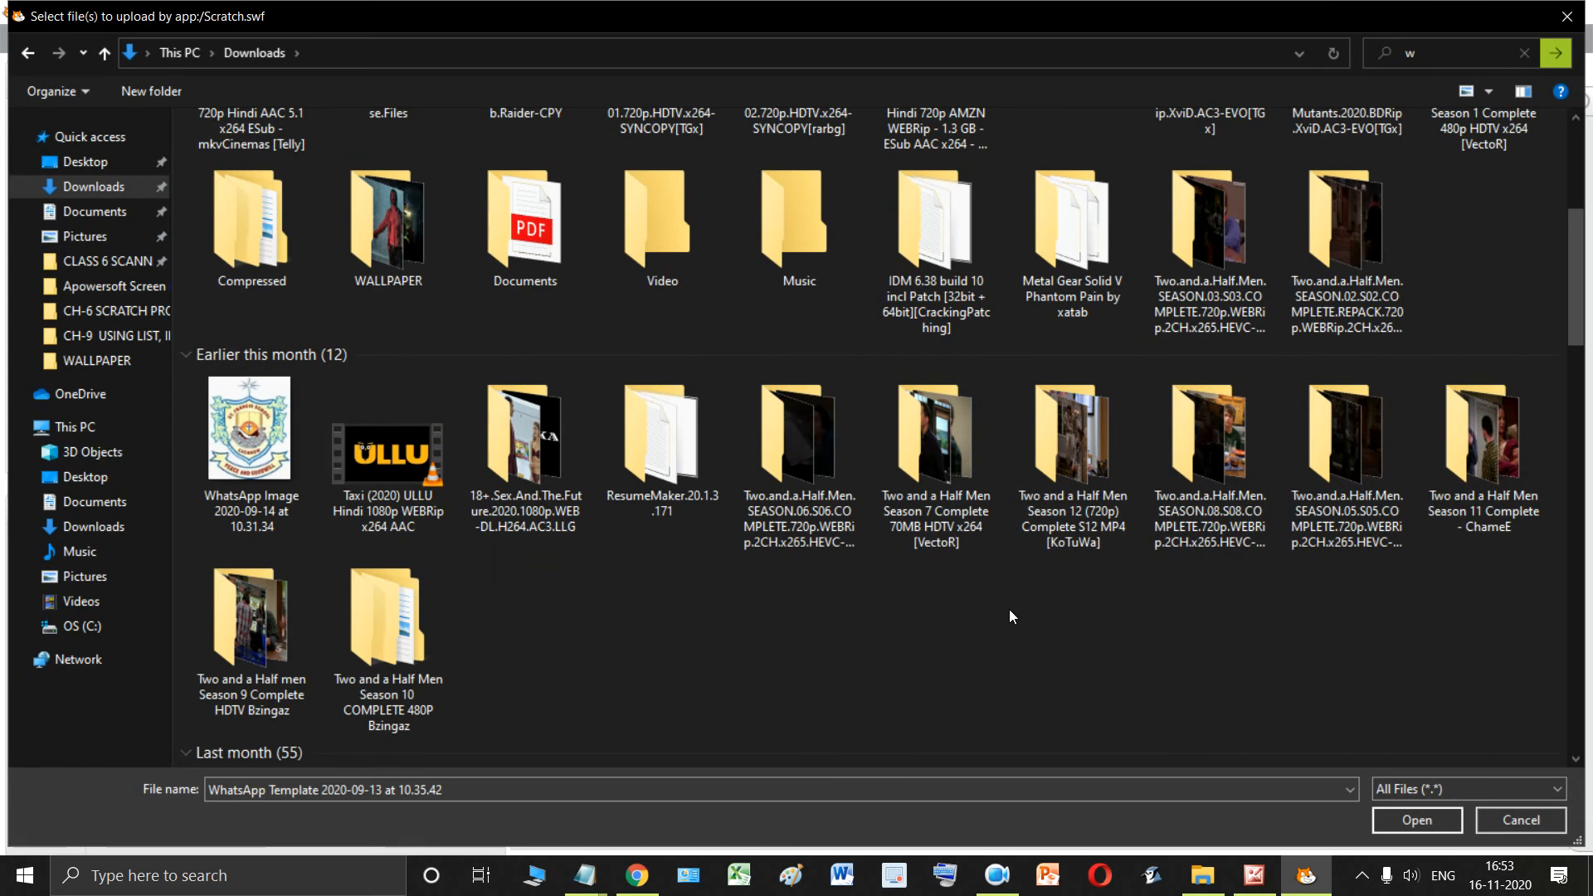
left_click(1568, 16)
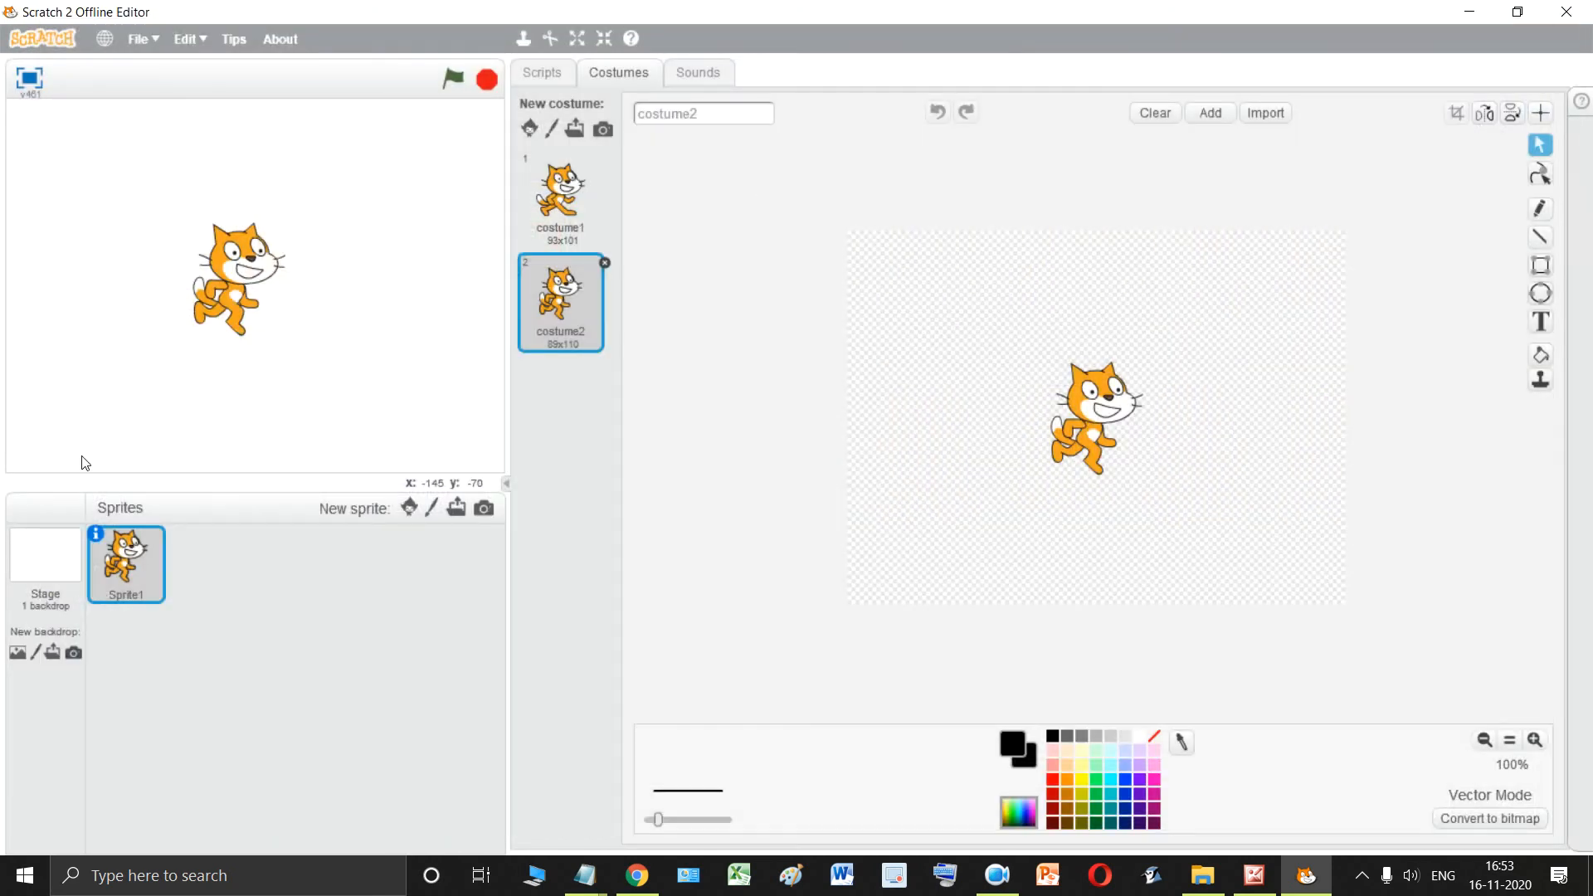
Upload landscape-1802337_1920 from the WALLPAPER folder in Downloads as a new stage backdrop.
left_click(52, 652)
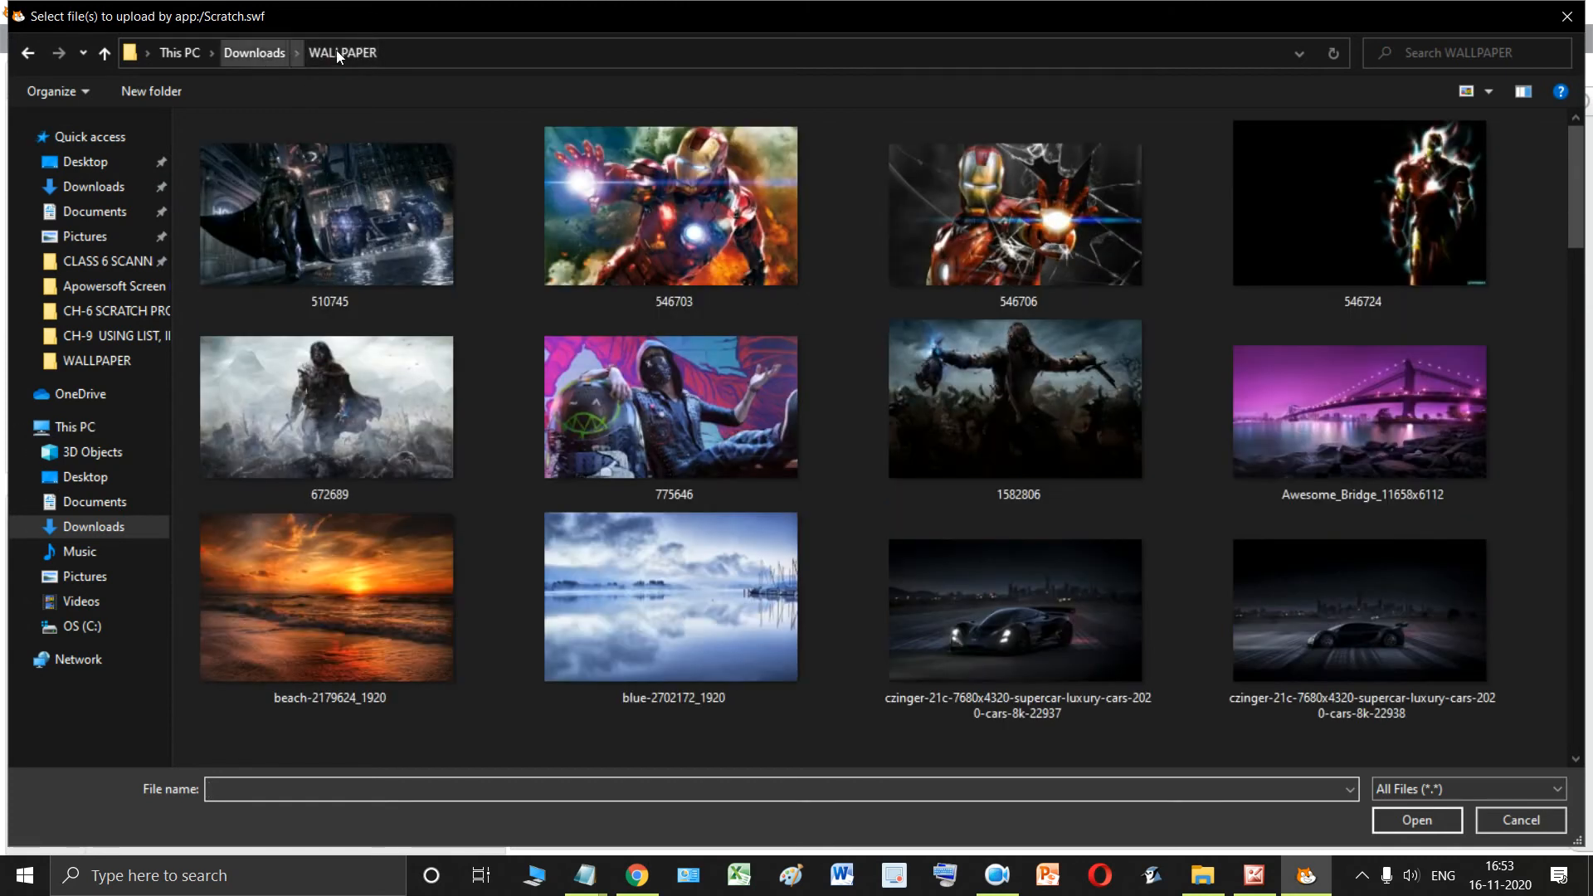
left_click(257, 50)
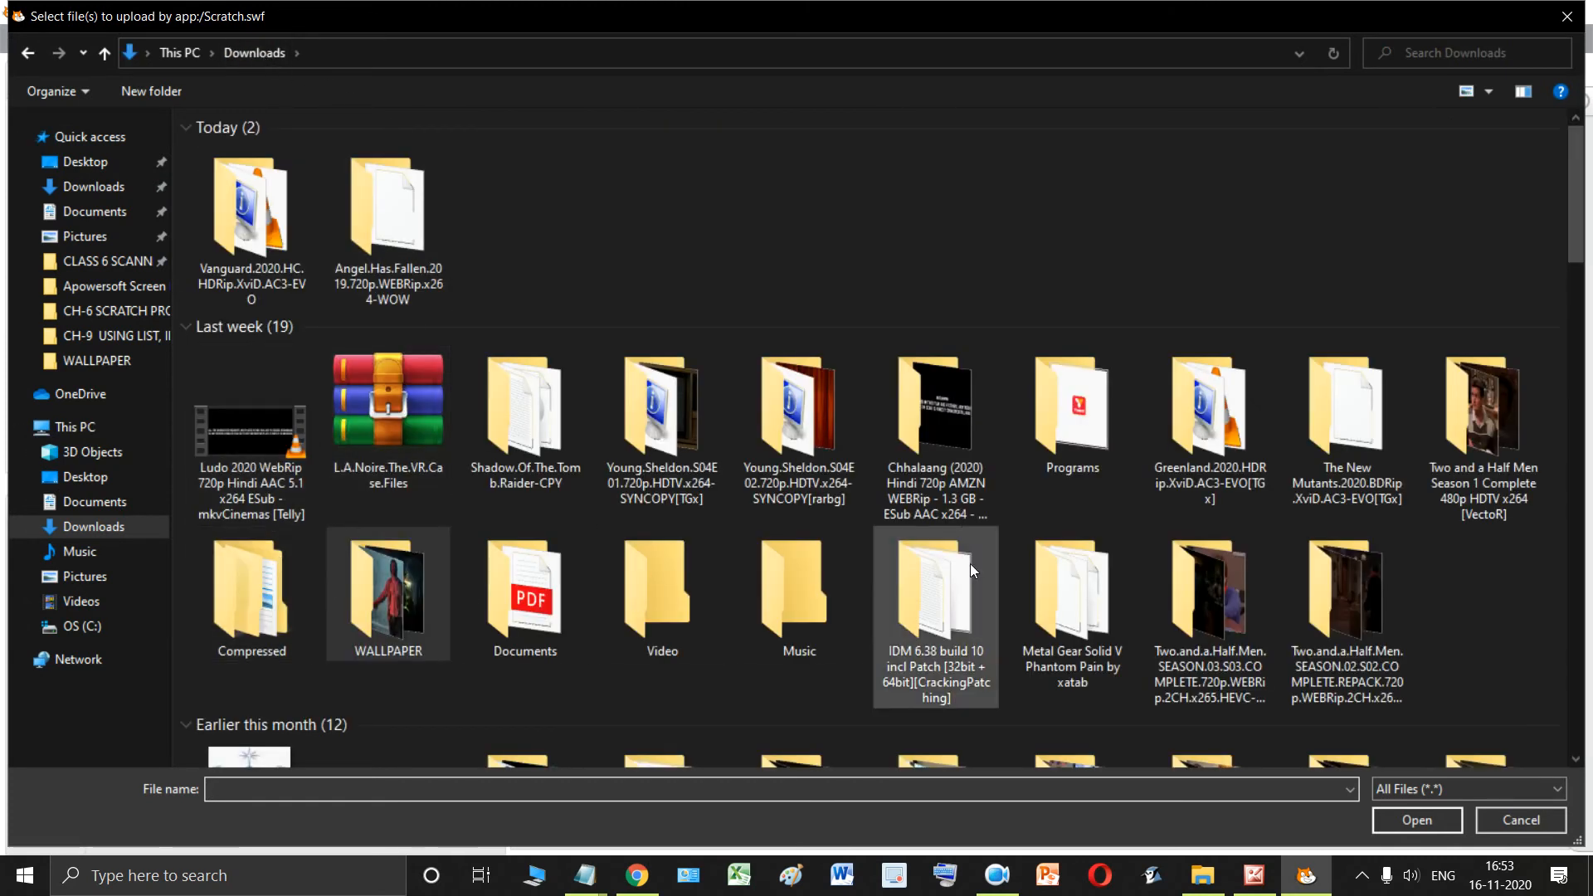
double_click(391, 596)
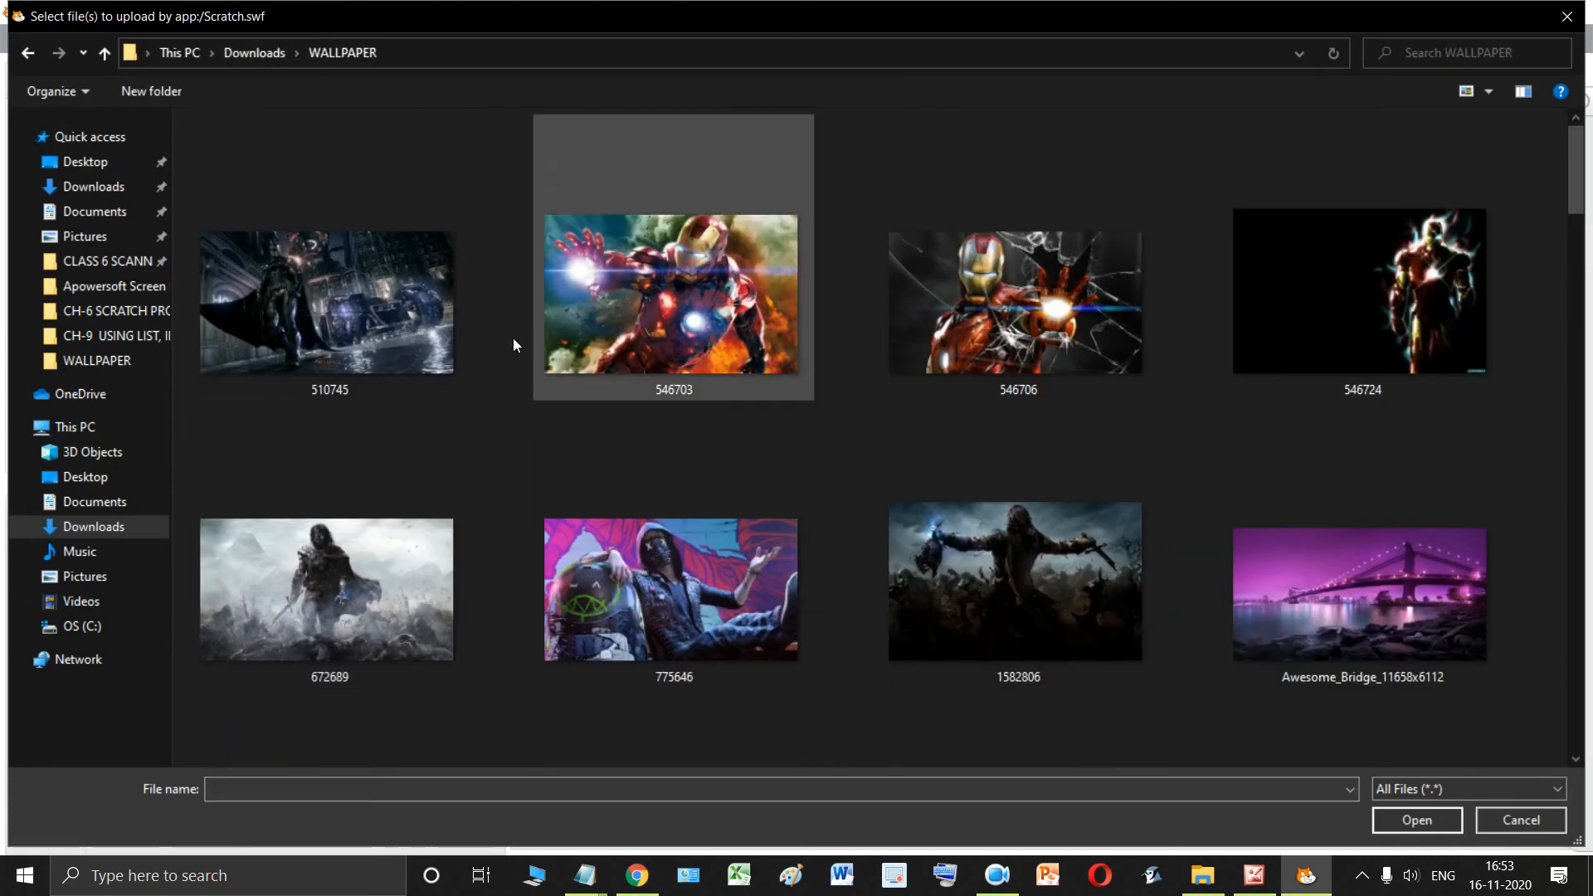
scroll(1122, 350, "down", 20)
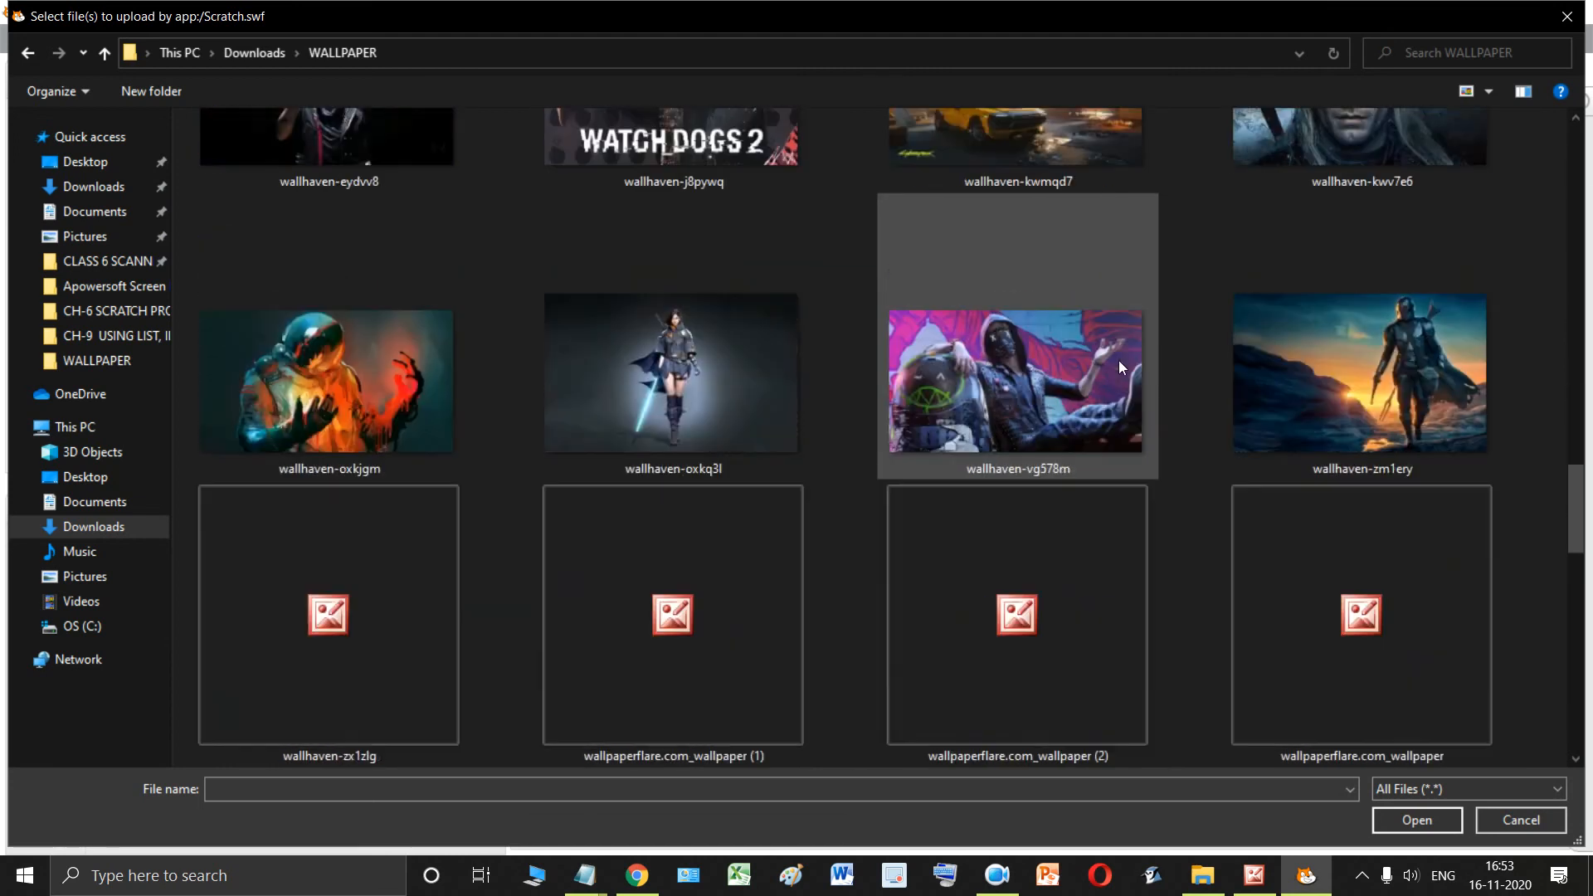
scroll(1113, 370, "up", 15)
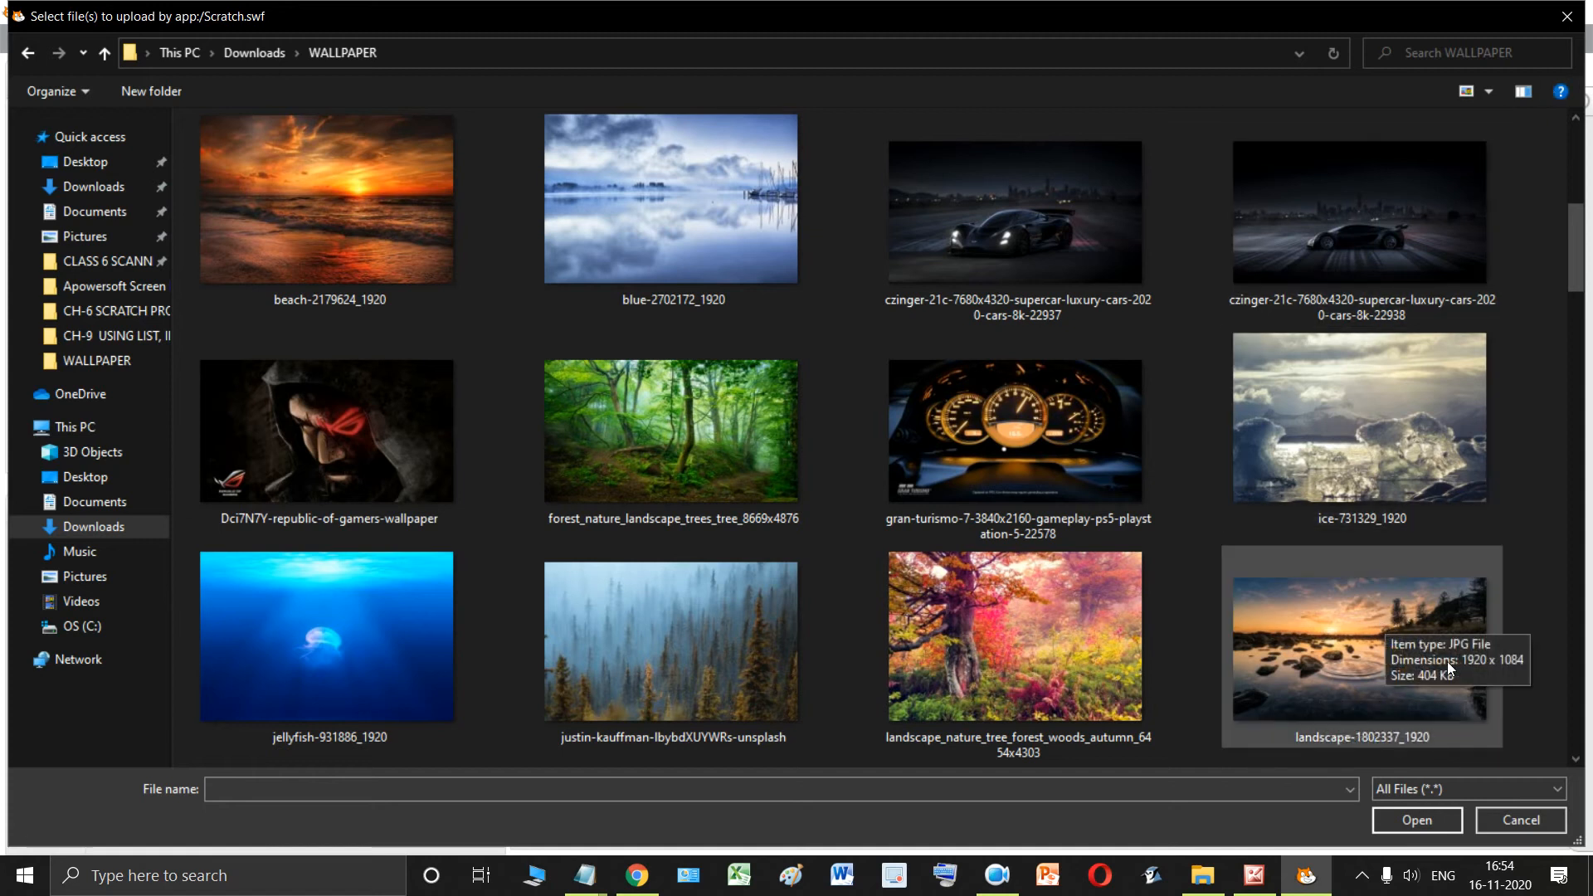
left_click(1358, 671)
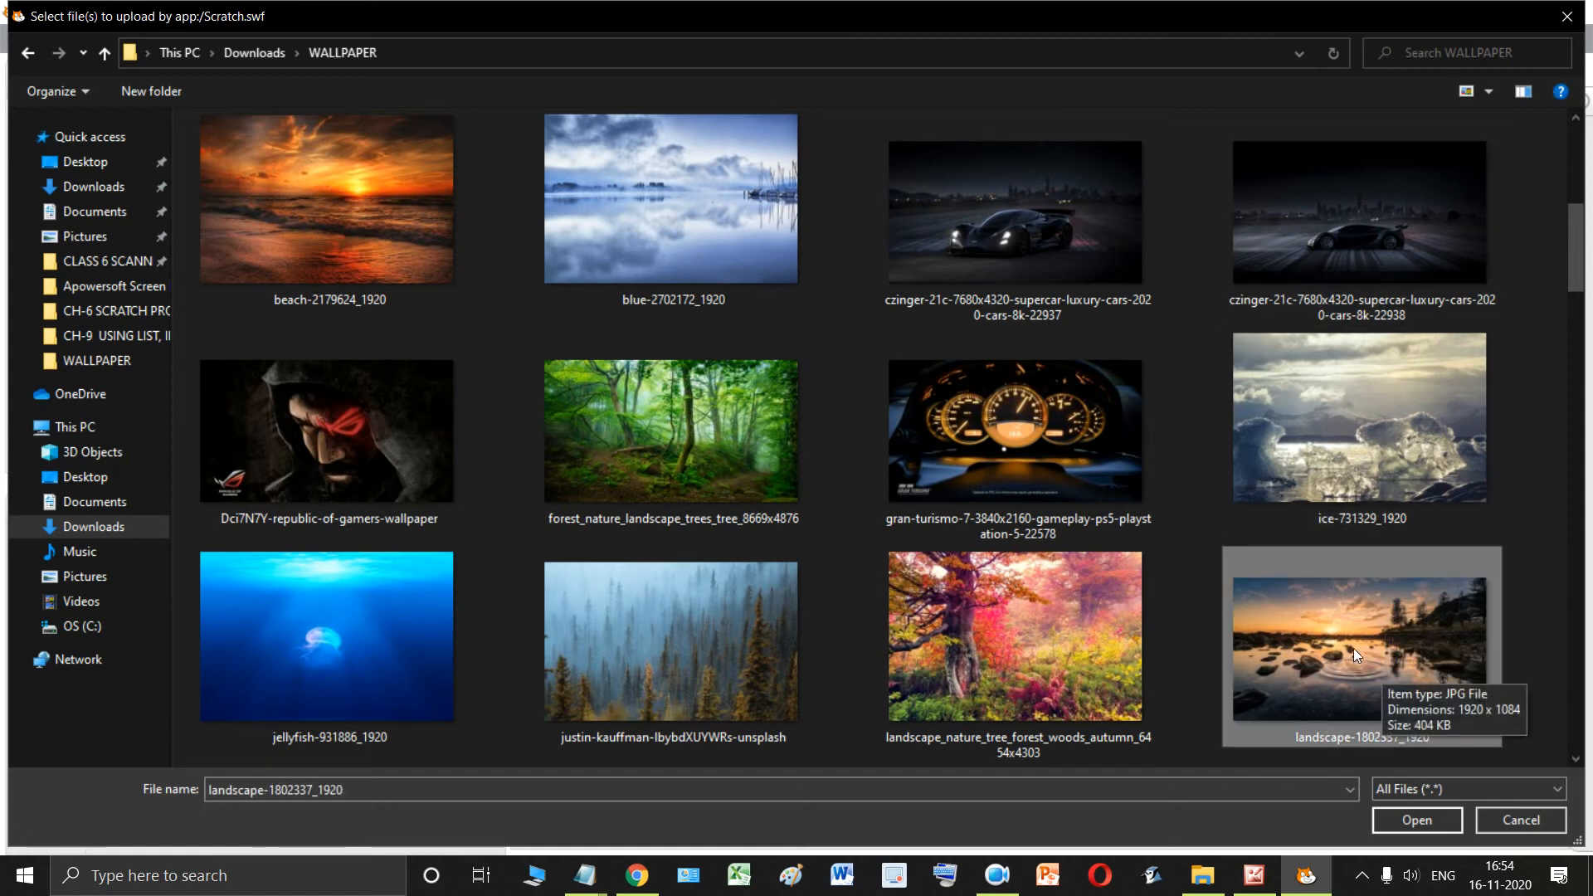
left_click(1411, 819)
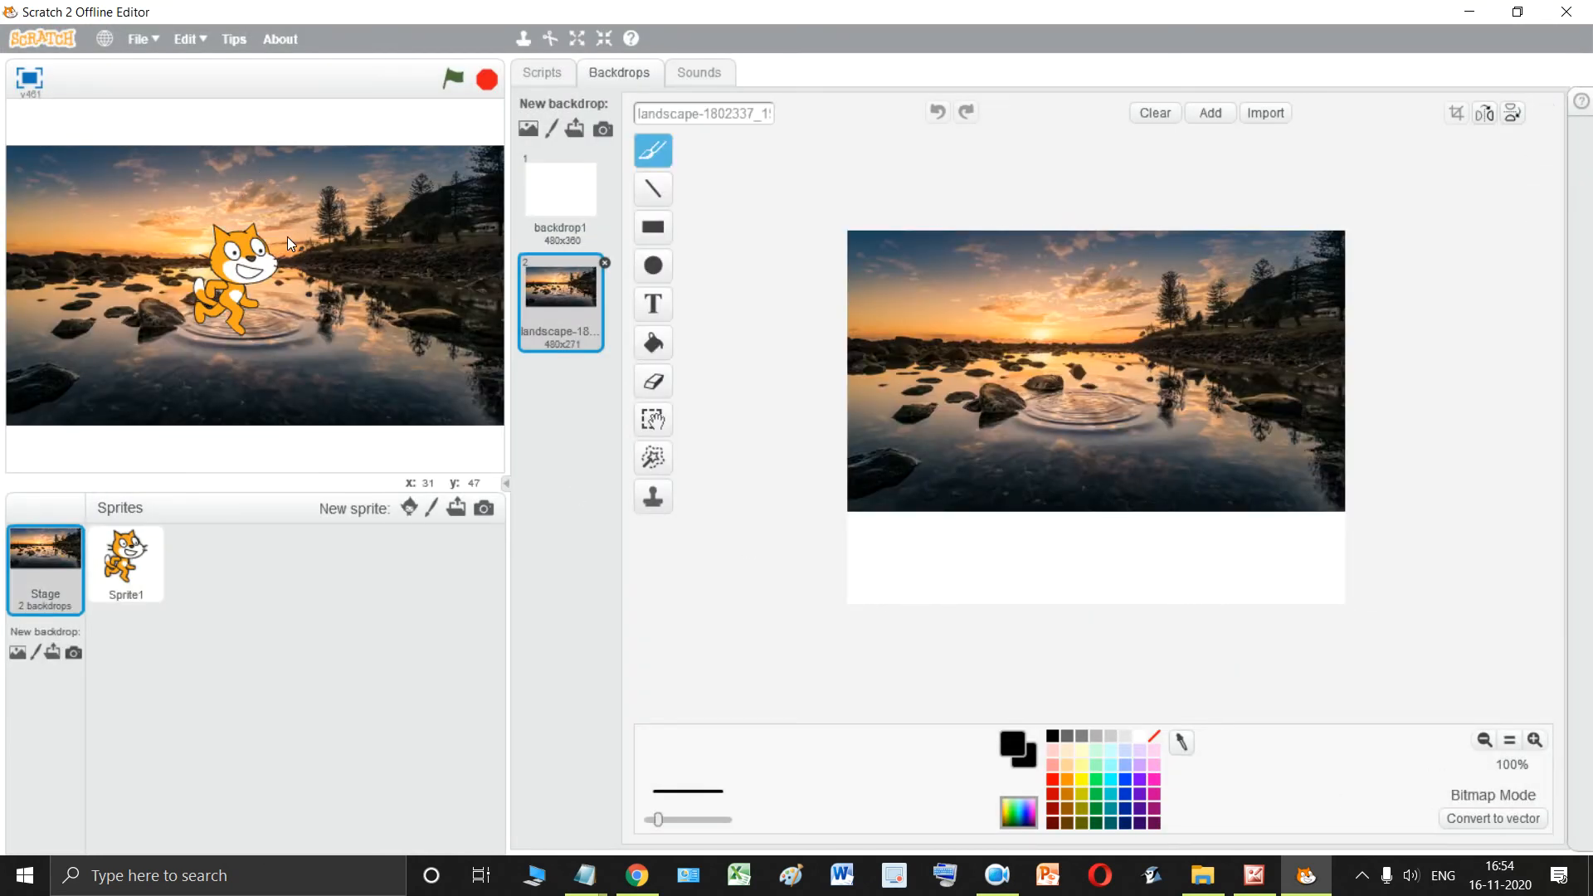
Replace the landscape backdrop by deleting it and uploading the Iron Man image 546703 from the WALLPAPER folder.
right_click(588, 312)
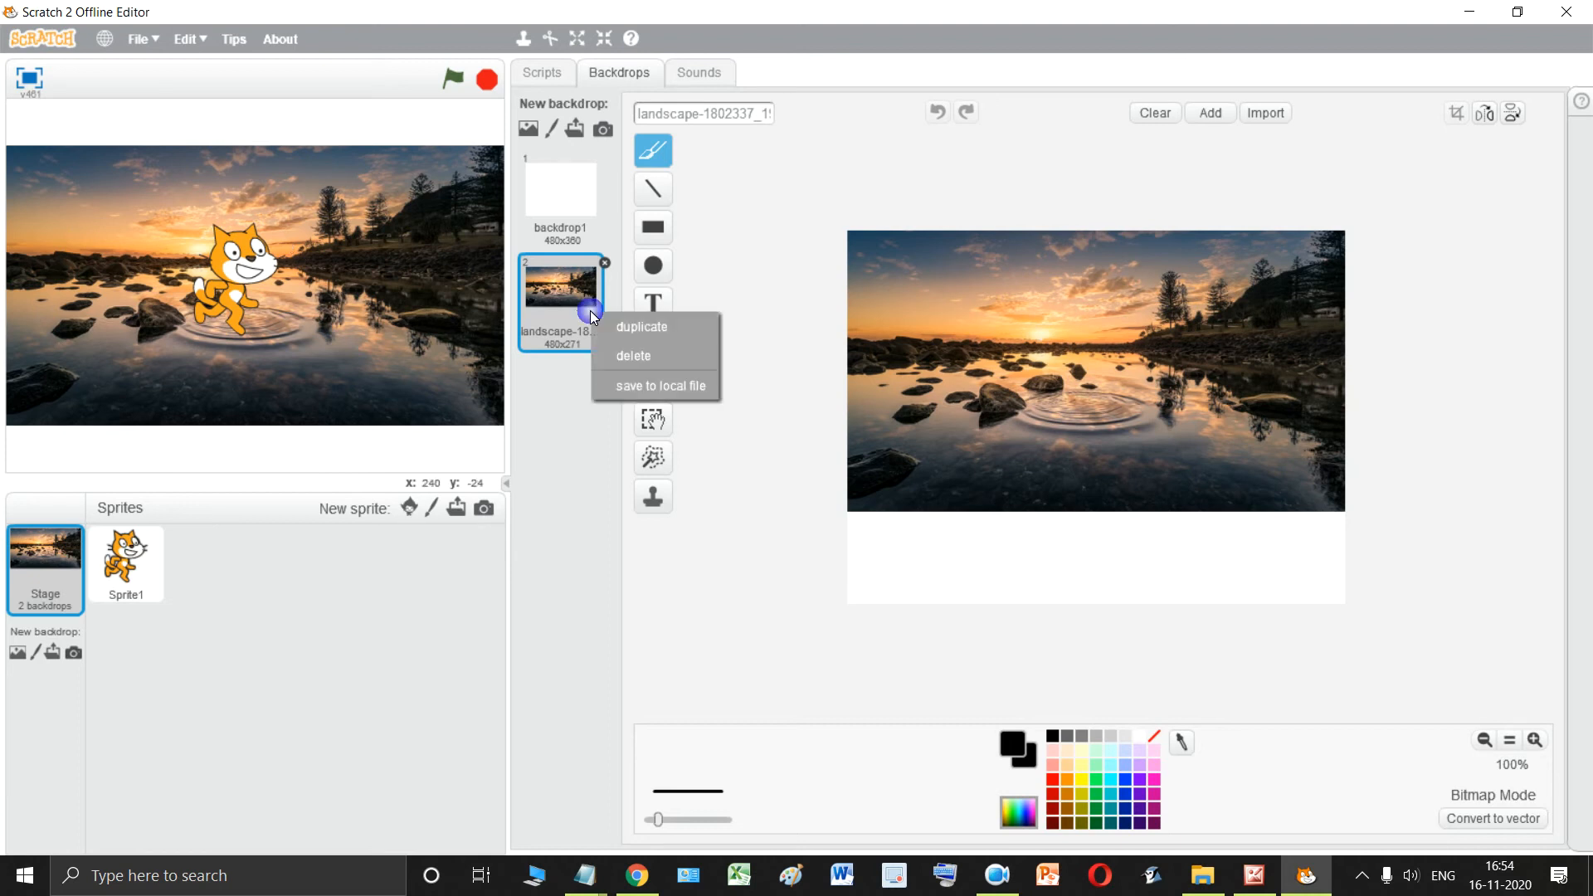
left_click(616, 353)
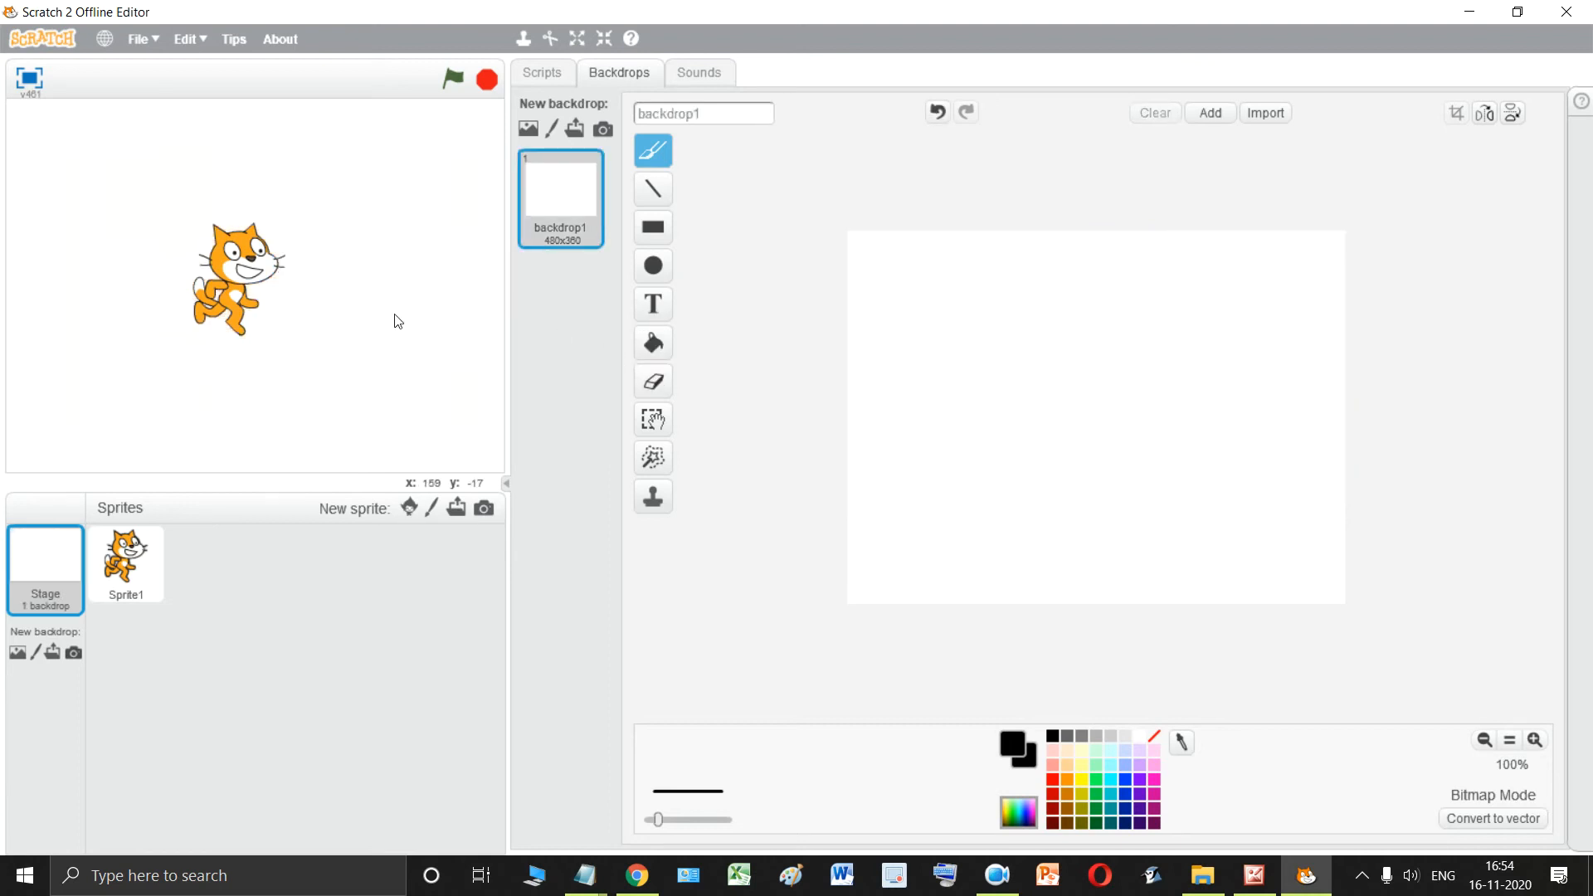
left_click(52, 652)
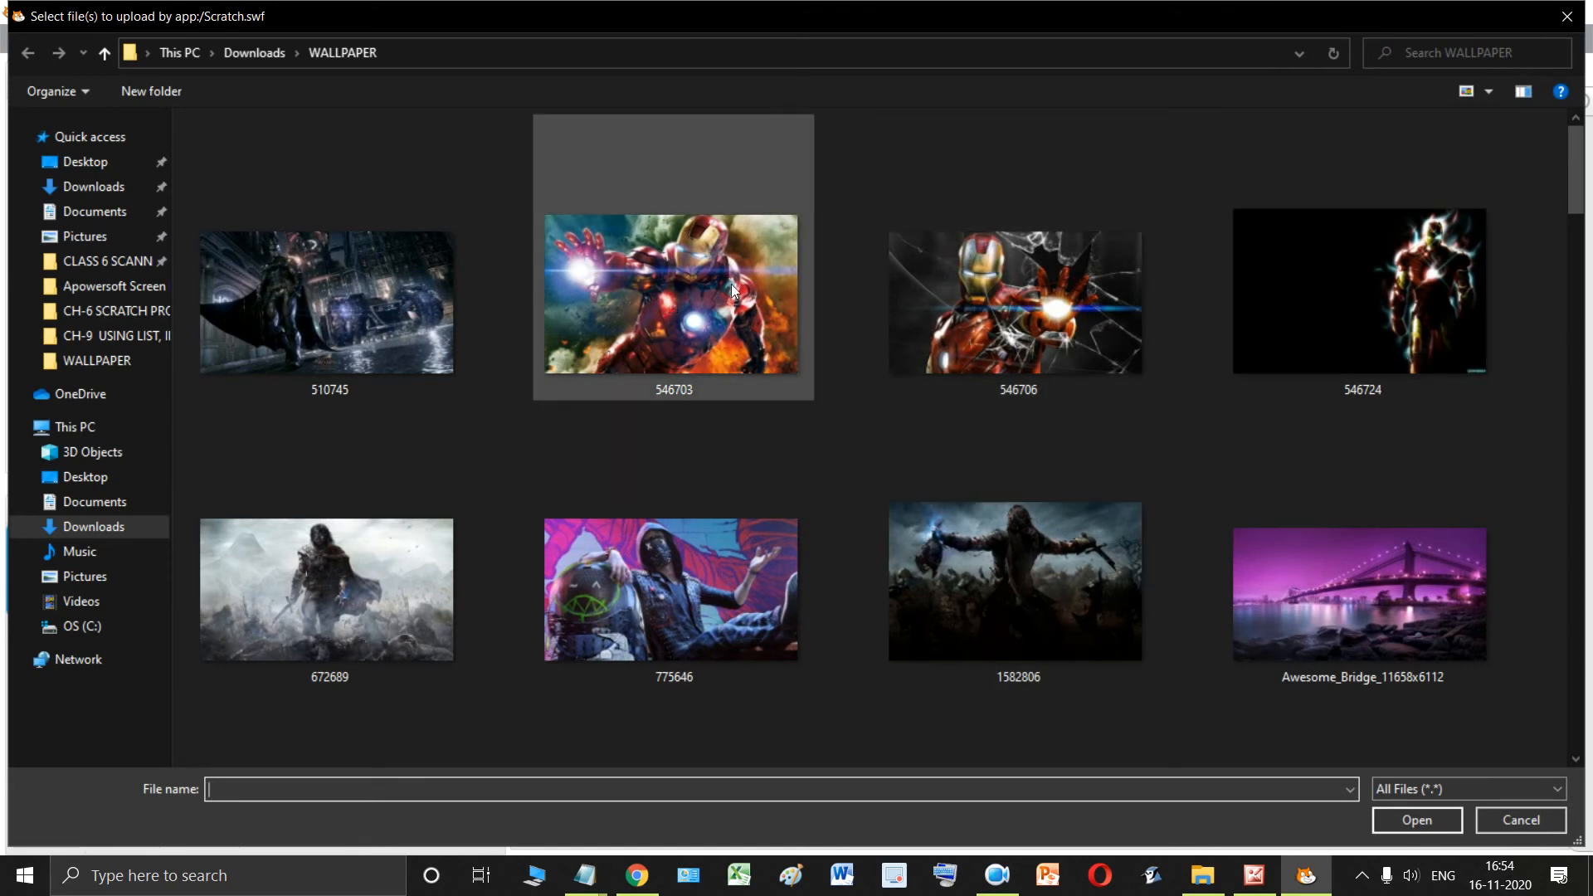
double_click(609, 291)
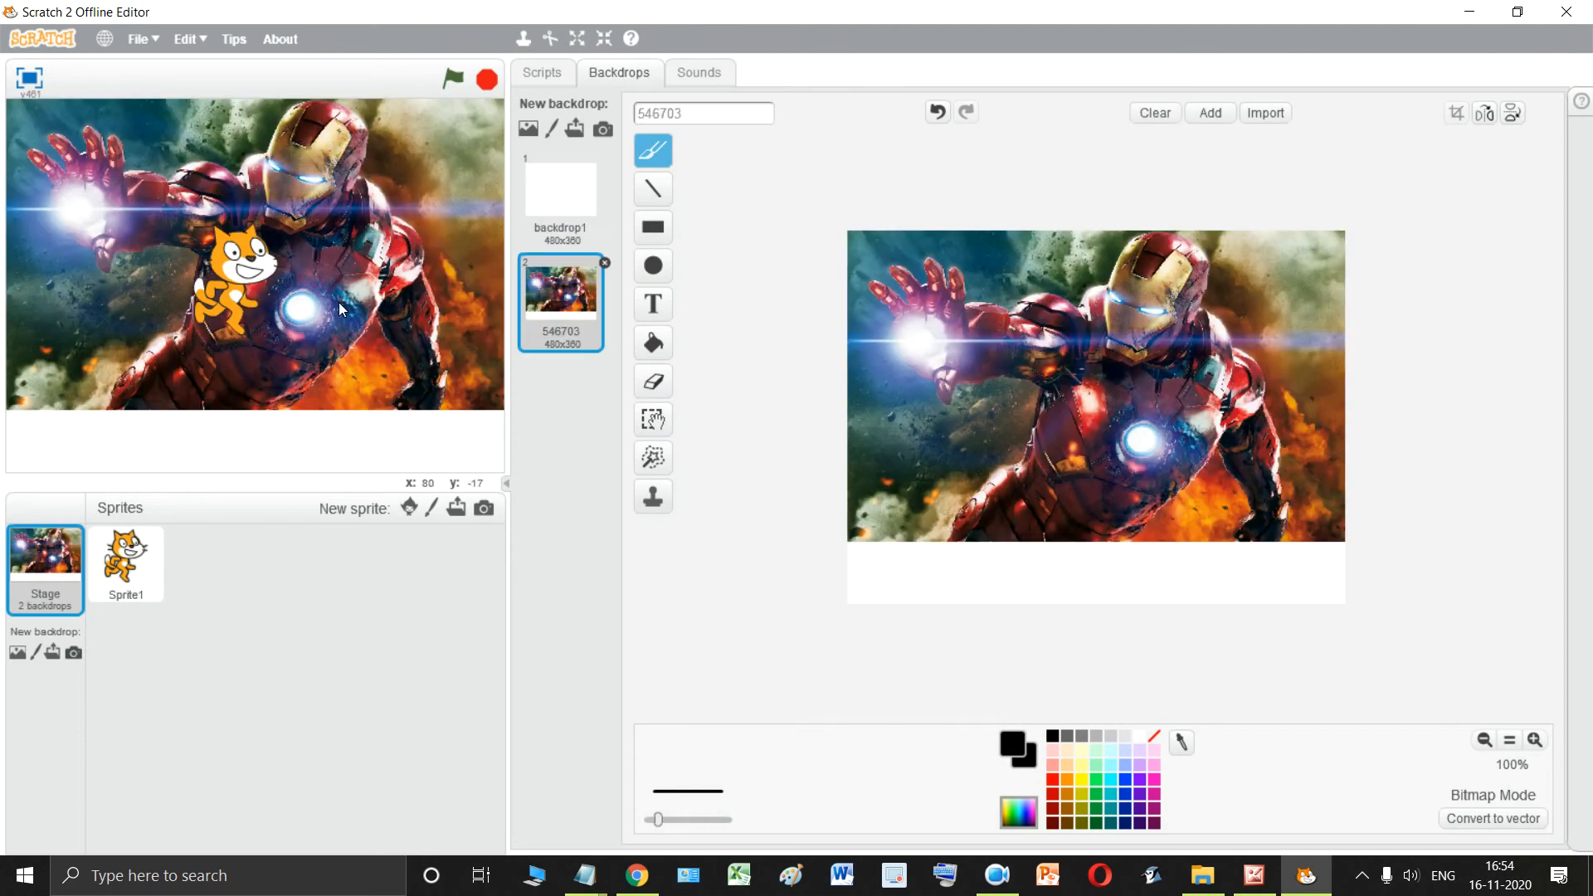
Move the cat to the stage's left side, and read the textbook's New Backdrop From Camera option in Microsoft Office 2010 before returning to Scratch 2.
left_click_drag(237, 267, 85, 292)
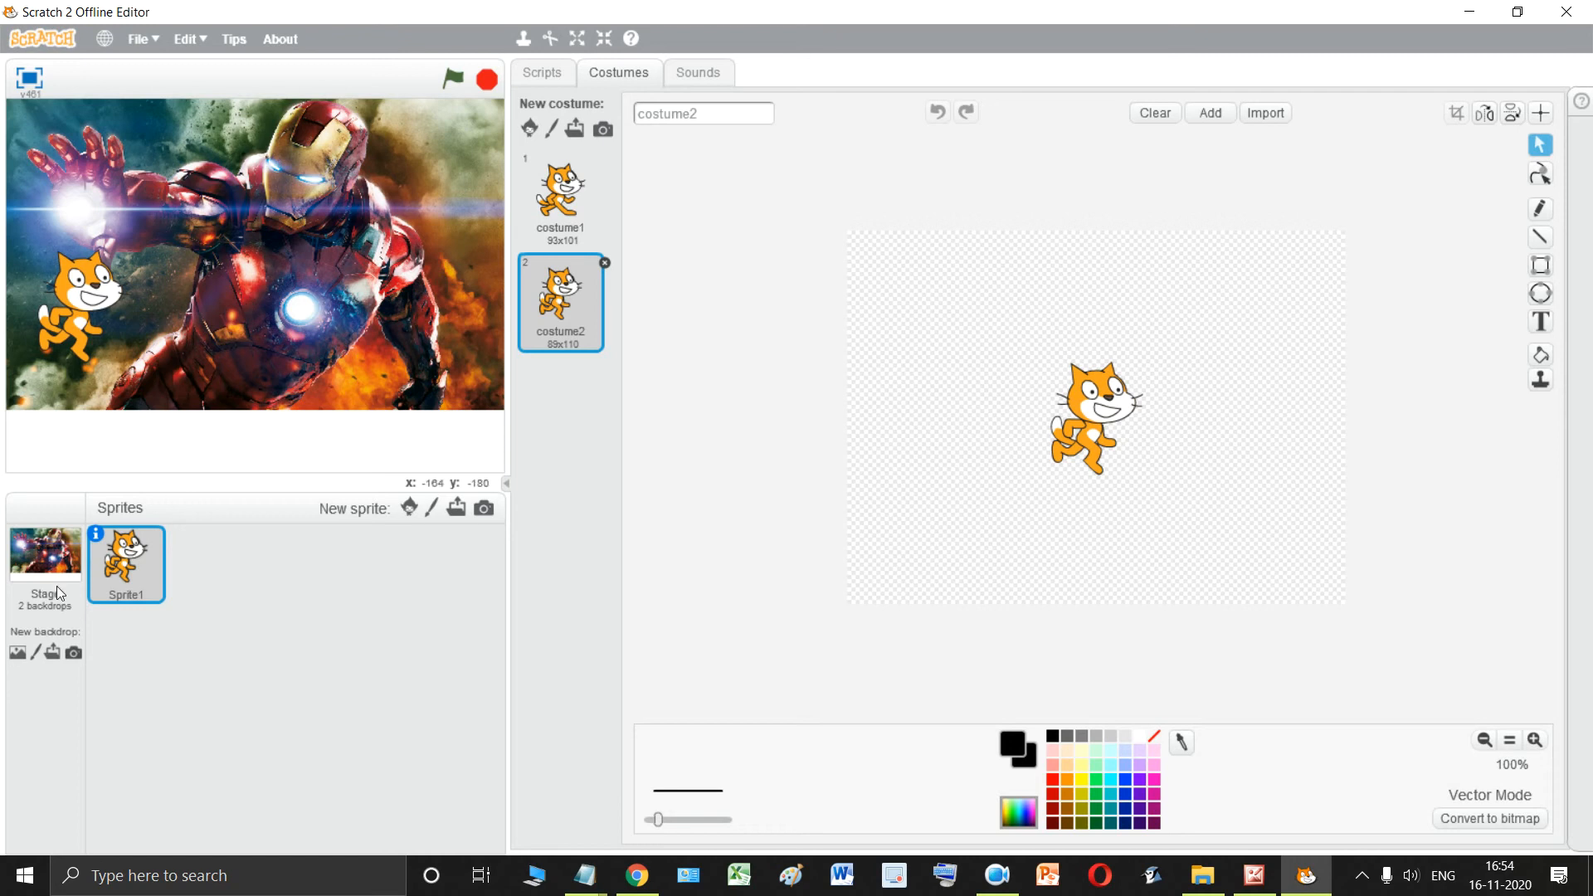
left_click(1253, 875)
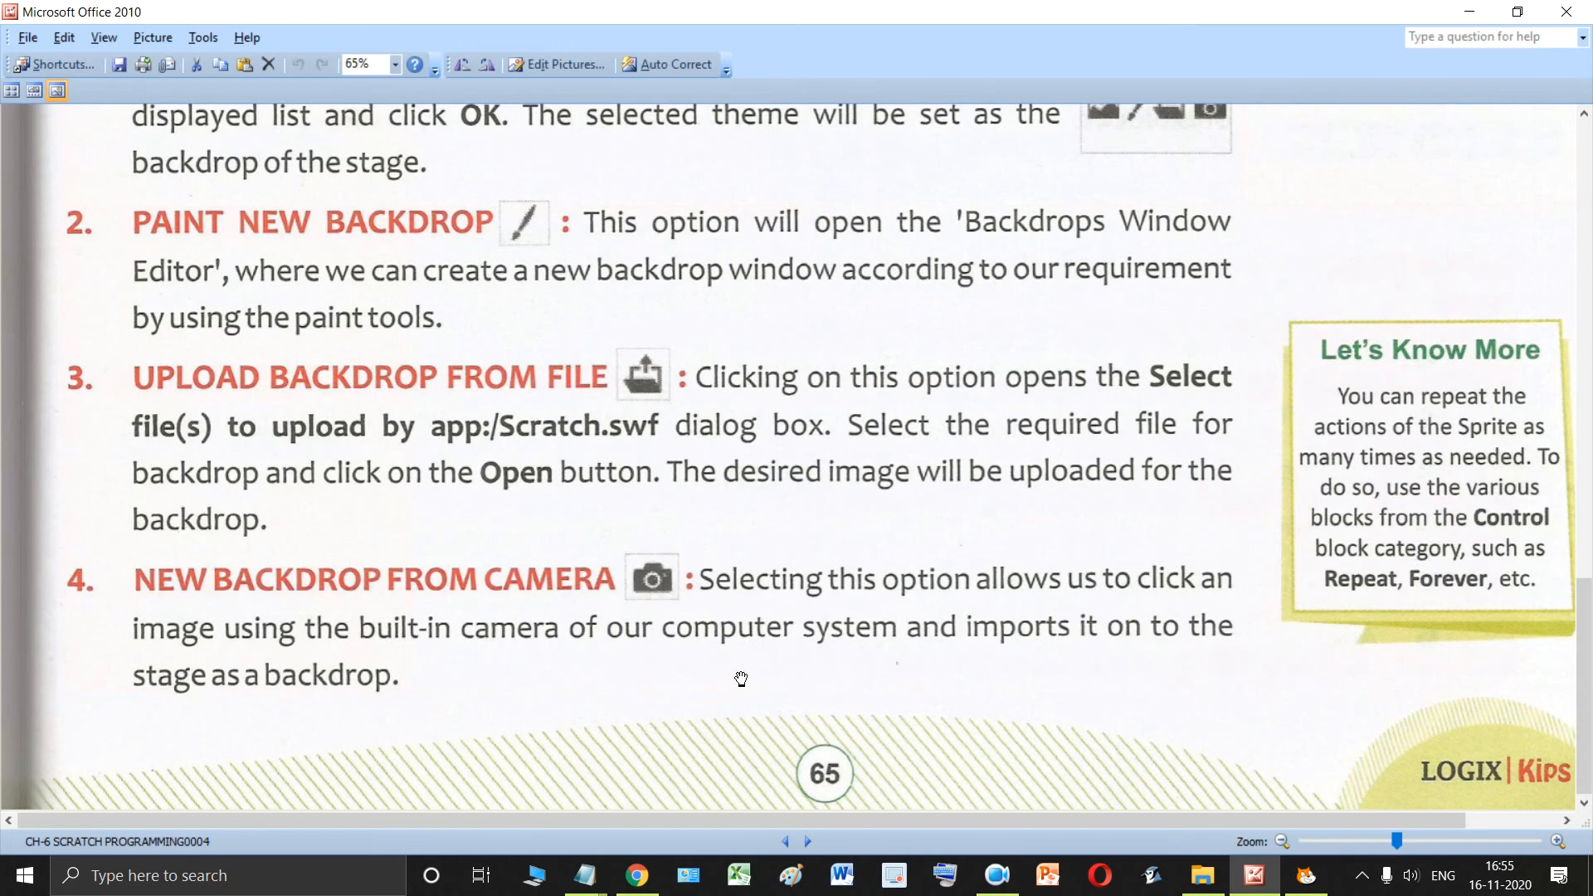
left_click(1309, 885)
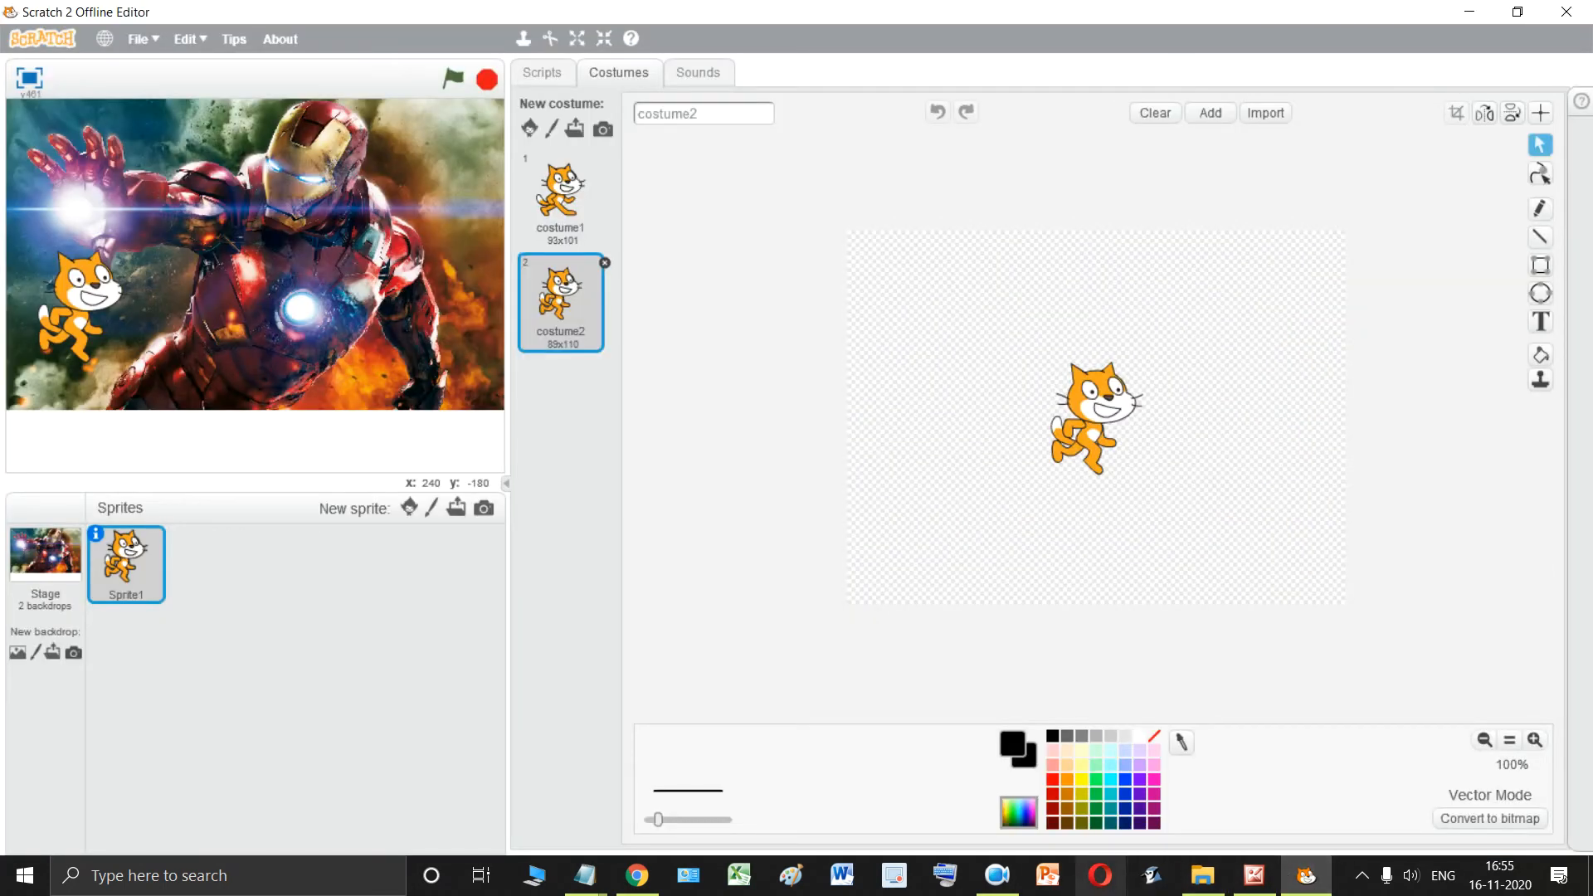
Capture a new stage backdrop with the computer's camera and save the photo.
left_click(72, 655)
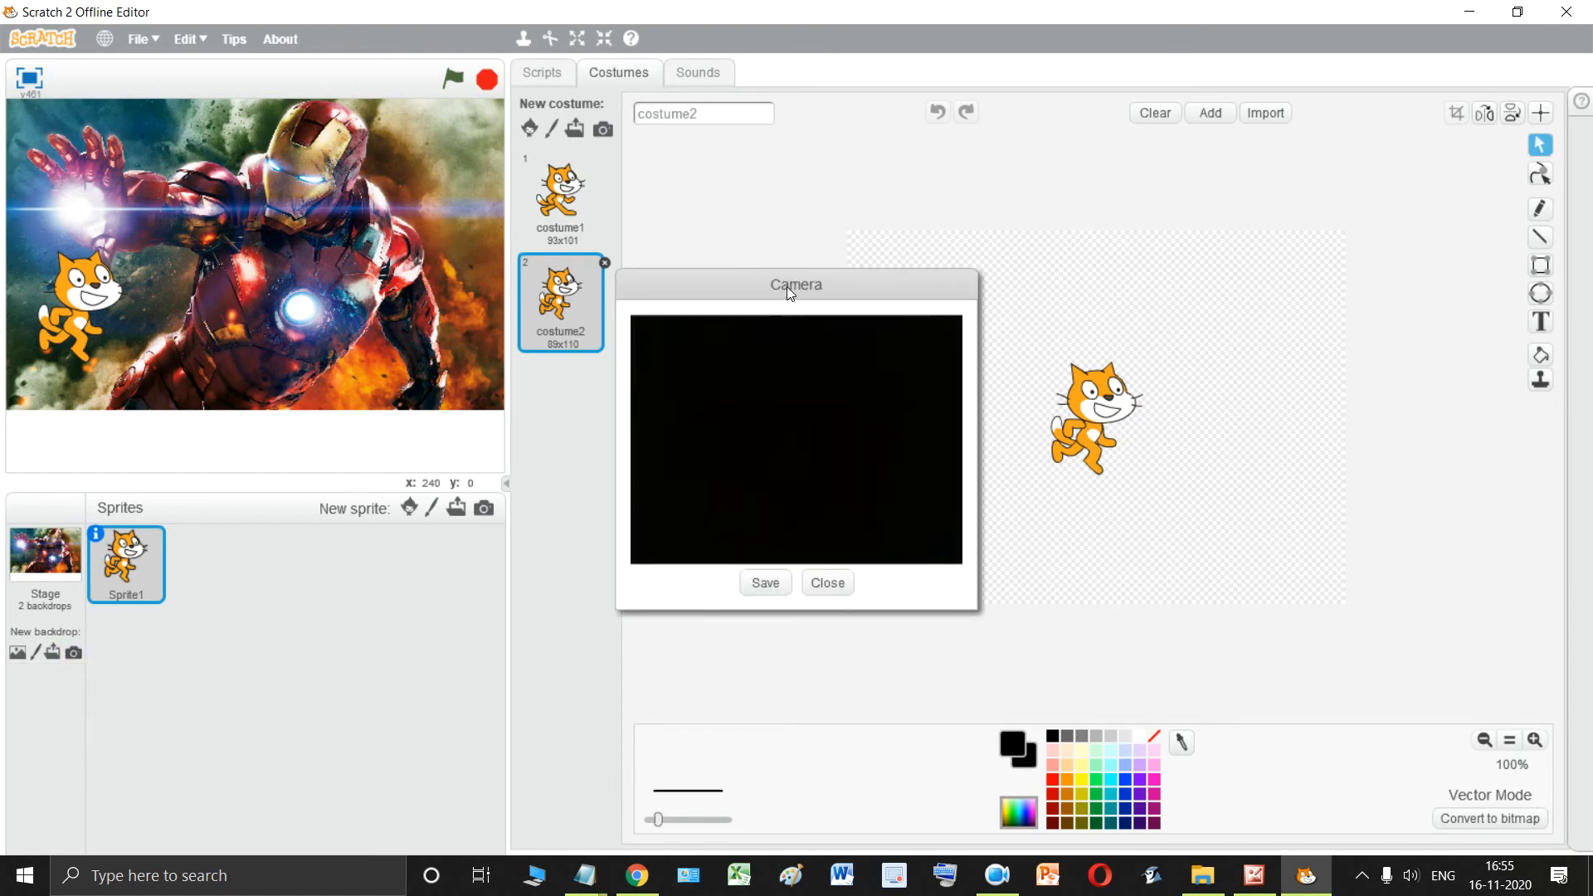
left_click_drag(787, 286, 900, 264)
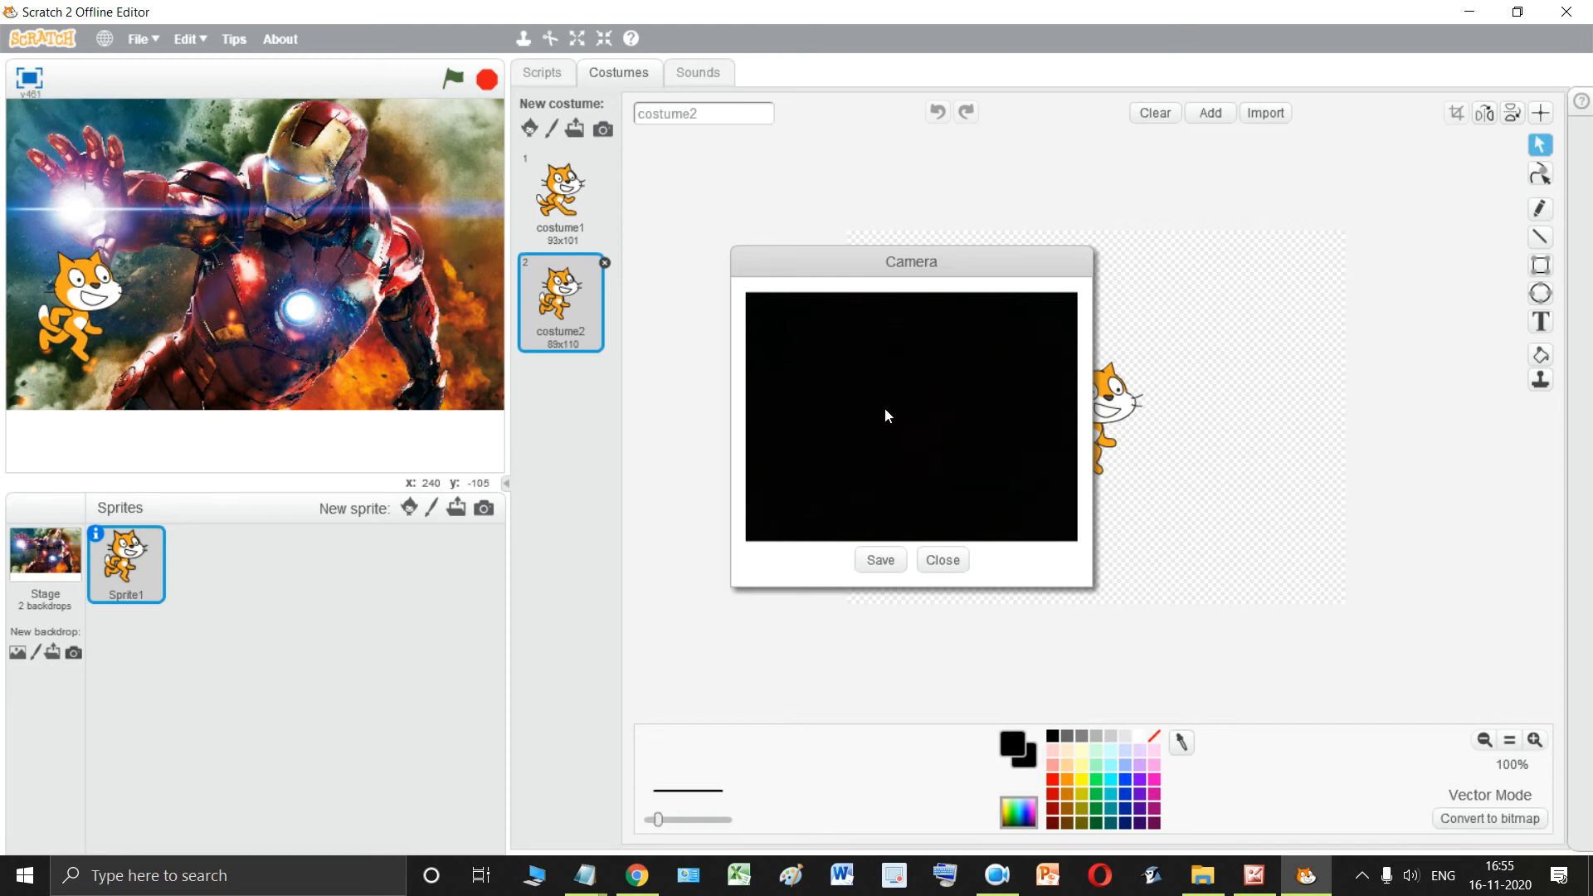
left_click(881, 560)
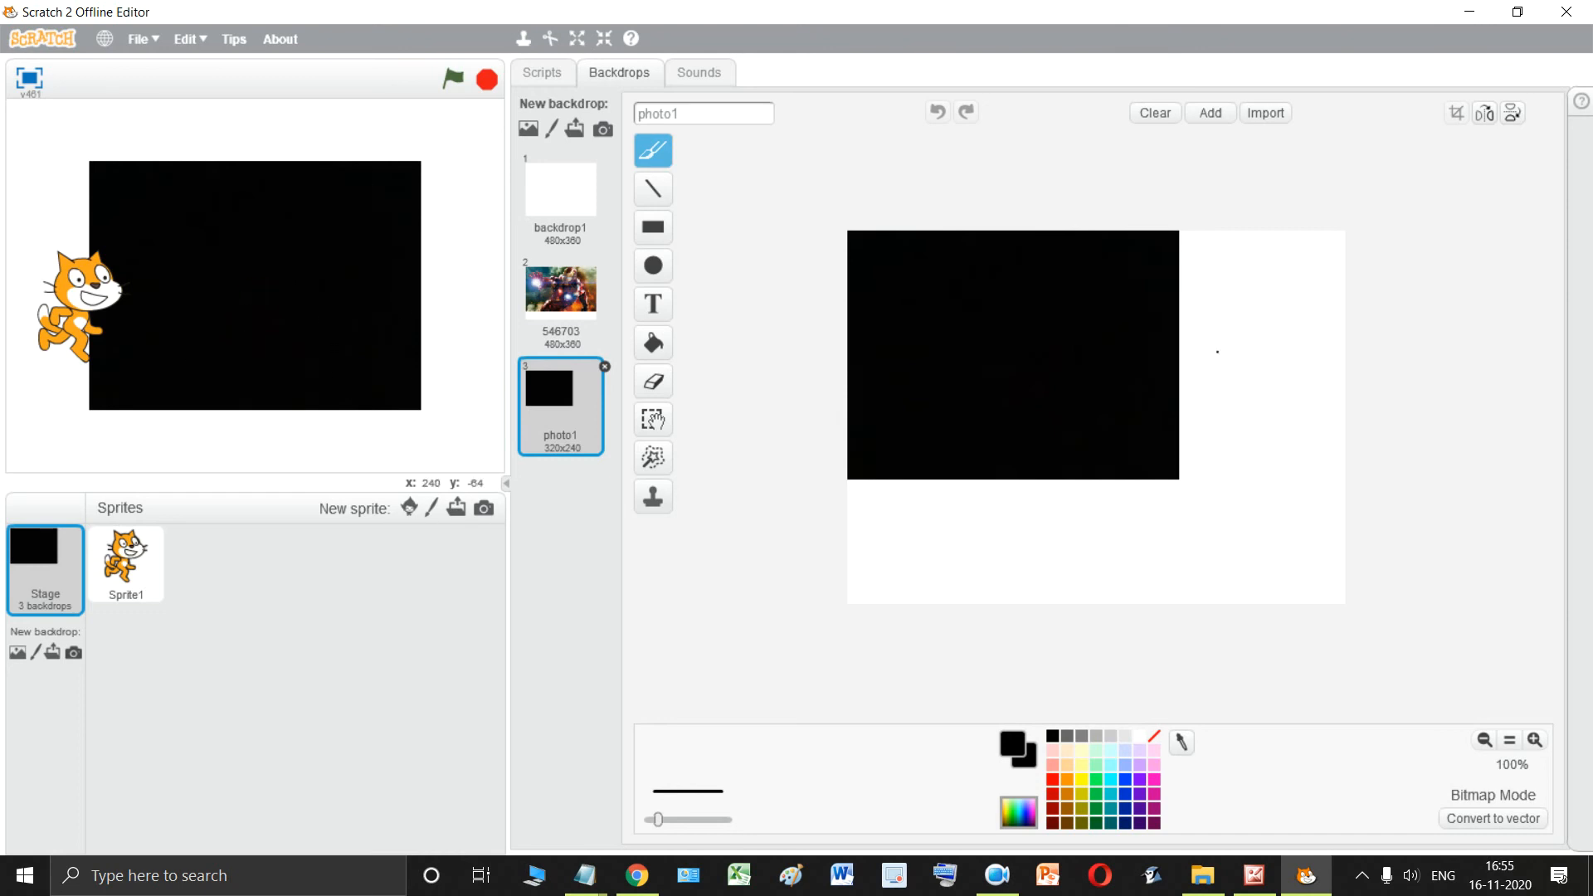
left_click(1232, 333)
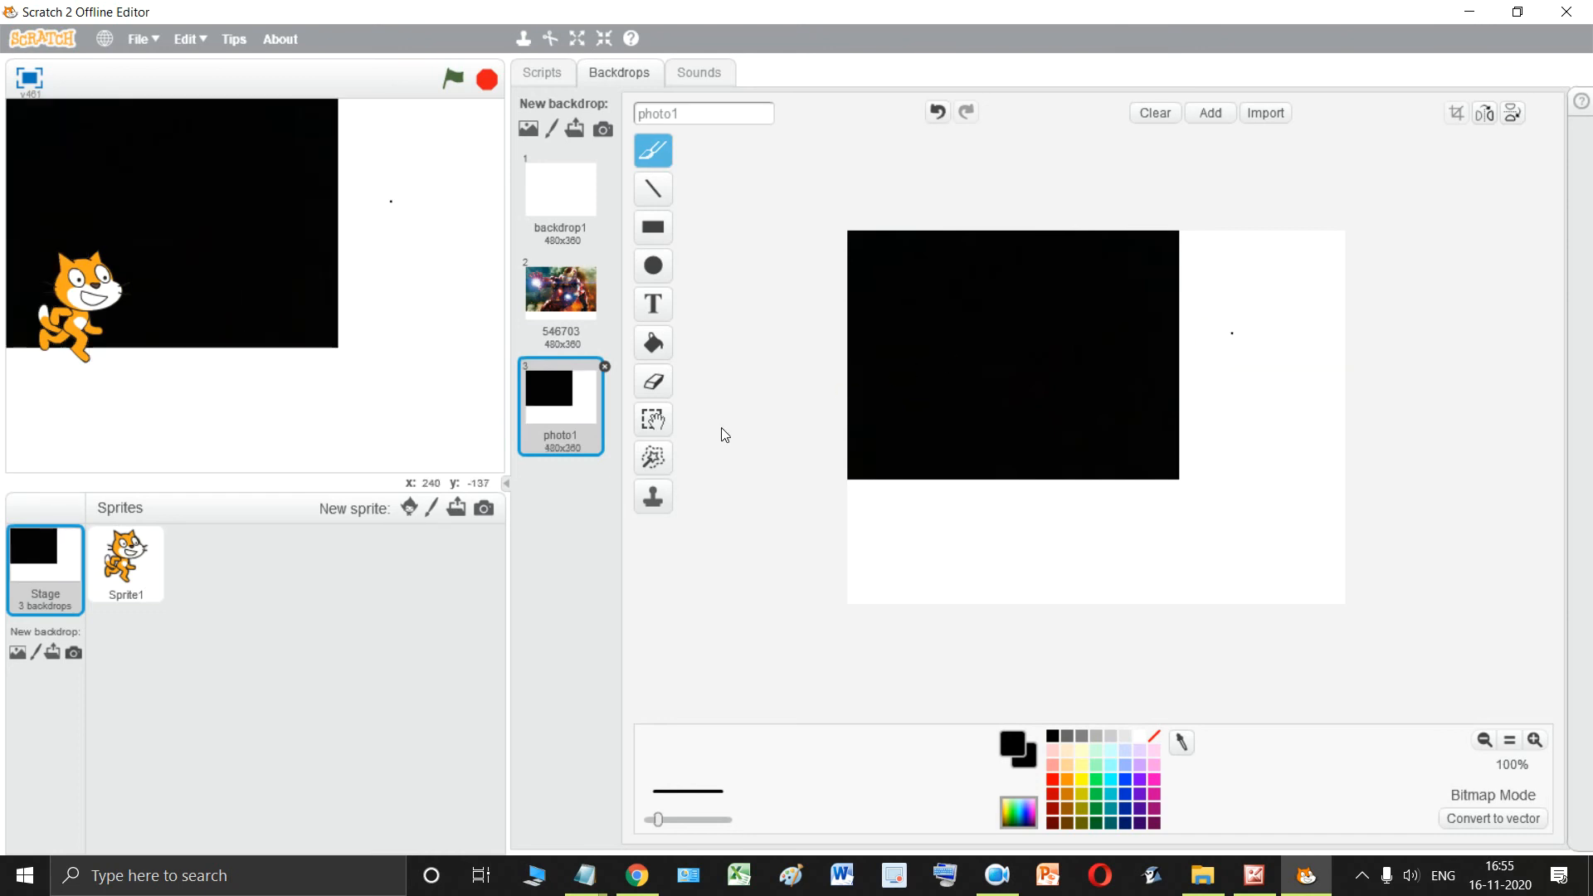
Delete the camera photo and the Iron Man image 546703 from the stage's backdrops, keeping the blank backdrop1.
right_click(566, 405)
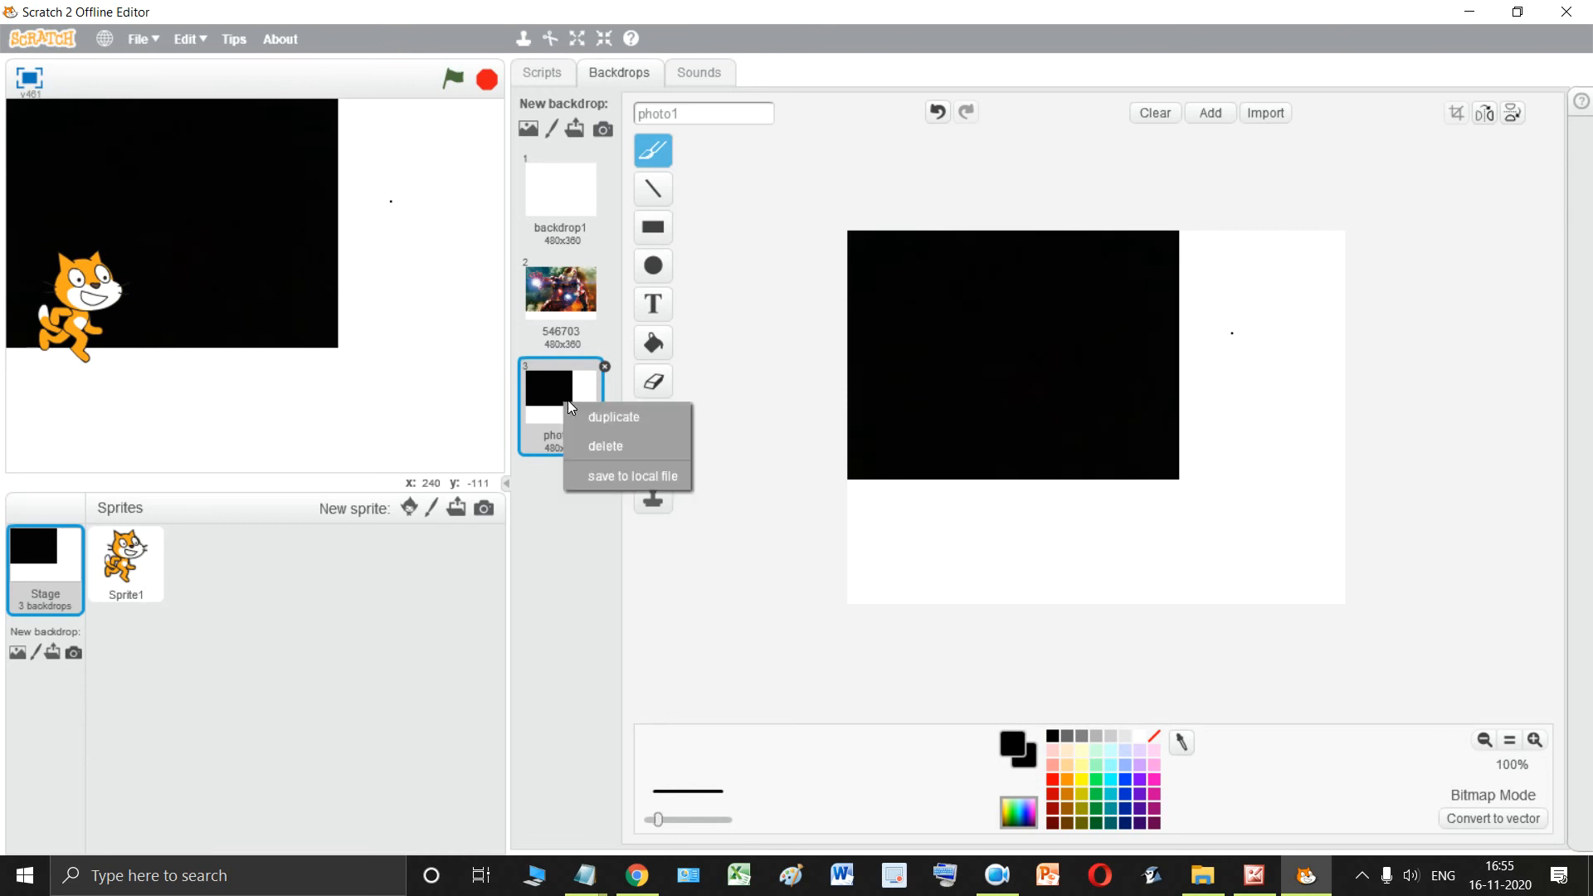
left_click(630, 441)
right_click(577, 310)
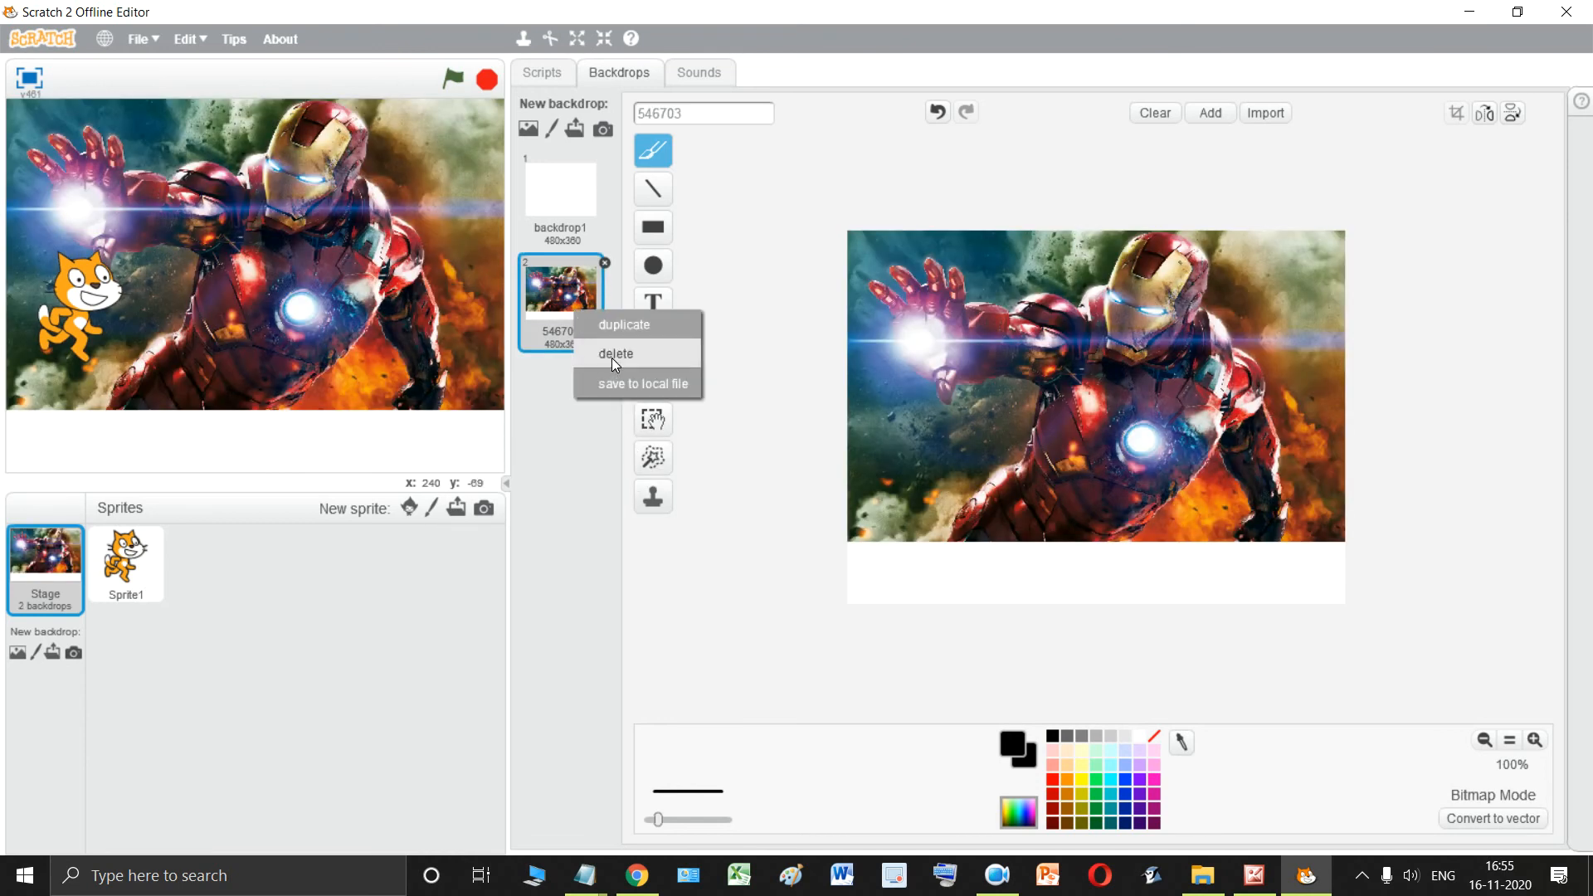
left_click(611, 355)
right_click(564, 196)
left_click(581, 236)
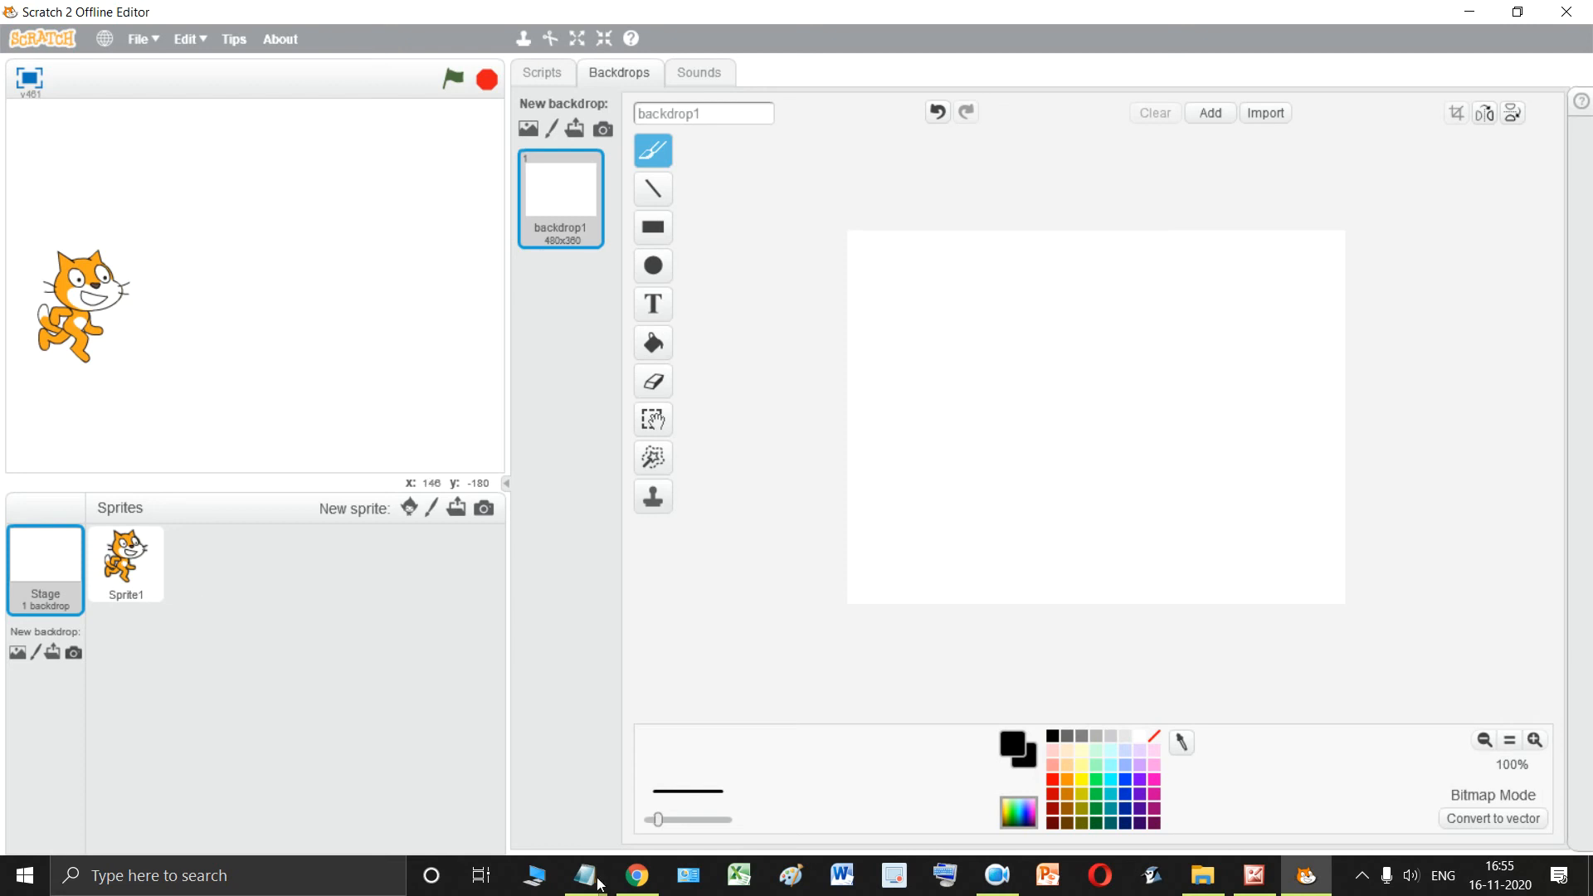
Switch to the textbook in Microsoft Office 2010, review the backdrop options and the Know the Fact note, and return to Scratch 2.
left_click(1254, 875)
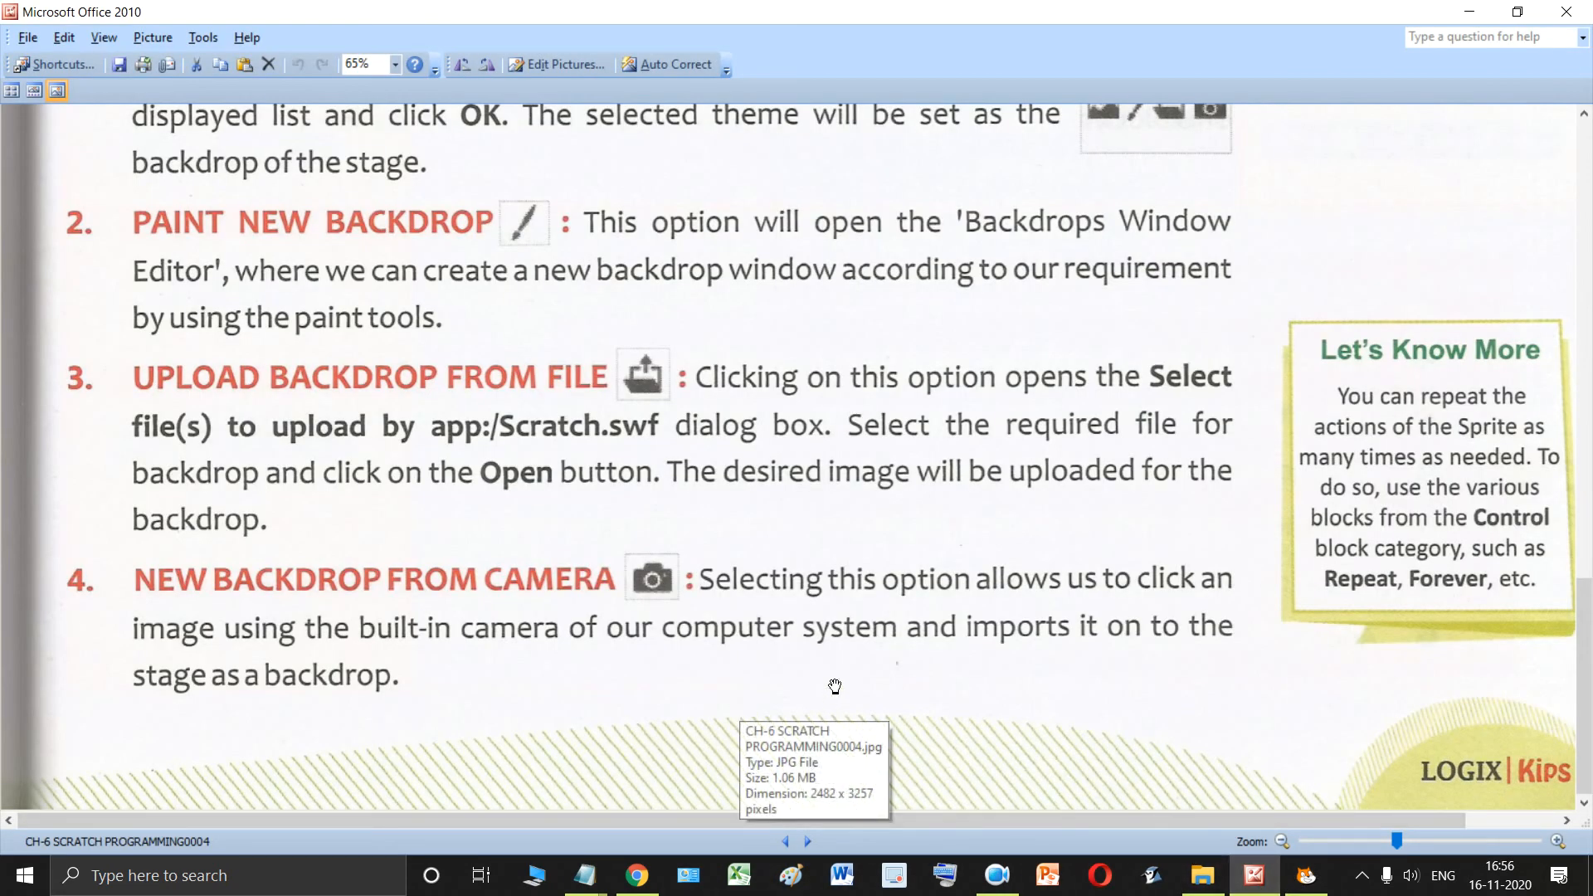
scroll(834, 685, "up", 5)
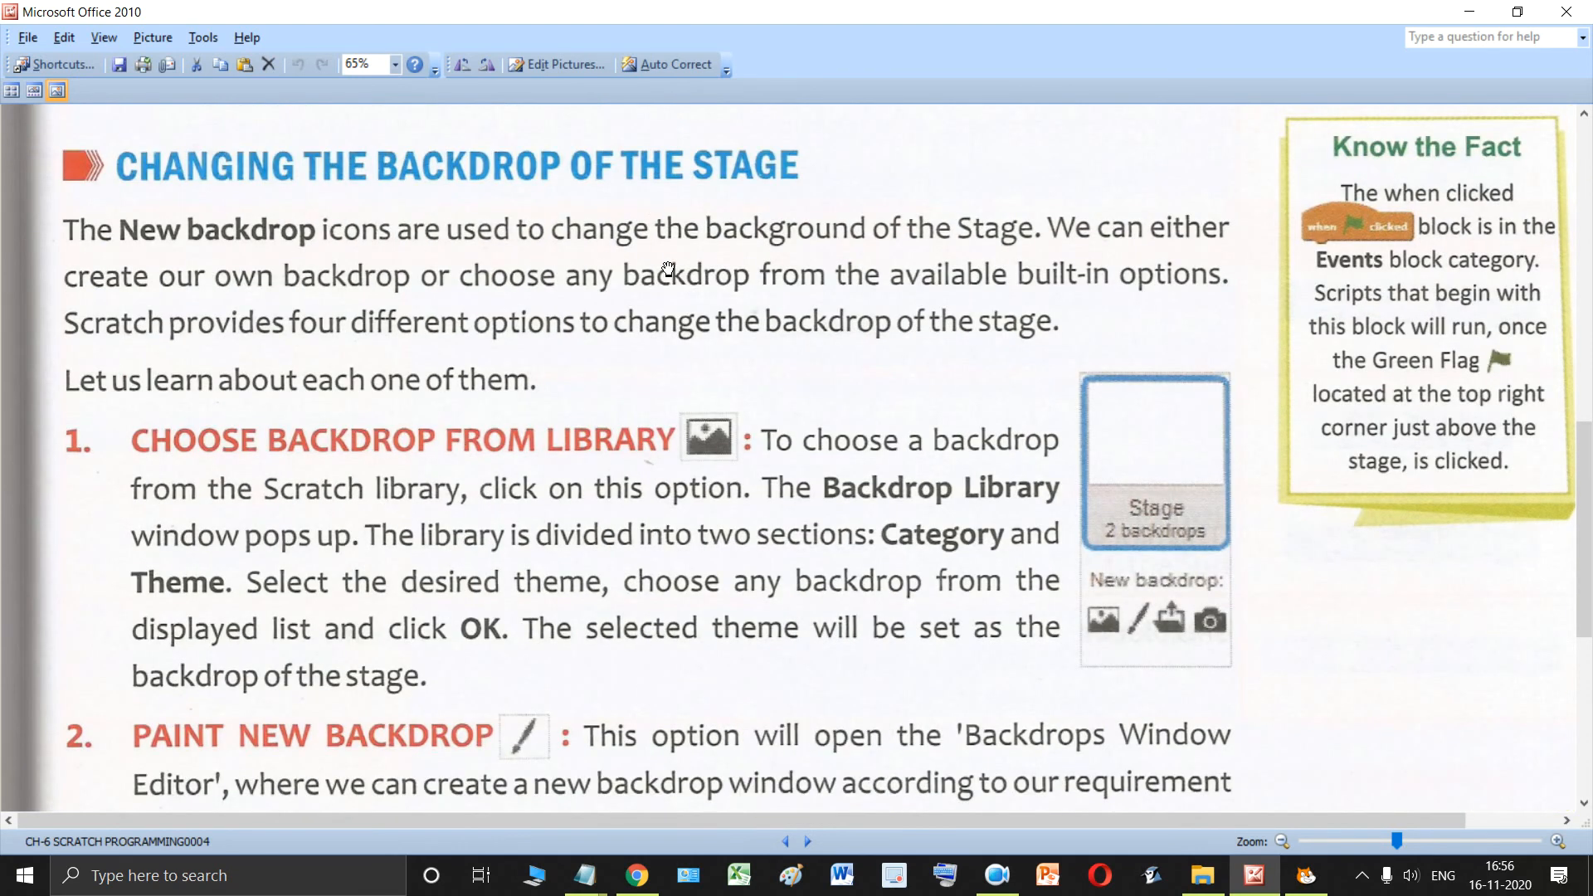
scroll(668, 273, "down", 4)
scroll(676, 302, "up", 4)
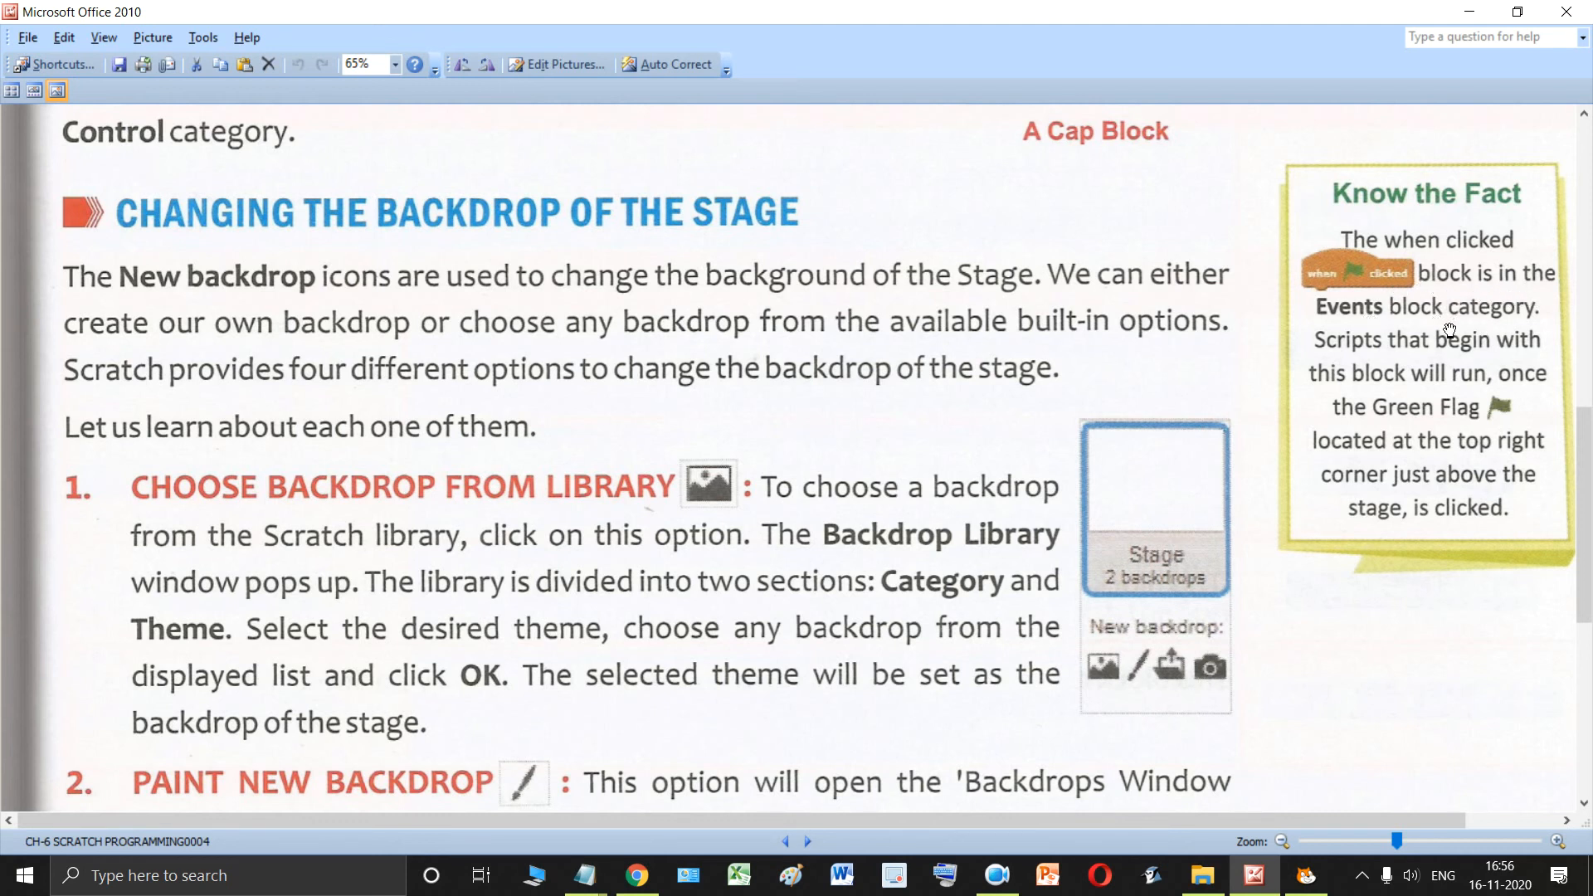
left_click(1307, 875)
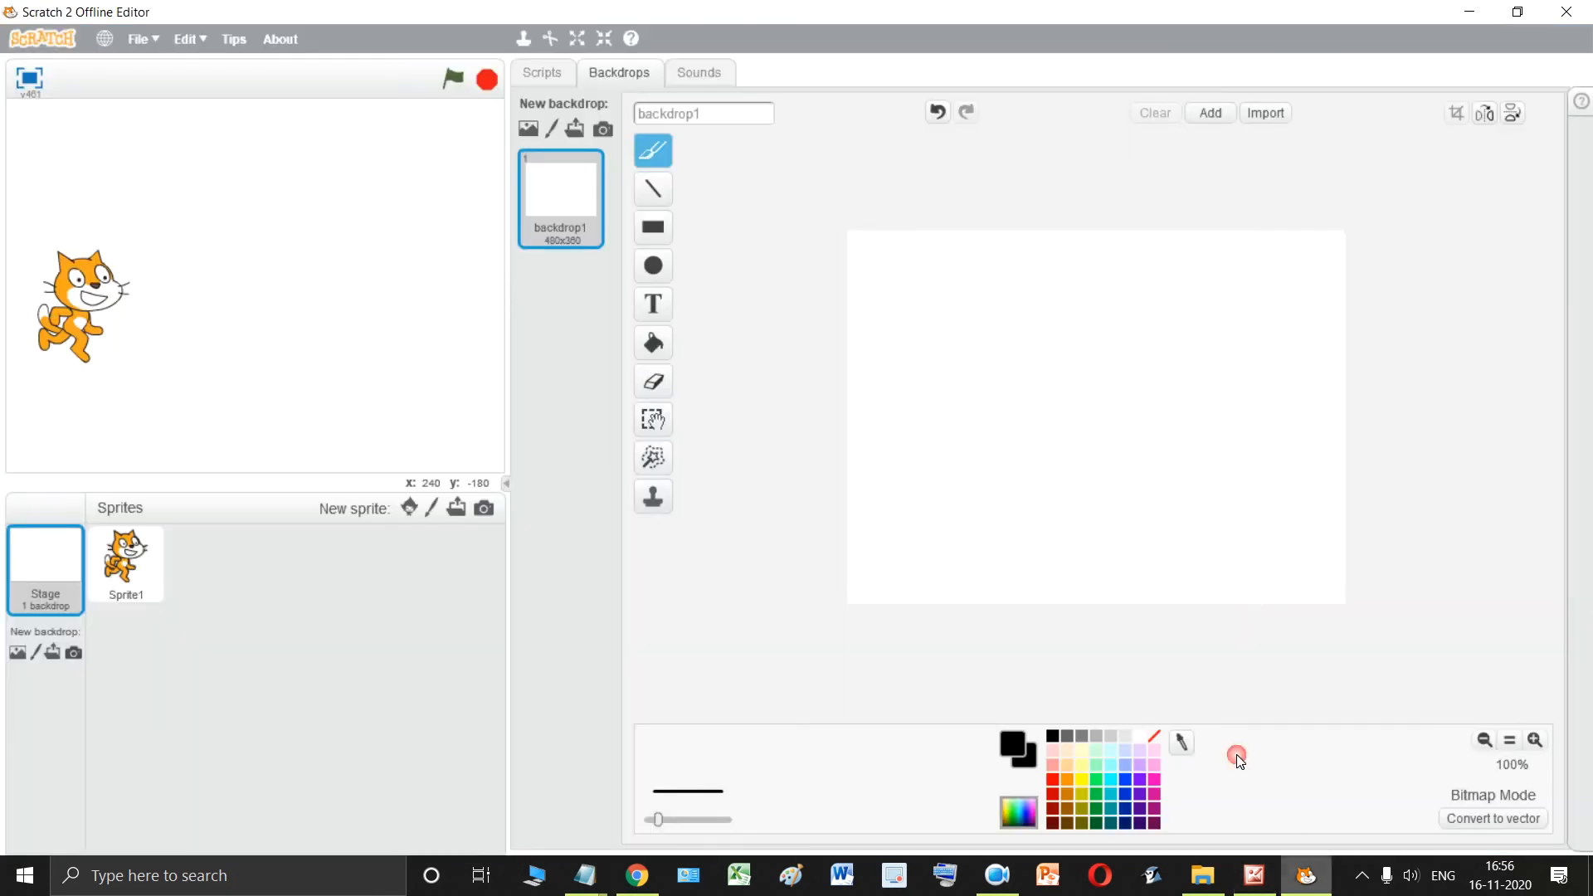
Place a "when green flag clicked" event block in the Stage's scripts area.
left_click(548, 75)
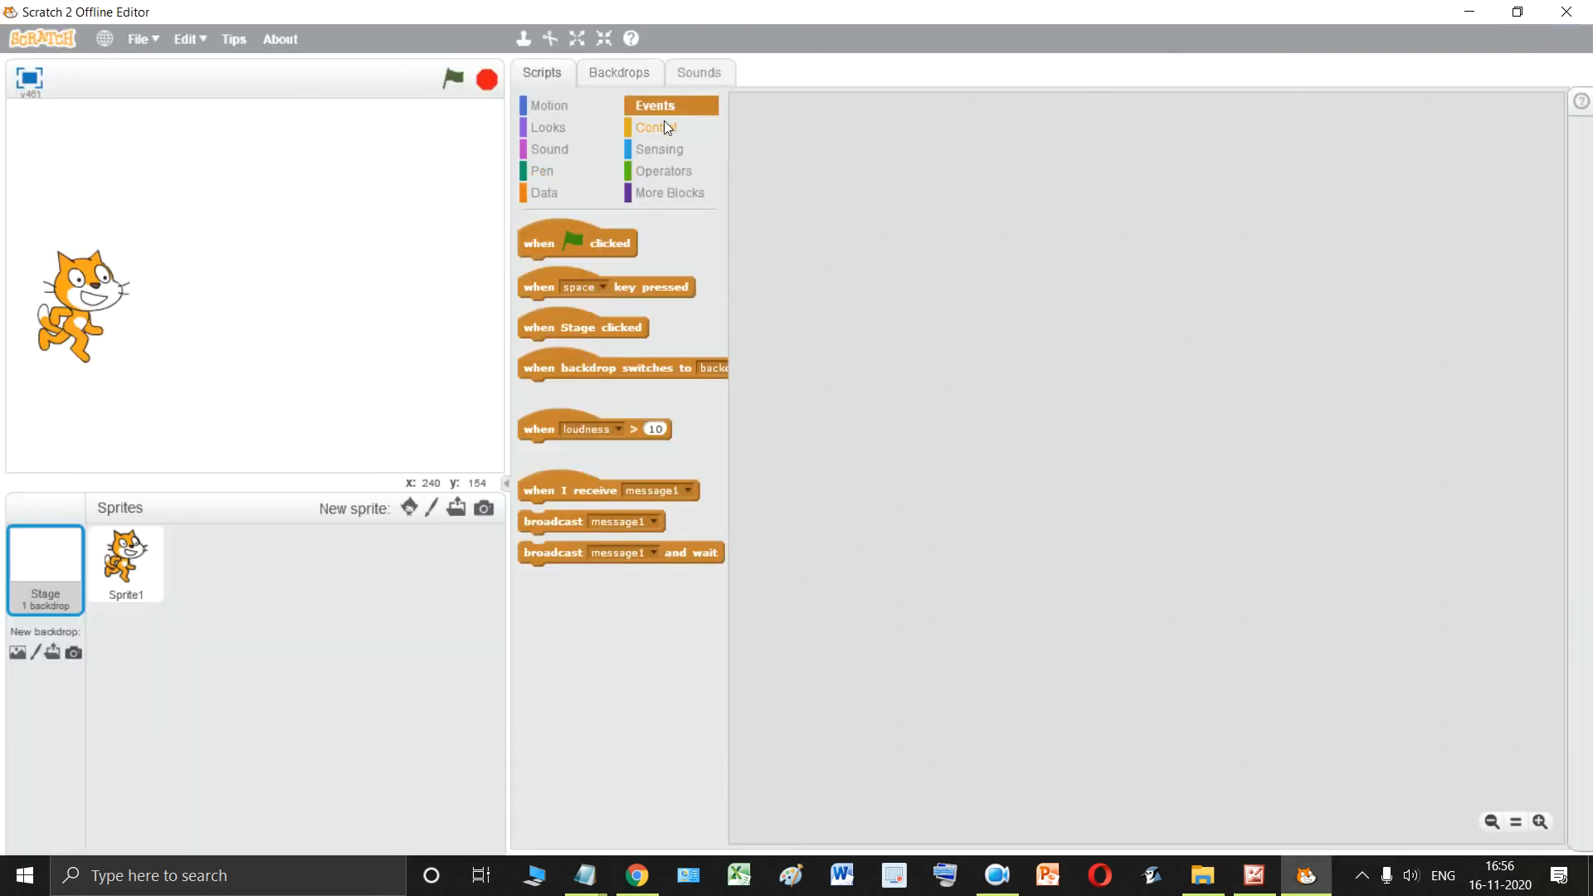
left_click(544, 102)
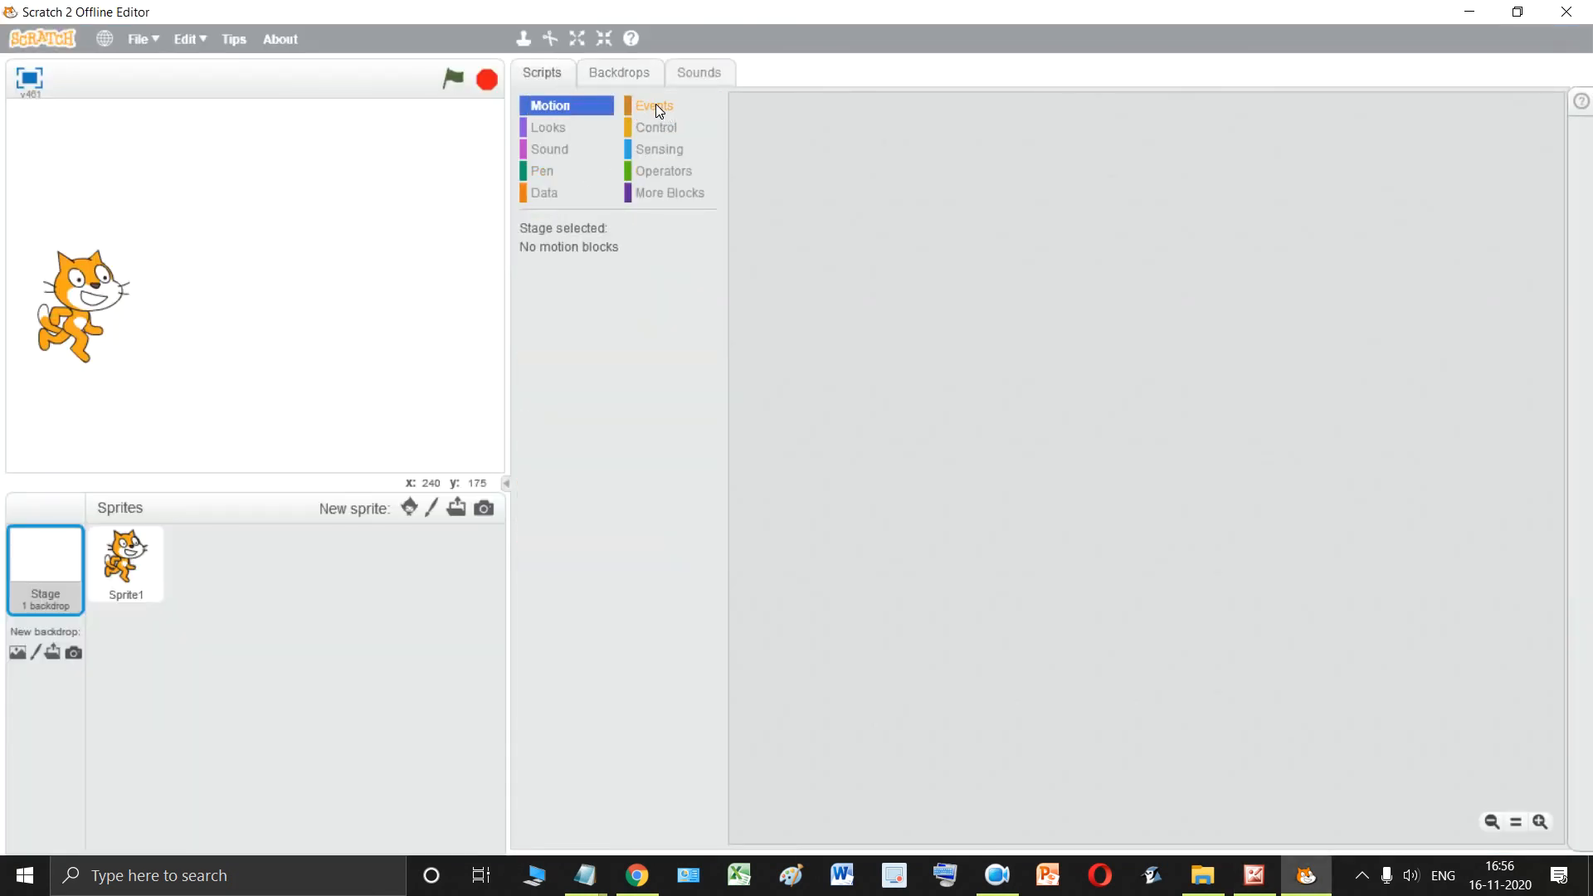
left_click(688, 108)
left_click_drag(551, 241, 873, 215)
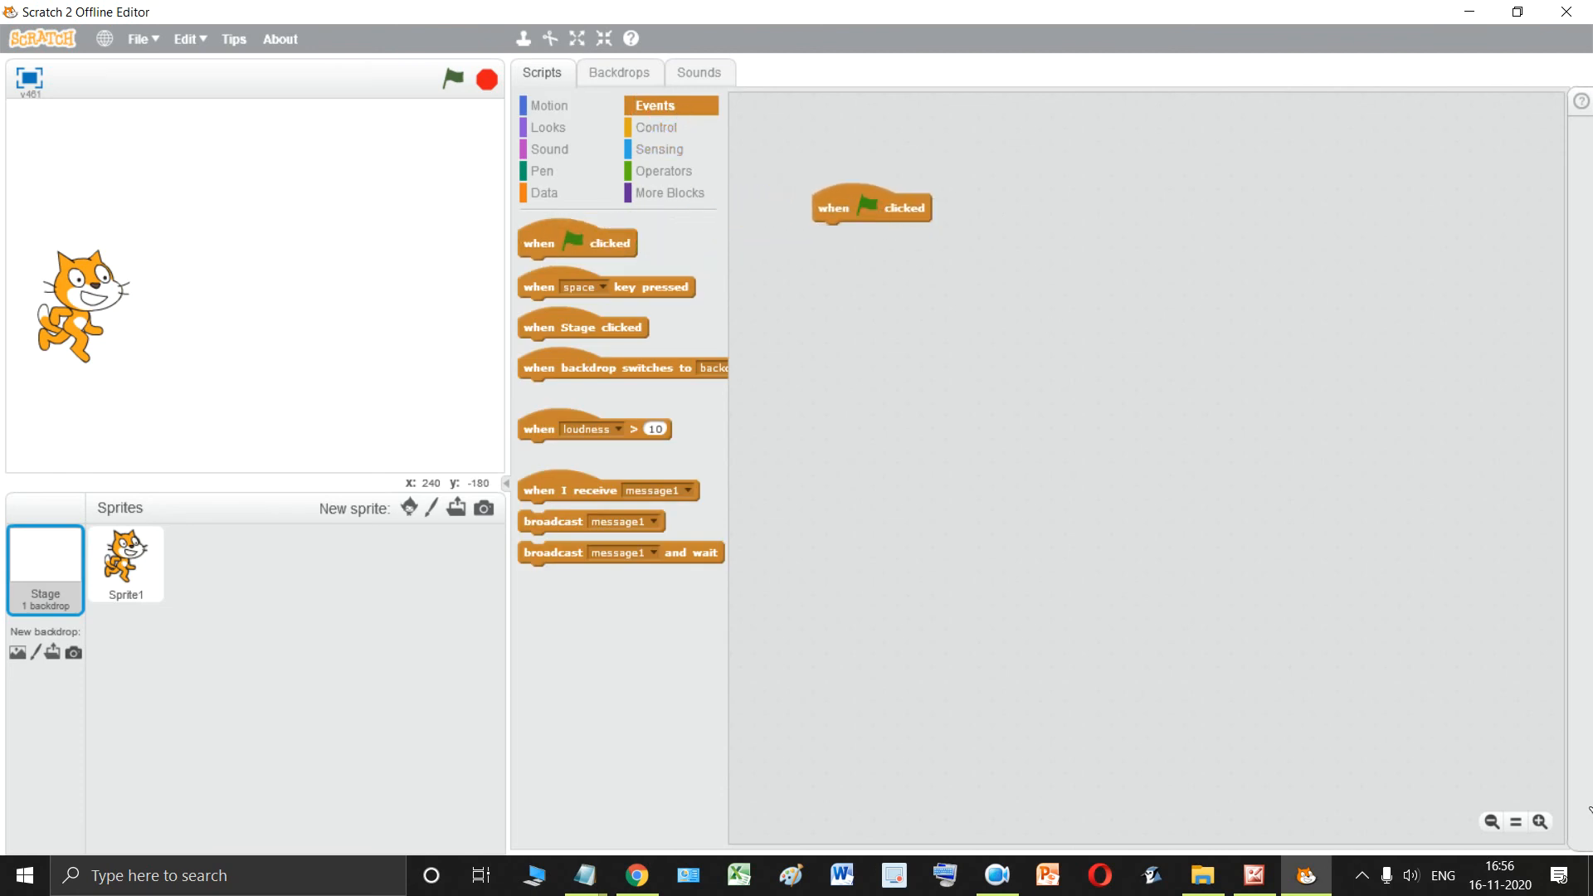
left_click(1540, 822)
left_click(1540, 821)
left_click(1540, 822)
left_click_drag(993, 277, 958, 230)
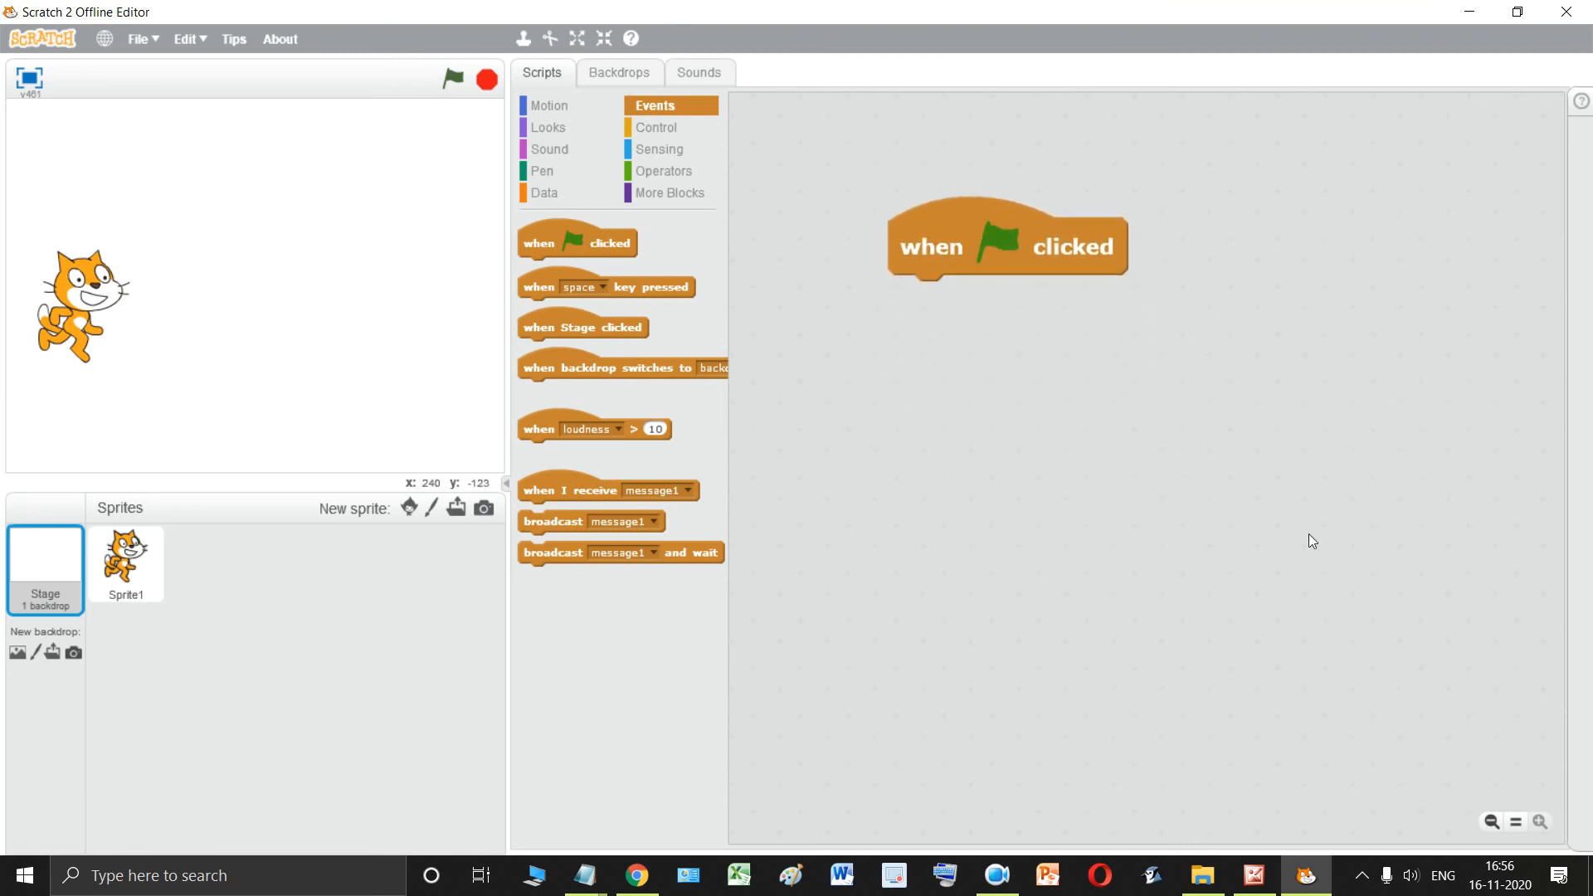
Recheck the Know the Fact note in the textbook, return to Scratch 2, and reposition the cat's green-flag script containing "move 10 steps".
left_click(1255, 876)
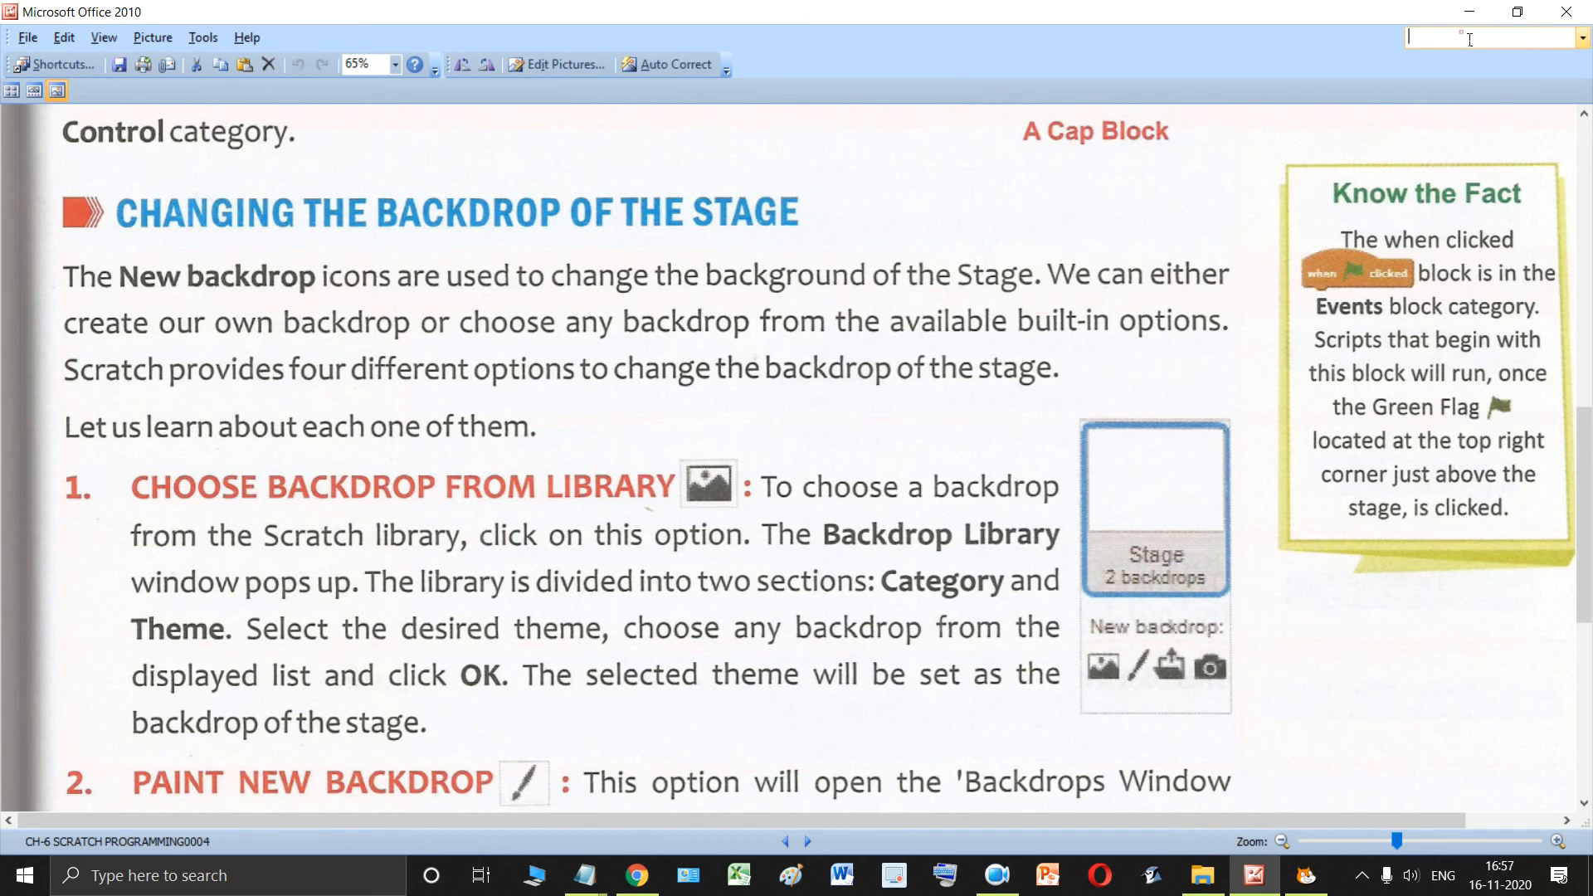
left_click(1470, 11)
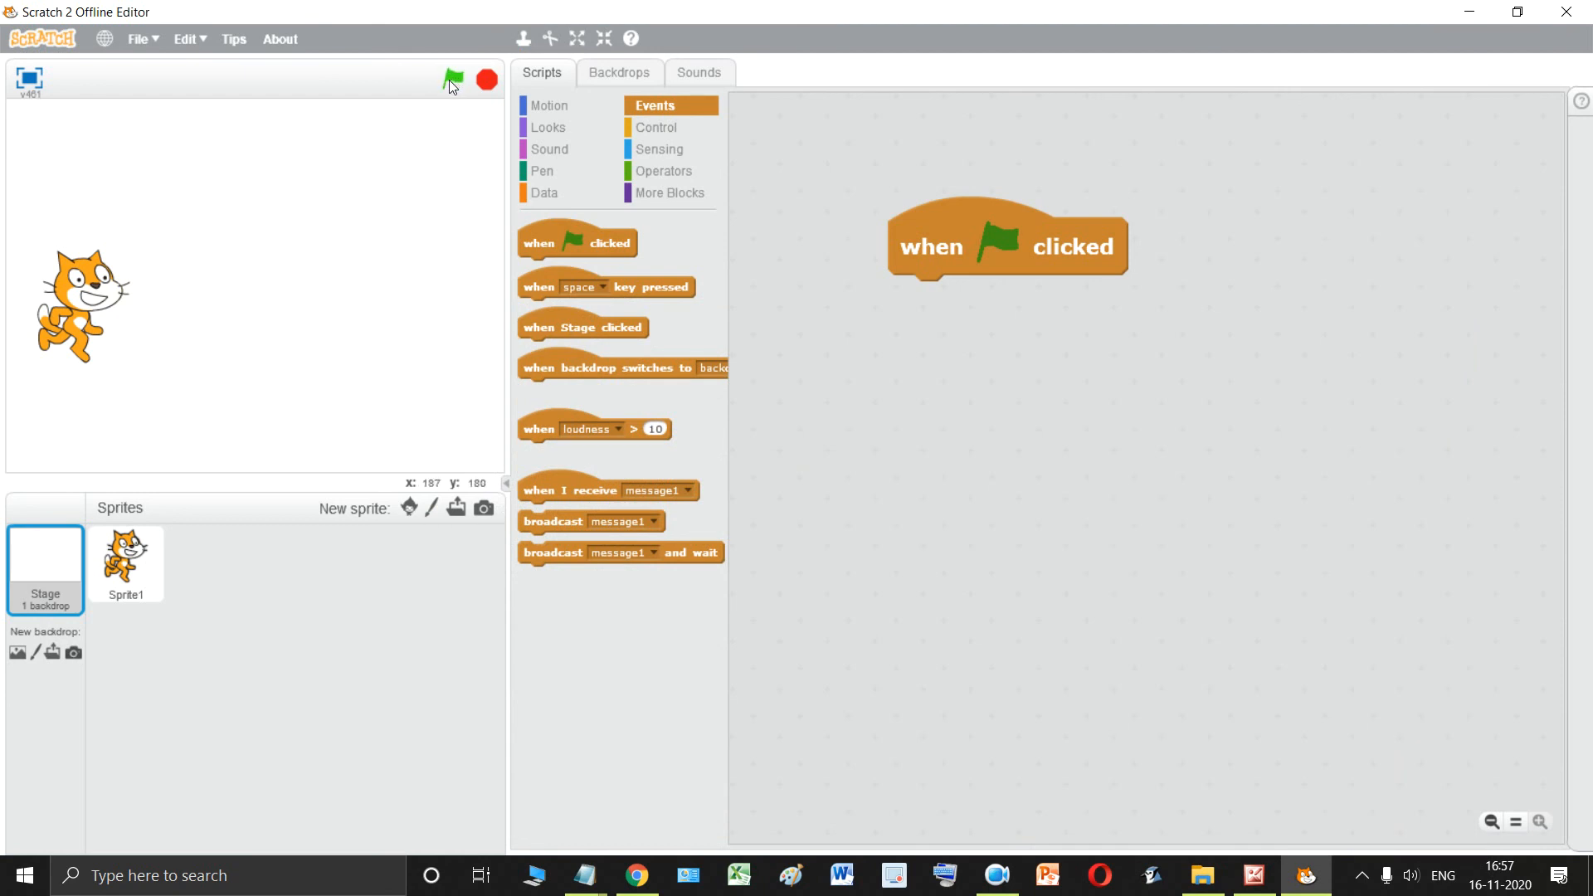
left_click(547, 111)
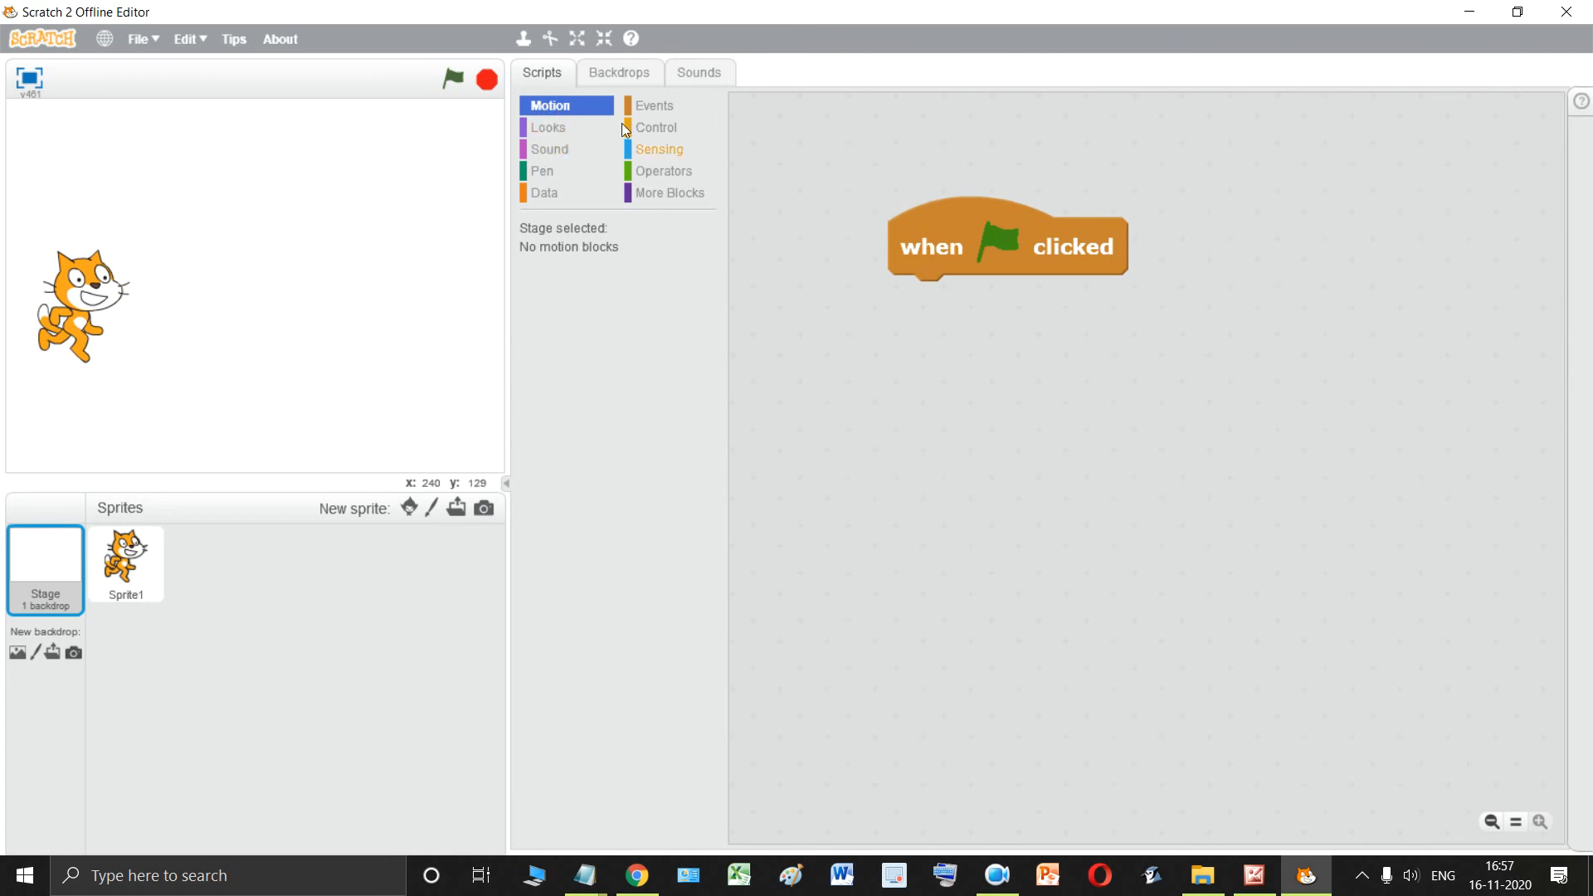
left_click(62, 292)
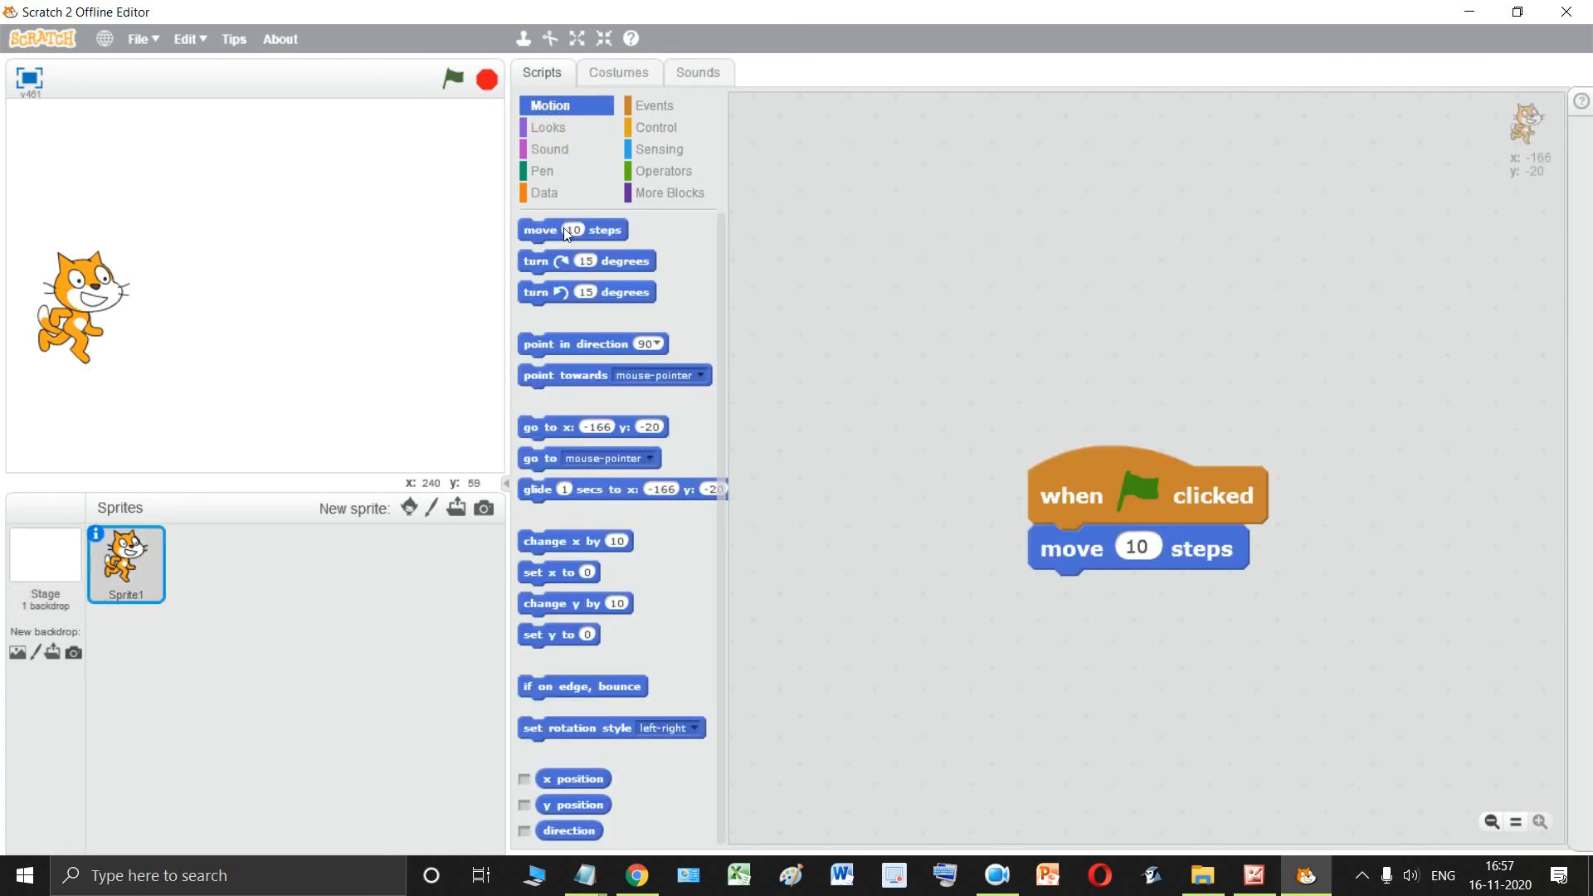
mouse_move(568, 234)
left_mouse_down()
mouse_move(635, 246)
mouse_move(573, 241)
left_mouse_up()
left_click_drag(1070, 485, 902, 402)
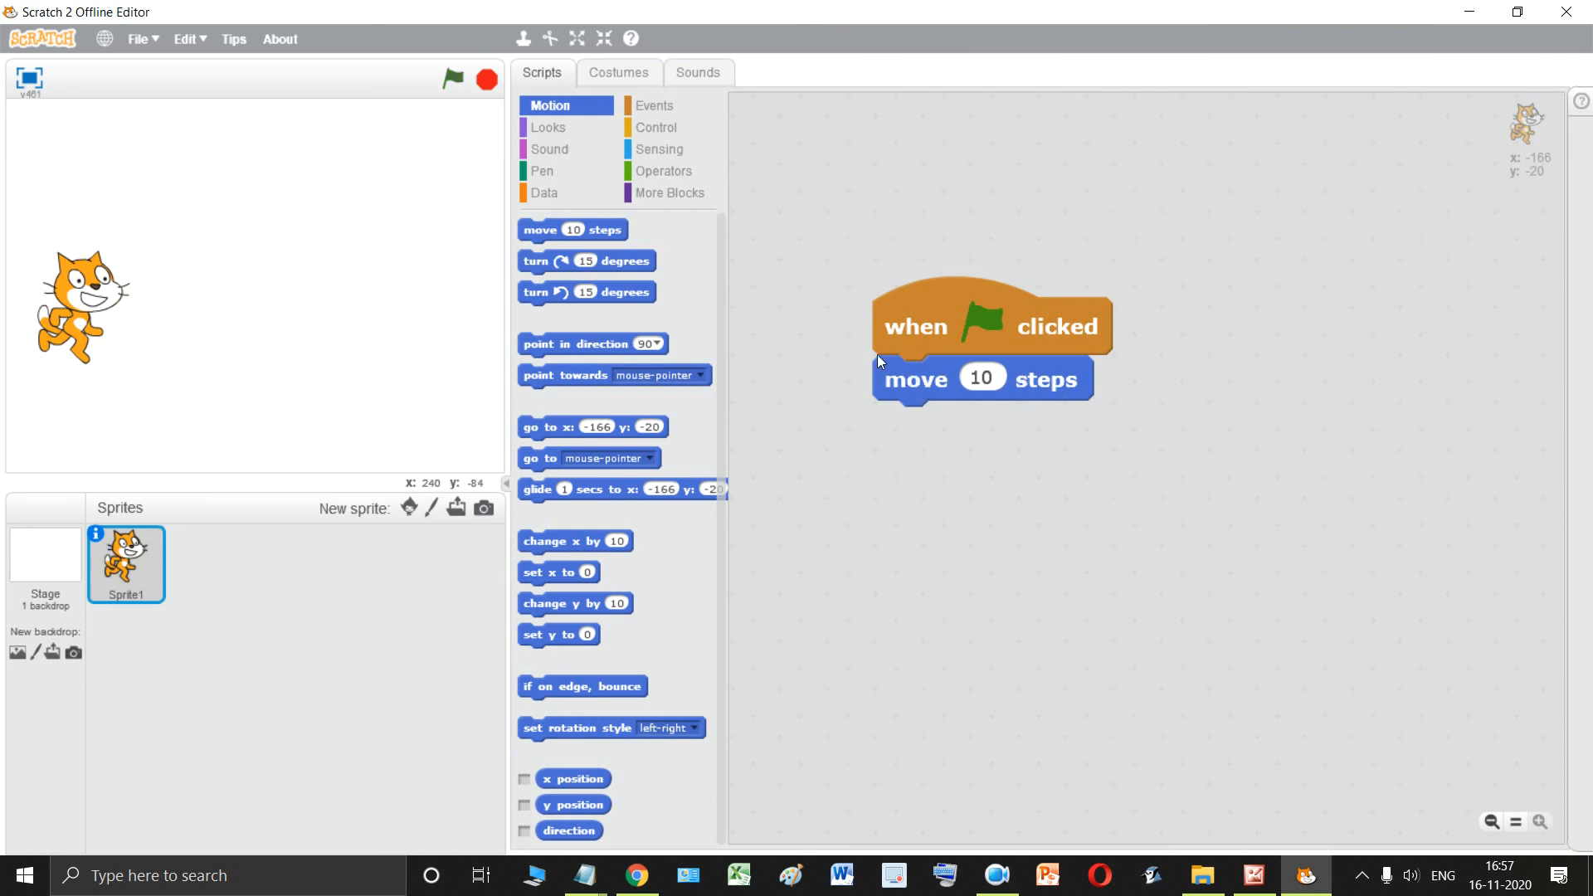
Run the cat's green-flag script repeatedly so each run moves the sprite 10 steps across the stage.
left_click(452, 76)
left_click(451, 76)
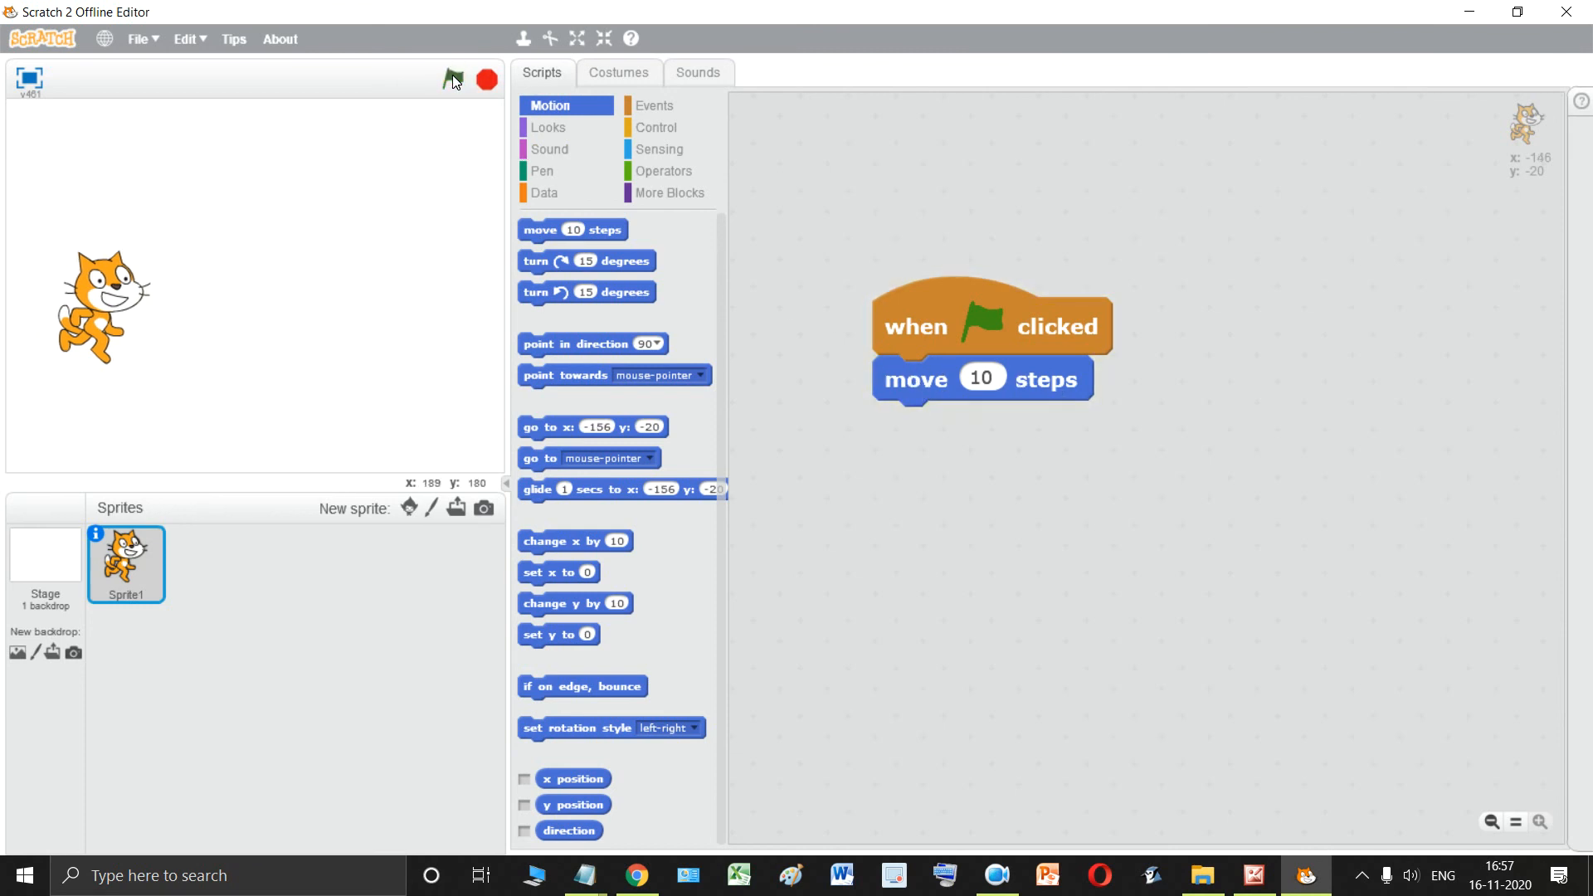
left_click(454, 78)
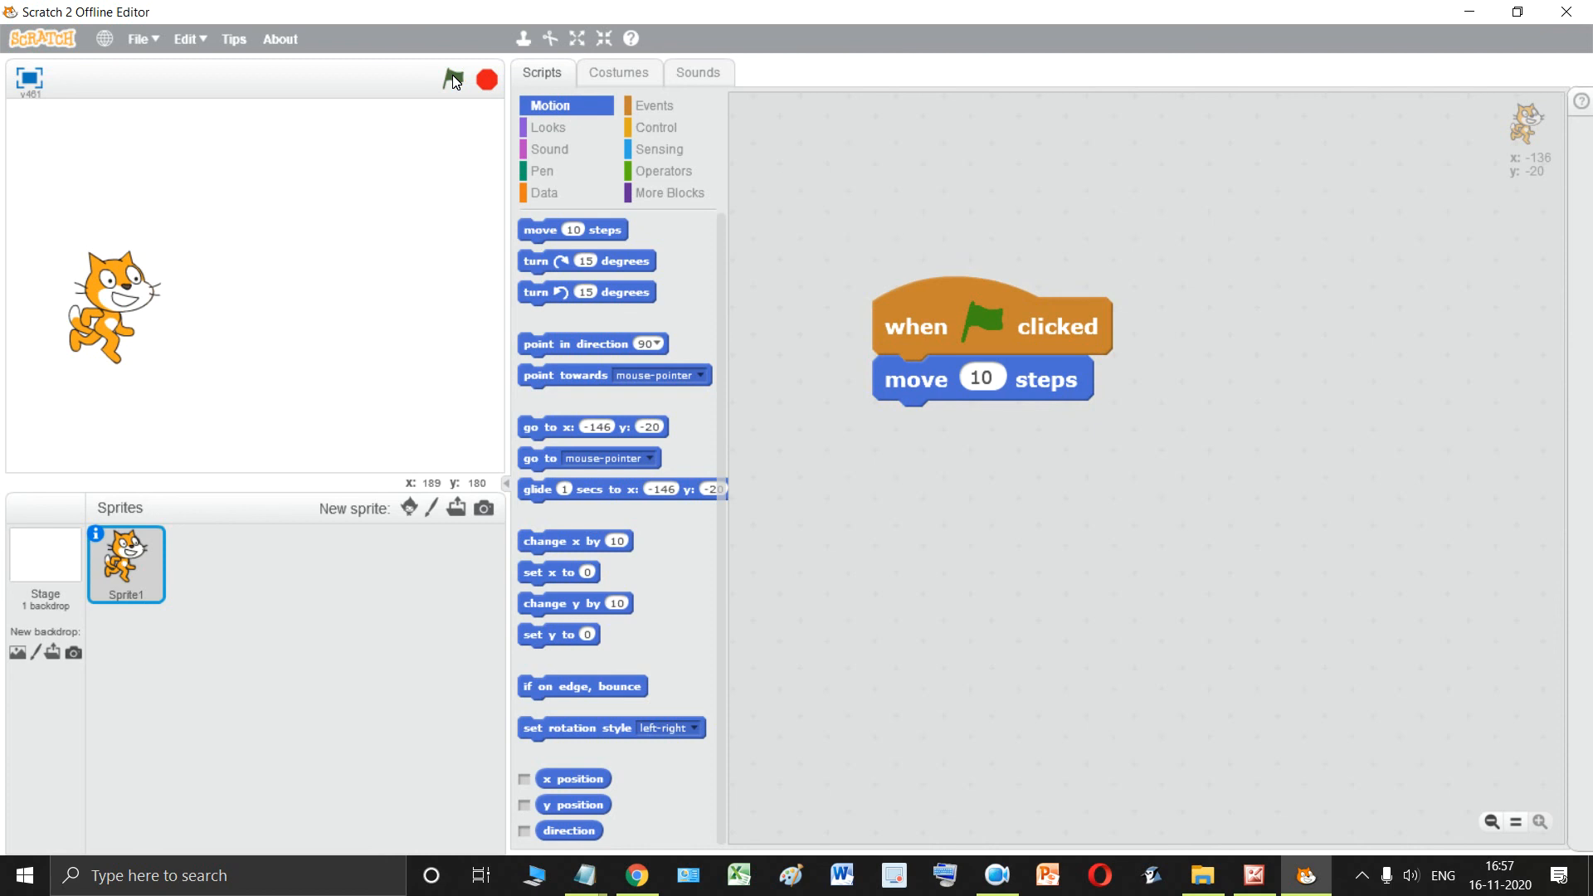
left_click(453, 78)
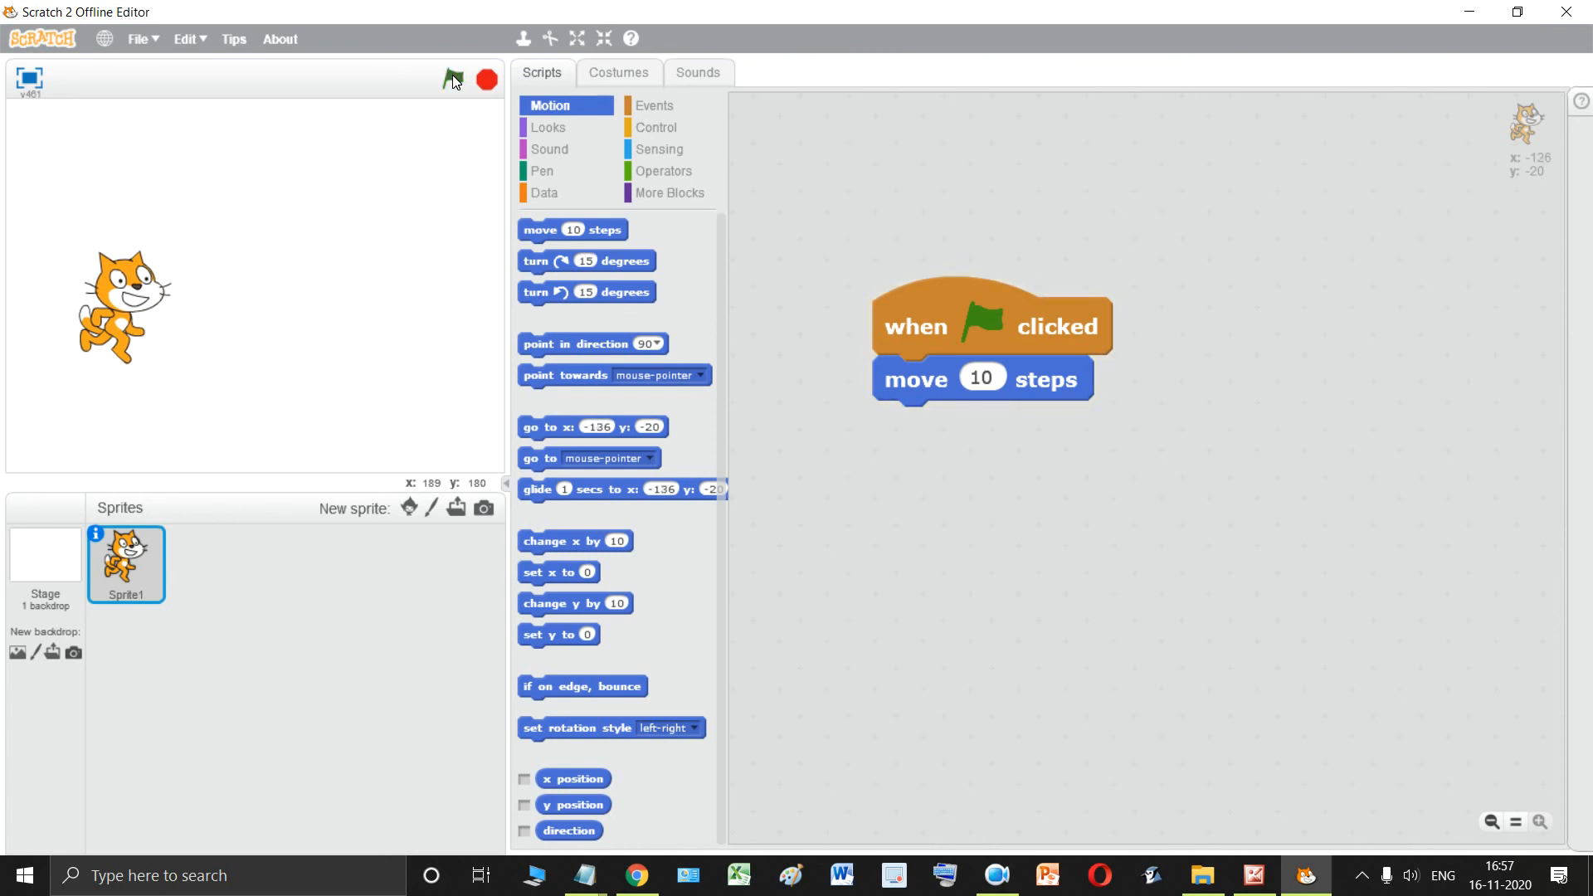
left_click(453, 78)
left_click(453, 78)
left_click(453, 78)
left_click(453, 78)
left_click(453, 78)
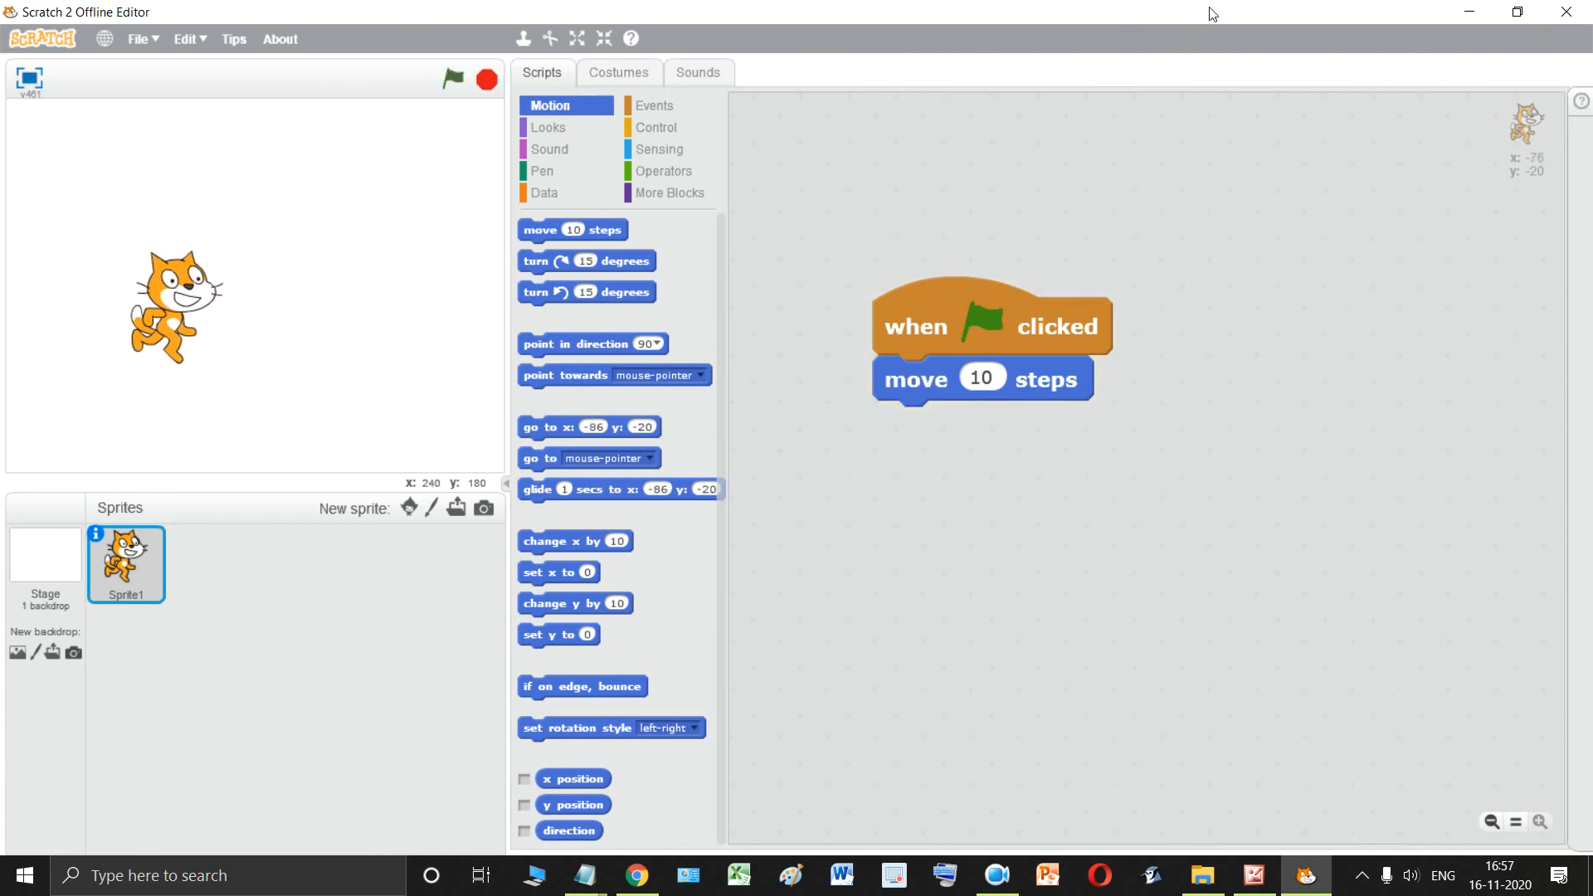
Switch to the textbook in Microsoft Office 2010, read the Let's Know More note on repeating sprite actions, and return to Scratch 2.
left_click(1469, 11)
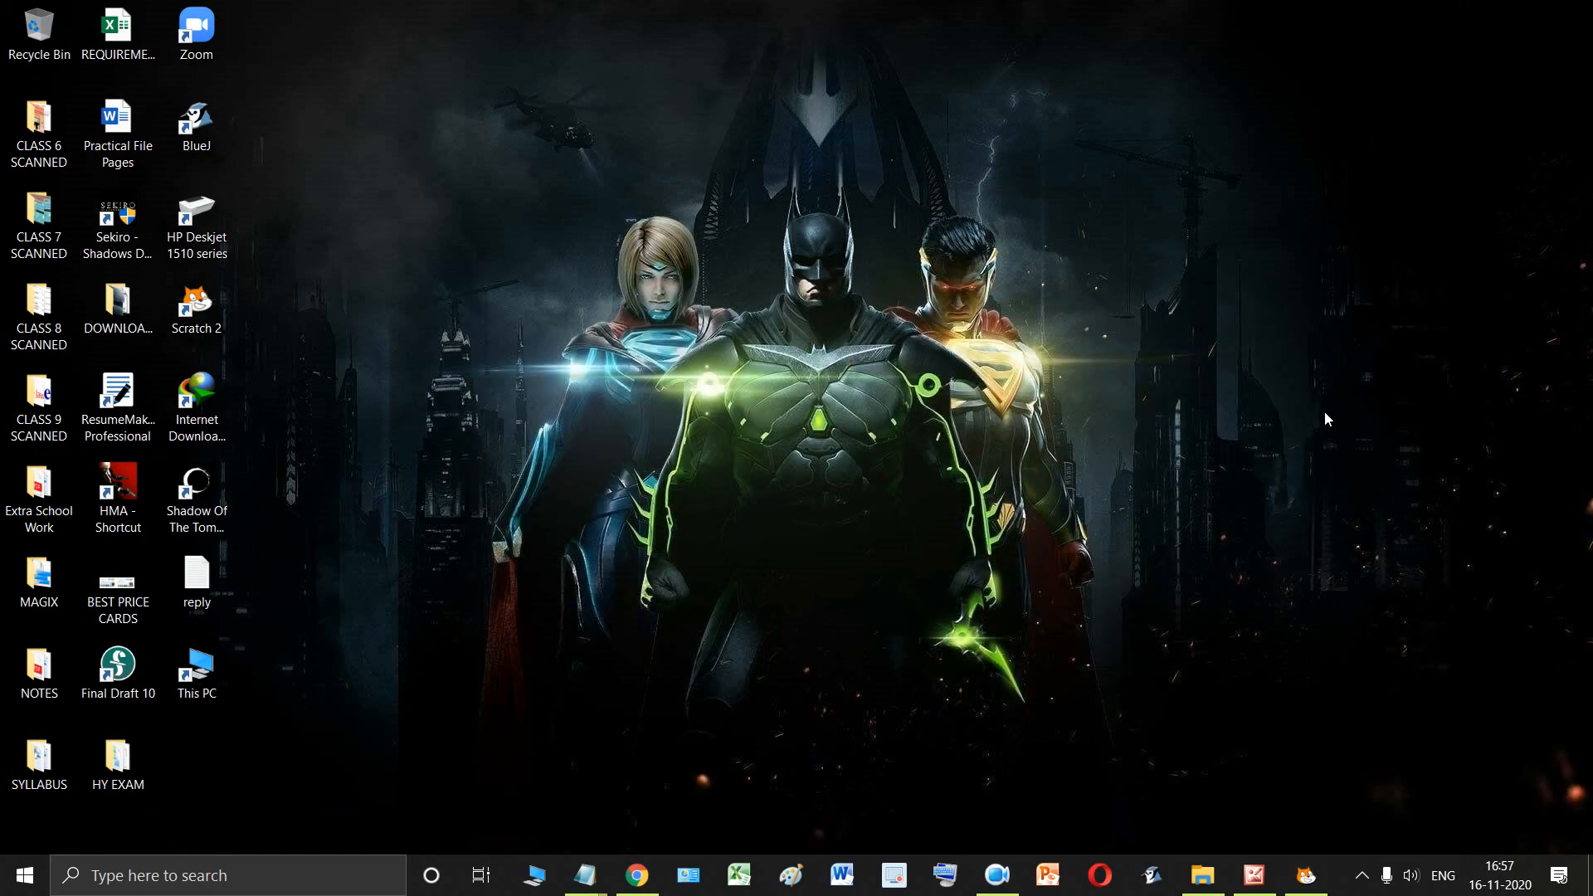
left_click(1255, 876)
scroll(1275, 674, "down", 5)
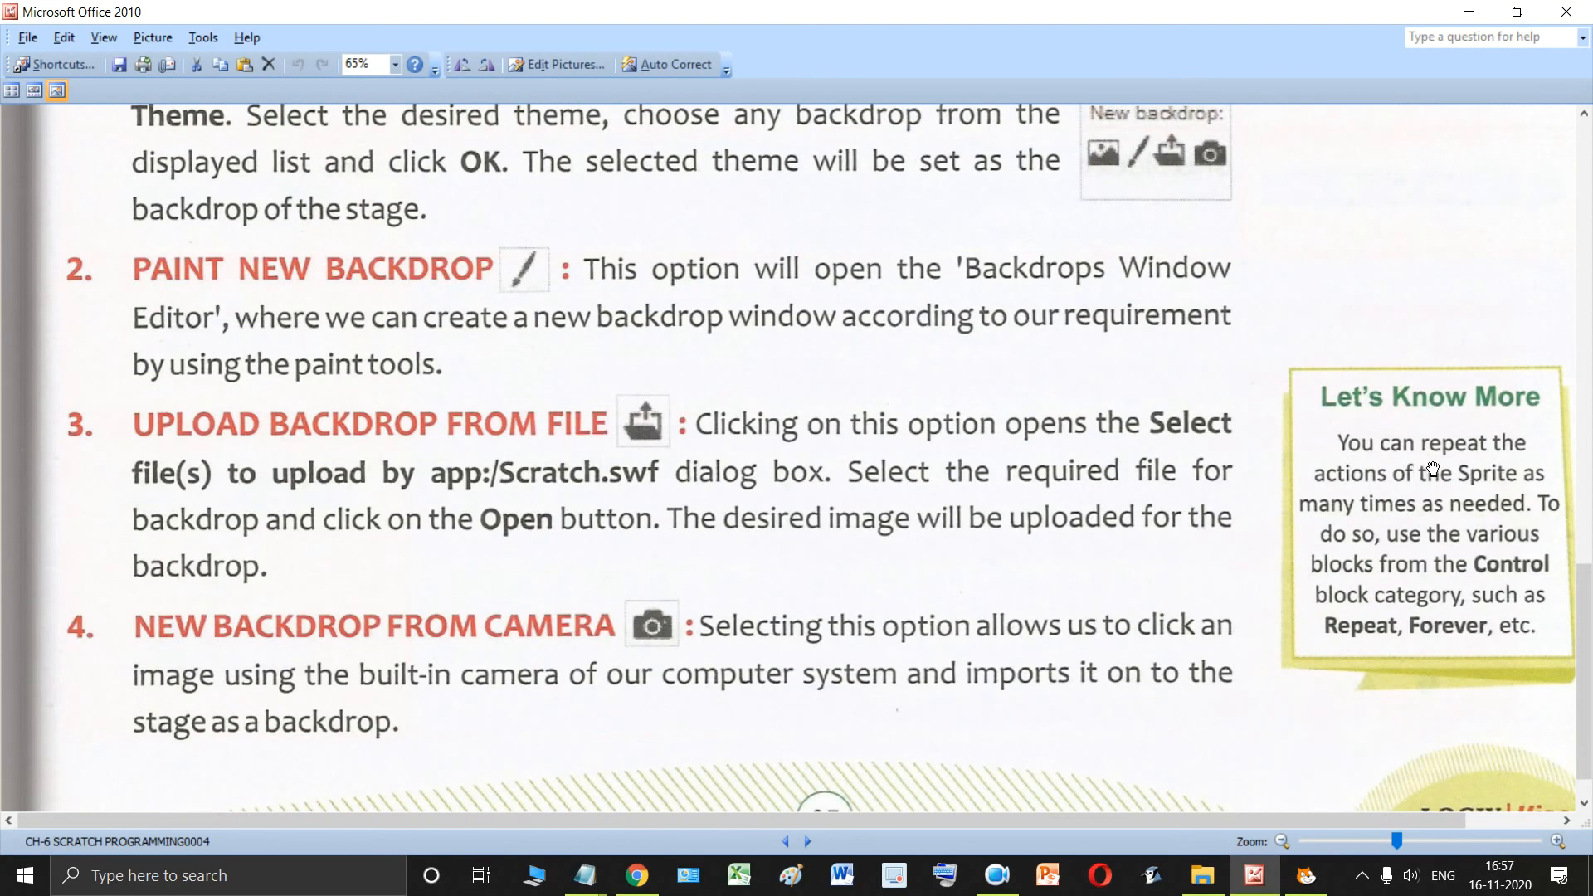
scroll(1434, 469, "down", 1)
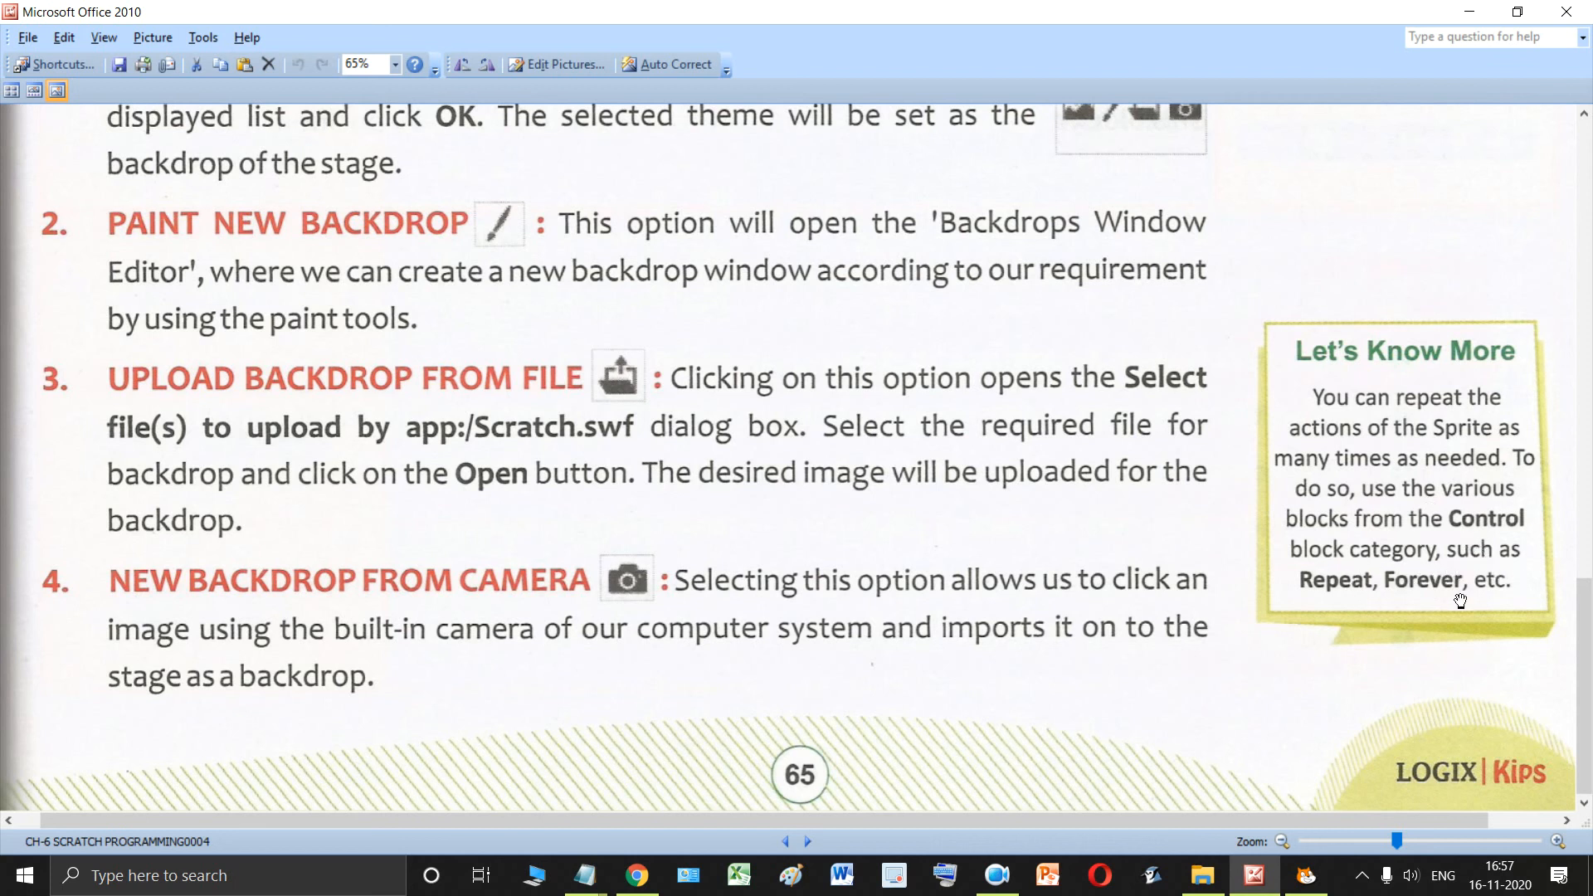
left_click(1470, 12)
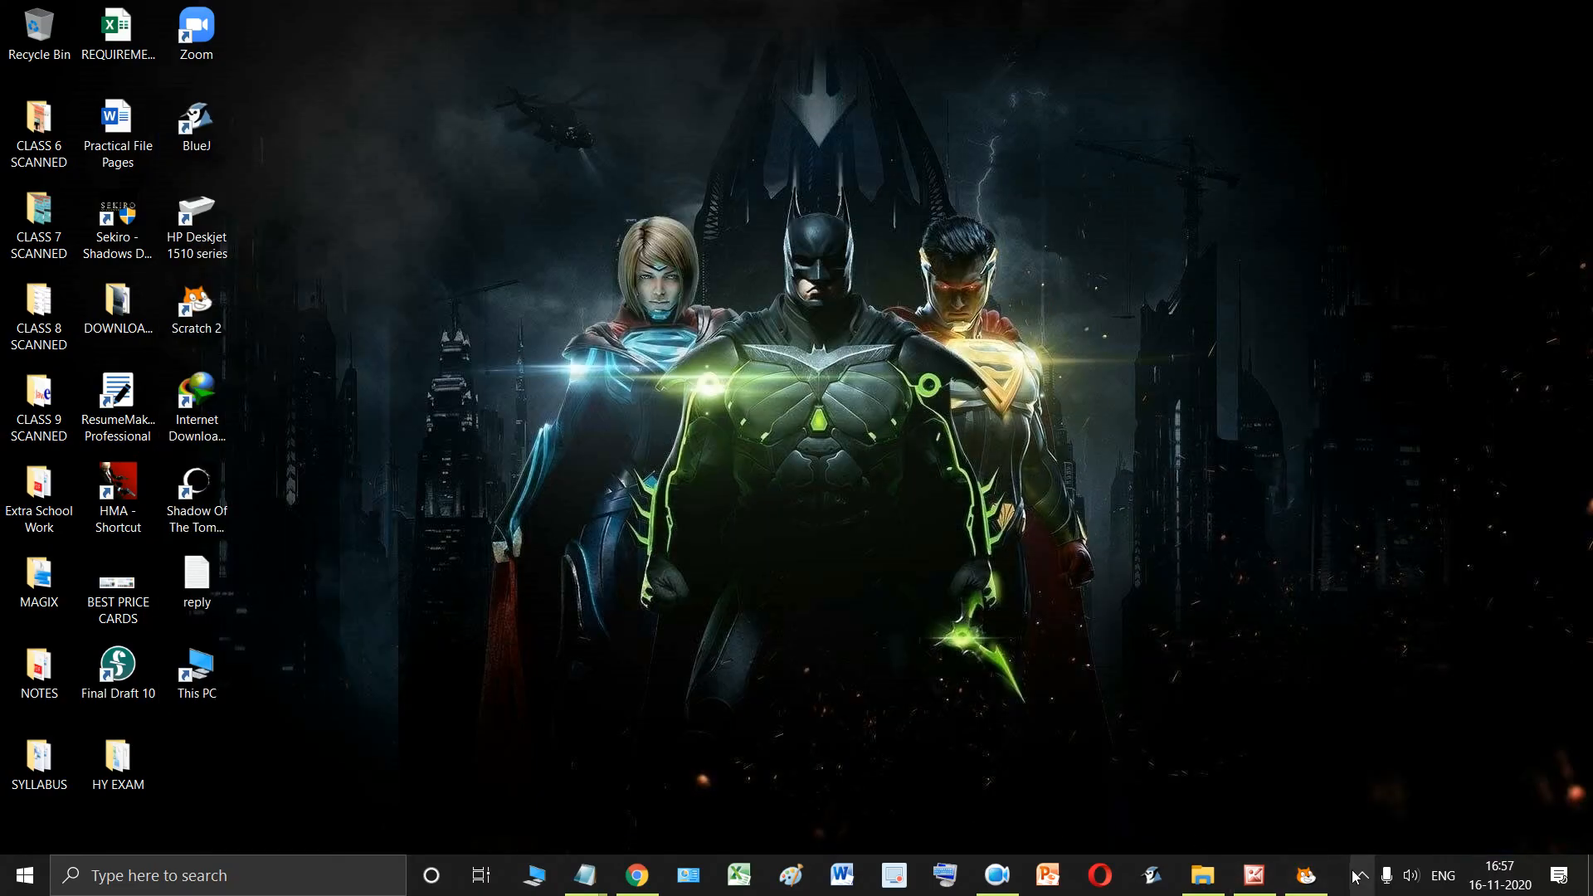
left_click(1307, 876)
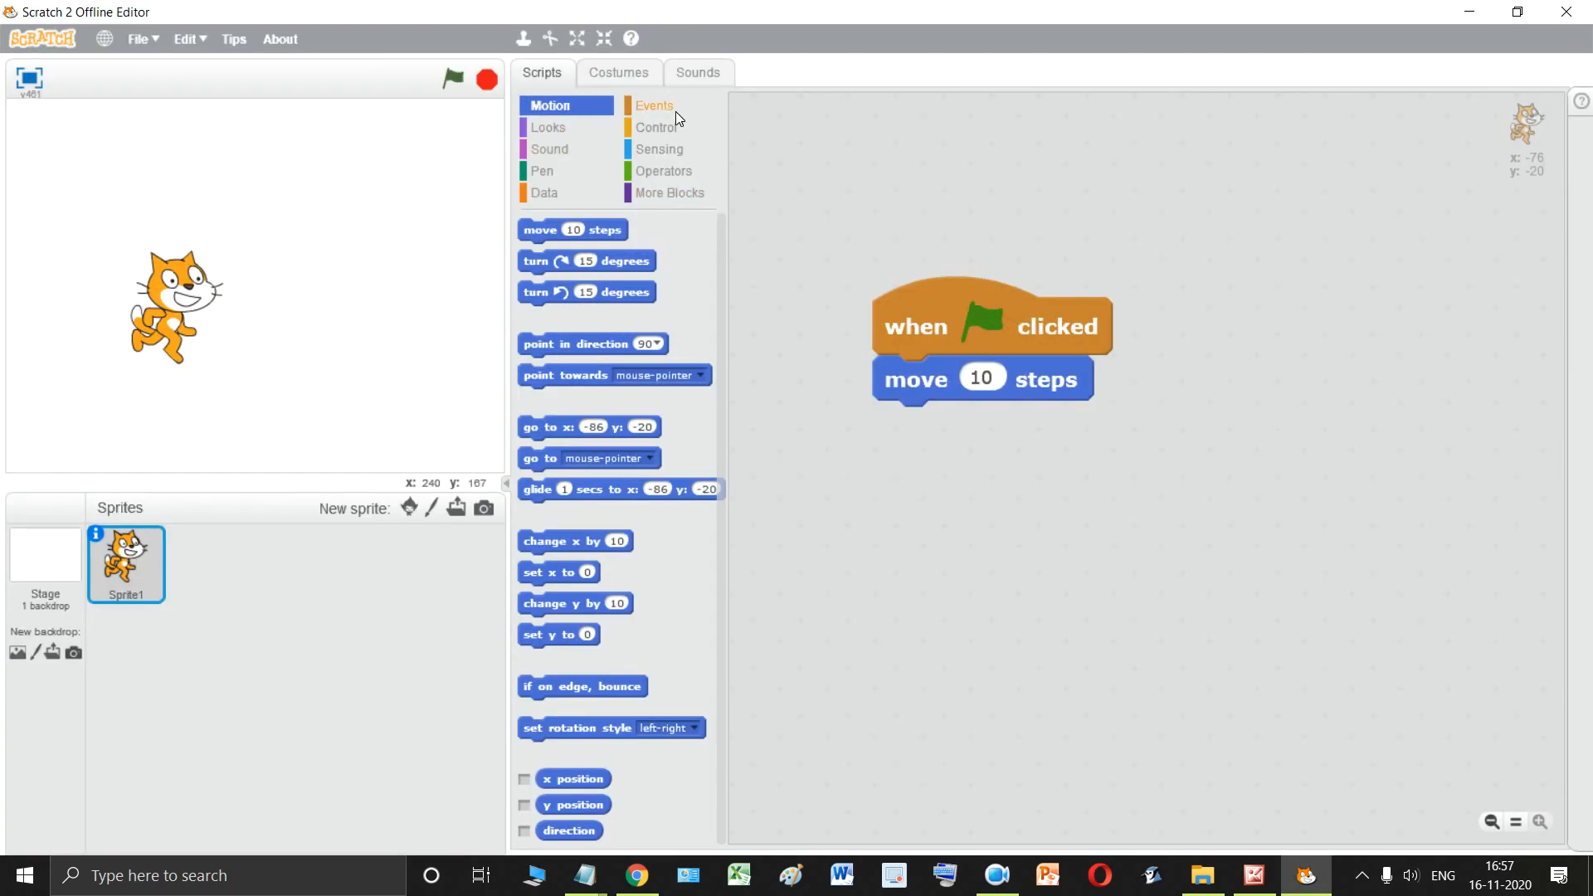
Wrap the cat's "move 10 steps" block in a "repeat 10" loop and place an empty "forever" block below the script.
left_click(664, 106)
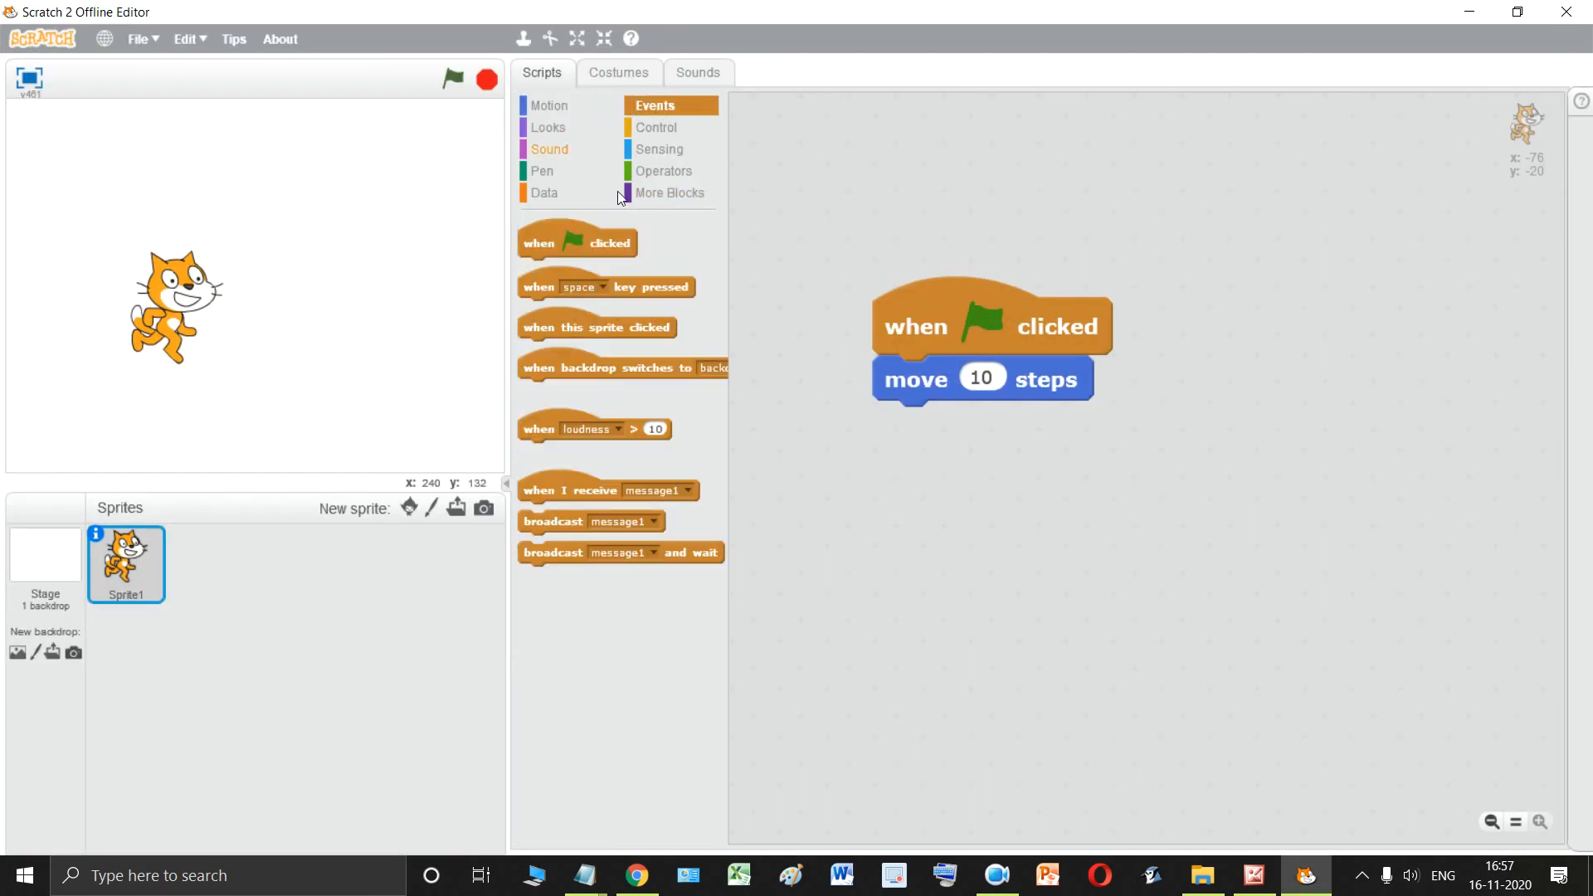
left_click(666, 127)
left_click_drag(541, 280, 912, 347)
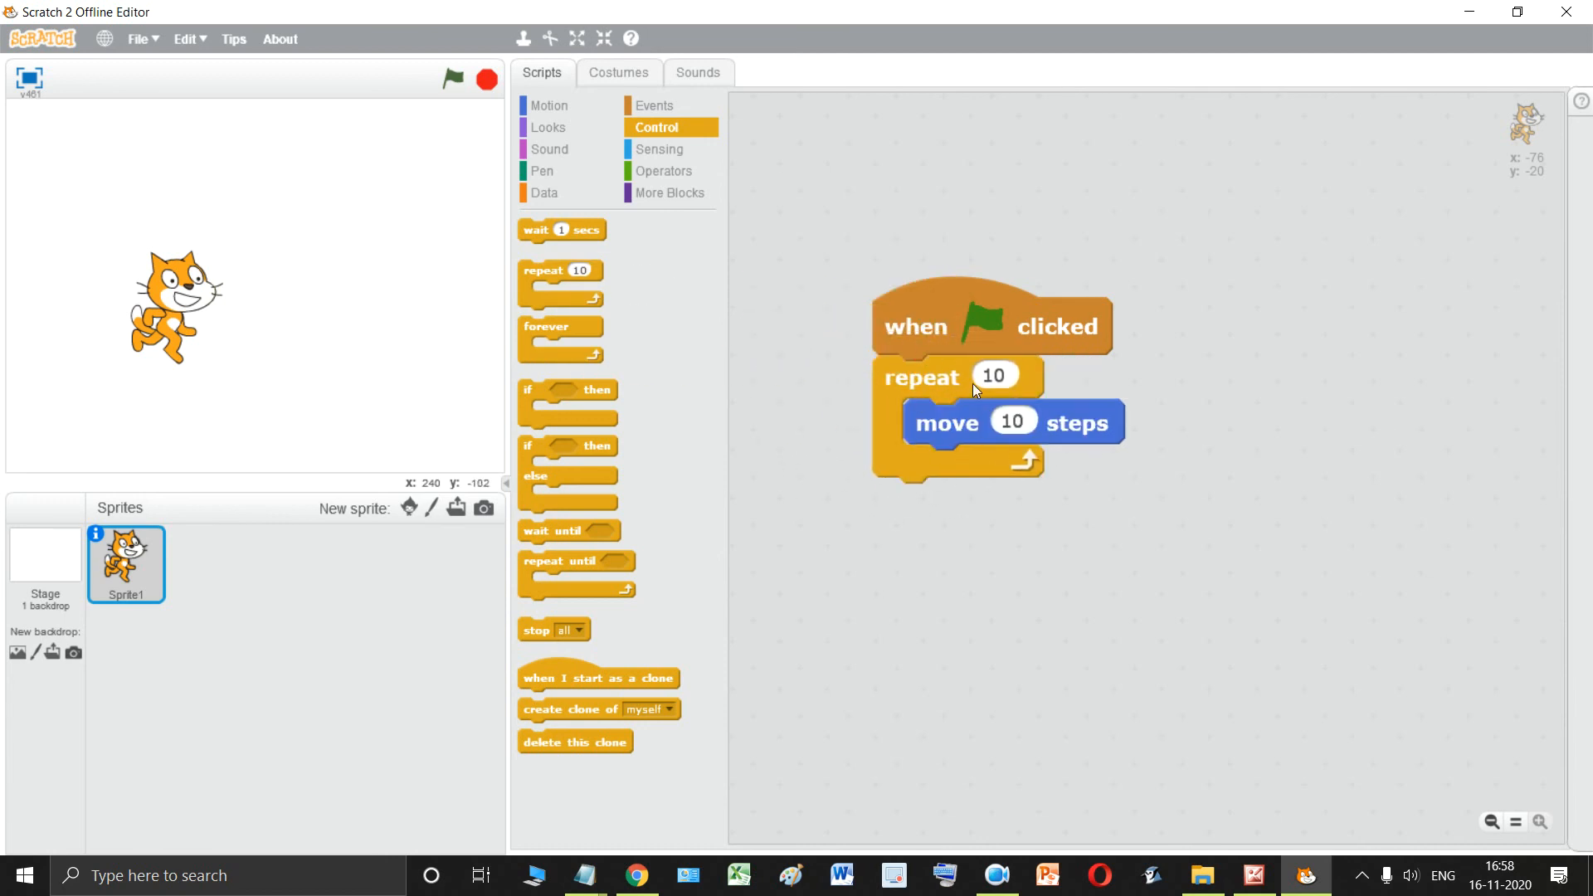
left_click_drag(560, 326, 898, 666)
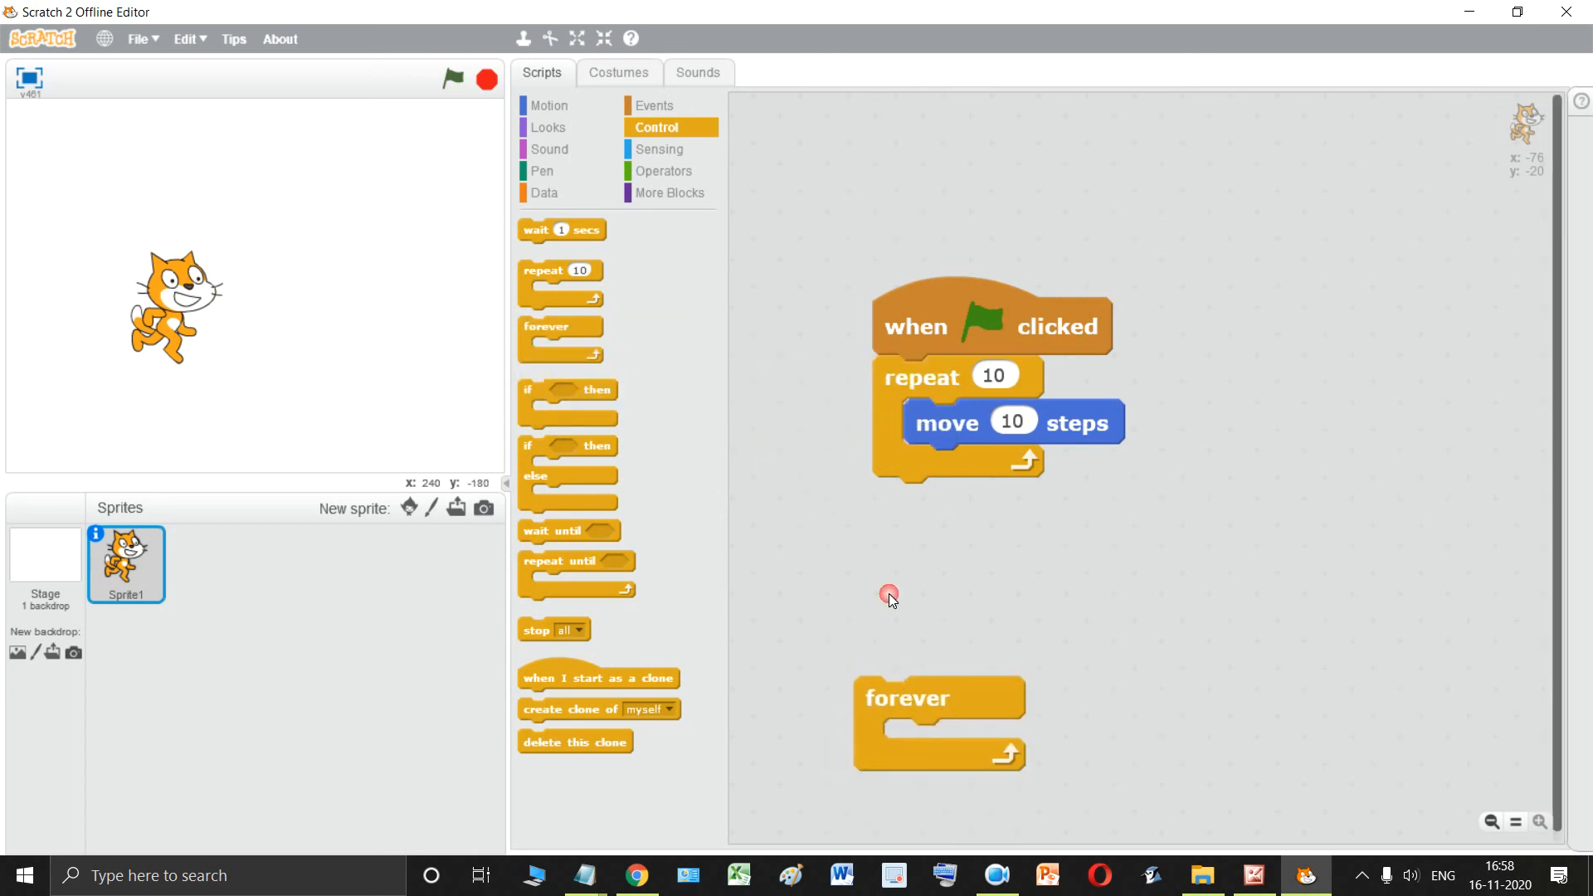
Delete the empty "forever" block and set the move block inside the repeat loop to 25 steps.
right_click(932, 696)
left_click(988, 710)
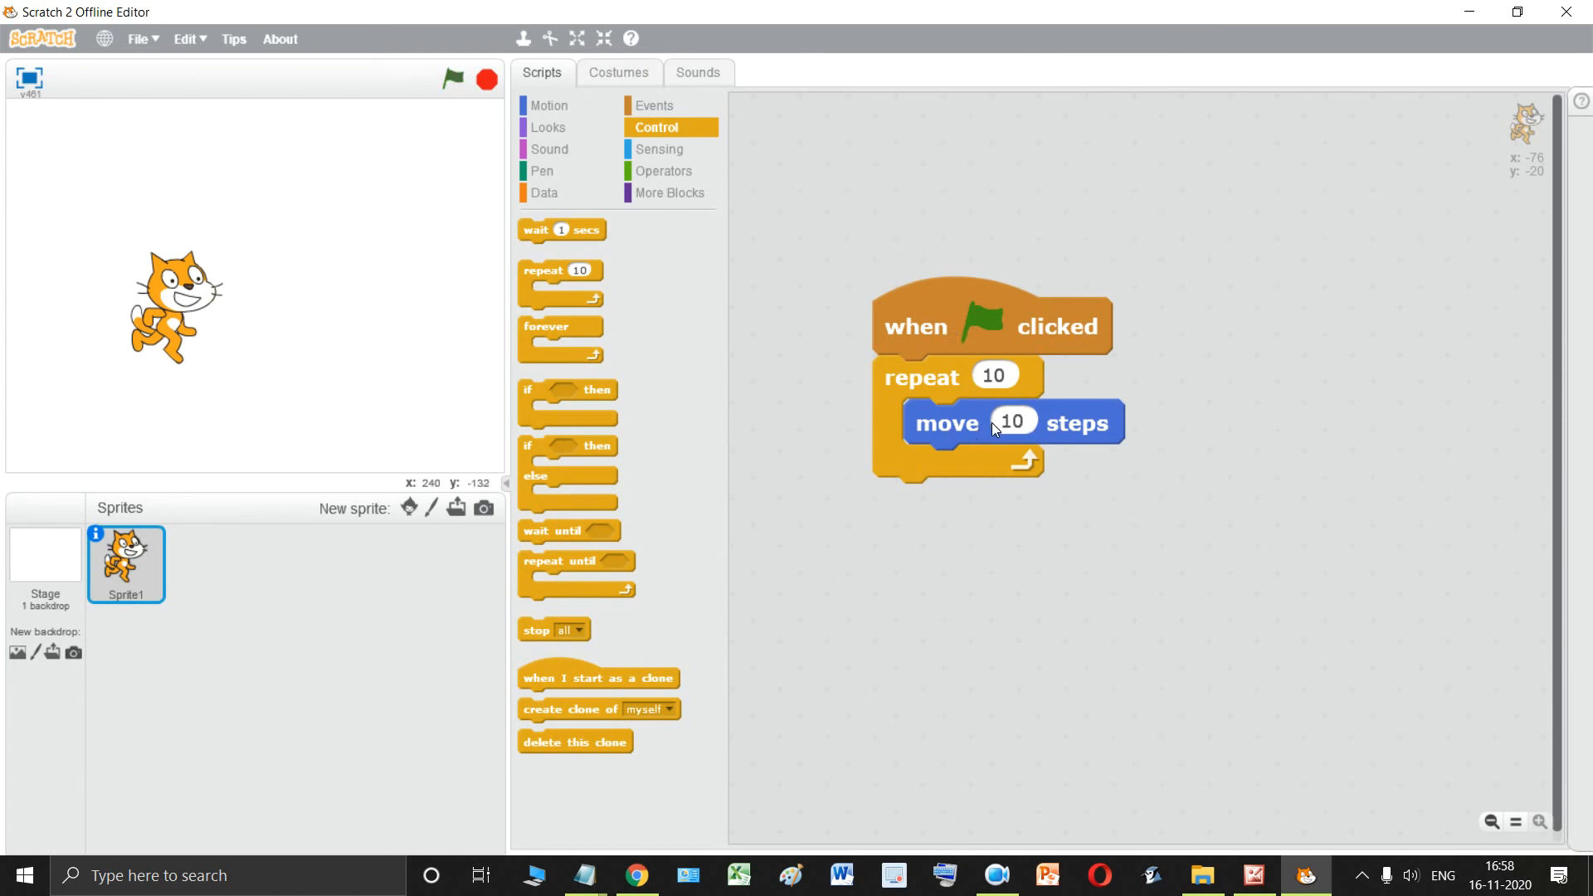
left_click_drag(992, 421, 934, 406)
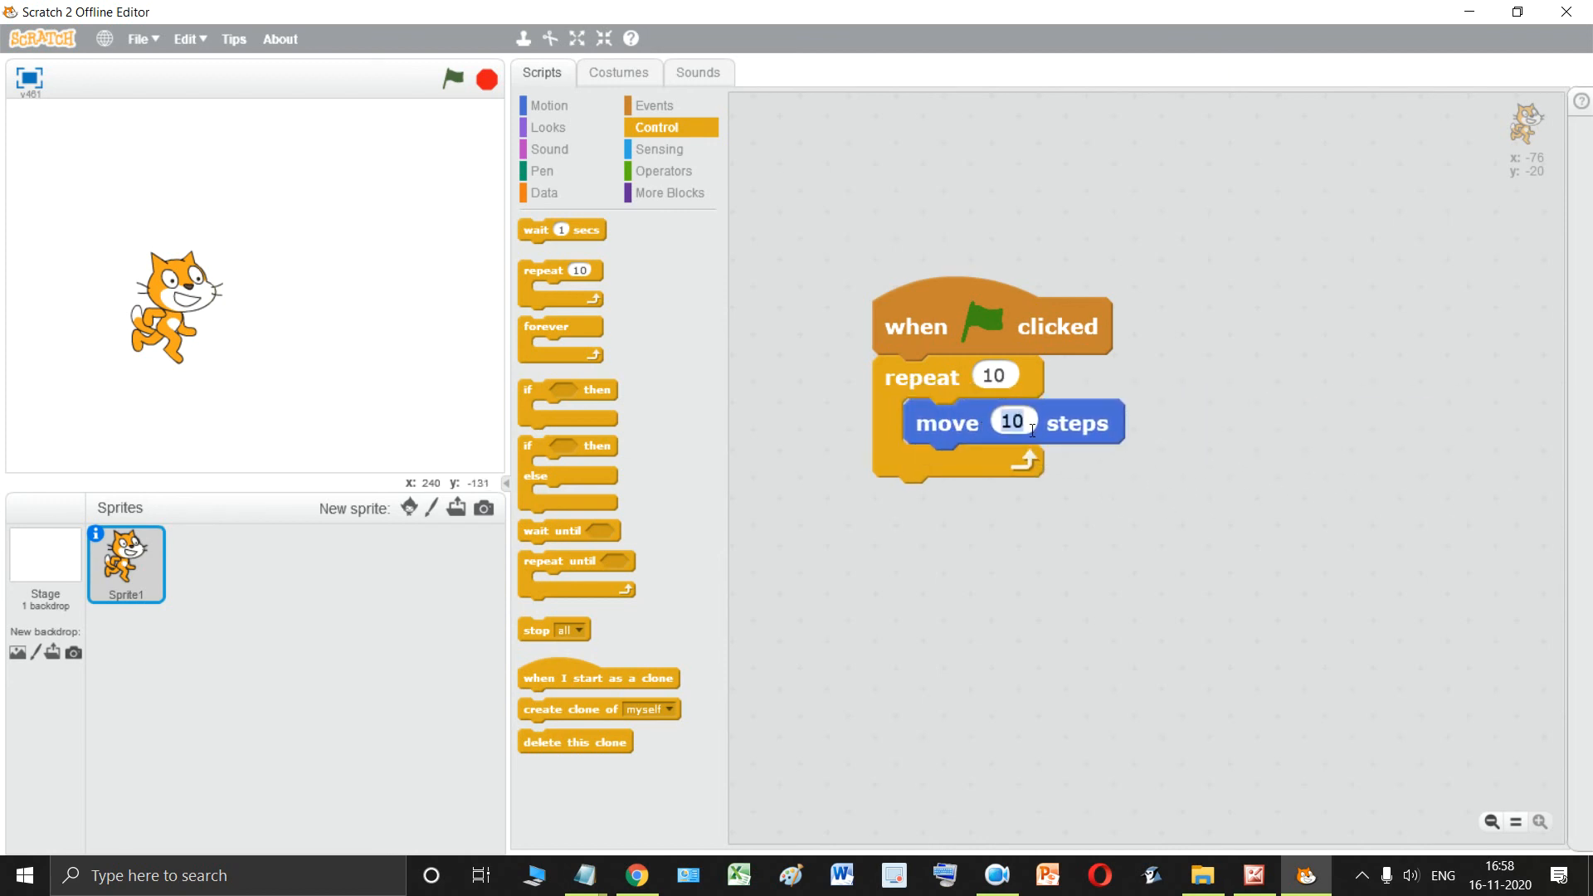
type("25")
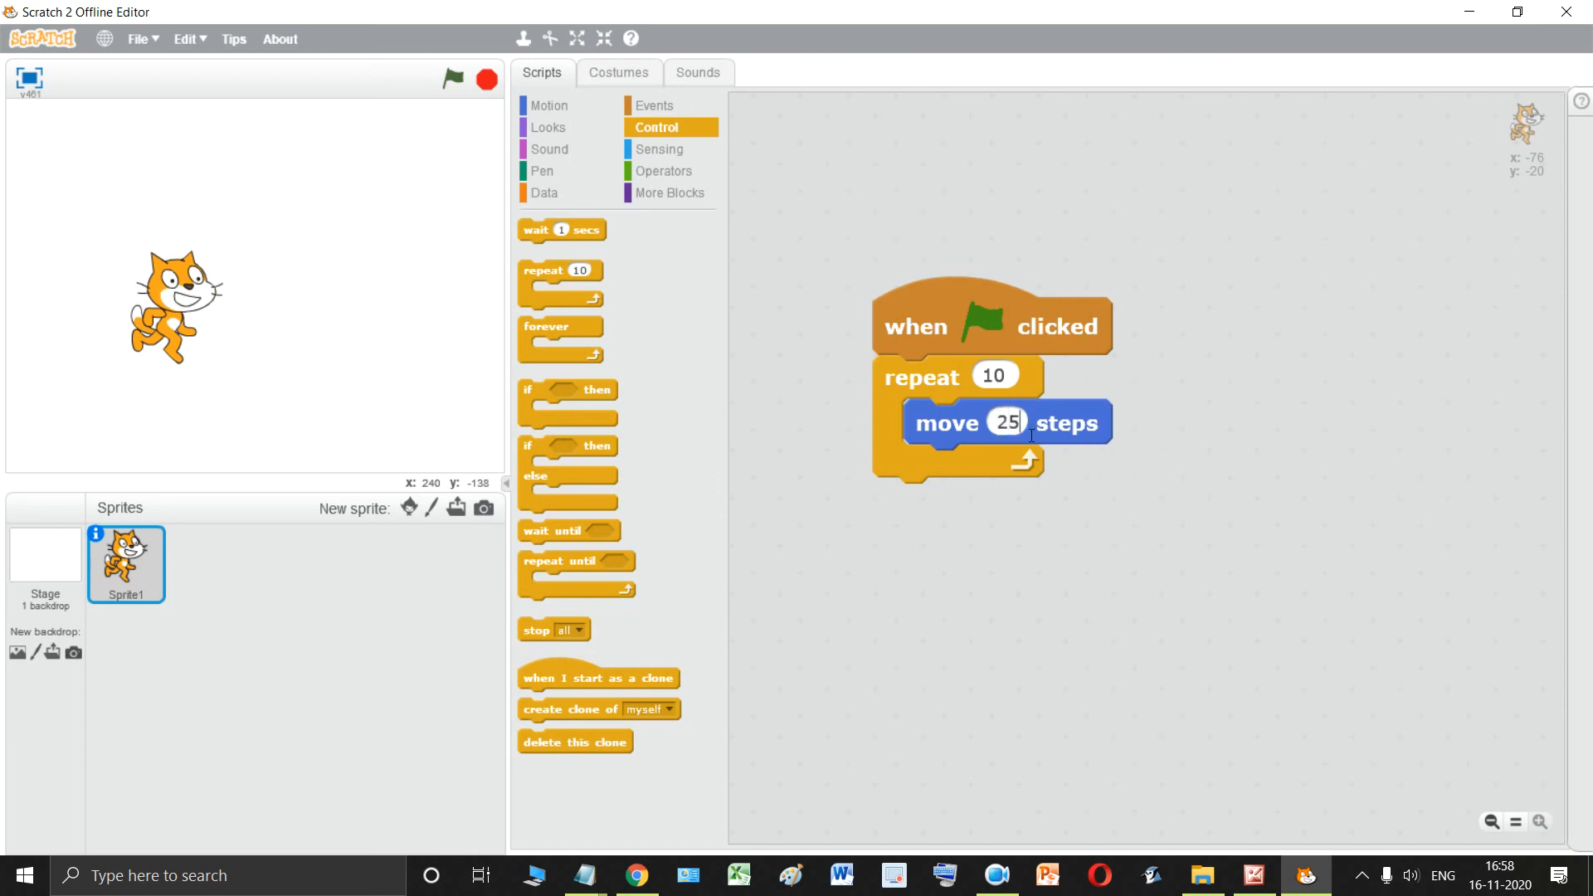
double_click(1007, 434)
Run the cat's script from the stage's left side with the loop at repeat 10 and again at repeat 2.
left_click_drag(188, 311, 58, 210)
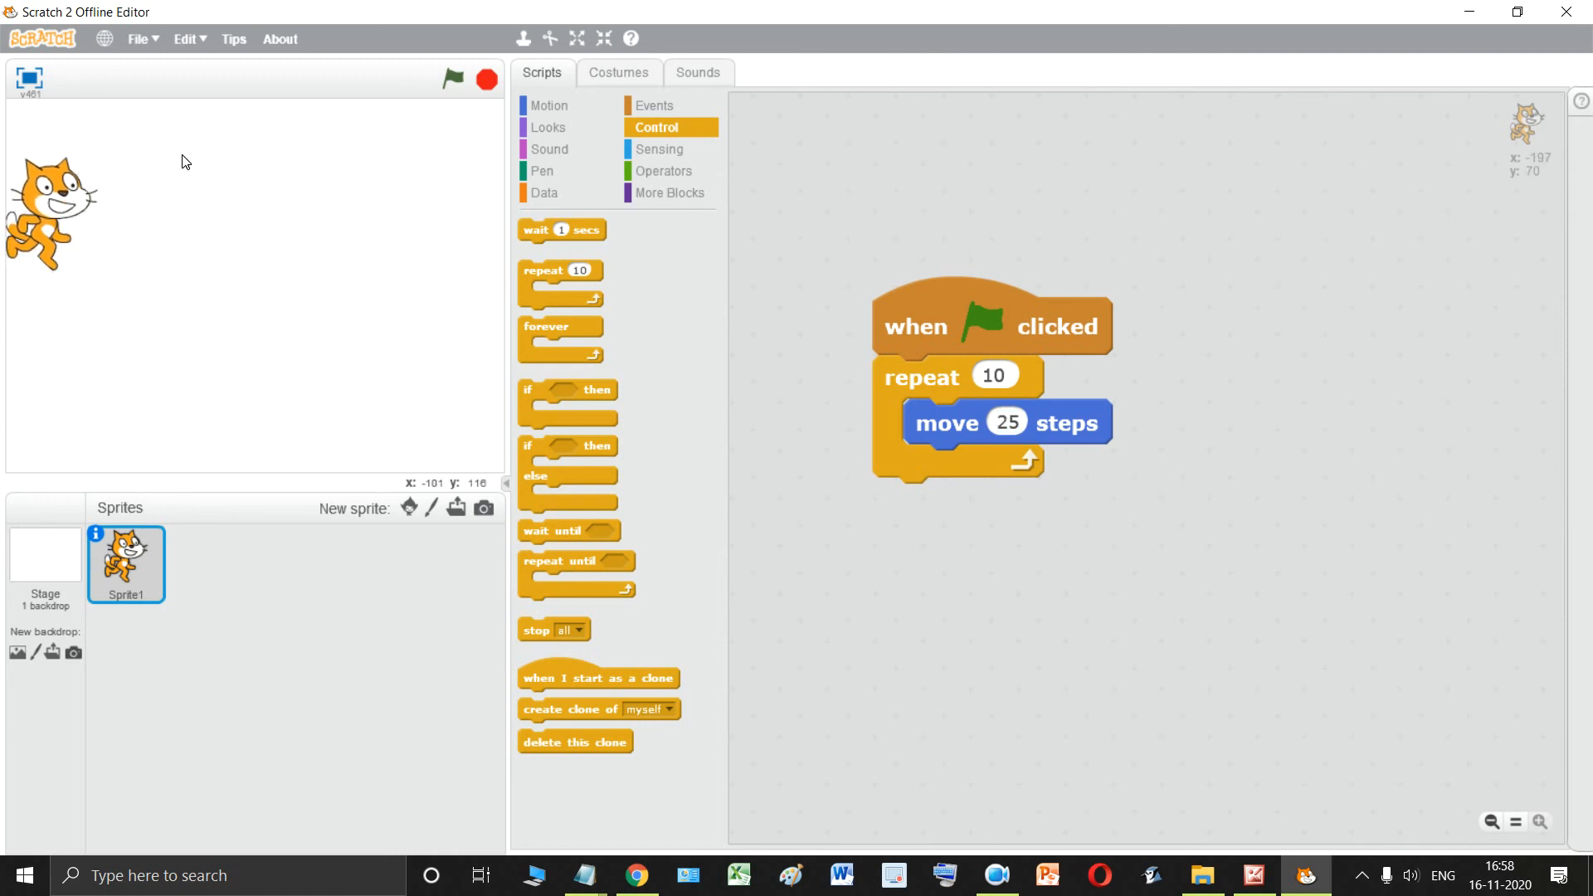
left_click(459, 73)
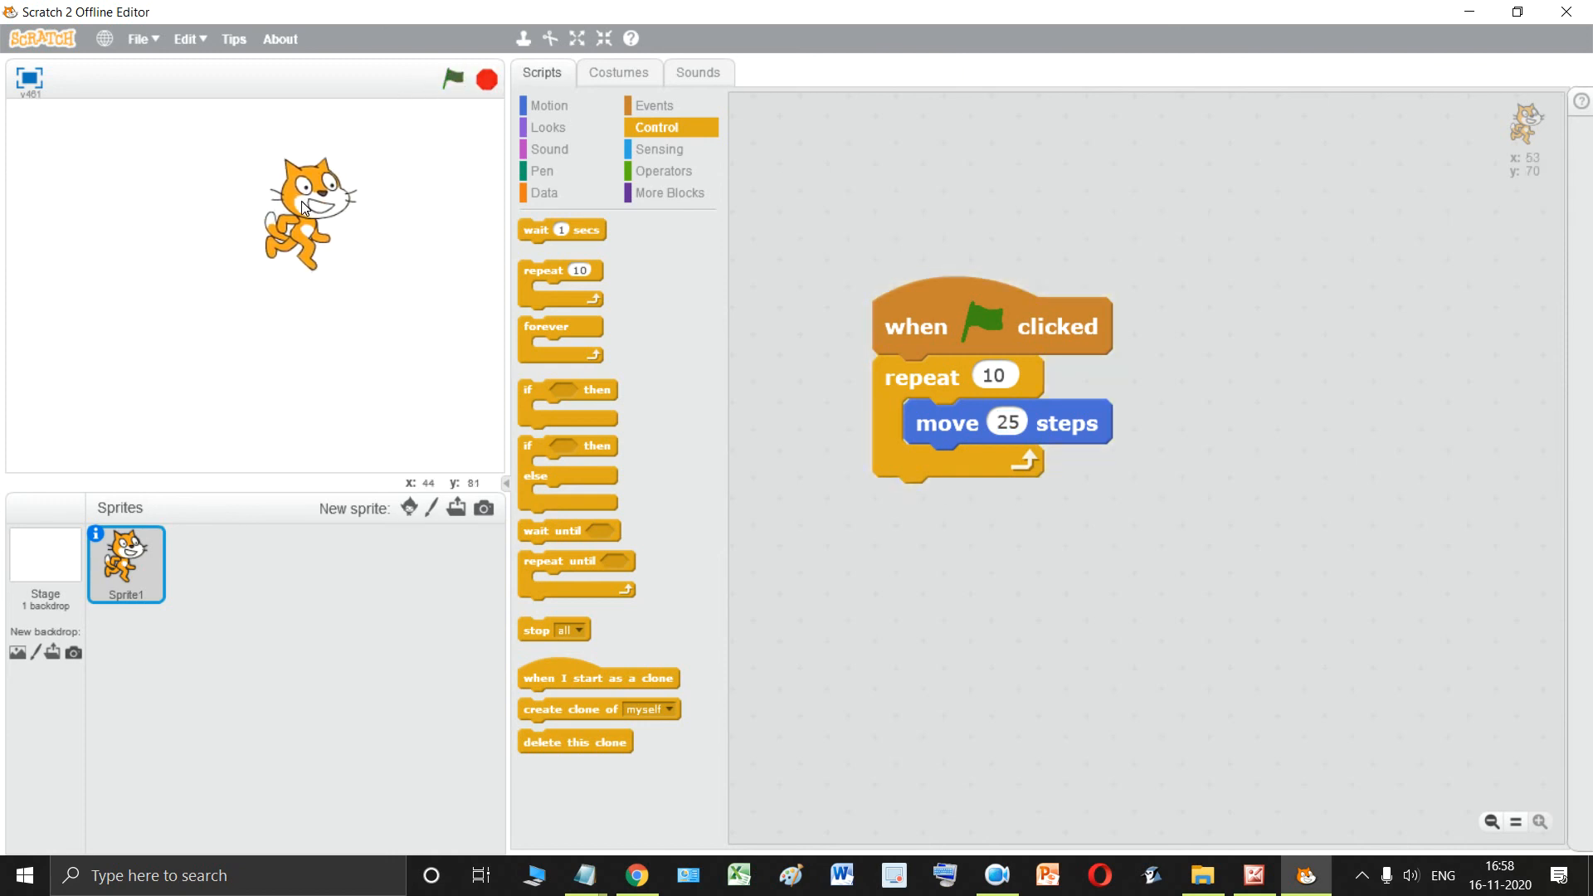
left_click_drag(304, 245, 46, 241)
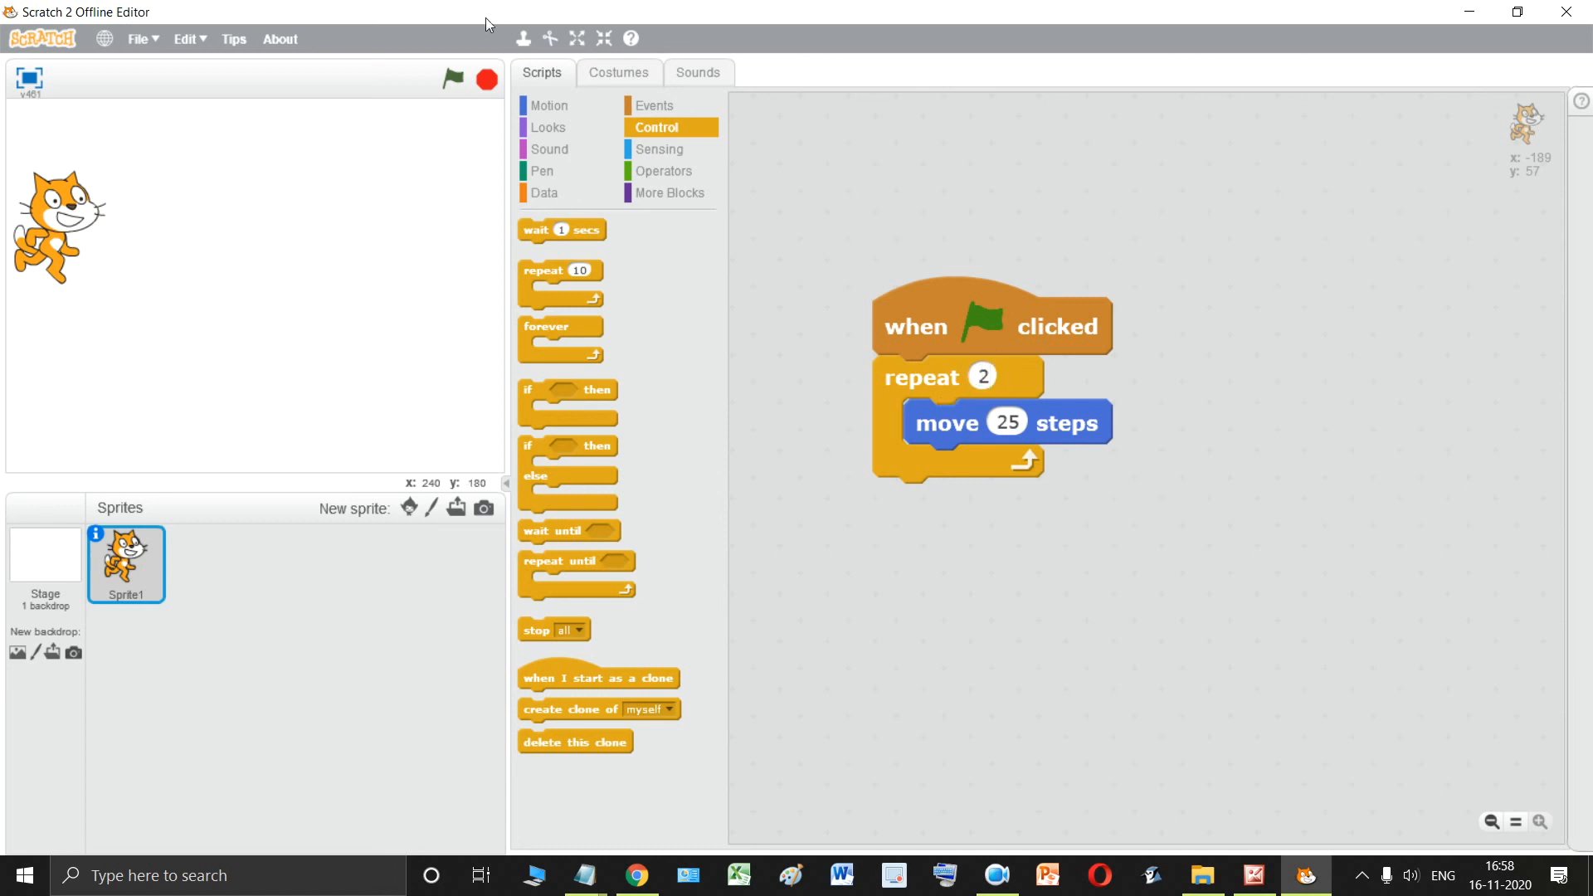
left_click(451, 77)
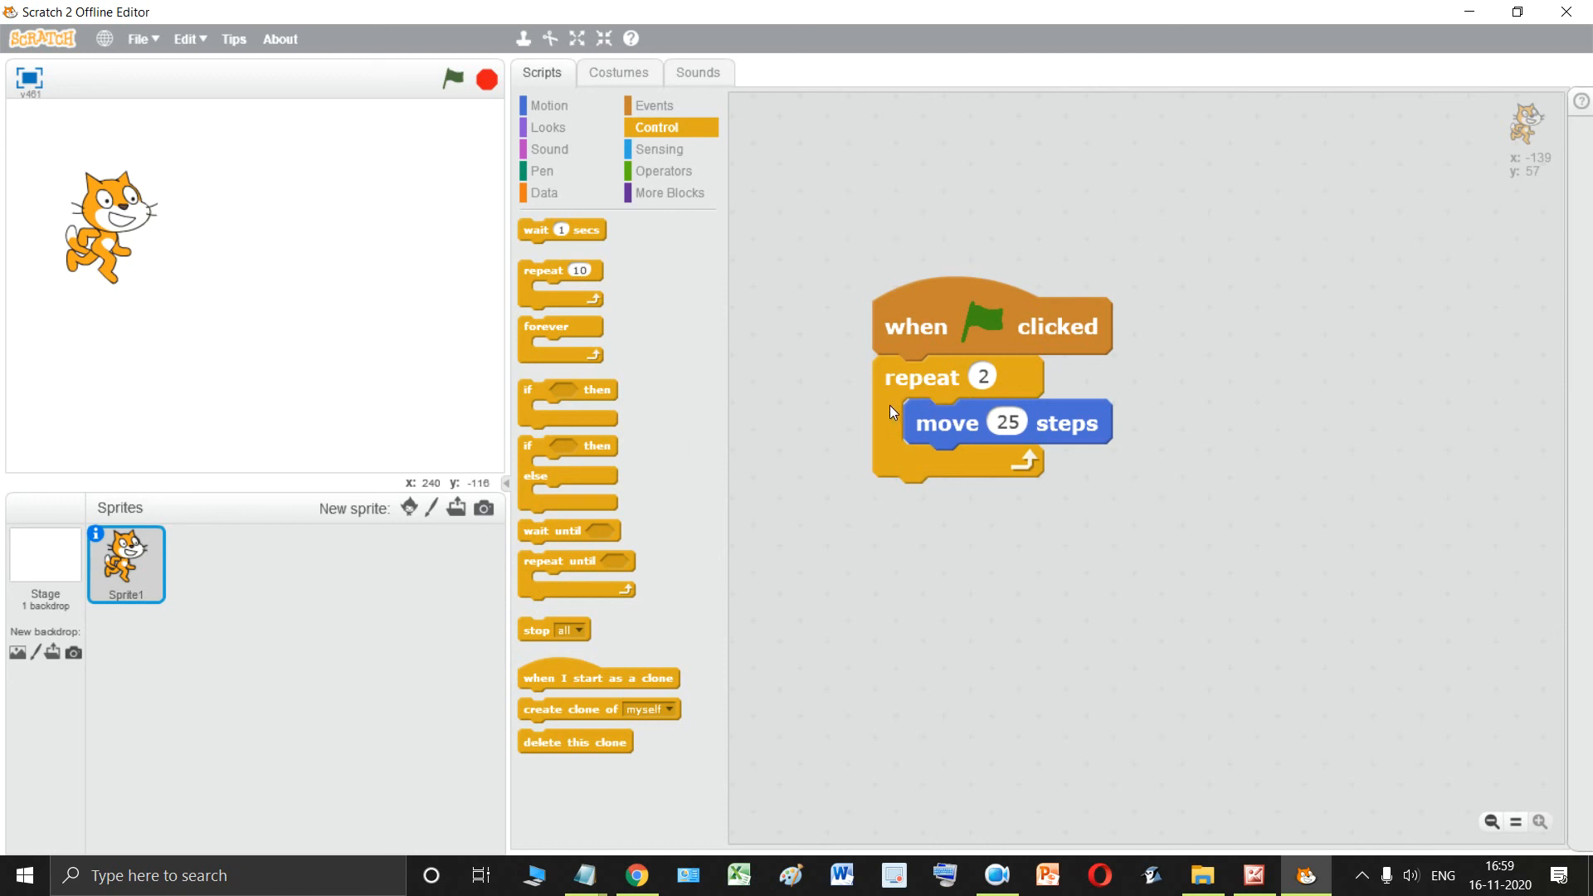
Replace the "repeat 2" loop with a "forever" loop under the green-flag block, enclosing the "move 25 steps" block.
left_click_drag(889, 405, 864, 420)
left_click_drag(1012, 425, 1315, 405)
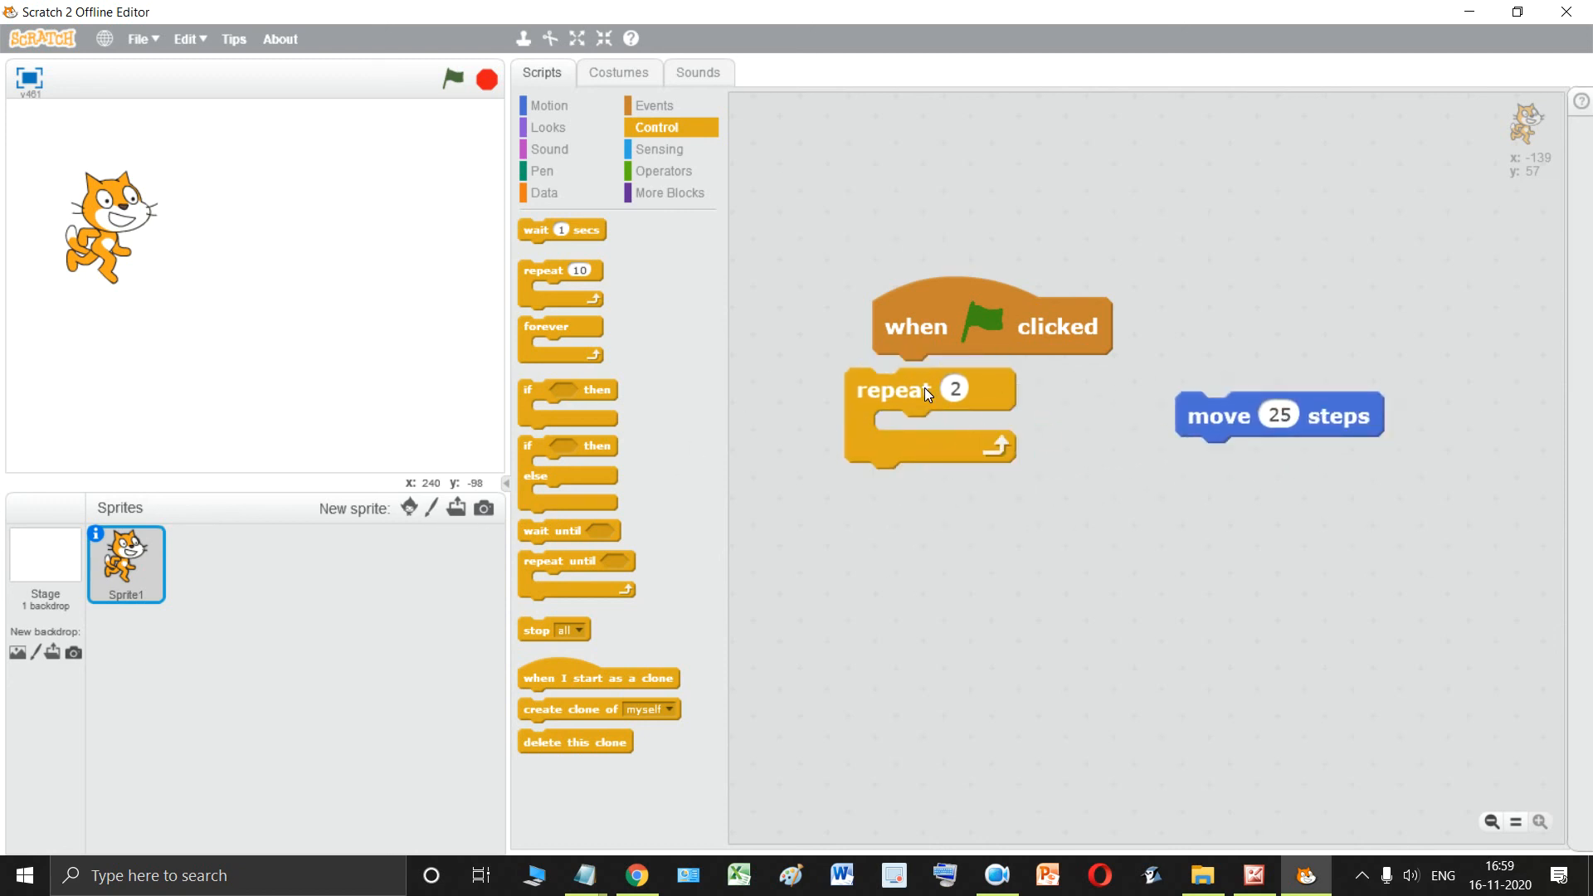
right_click(925, 386)
left_click(963, 416)
left_click_drag(549, 331, 906, 374)
left_click_drag(1175, 416, 1315, 431)
left_click_drag(976, 380, 931, 385)
left_click_drag(1326, 425, 1013, 395)
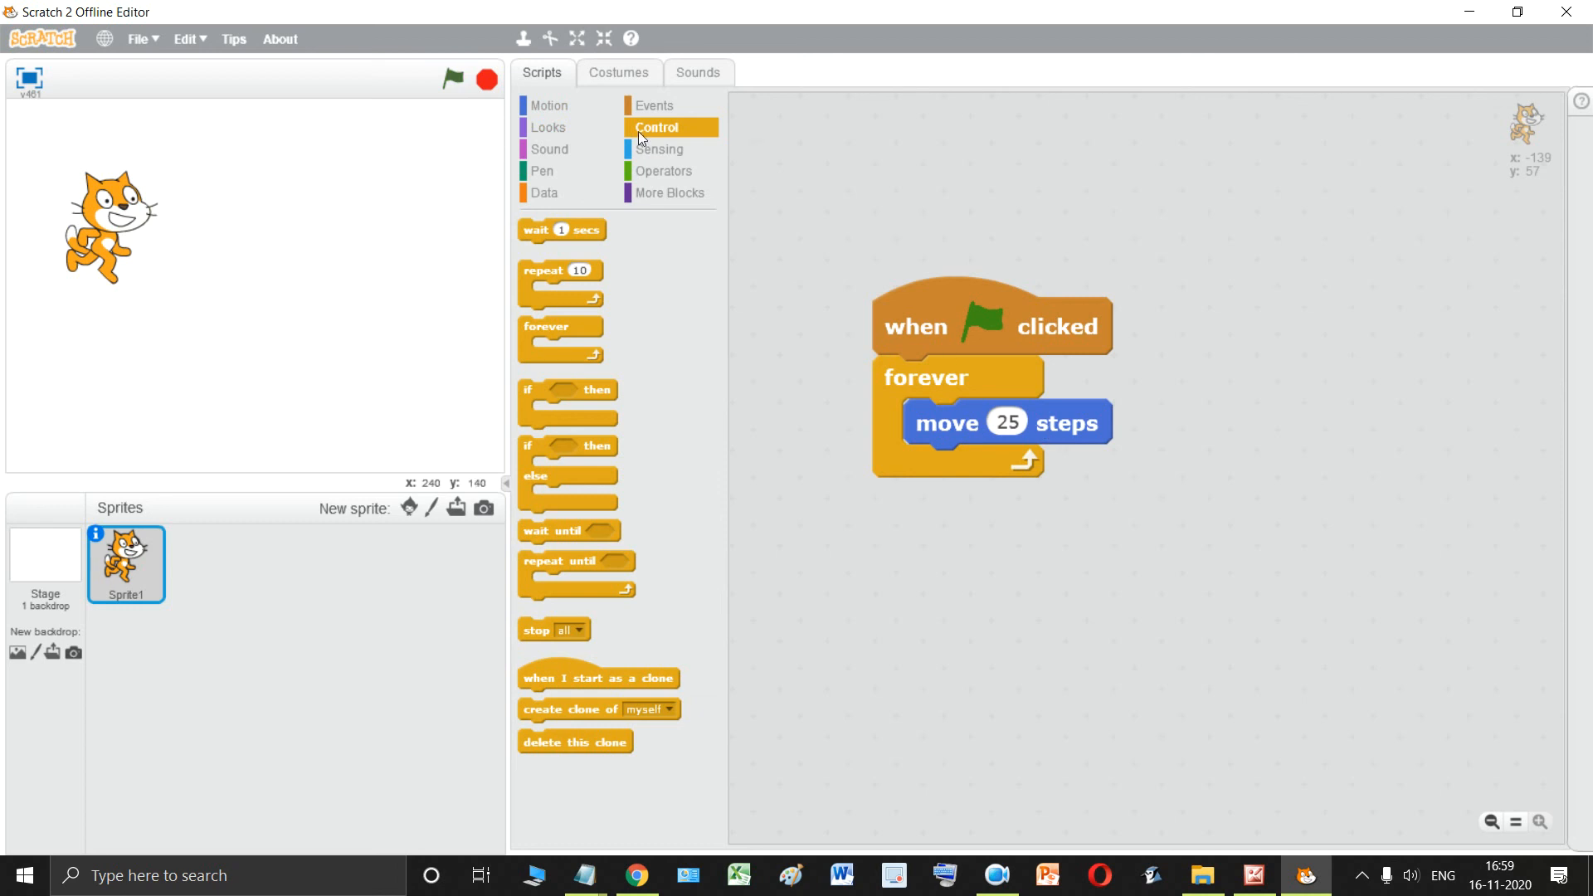
Run the forever script, repeatedly pull the cat back toward the stage's left side, stop the script, and move the cat back again.
left_click(453, 79)
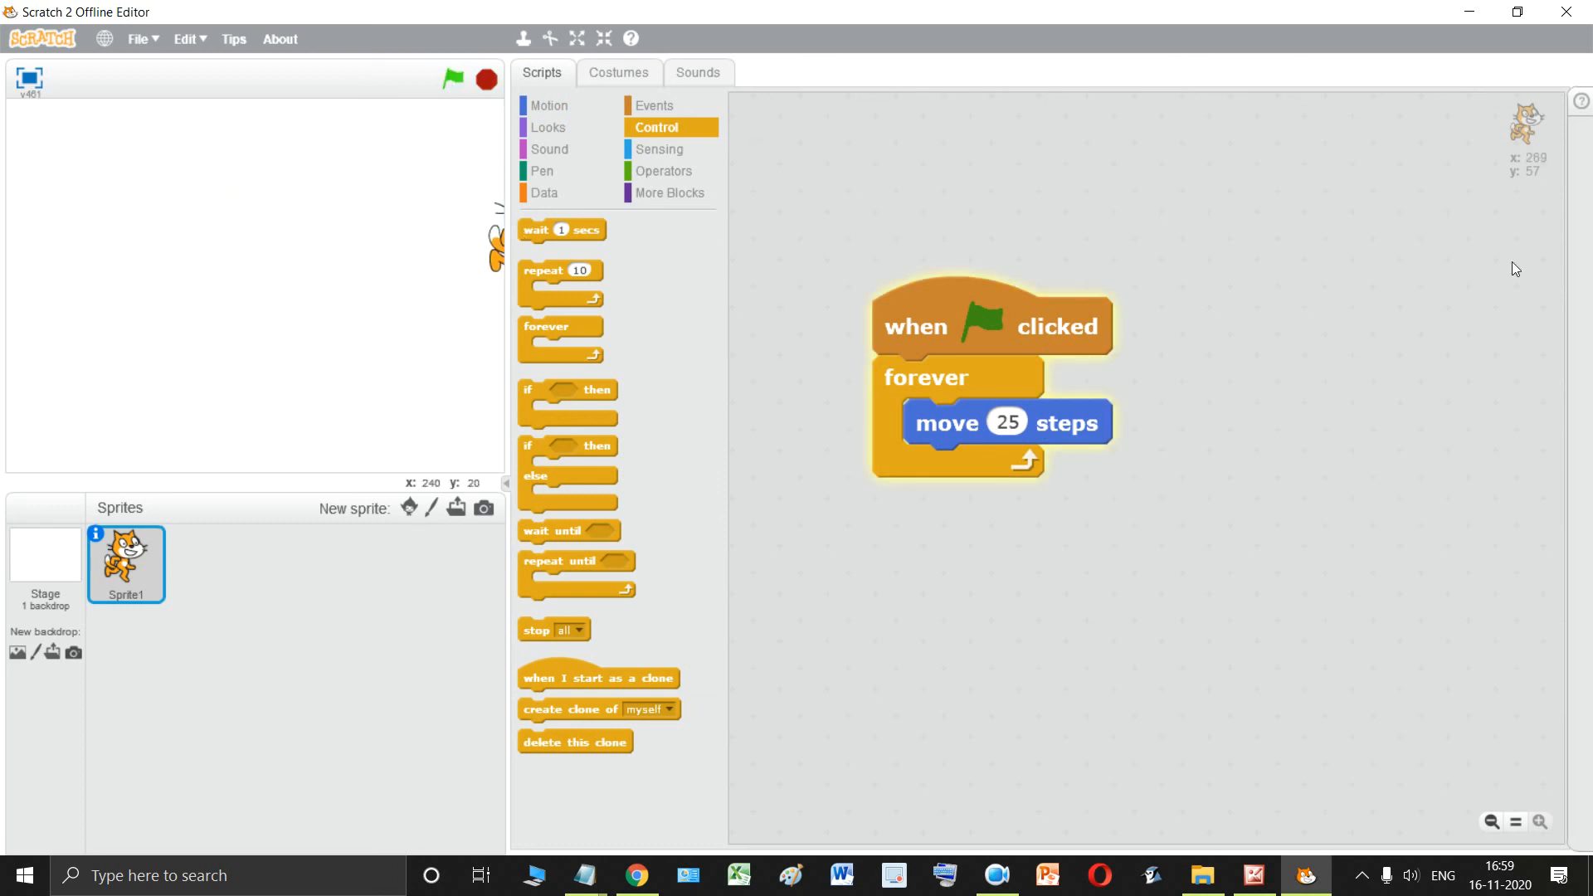
left_click_drag(490, 248, 53, 241)
left_click_drag(503, 241, 61, 249)
left_click_drag(503, 249, 59, 249)
left_click_drag(496, 260, 58, 257)
left_click_drag(505, 272, 170, 245)
left_click(486, 80)
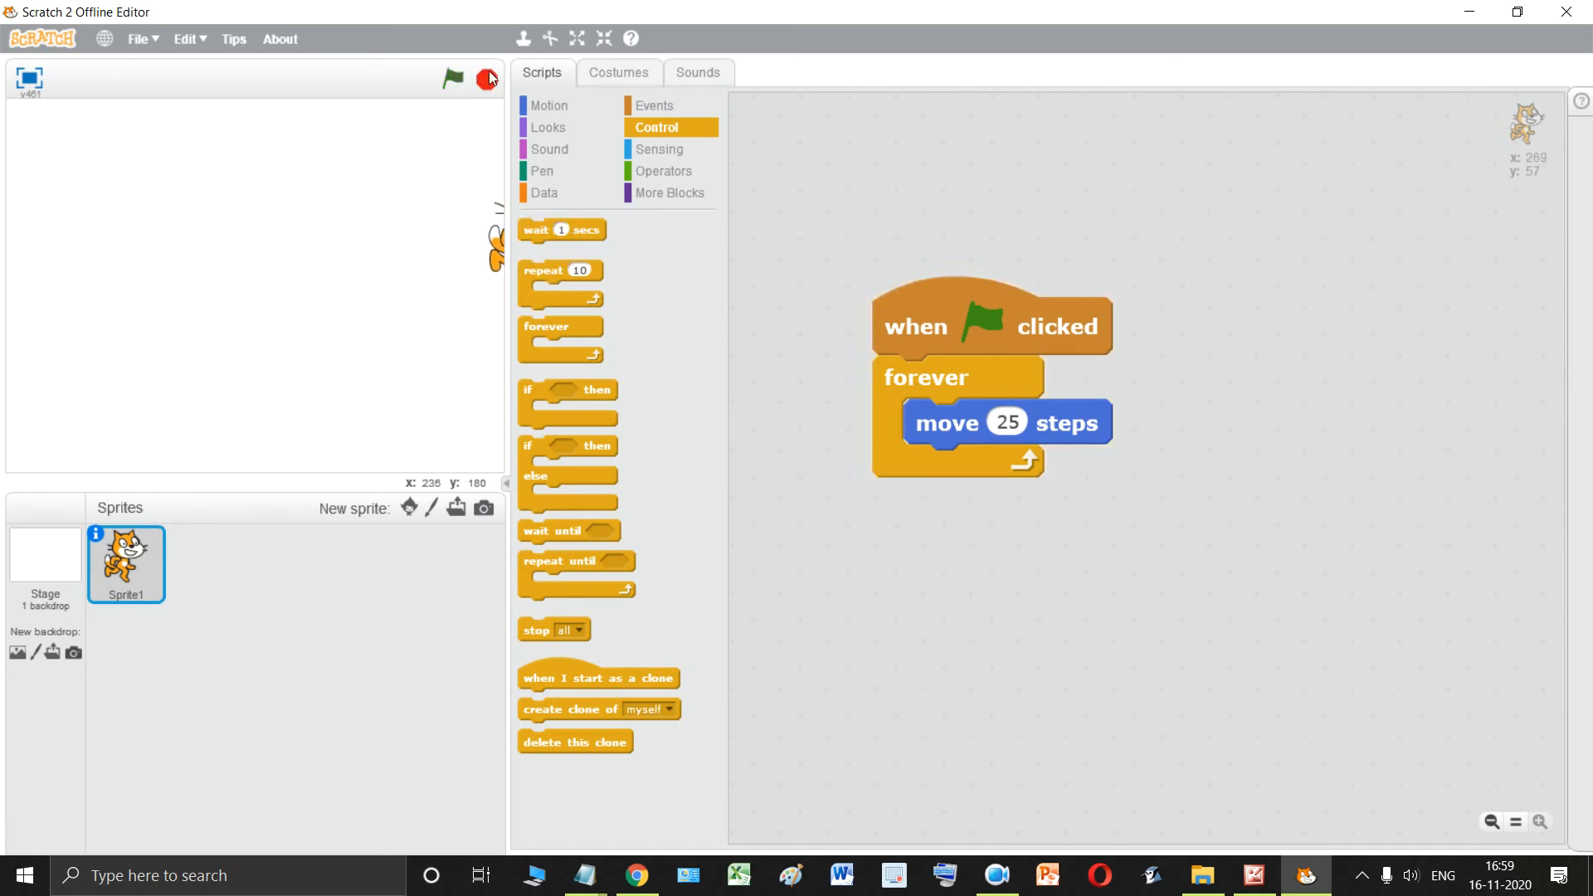
left_click_drag(498, 264, 8, 255)
left_click_drag(490, 241, 10, 254)
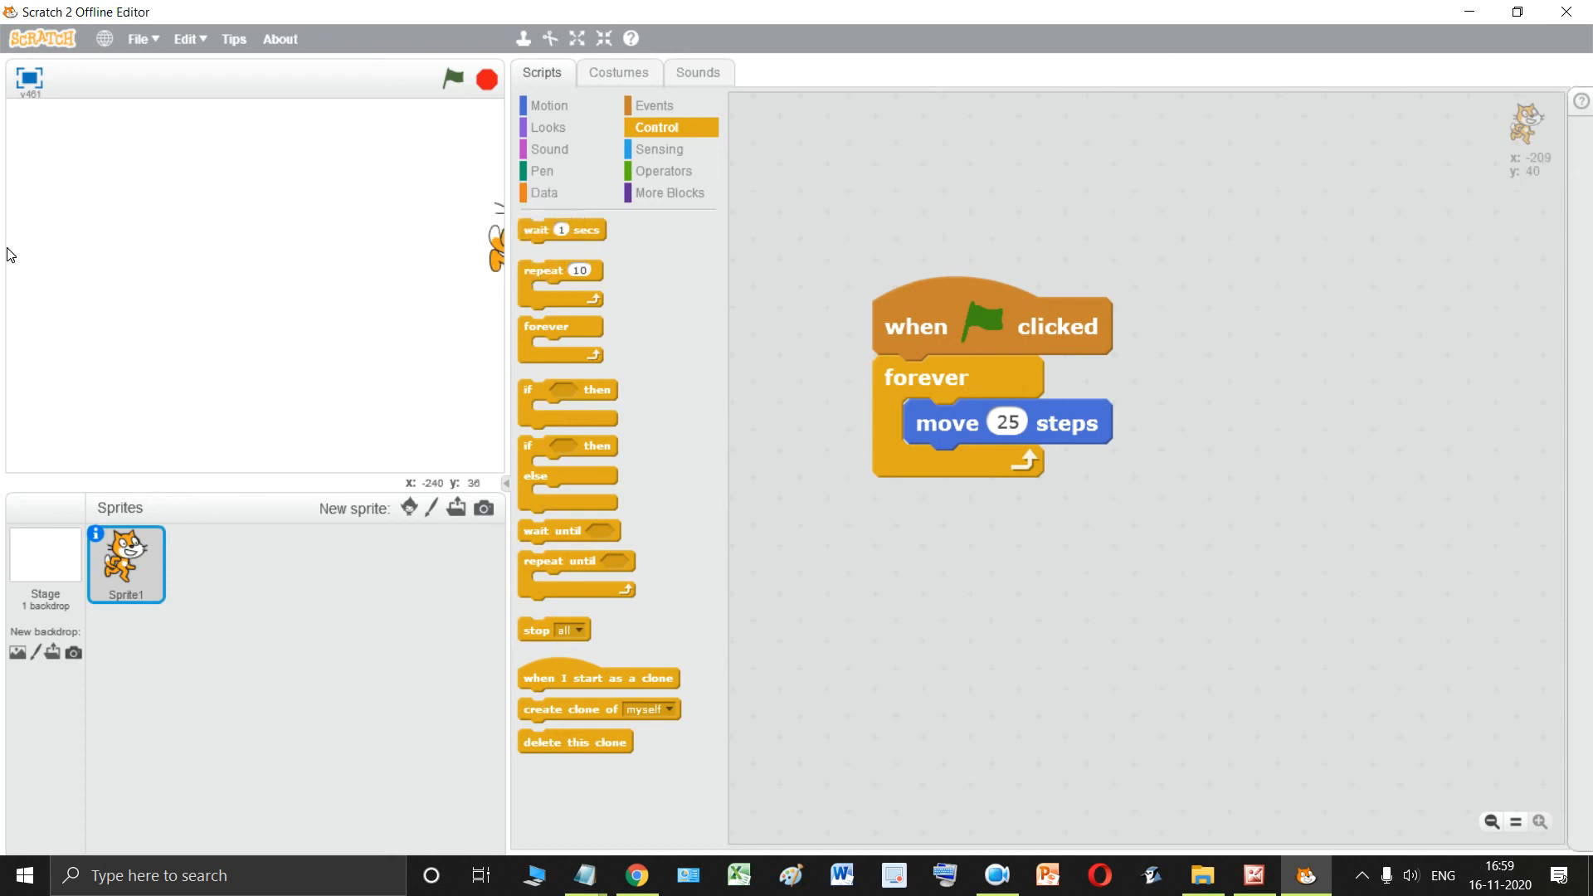
Close Scratch 2, switch to the textbook in Microsoft Office 2010, and reread the Let's Know More note.
left_click(1567, 12)
left_click(791, 453)
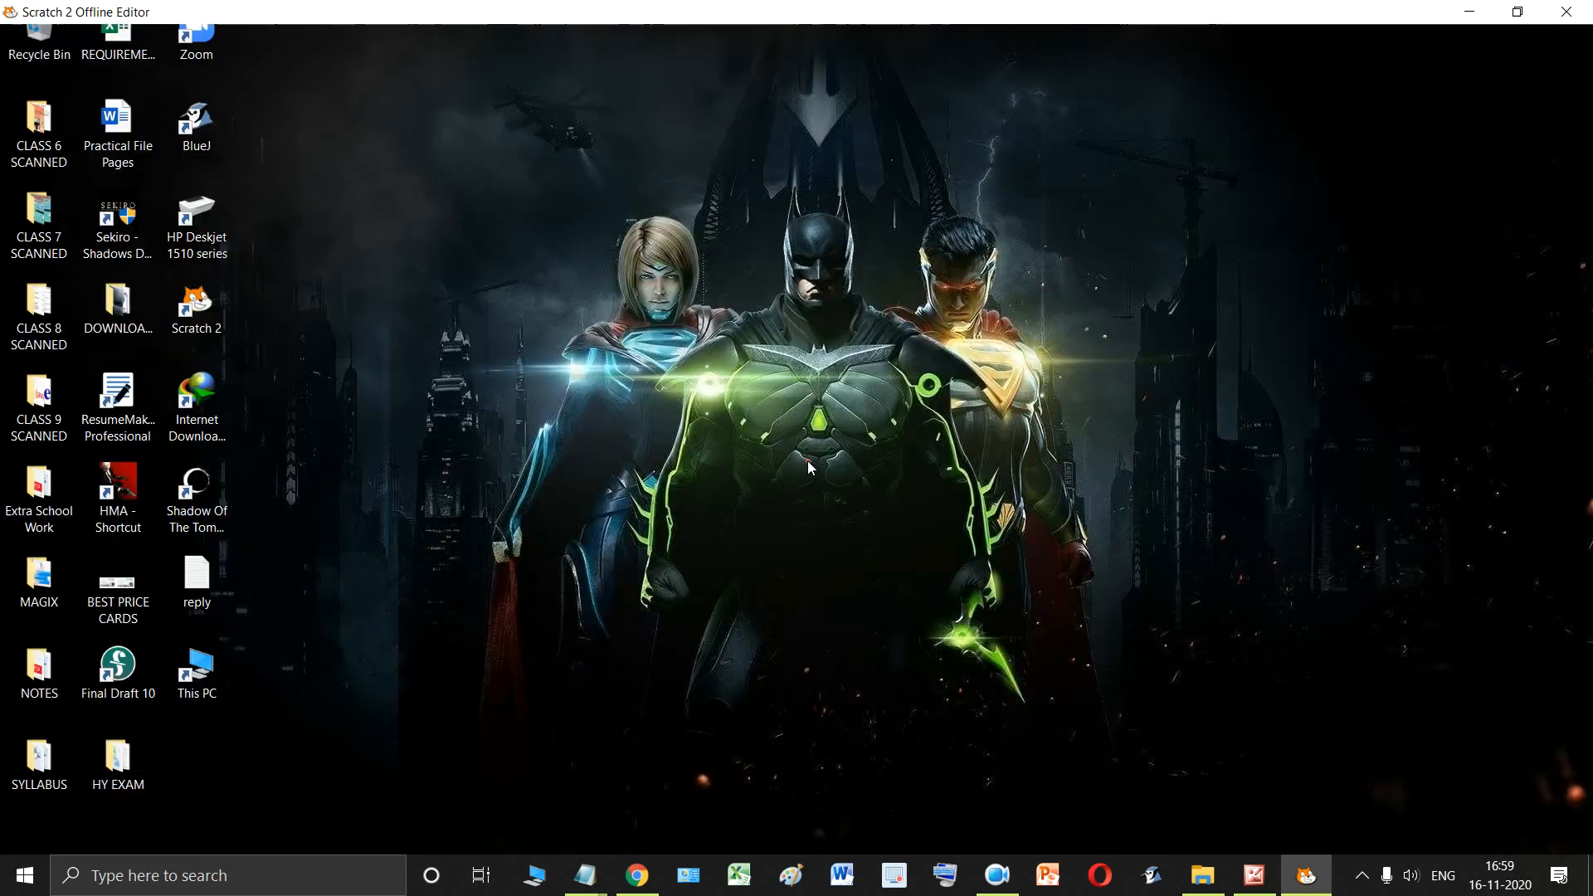
left_click(1251, 881)
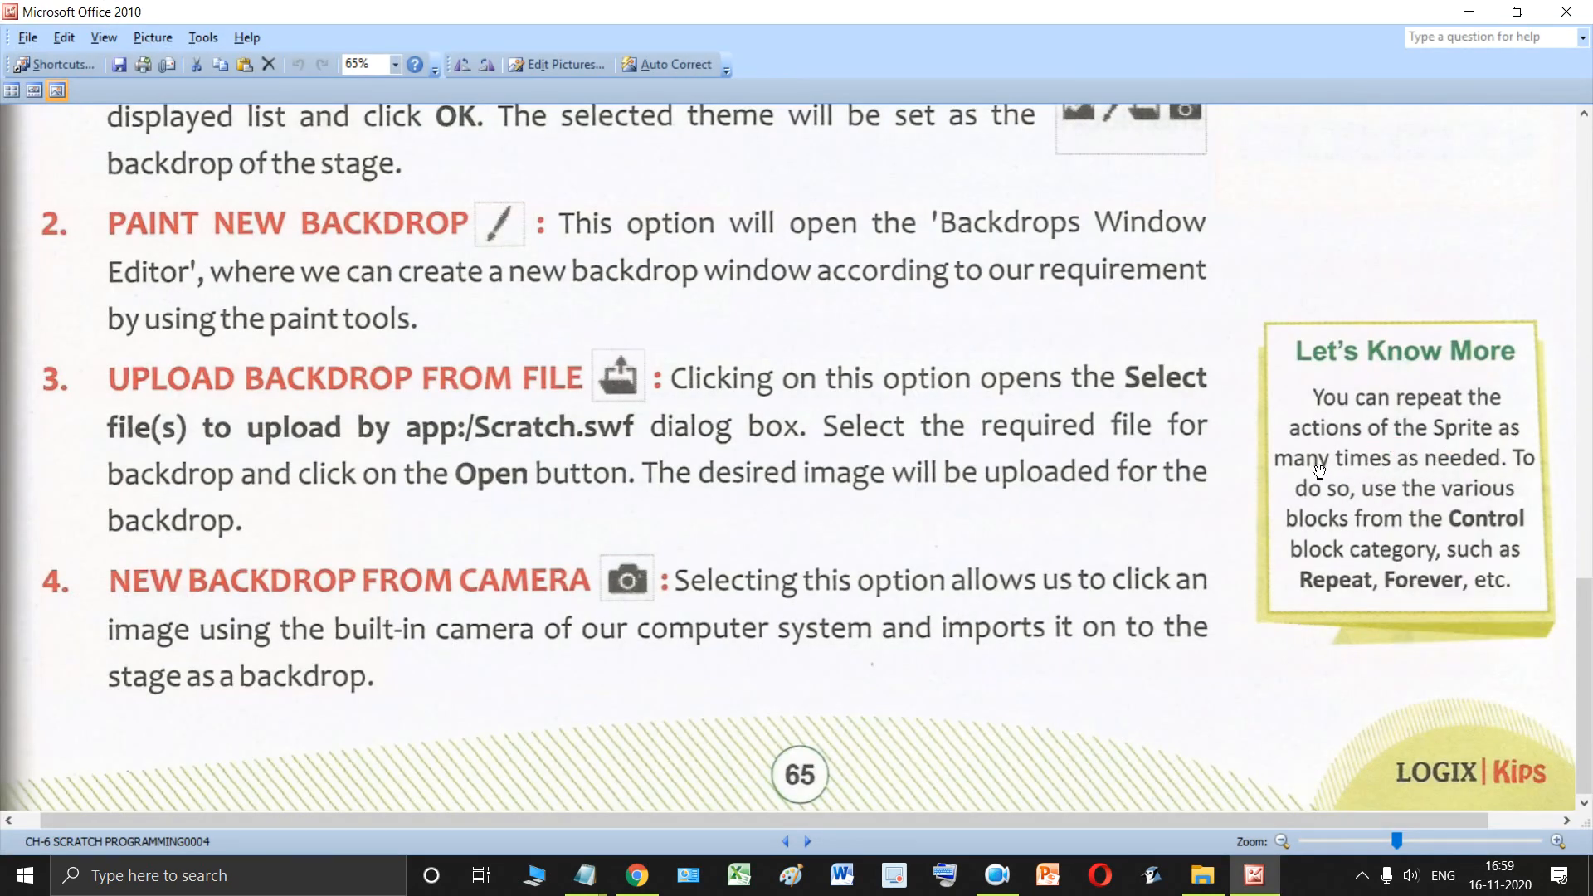
left_click(1524, 480)
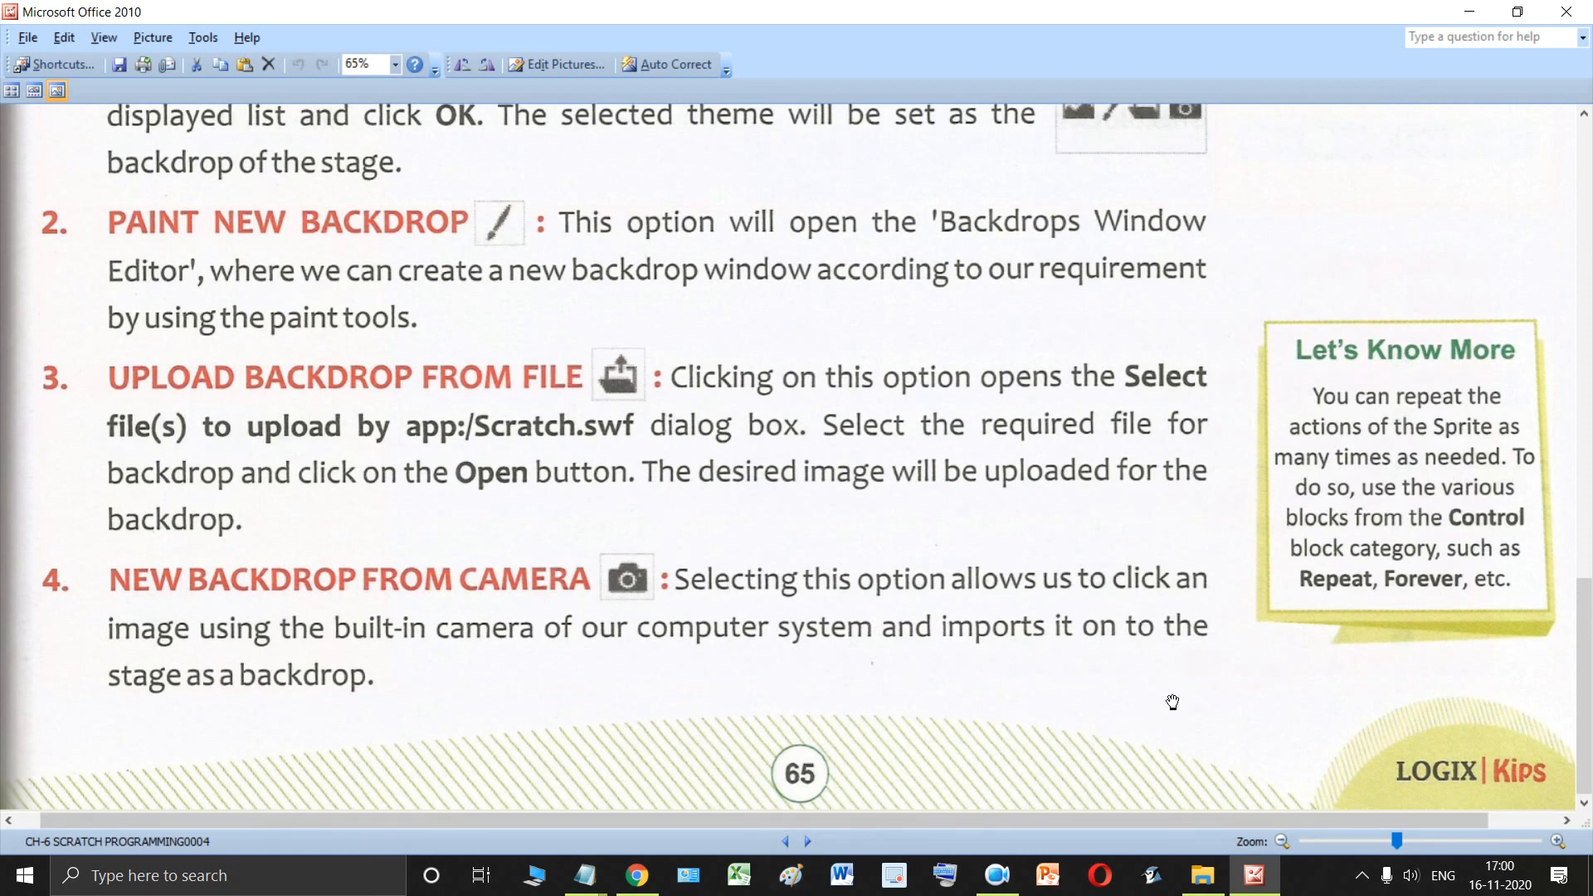
Go to the textbook's next page and examine the Using Motion Block section and its table of block usages.
left_click(808, 843)
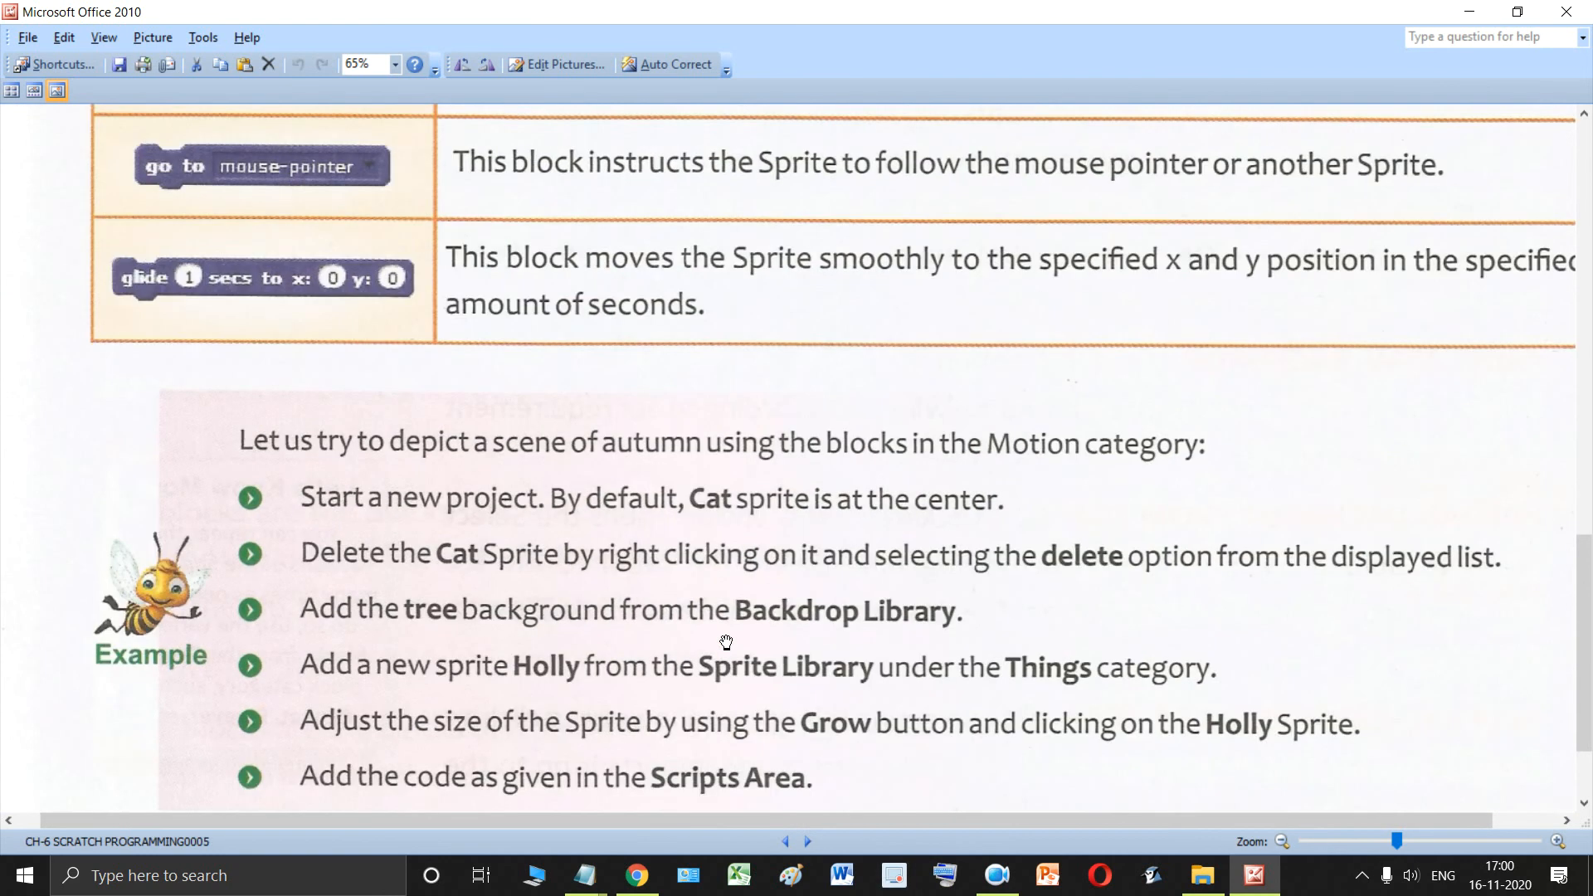
scroll(669, 590, "up", 10)
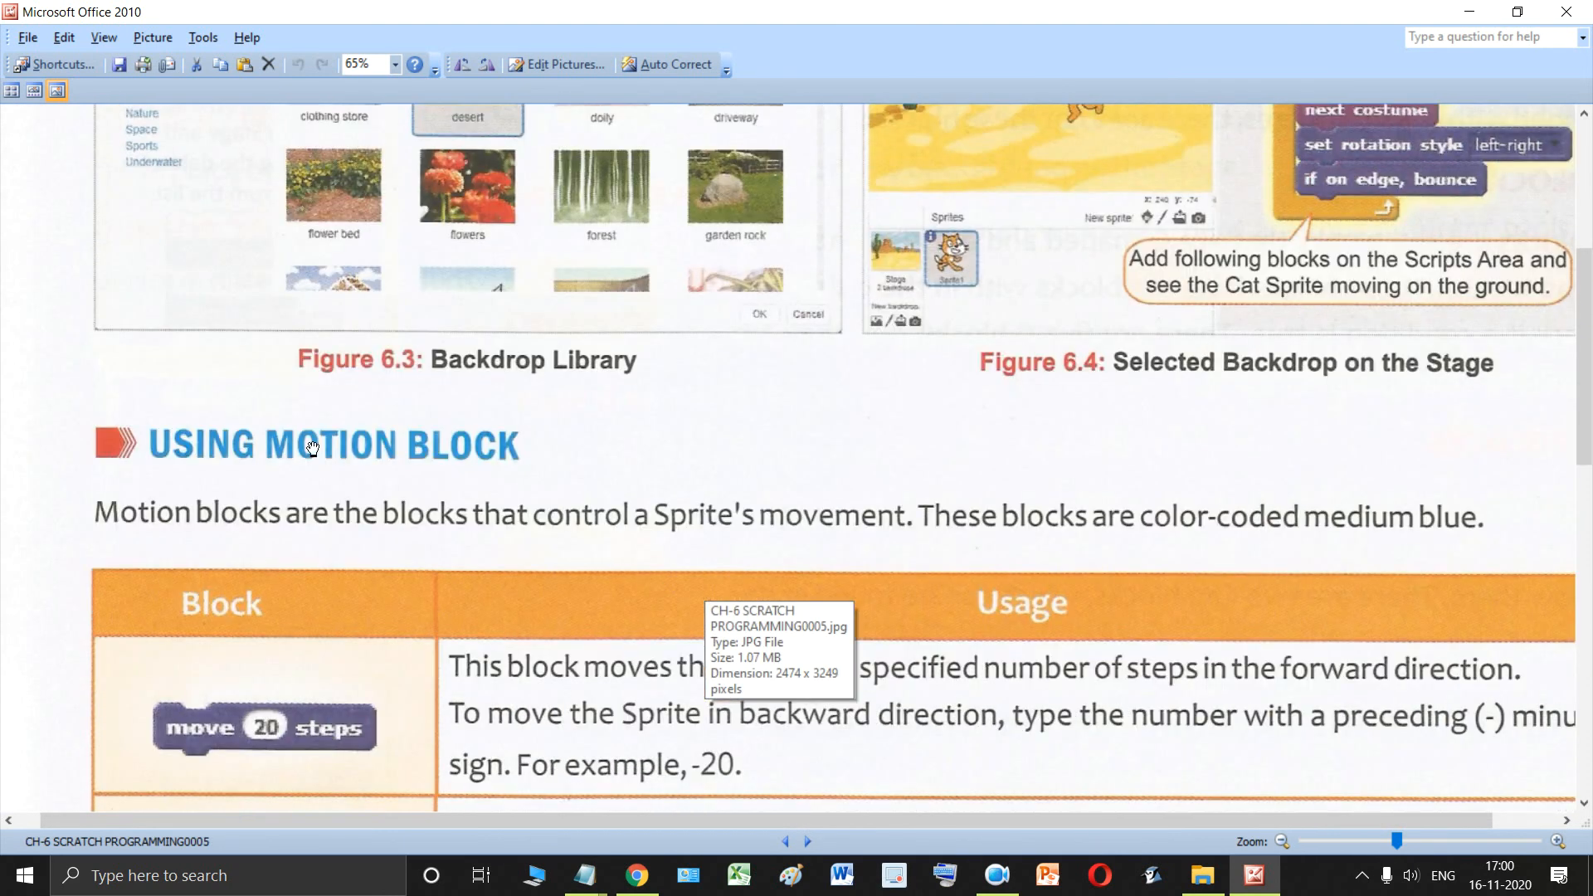
scroll(439, 524, "up", 3)
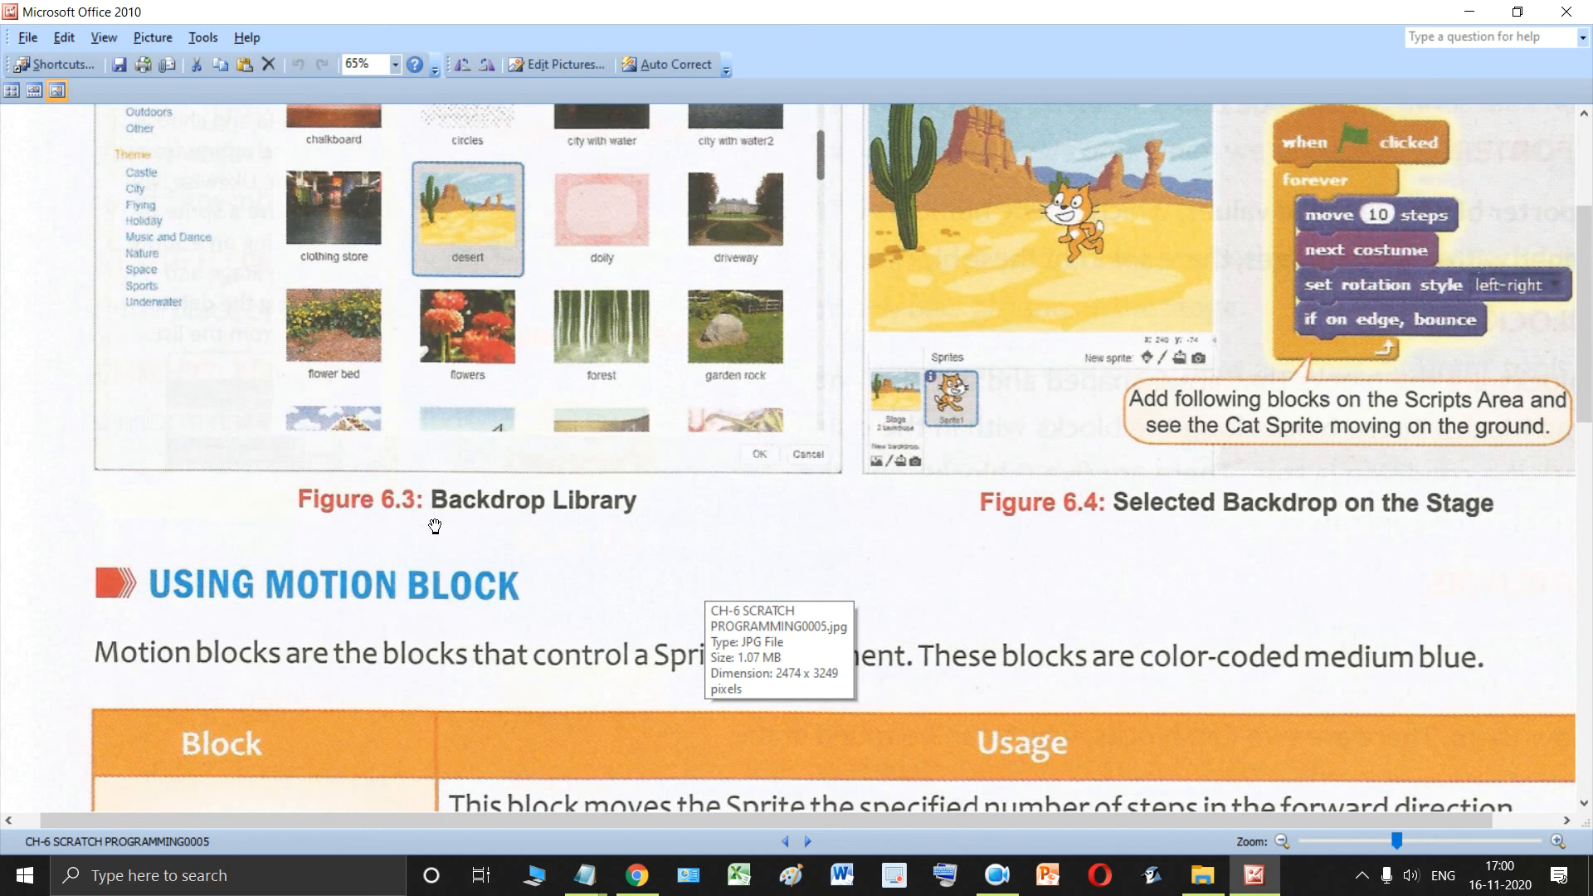
scroll(435, 526, "up", 5)
scroll(386, 498, "down", 7)
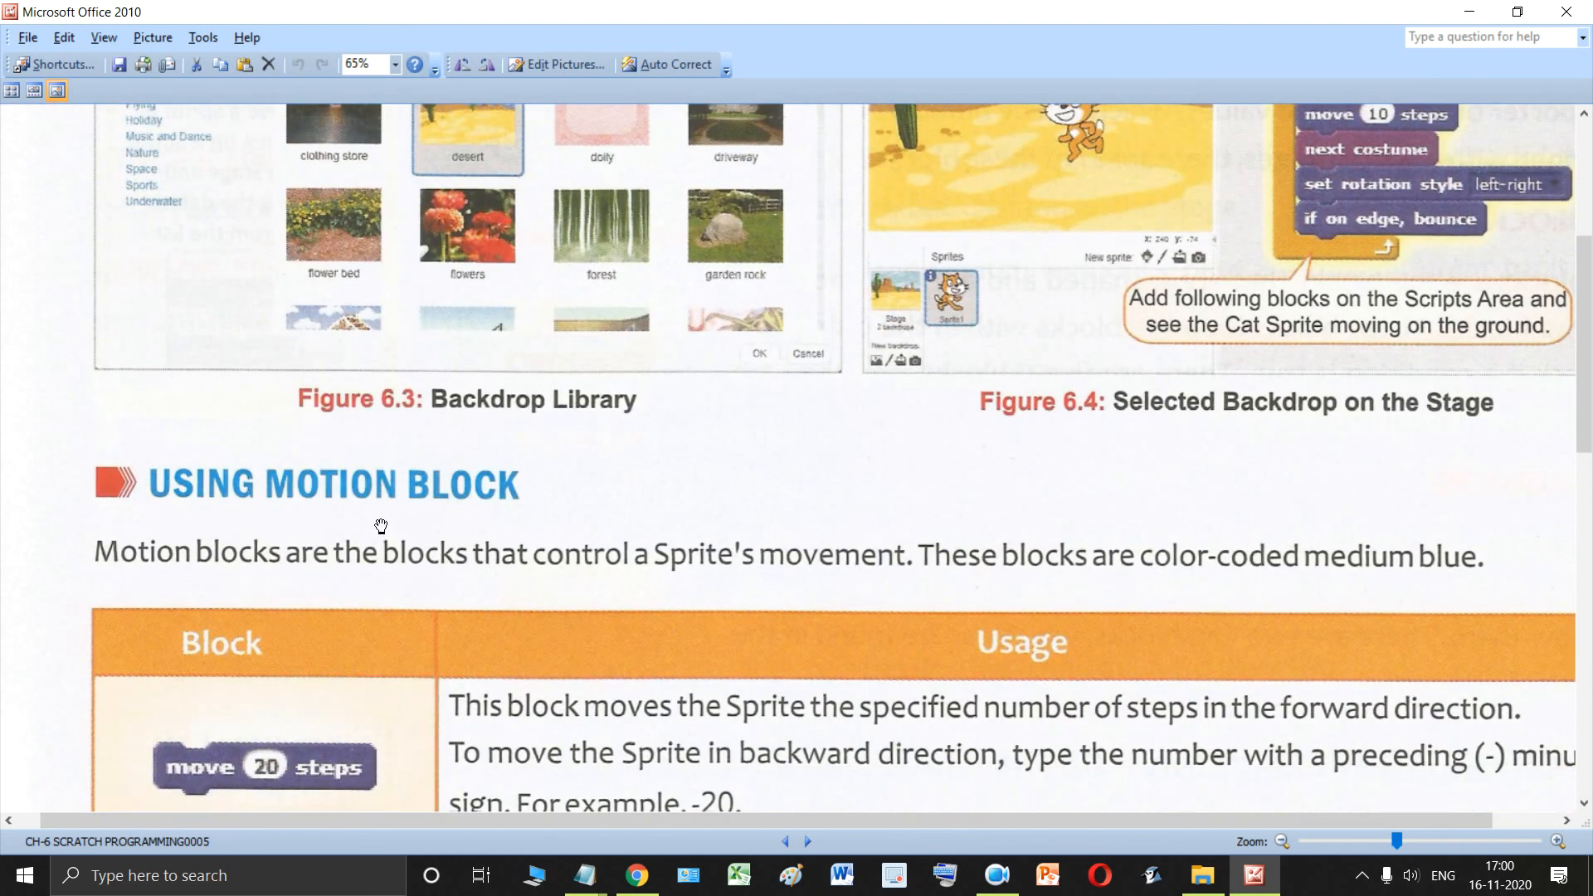
scroll(357, 519, "down", 2)
scroll(350, 462, "down", 2)
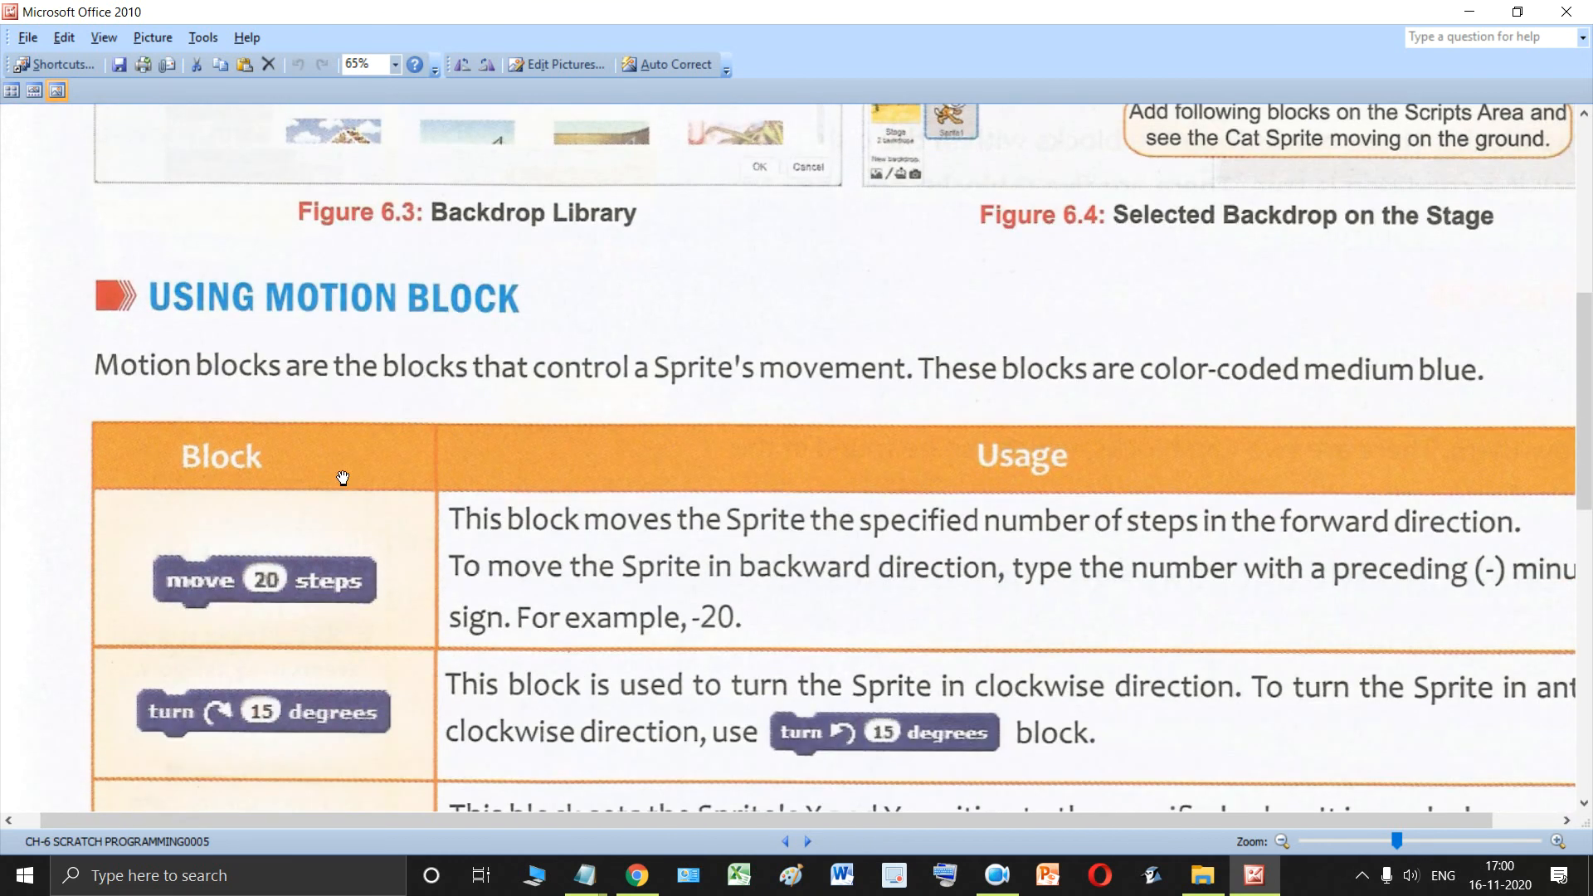